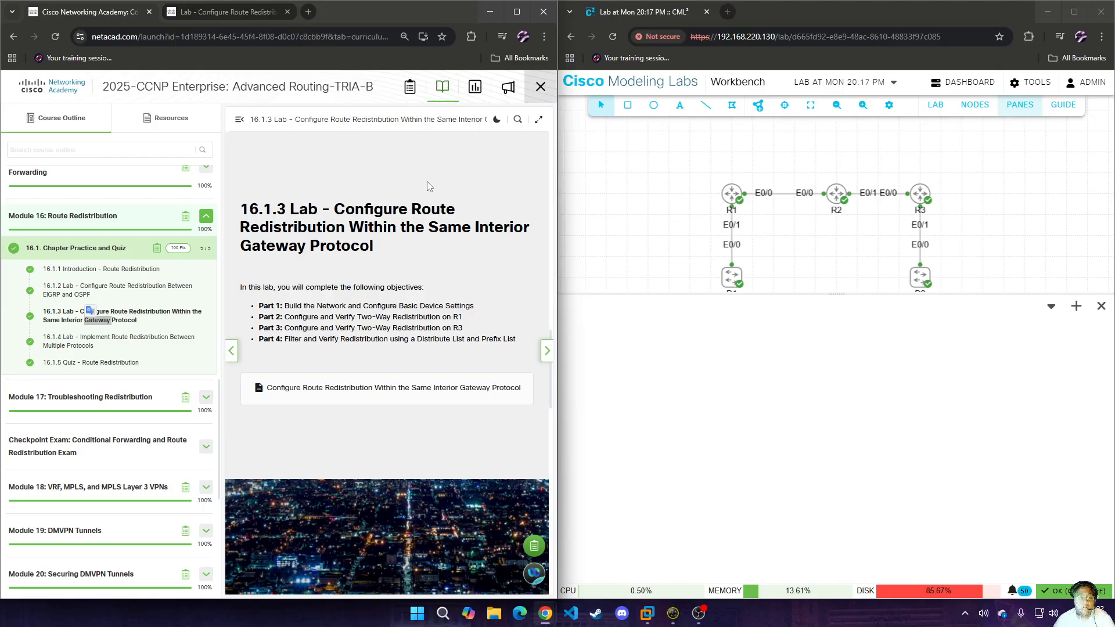
left_click(699, 613)
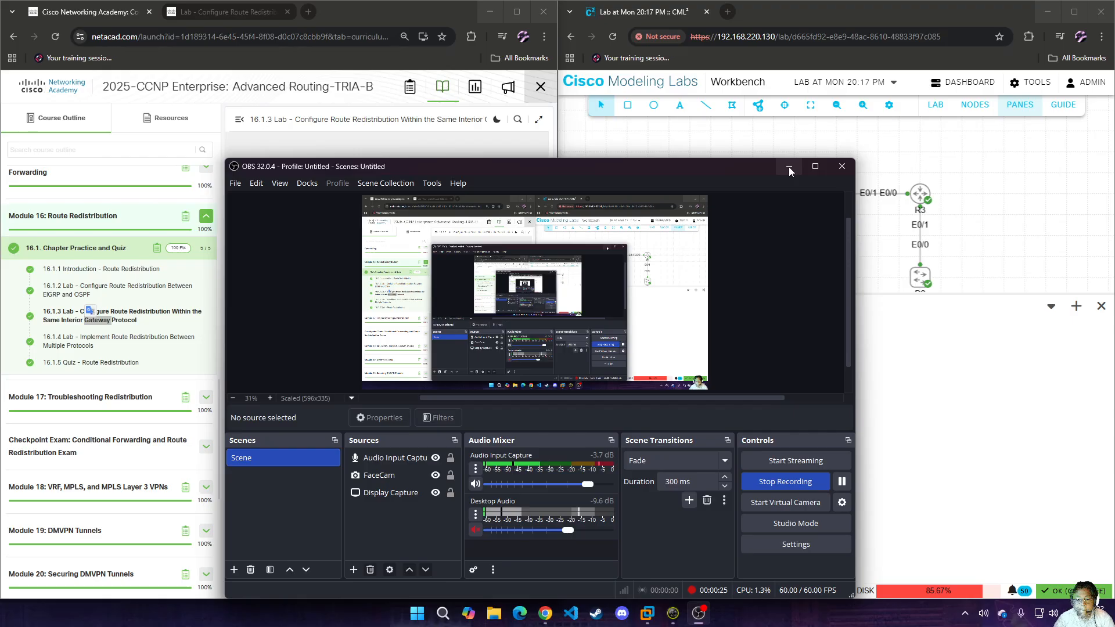
left_click(789, 166)
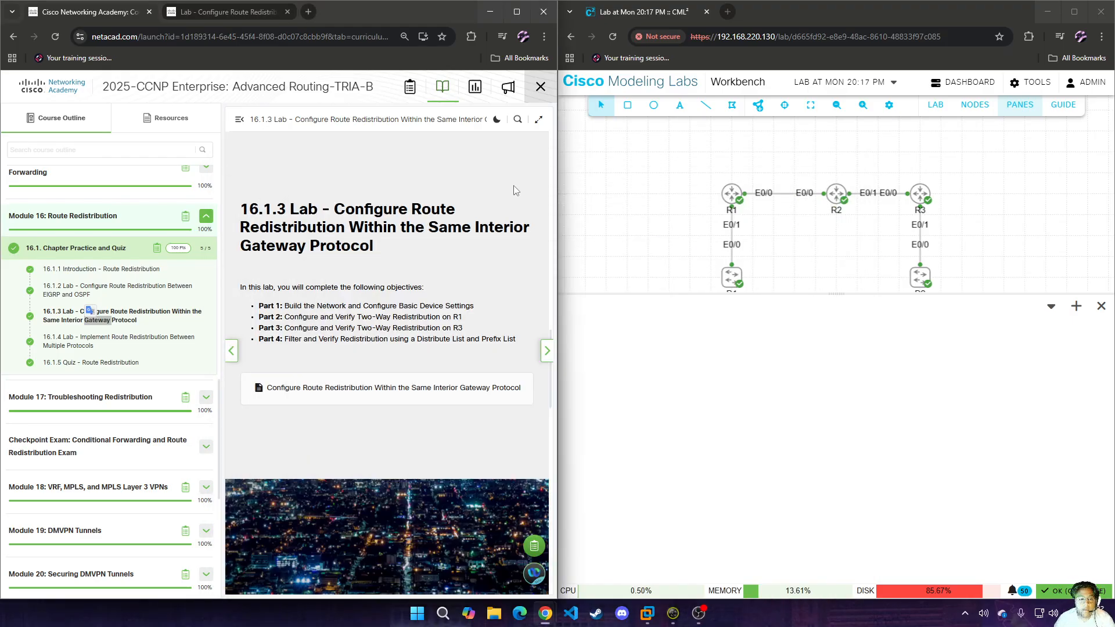
Read the route redistribution lab document's topology, addressing table, objectives and scenario, down to Router R1's basic settings.
left_click(196, 11)
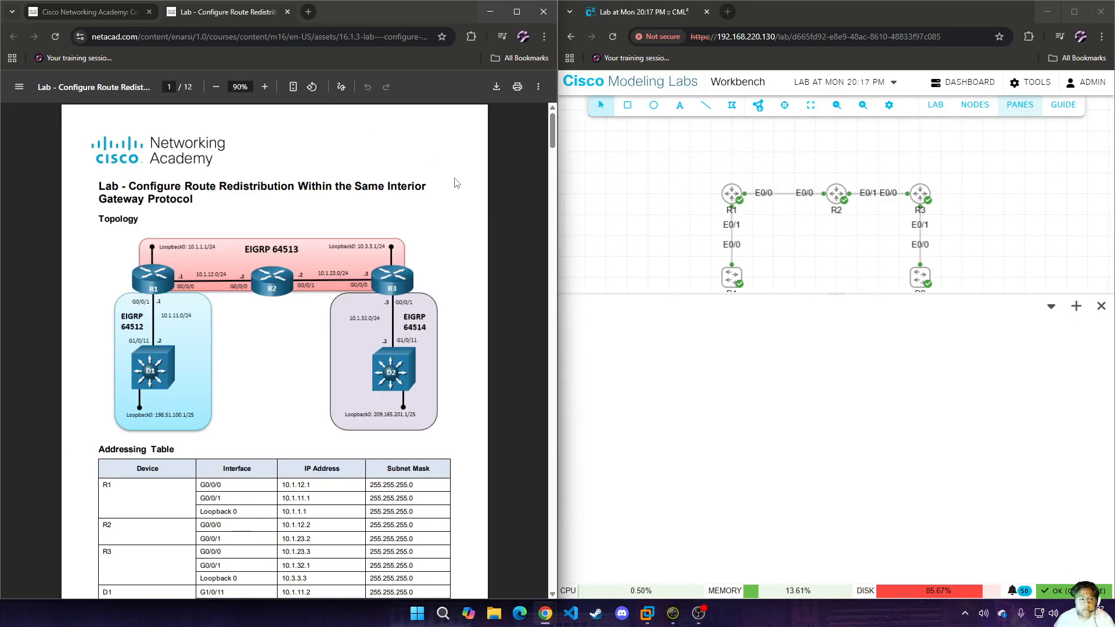
scroll(453, 183, "down", 4)
scroll(453, 184, "up", 3)
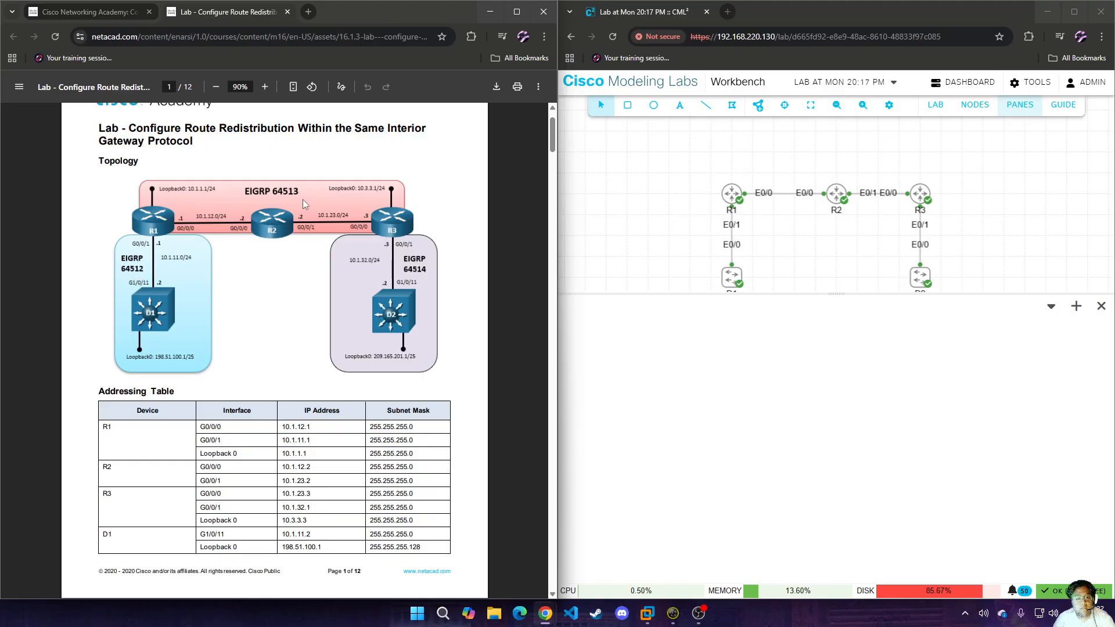
scroll(284, 280, "down", 8)
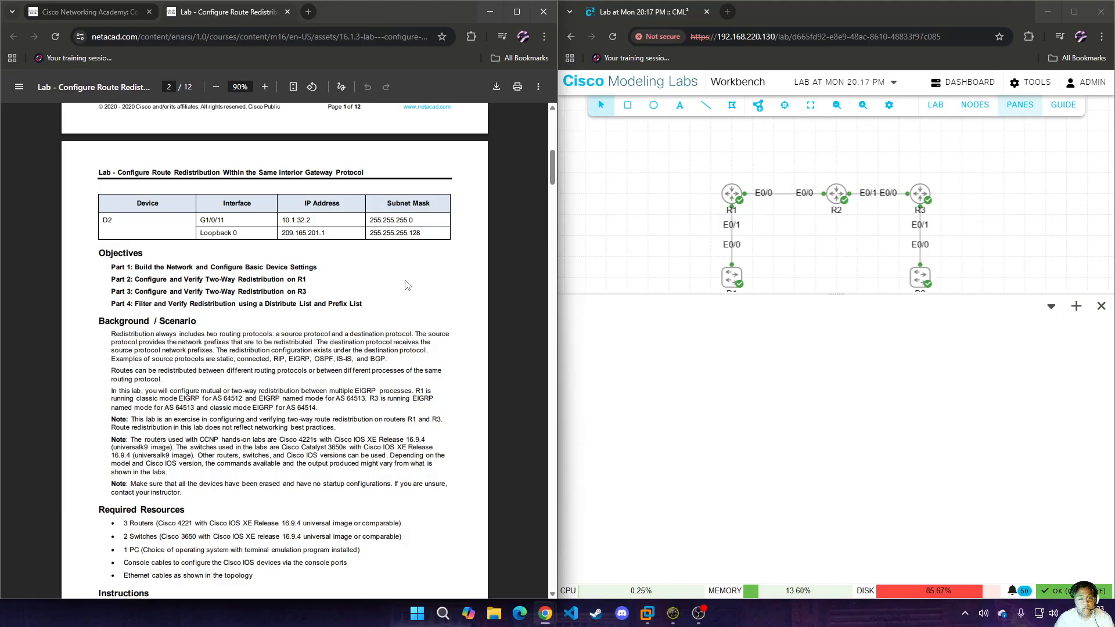
scroll(407, 284, "down", 3)
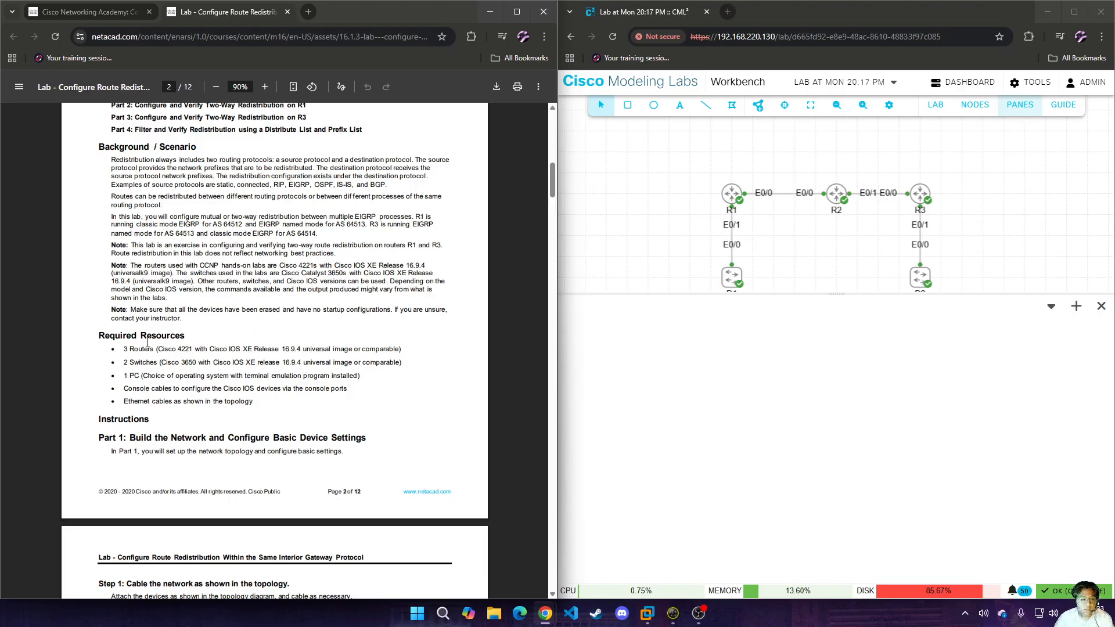
scroll(383, 303, "down", 7)
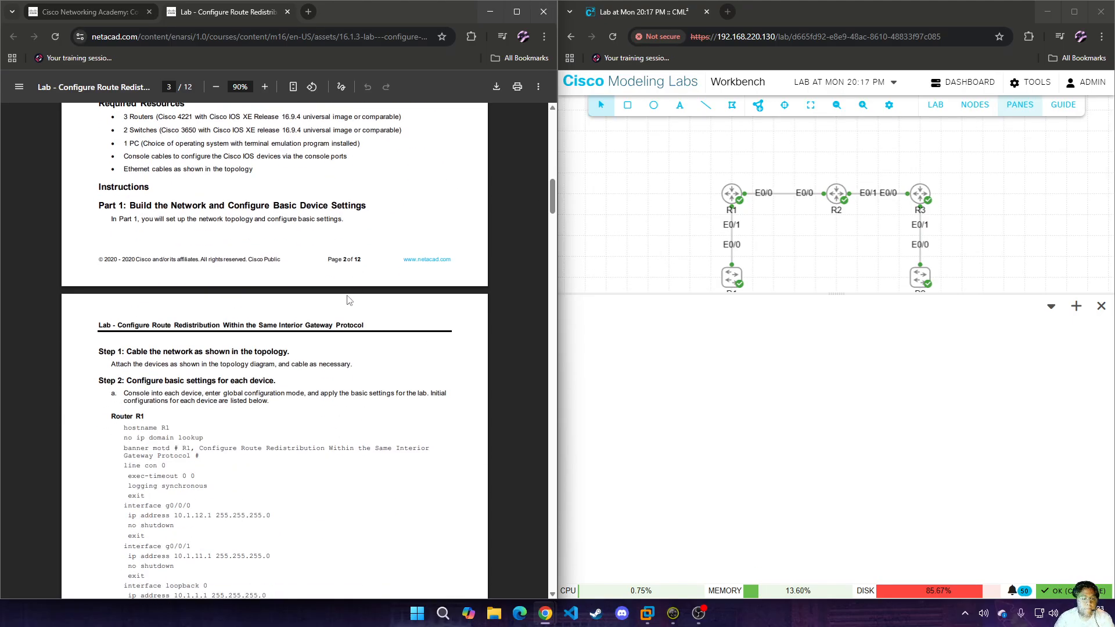
Add console sessions for routers R1, R2 and R3 and switches D1 and D2 from the topology.
right_click(732, 197)
left_click(767, 319)
right_click(836, 217)
left_click(858, 312)
right_click(920, 197)
left_click(967, 313)
right_click(733, 276)
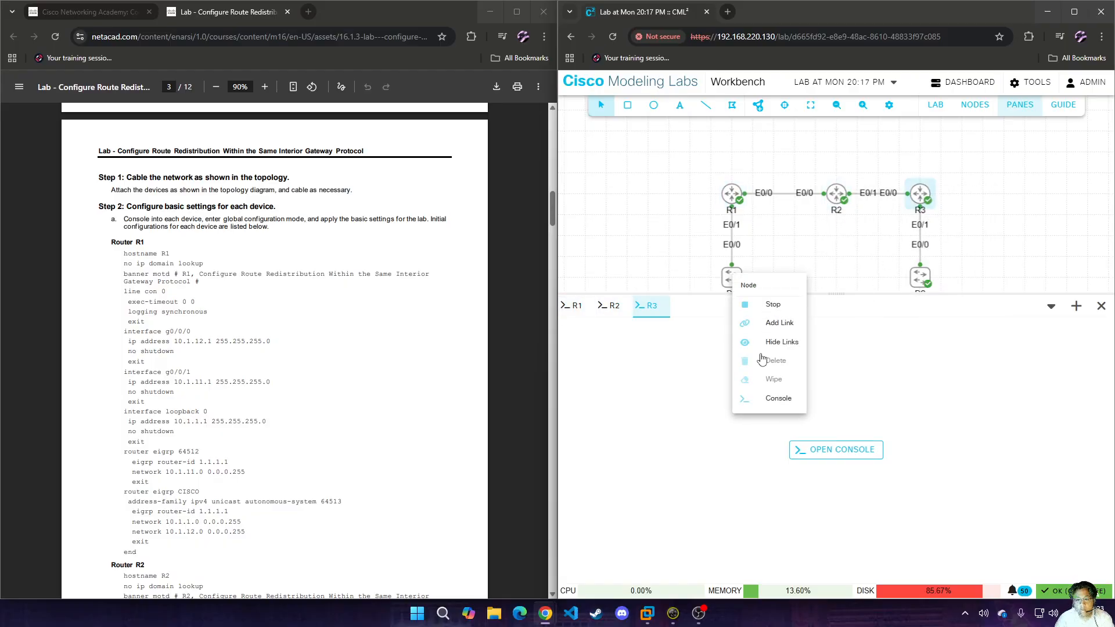
left_click(768, 400)
right_click(919, 276)
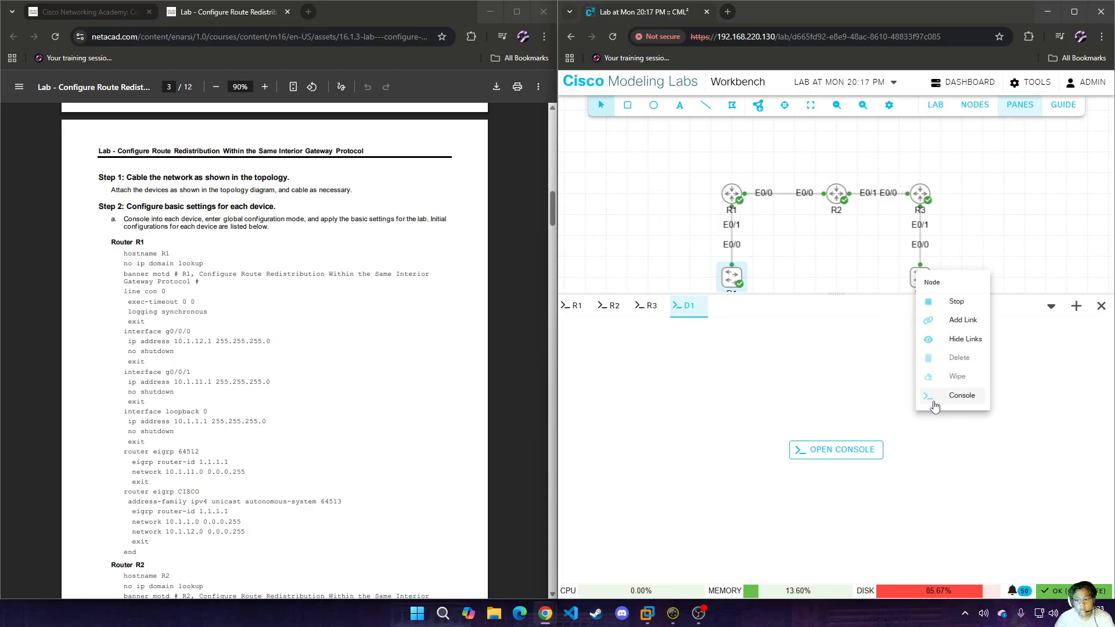
left_click(943, 399)
Open R1's console and enter global configuration mode from privileged EXEC mode.
left_click(577, 307)
left_click(810, 456)
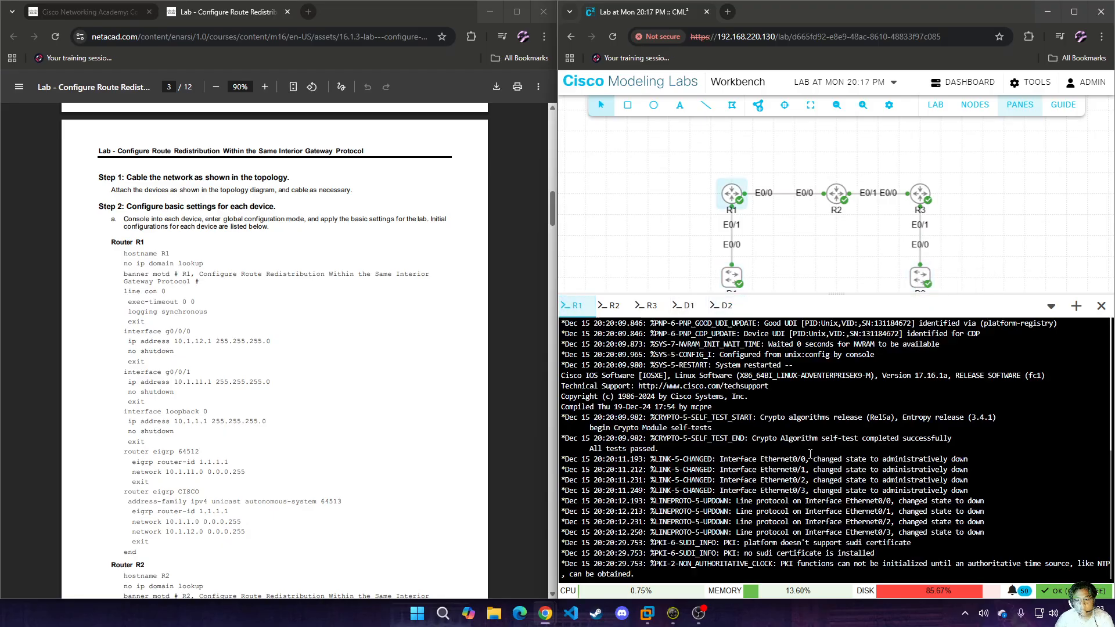
key("Return")
key("Return")
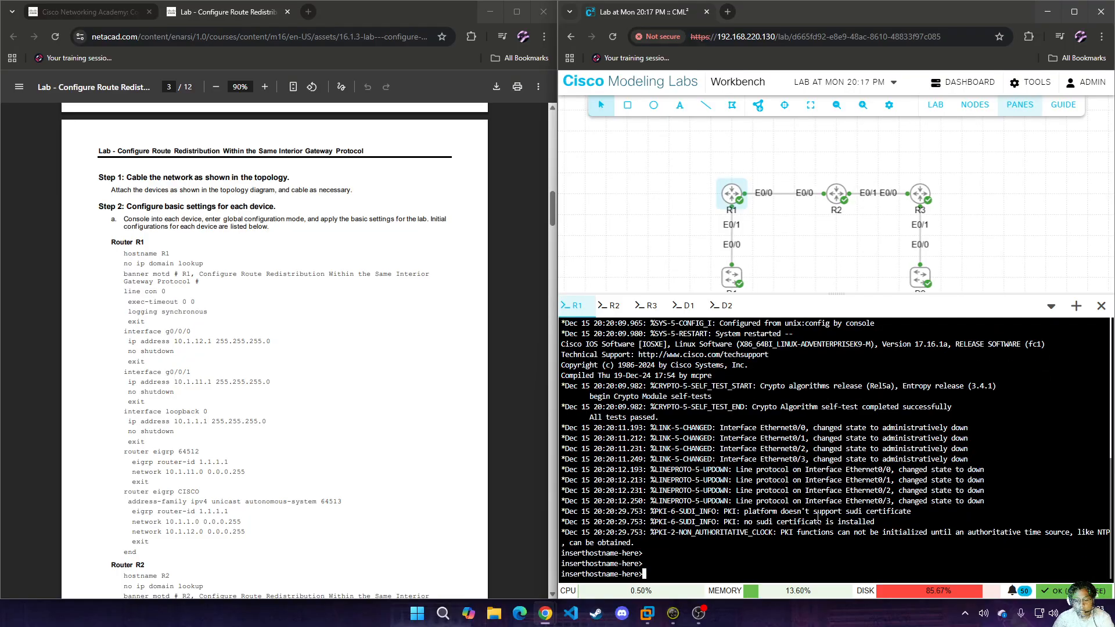
type("en")
key("Return")
type("conf t")
key("Return")
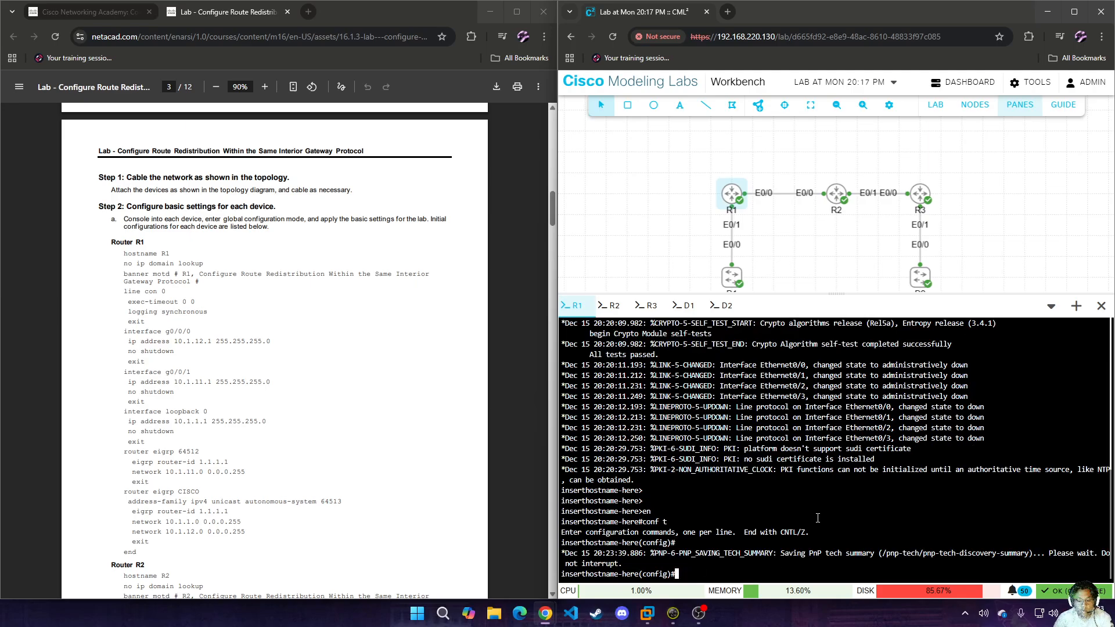
Set the router's hostname to R1 and disable IP domain lookup.
type("hostname R1")
key("Return")
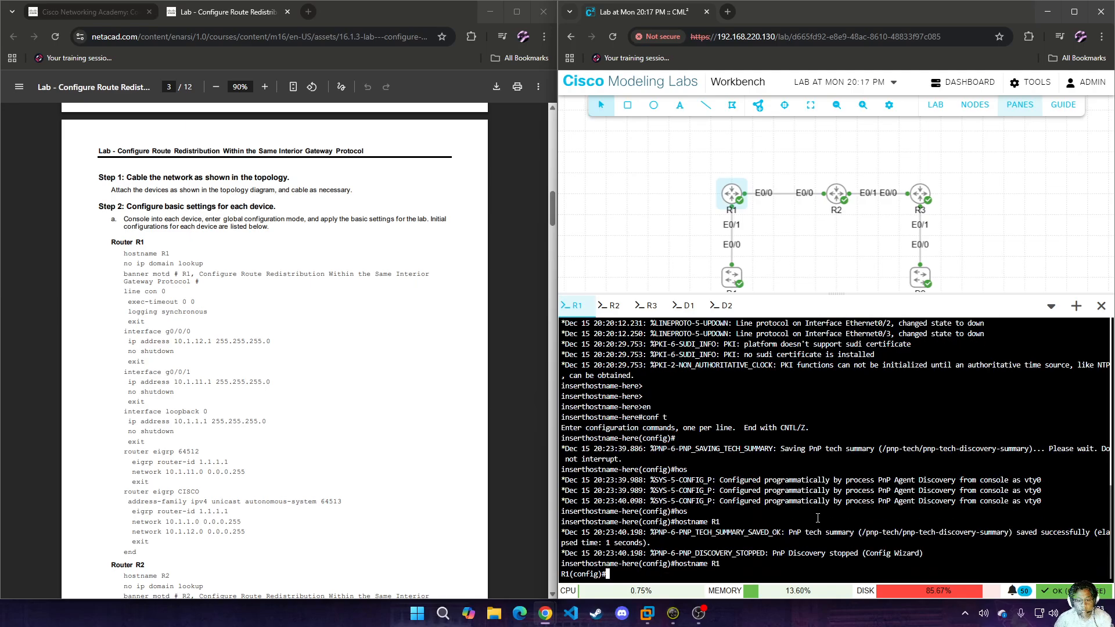
type("no ip dom")
key("Tab")
type("loo")
key("Tab")
key("Return")
Configure R1's message-of-the-day banner as "R1", using # as the delimiter.
type("ban")
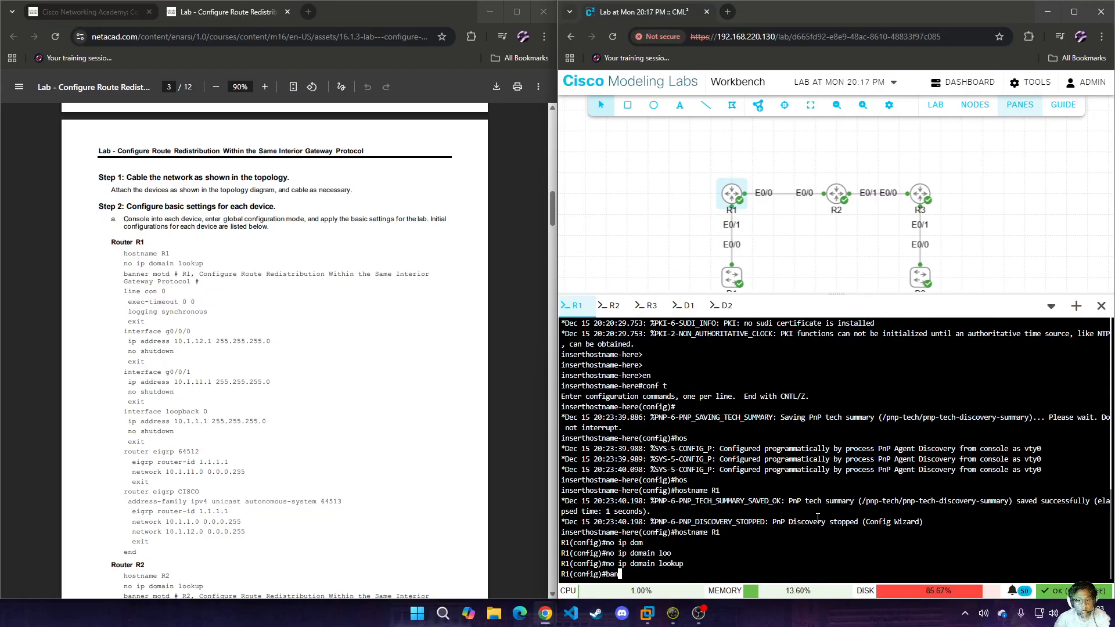
key("Tab")
type("mo")
key("Tab")
type("# R1 ")
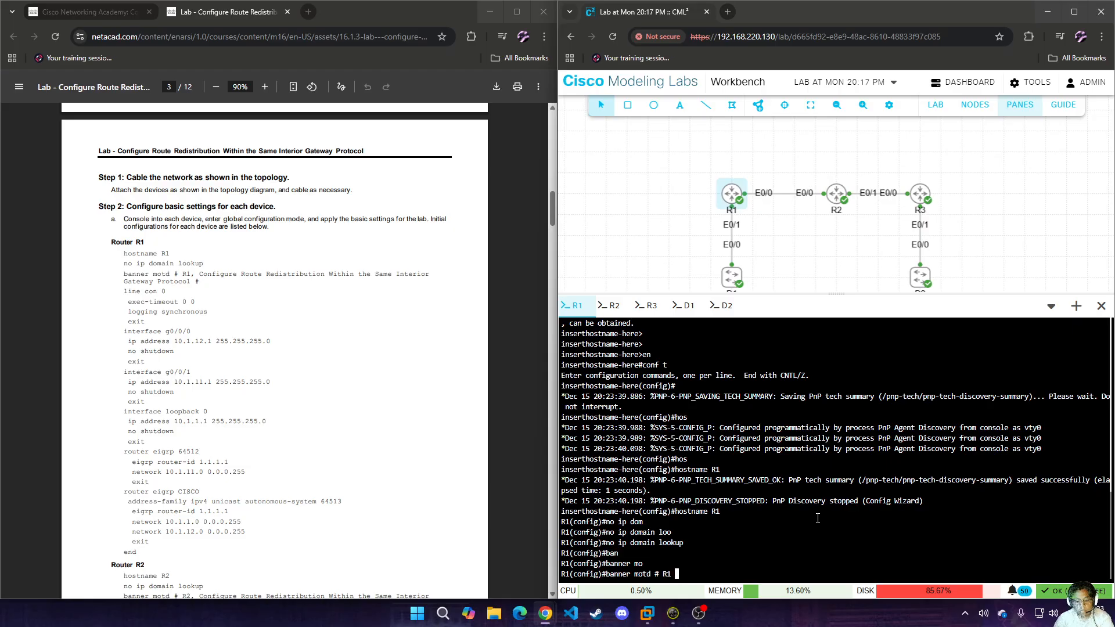
type("#")
key("Return")
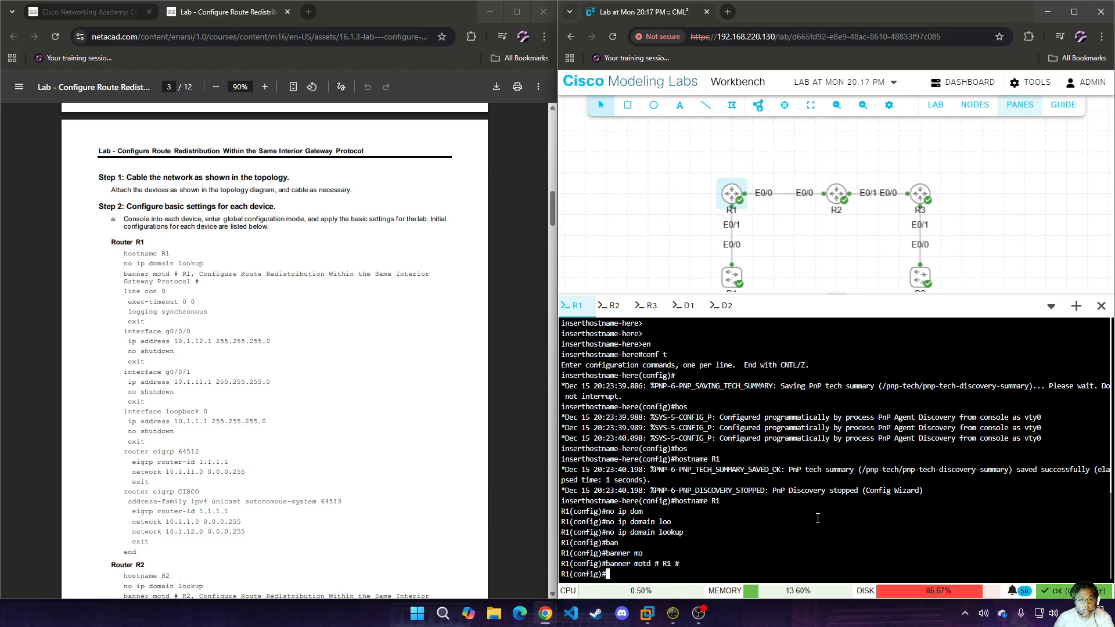
Enter line console 0 configuration on R1 and set exec-timeout to 0 0.
type("line con")
key("Tab")
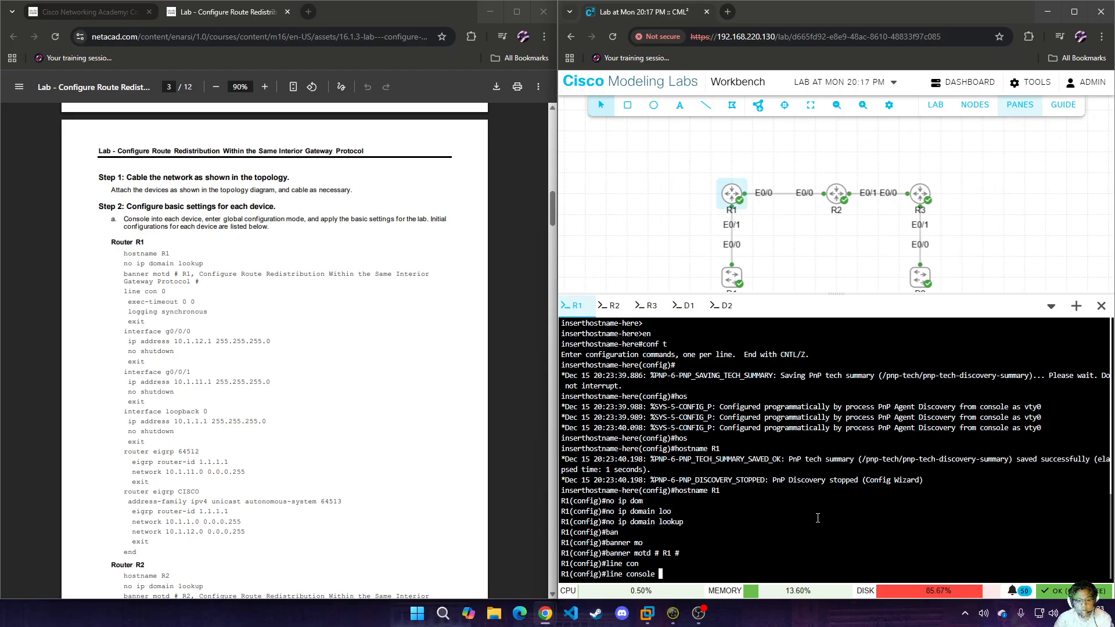
type("0")
key("Return")
type("exe")
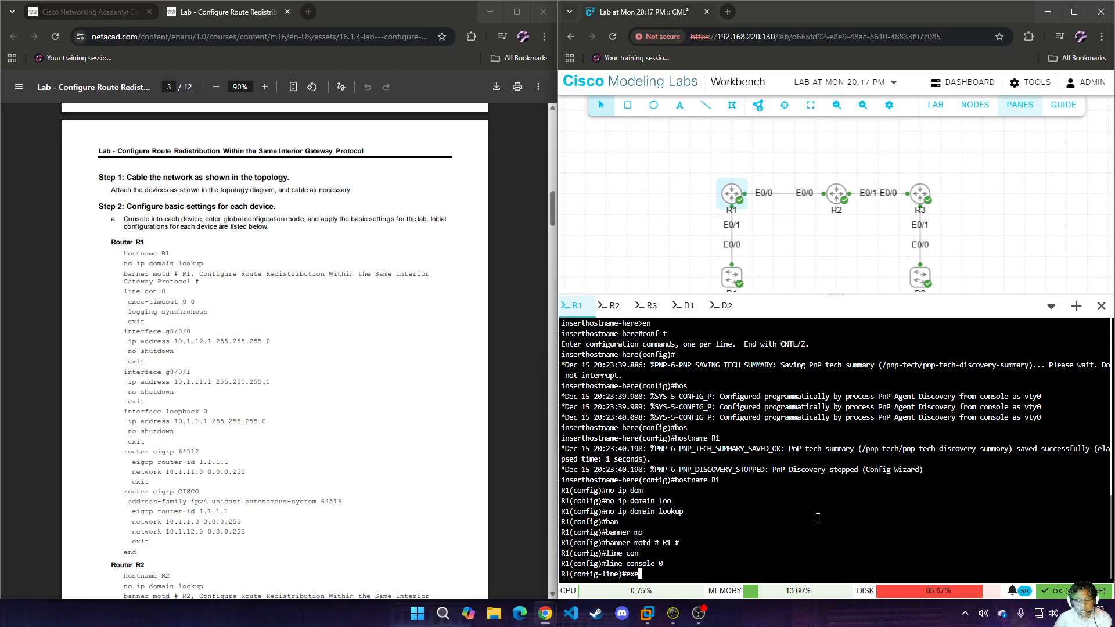
type("c-t")
key("Tab")
type("0 0")
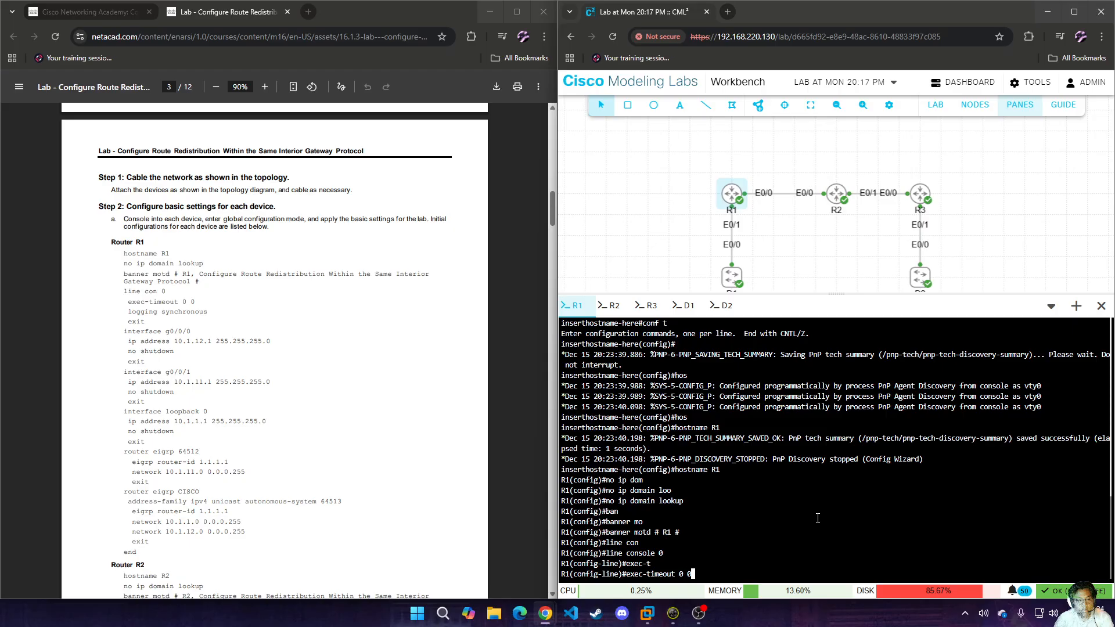
key("Return")
Enable logging synchronous on R1's console line and return to global configuration mode.
type("logging")
key("Tab")
type("sy")
key("Tab")
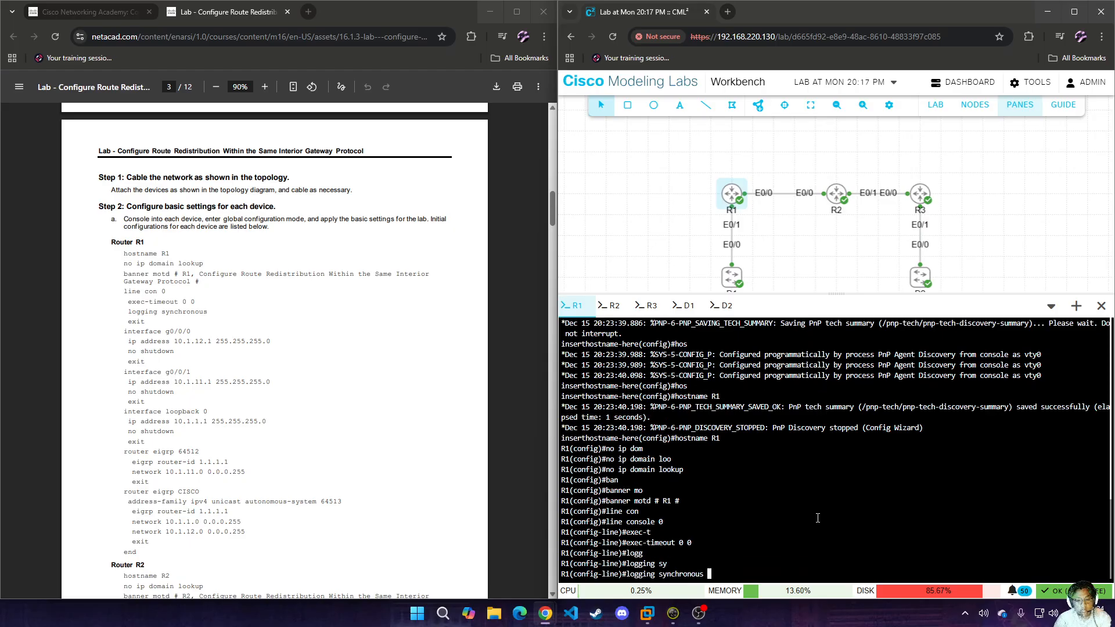
key("Return")
type("exit")
key("Return")
Configure R1's interface e0/0 with IP address 10.1.12.1 255.255.255.0, enable it, and exit interface configuration.
type("in ")
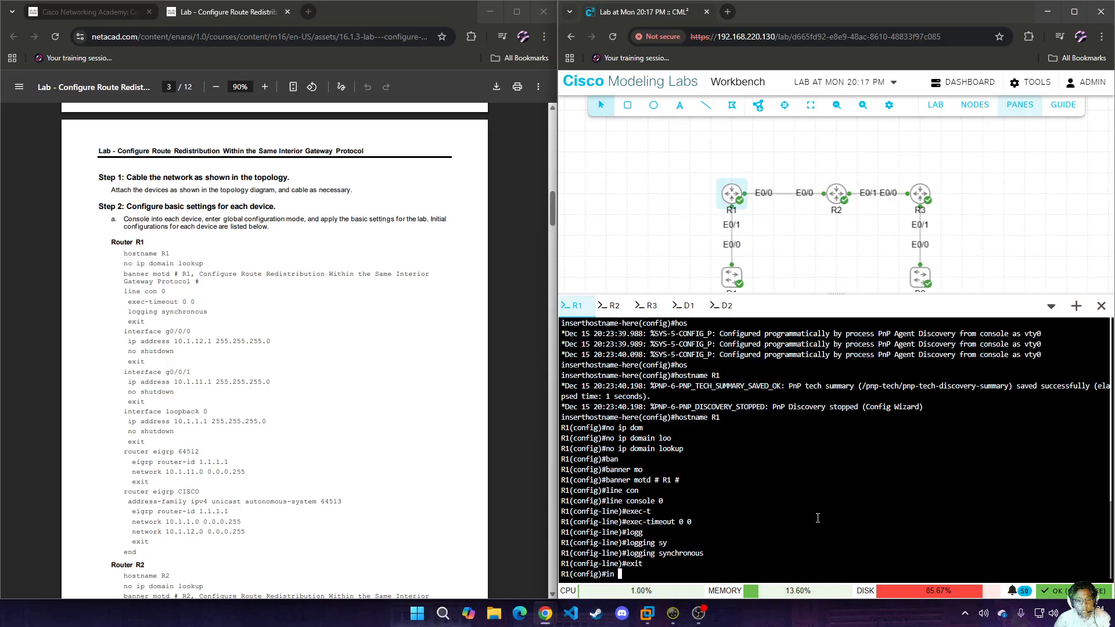
type("t r")
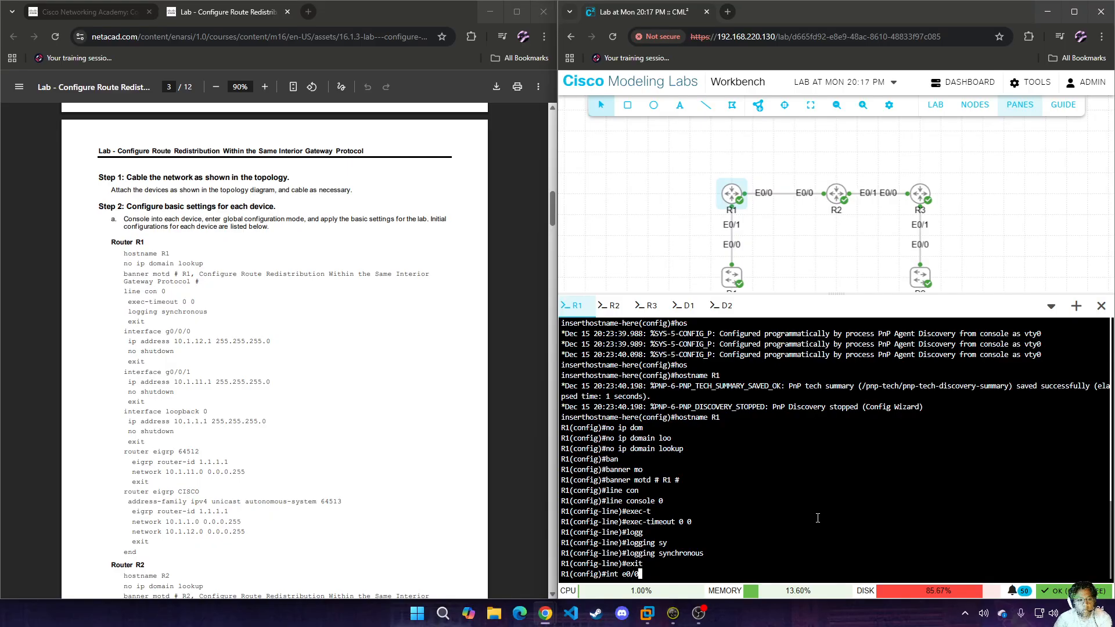
key("Return")
type("ip add ")
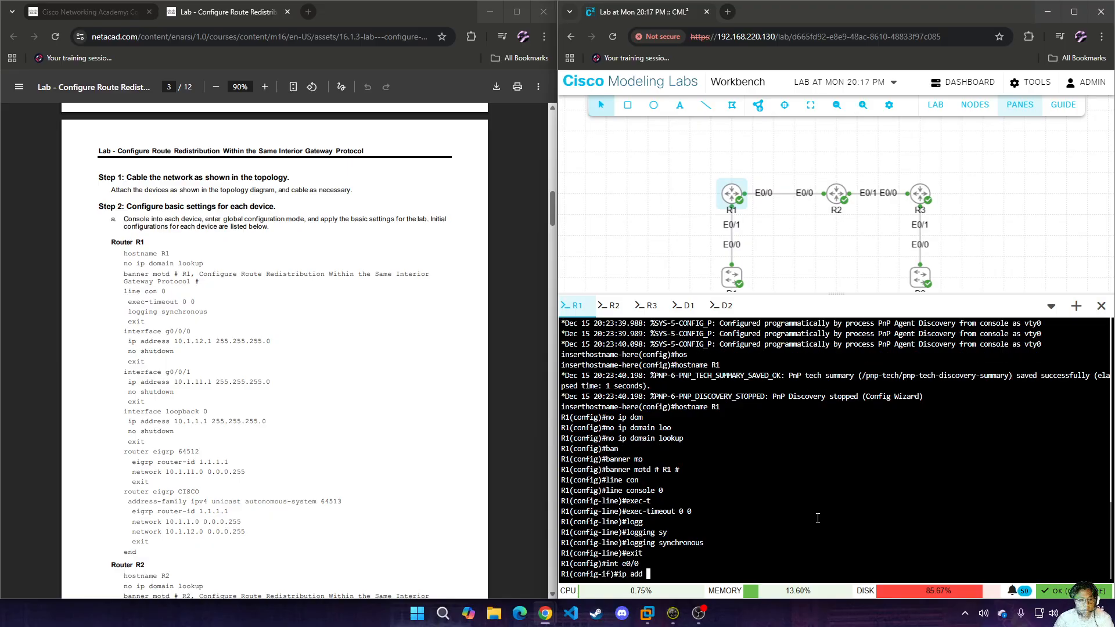
type("10.1.12.1")
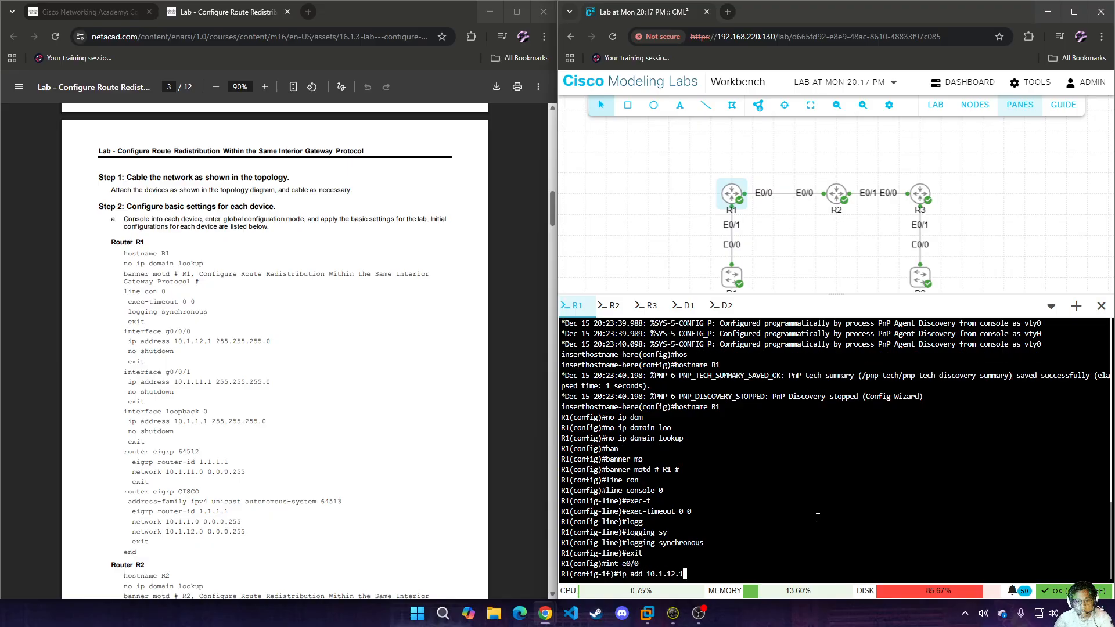
type(" 255.255.255.0")
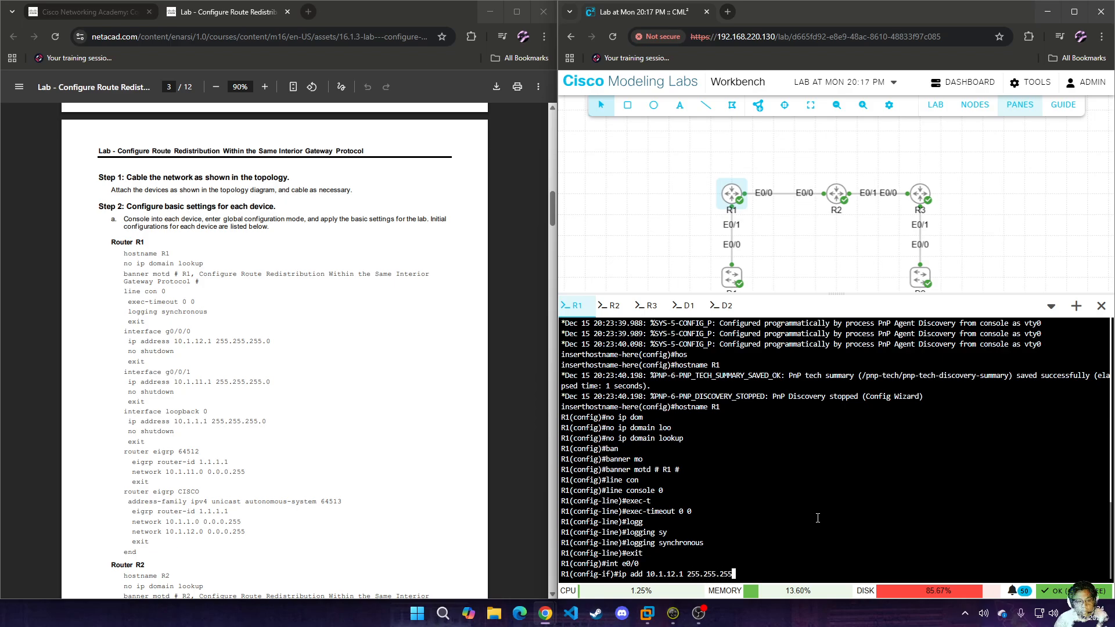
key("Return")
type("no sh")
key("Return")
type("exit")
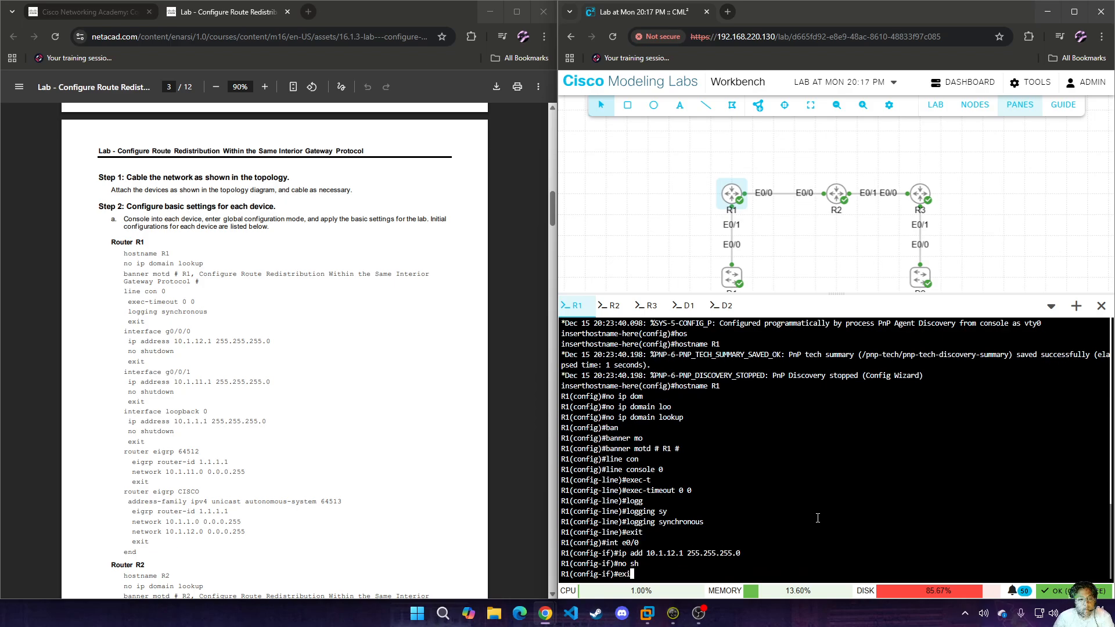
key("Return")
Configure R1's interface e0/1 with IP address 10.1.11.1 255.255.255.0, enable it, and exit interface configuration.
type("int e0/")
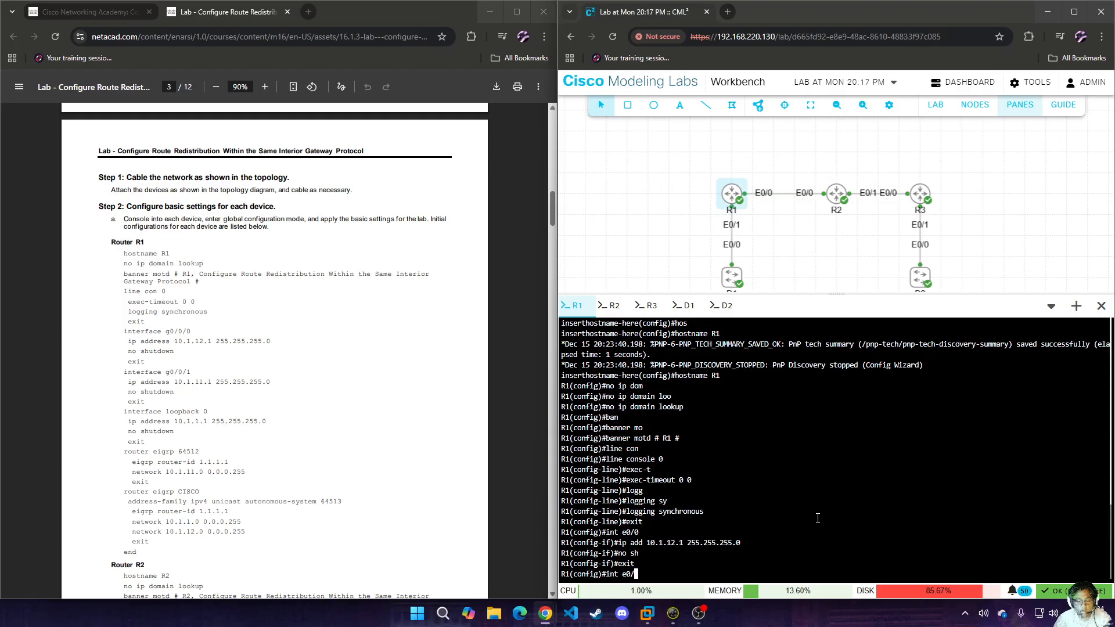
type("1")
key("Return")
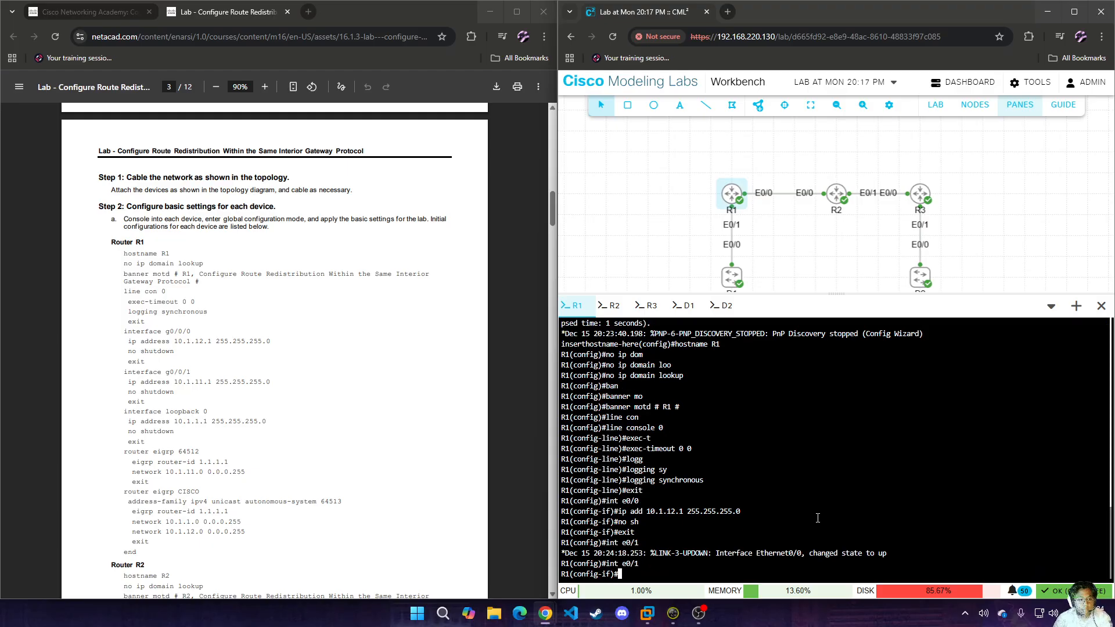
type("ip add 10.")
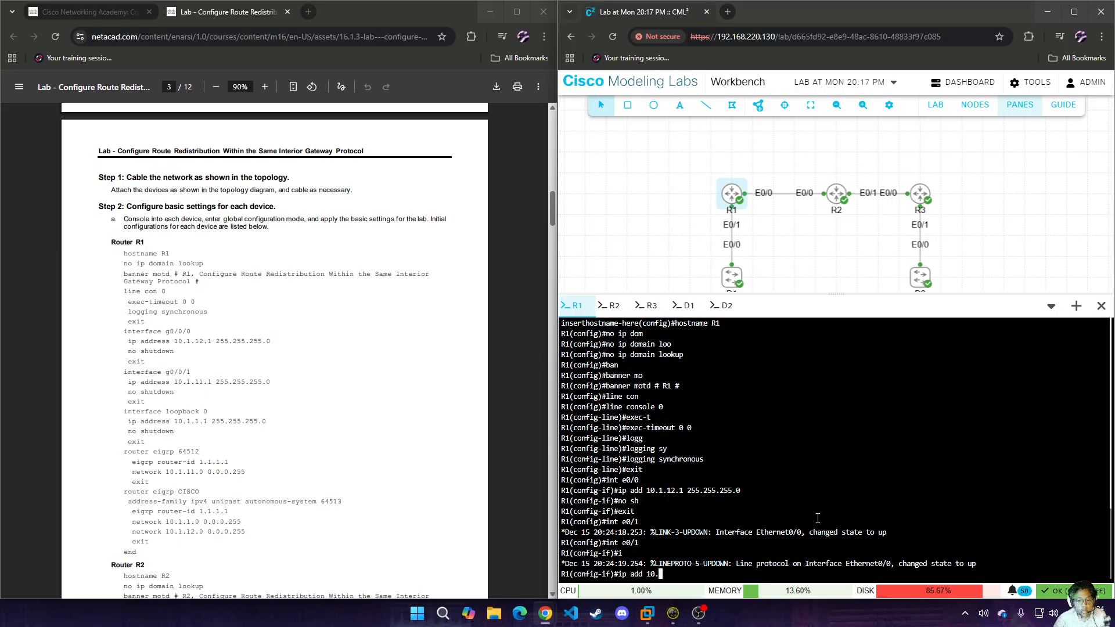
type("1.11.1 255.255.2")
type("55.255.0")
key("Return")
type("no sh")
key("Return")
type("exit")
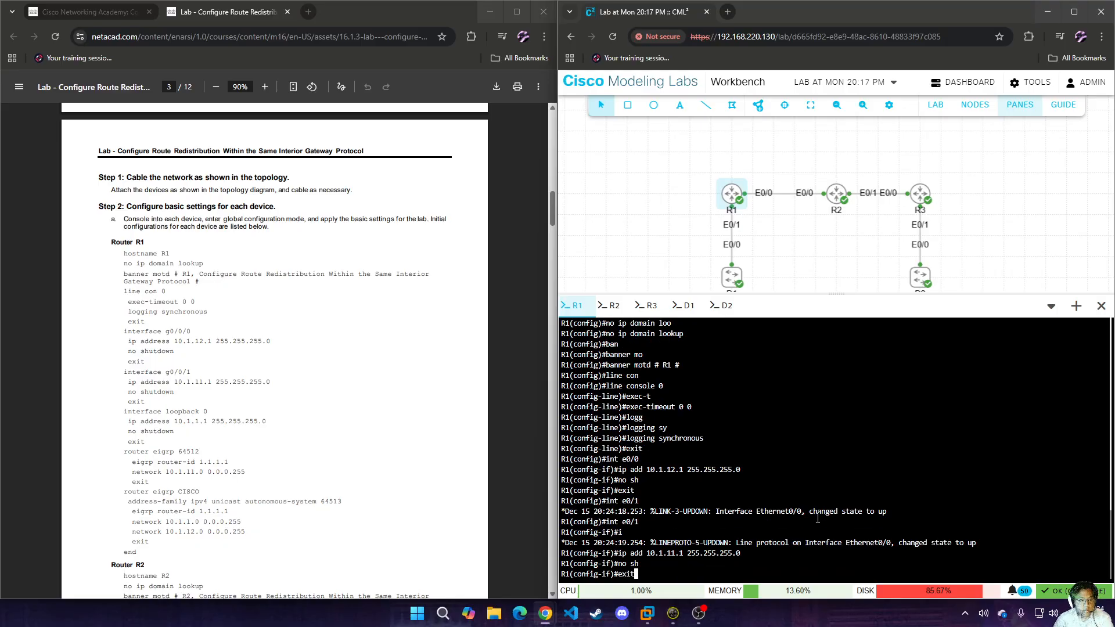
key("Return")
Create loopback interface lo0 on R1 with IP address 10.1.1.1 255.255.255.0, enable it, and exit interface configuration.
type("int lo0")
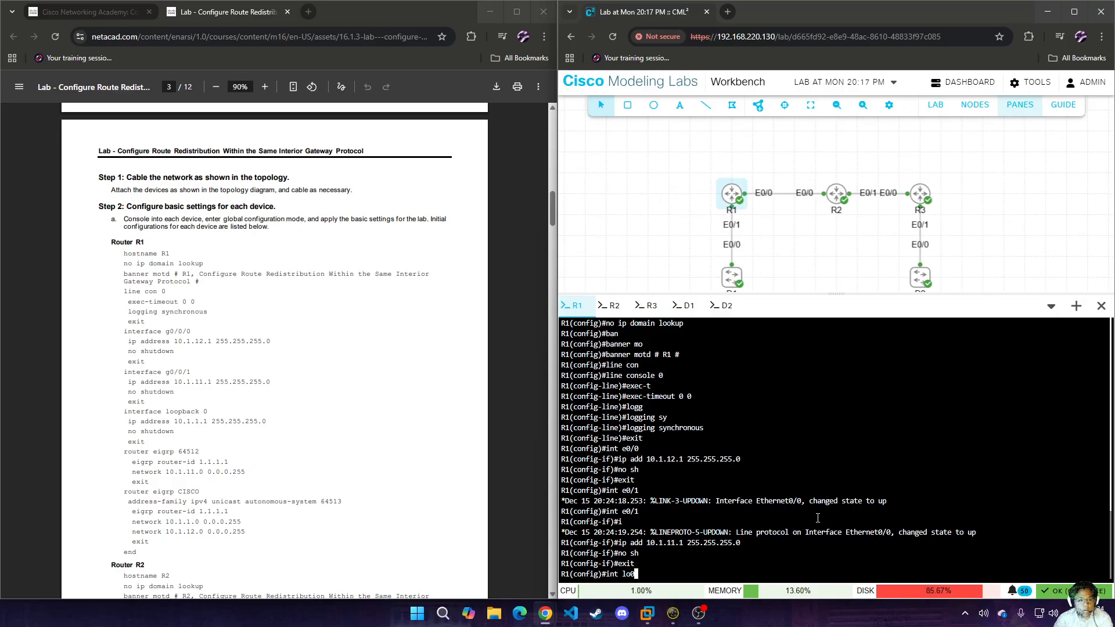
key("Return")
type("ip a")
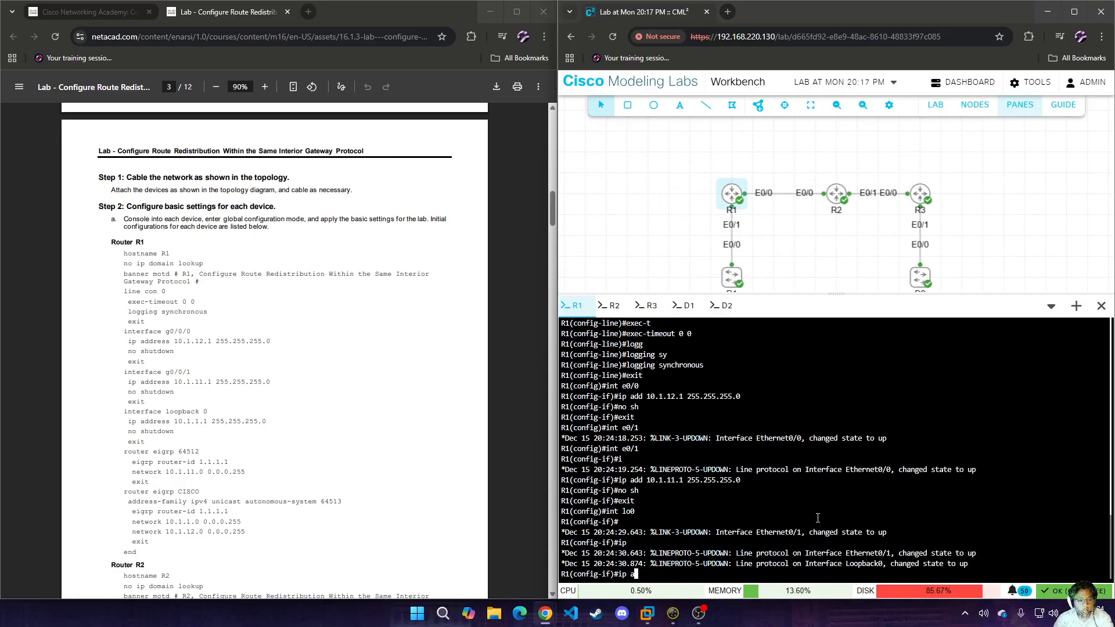
type("dd 10.1.1.1 255.255.255.0")
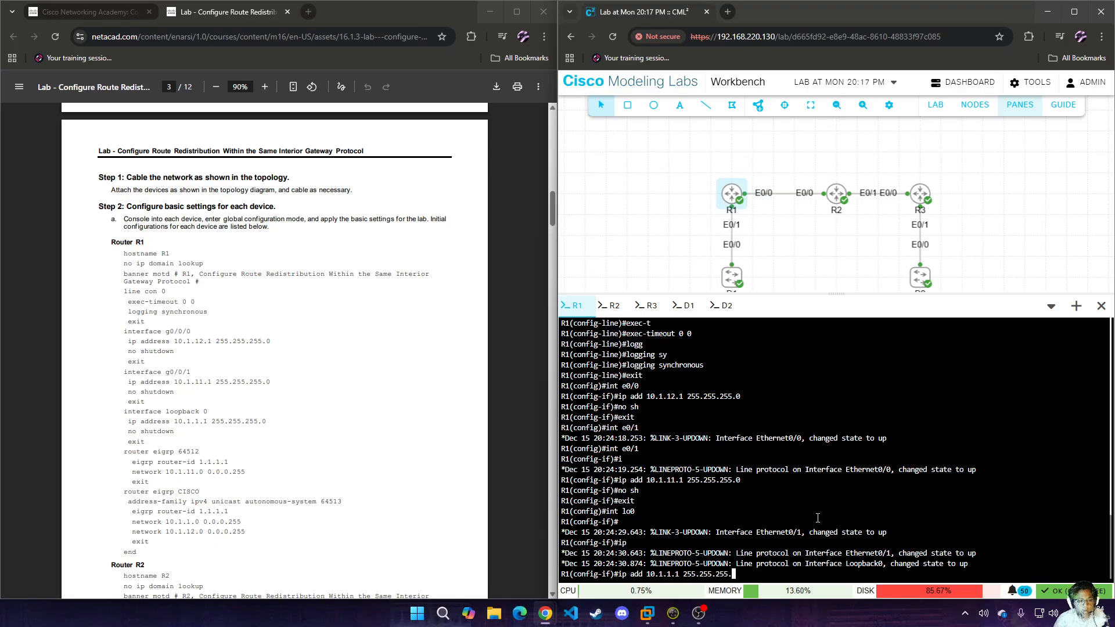
key("Return")
type("no sh")
key("Return")
type("exit")
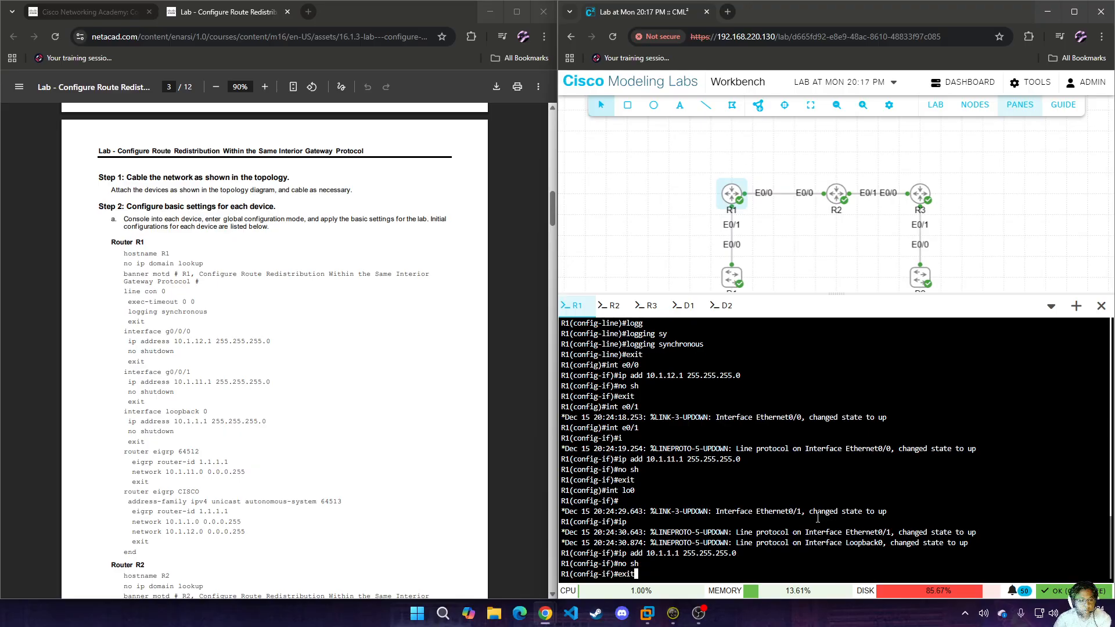
key("Return")
Start EIGRP process 64512 on R1 and set its EIGRP router ID to 1.1.1.1.
type("router ei")
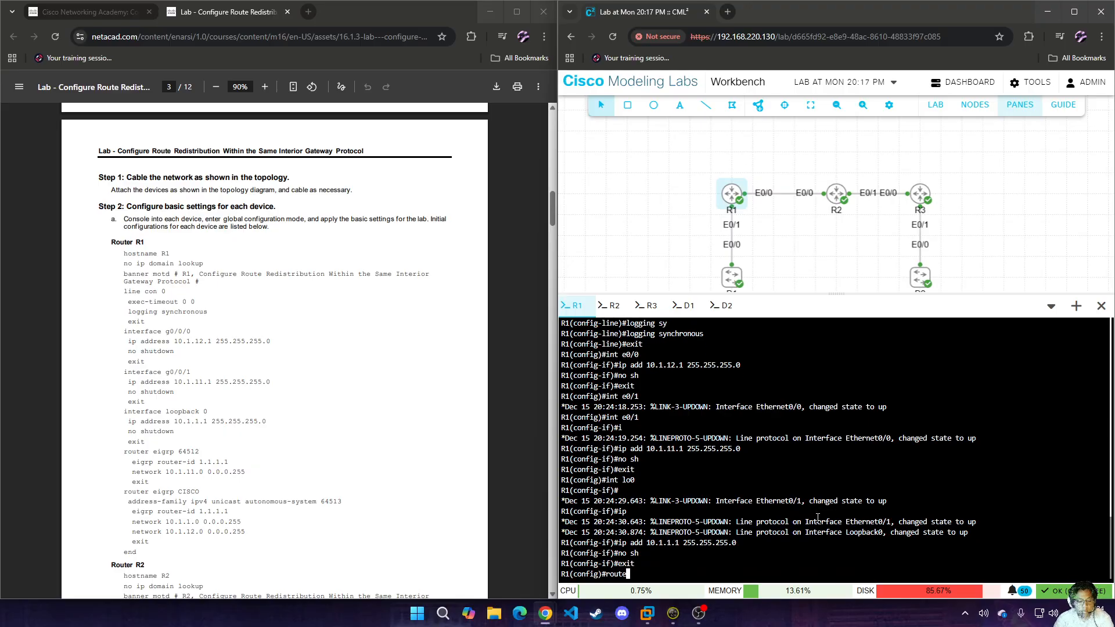
key("Tab")
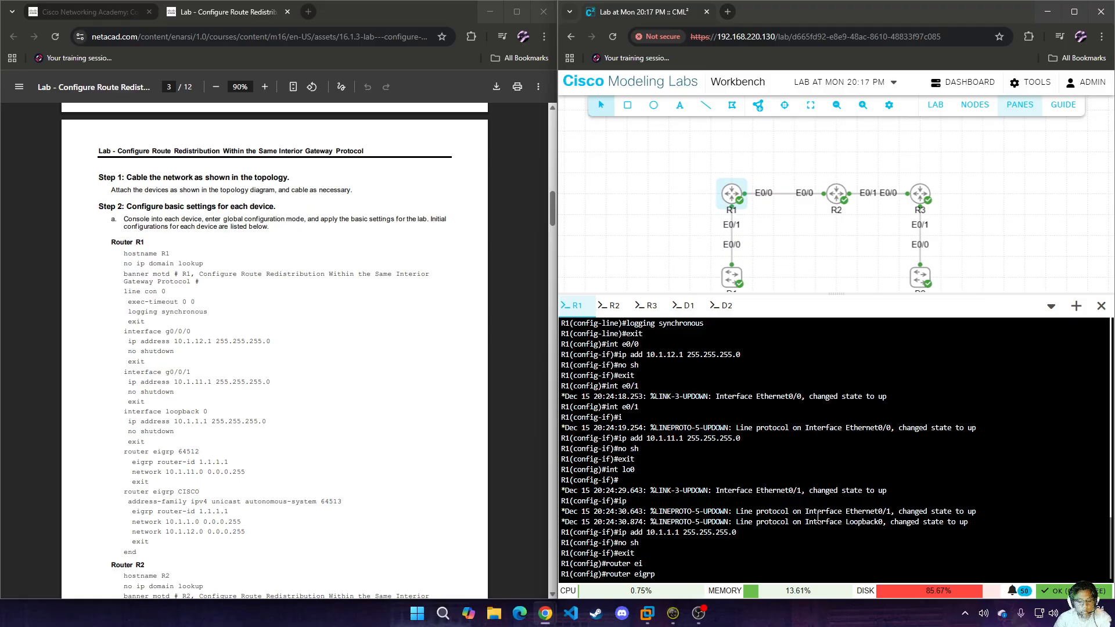
type("64512")
key("Return")
type("eig")
key("Tab")
type("ro")
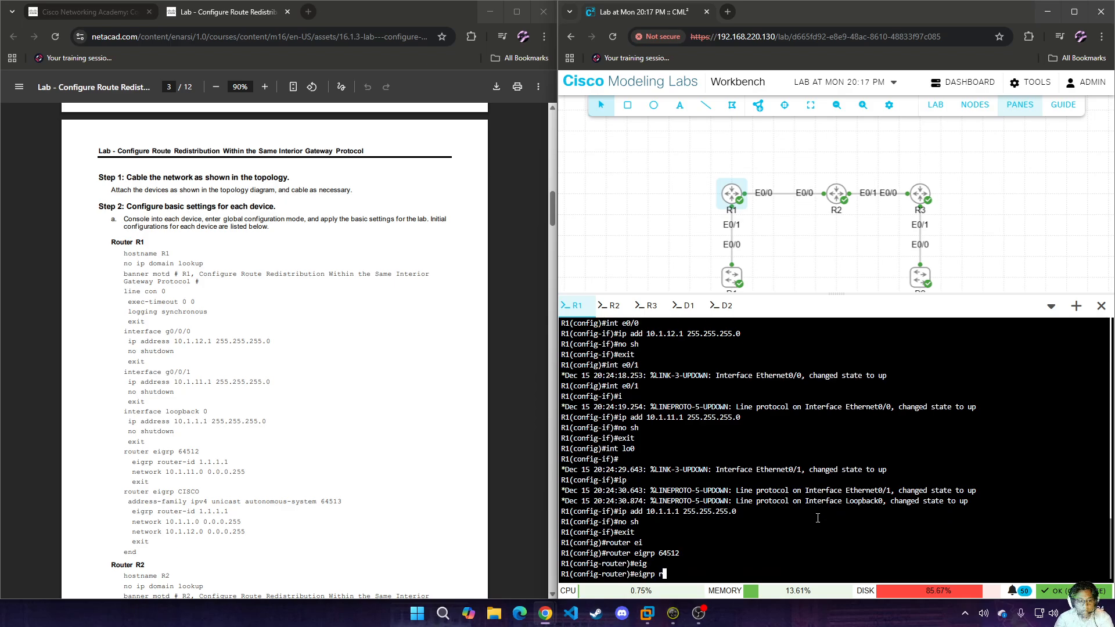
key("Tab")
type("1.1.1.1")
key("Return")
Add network 10.1.11.0 with wildcard 0.0.0.255 to R1's EIGRP 64512 process and return to global configuration mode.
type("net")
key("Tab")
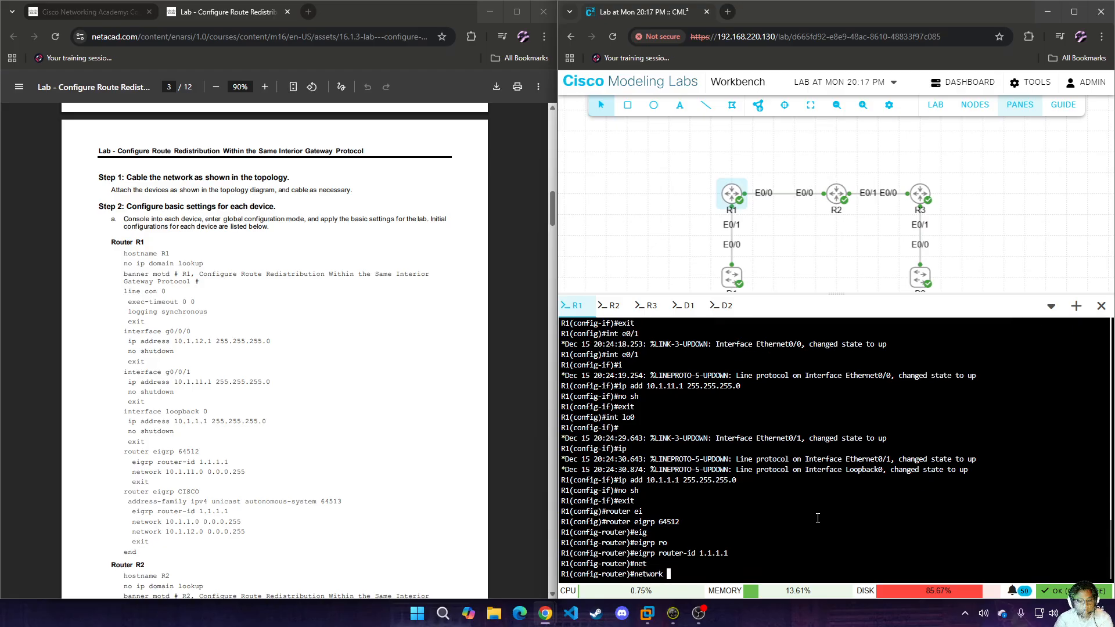
type("10.1.11.0 ")
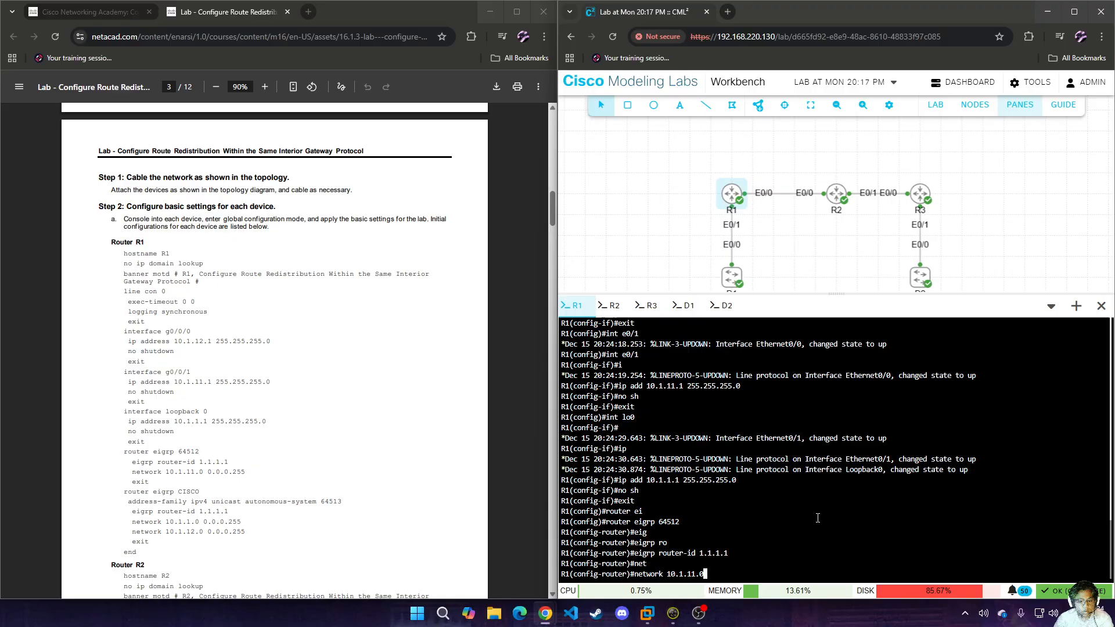
type("0.0.0.255")
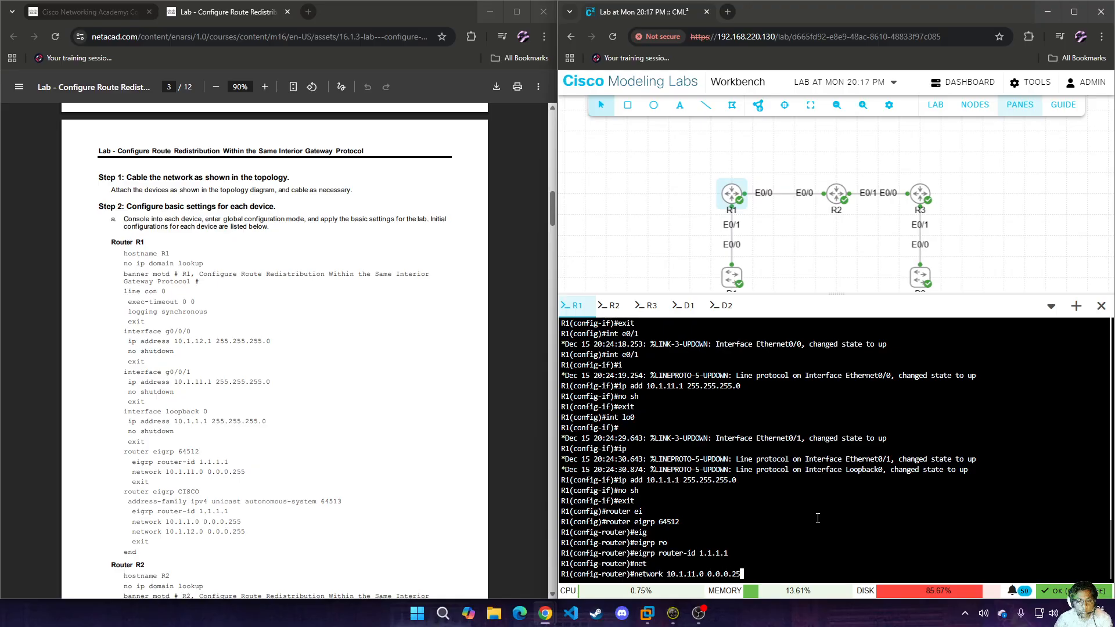
key("Return")
type("exit")
key("Return")
Create the named EIGRP process CISCO on R1.
type("r")
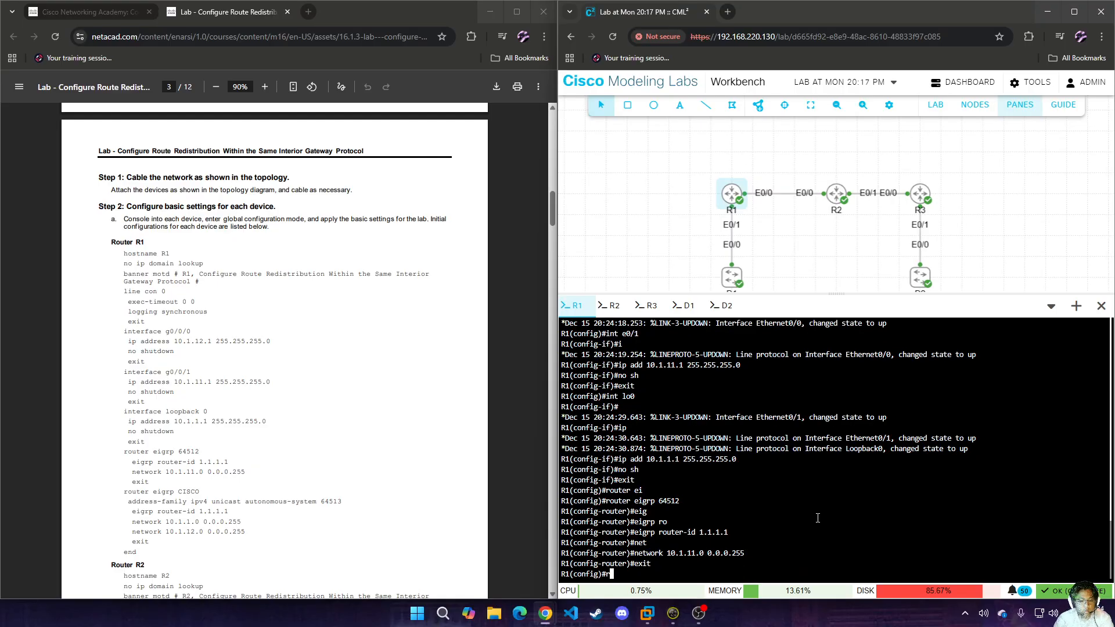
type("oute")
key("Tab")
type("r")
key("Tab")
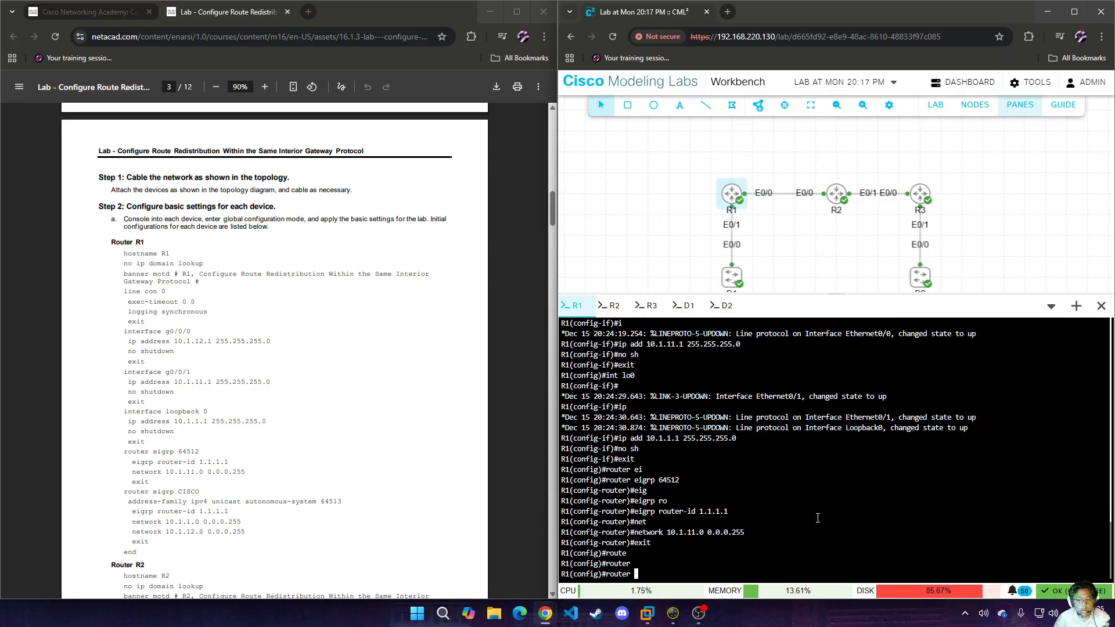
type("ei")
key("Tab")
type("C")
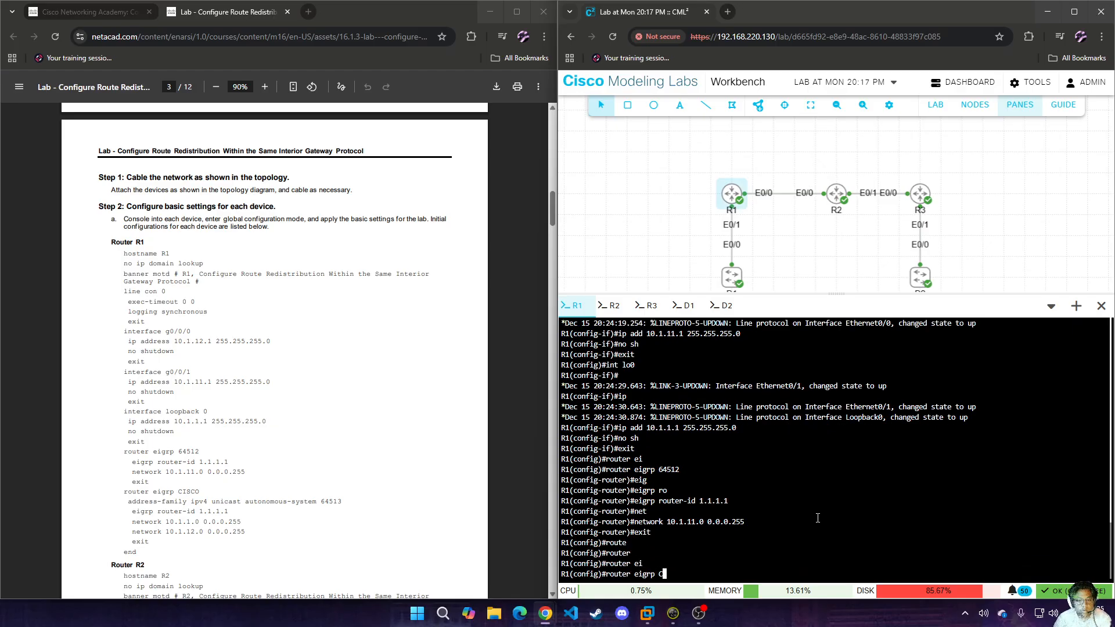
type("ISCO")
key("Return")
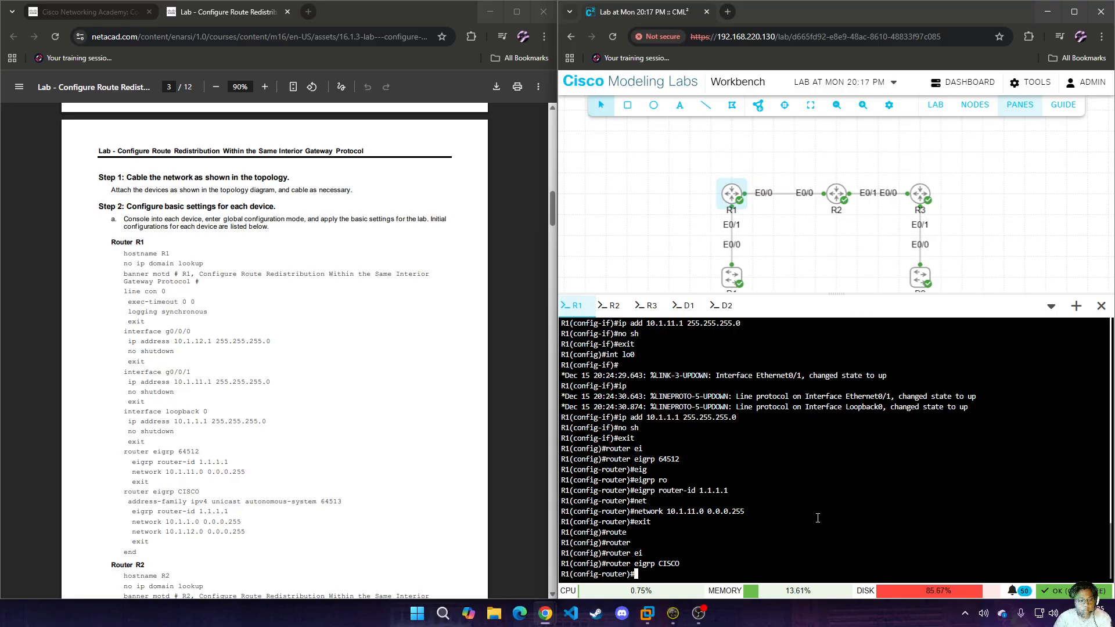
Enter the IPv4 unicast address family for autonomous system 64513 under R1's EIGRP process CISCO.
type("add")
key("Tab")
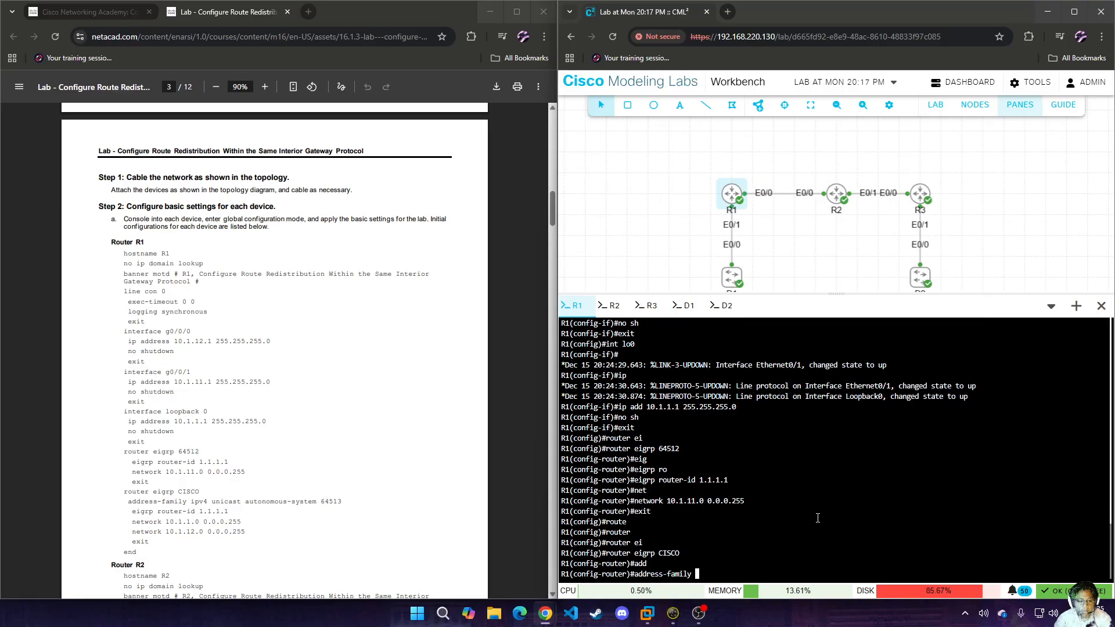
type("ipv4 uni")
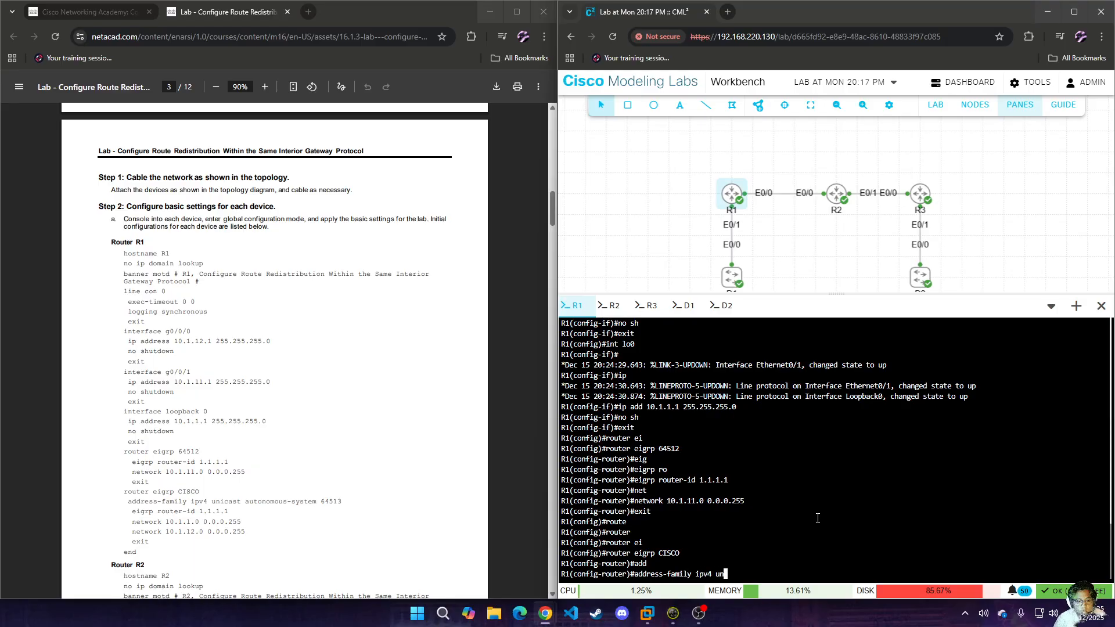
key("Tab")
type("au")
key("Tab")
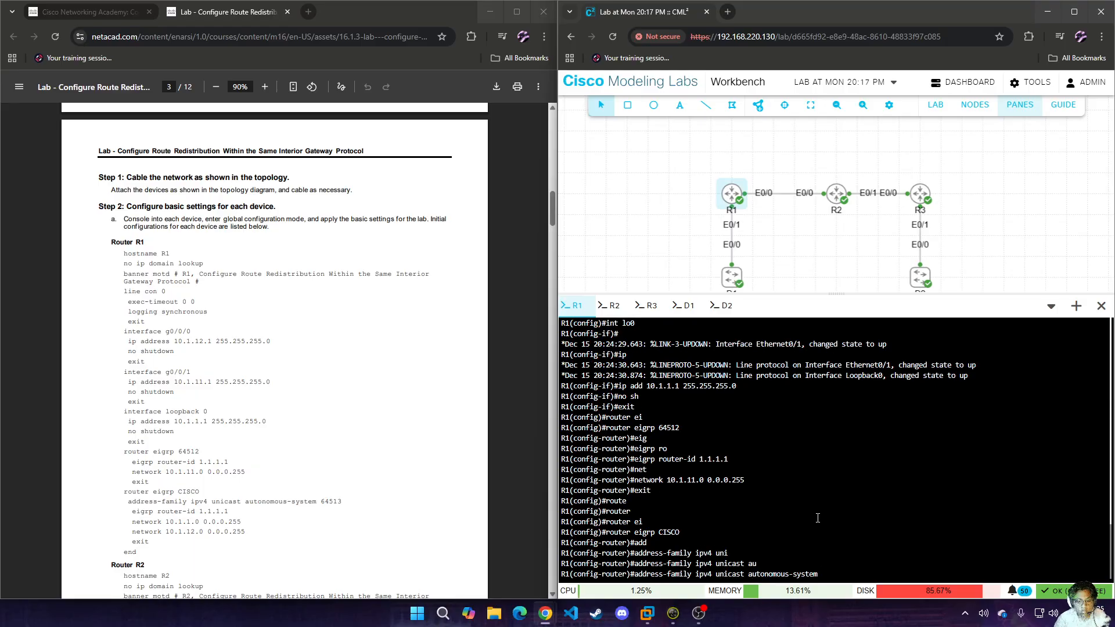
type("64513")
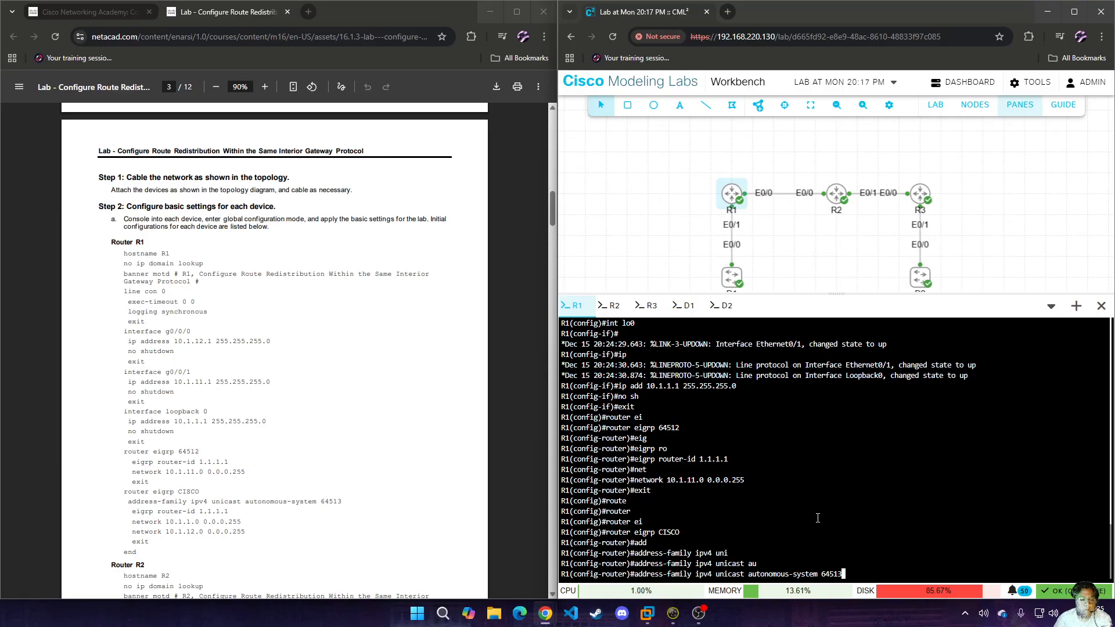
key("Return")
Set the EIGRP router ID to 1.1.1.1 in R1's autonomous system 64513 address family.
type("ei")
key("Tab")
type("ro")
key("Tab")
type("1.1.1.1")
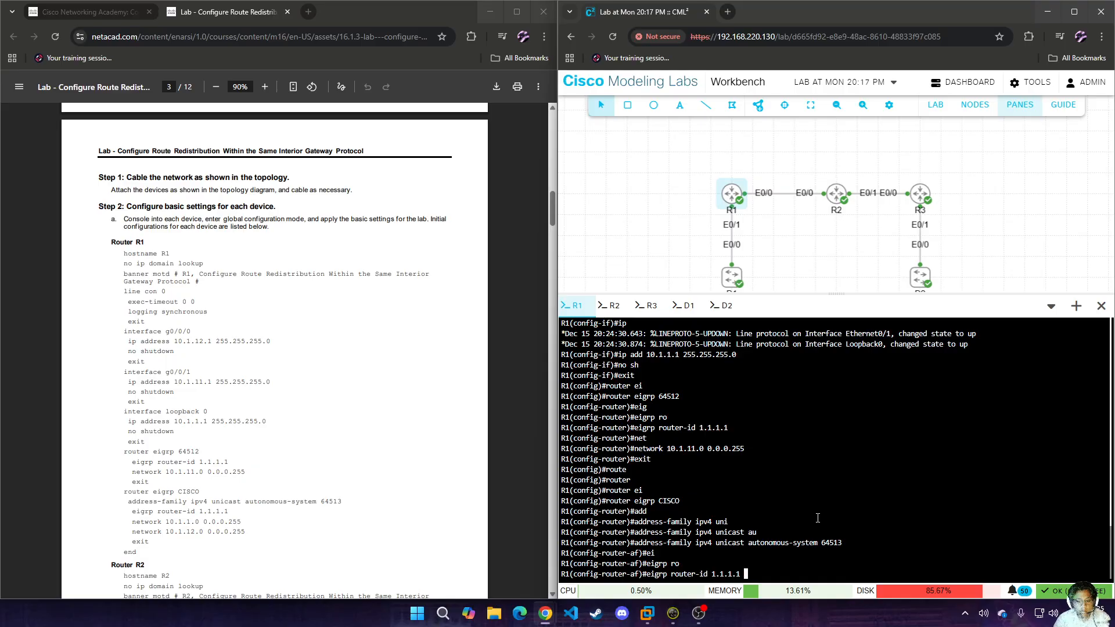
key("Return")
Add network 10.1.1.0 with wildcard 0.0.0.255 to R1's autonomous system 64513 address family.
type("net")
key("Tab")
type("10.1.1.")
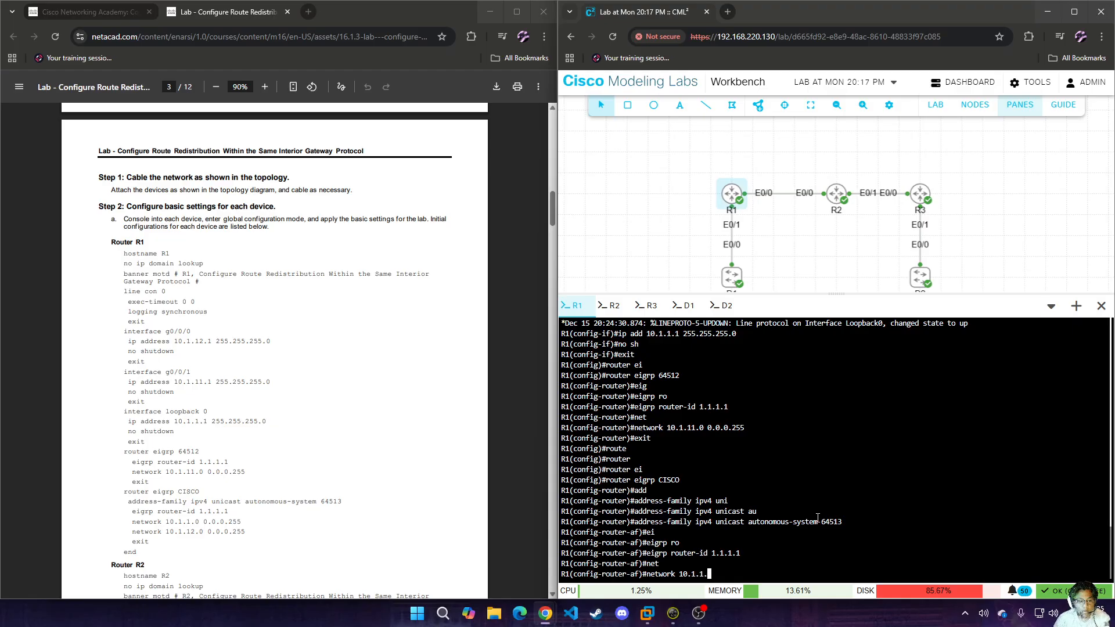
type("0 0.0.0.255")
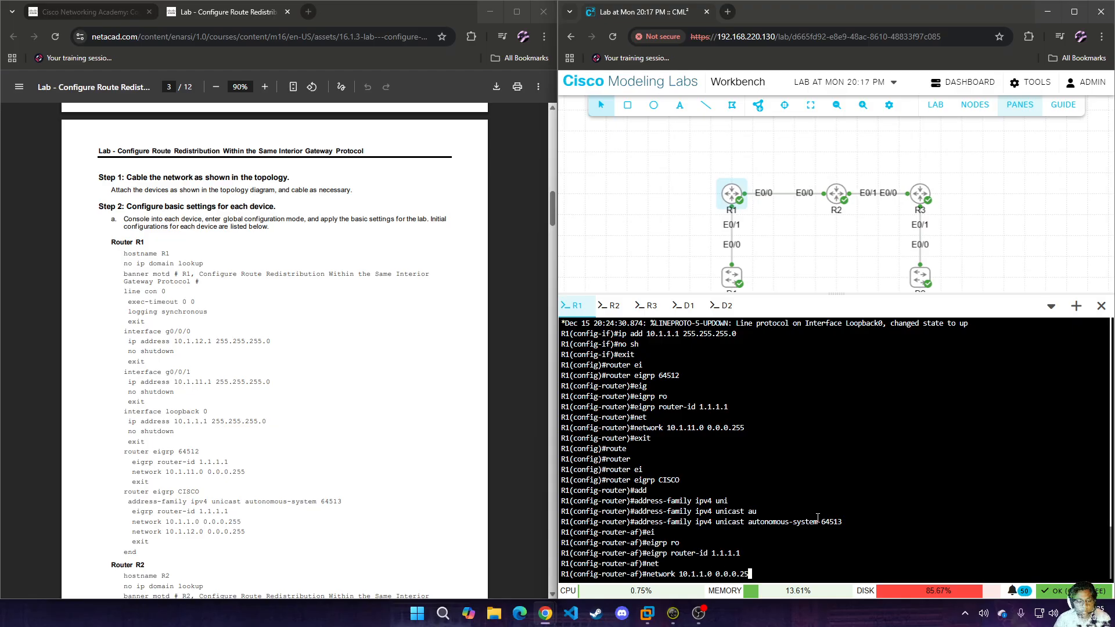
key("Return")
Add network 10.1.12.0 with wildcard 0.0.0.255 to R1's autonomous system 64513 address family.
type("t")
key("Tab")
type("10.1.12.0")
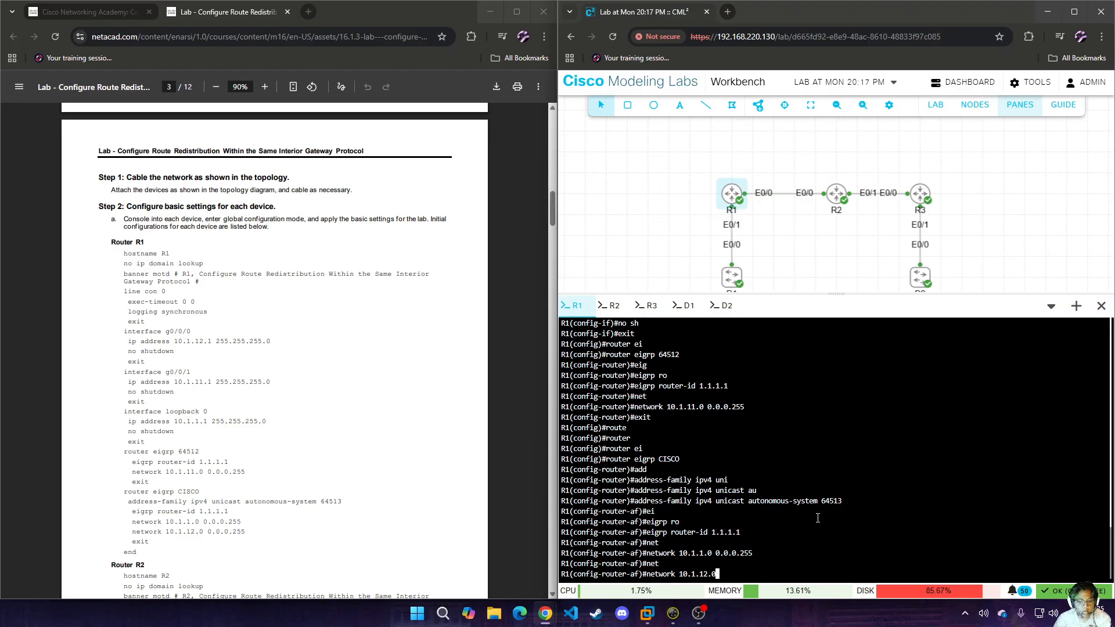
type("  0.0.0.255")
key("Return")
Leave R1's EIGRP address family and end the configuration session to return to privileged EXEC mode.
type("exi")
key("Return")
type("en")
key("Return")
type("end")
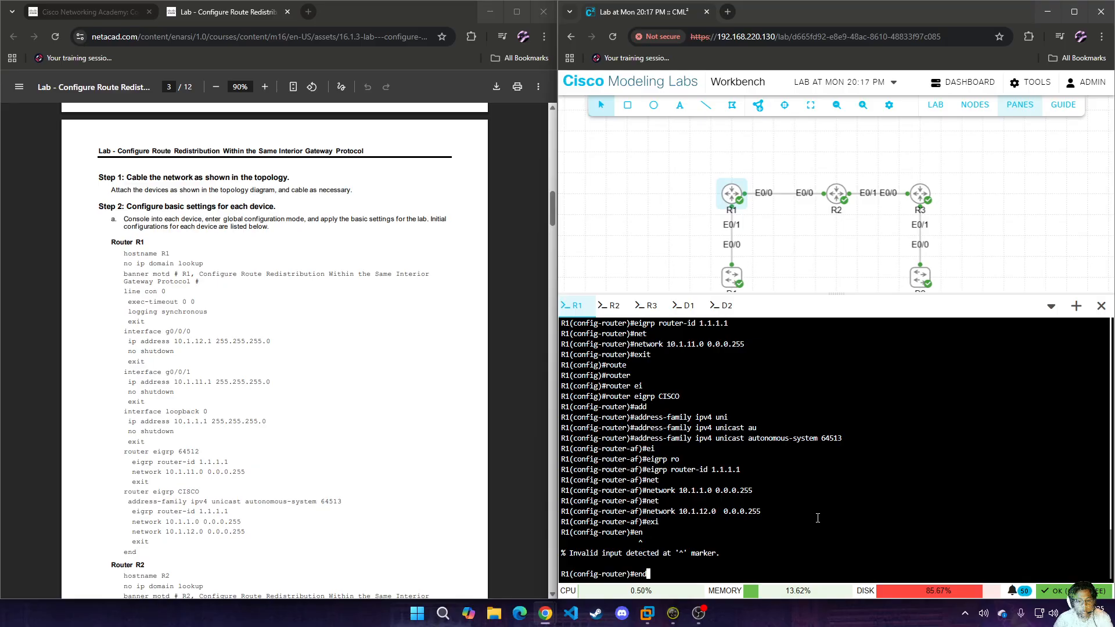
key("Return")
Switch to router R2's console and enter global configuration mode.
scroll(464, 377, "down", 3)
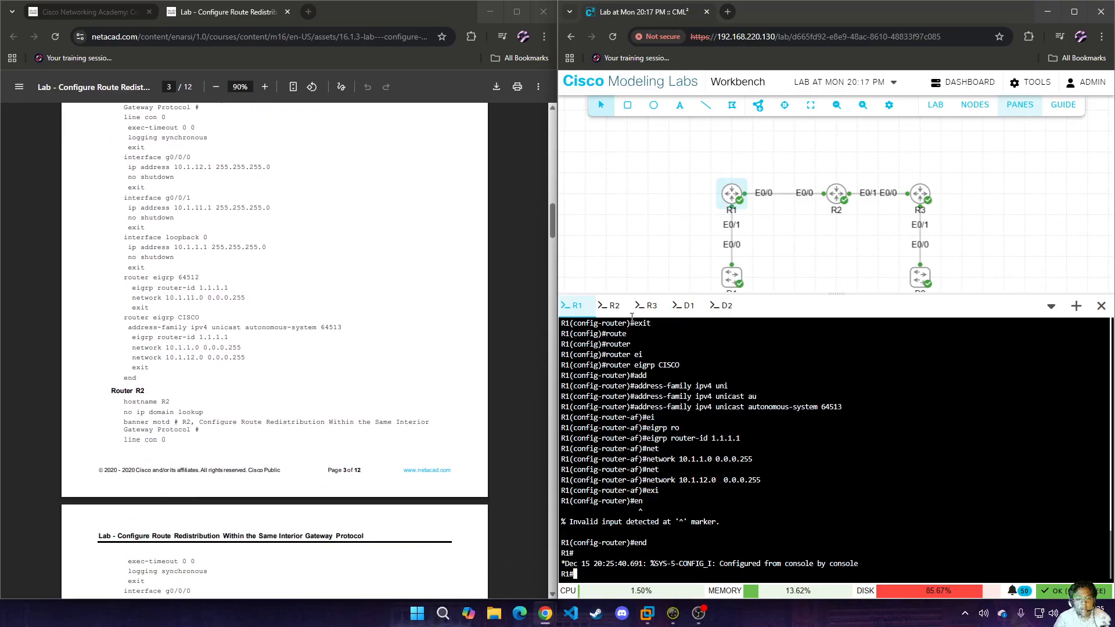
left_click(611, 306)
left_click(813, 452)
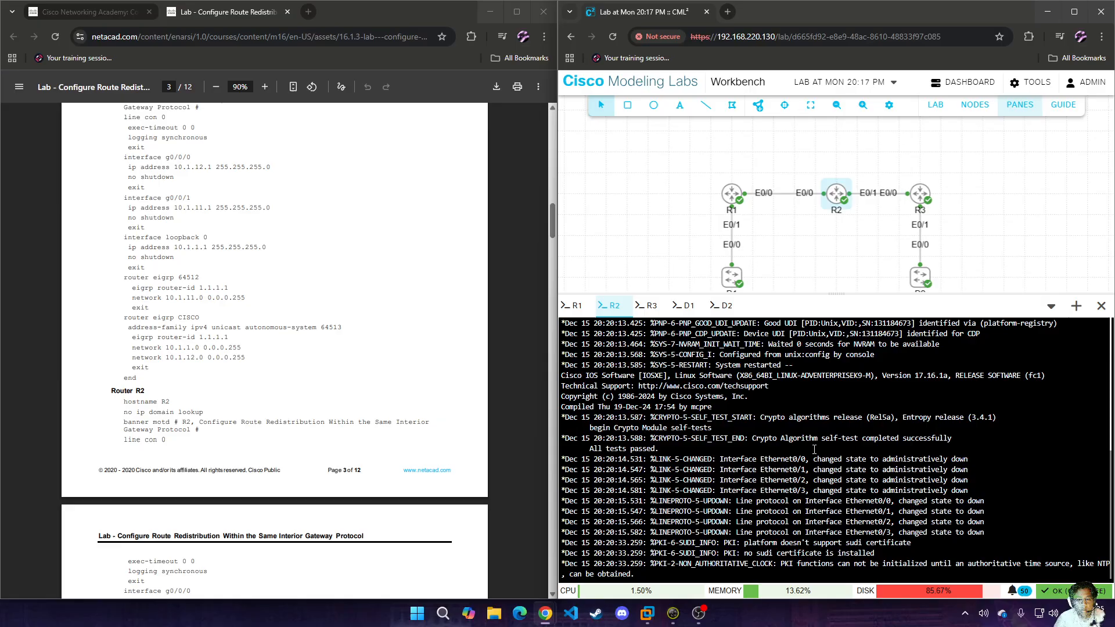
key("Return")
key("Return")
key("Return")
key("Return")
type("en")
key("Return")
type("conf t")
key("Return")
Set the second router's hostname to R2.
type("hos")
key("Tab")
type("R")
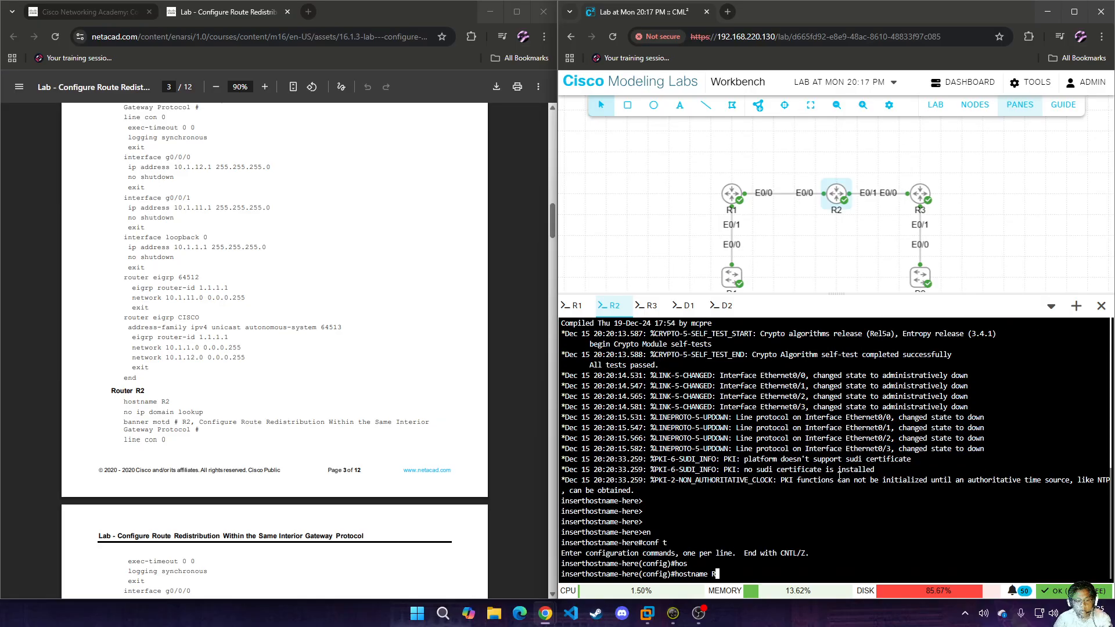
type("2")
key("Return")
Disable IP domain lookup on R2.
type("no i")
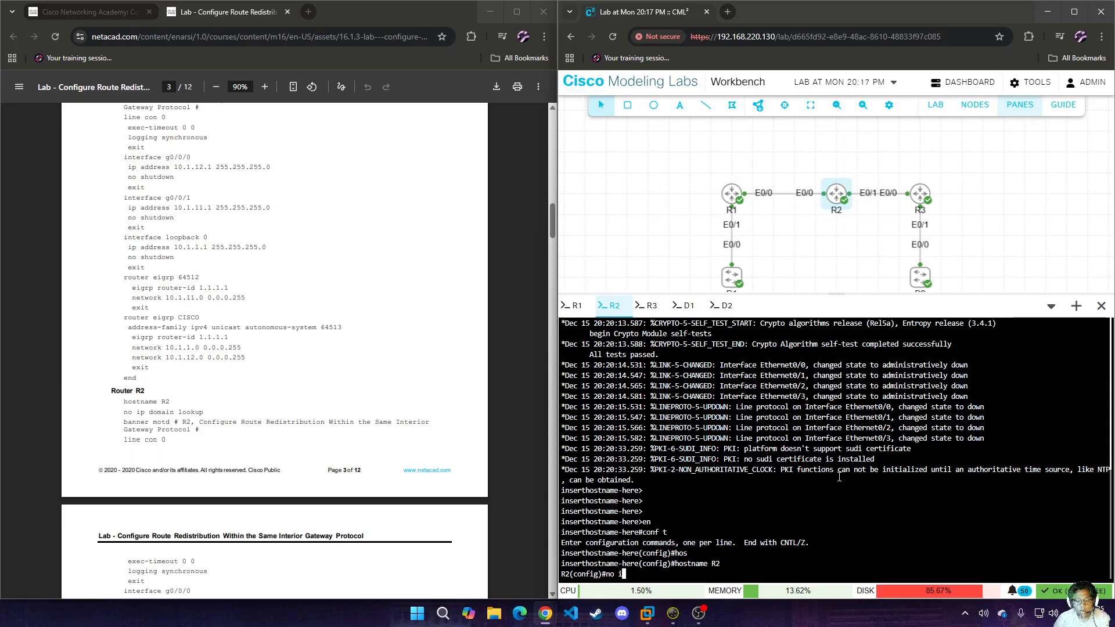
type("p dom")
key("Tab")
type("lo")
key("Tab")
key("Return")
Set R2's message-of-the-day banner to "R2", using # as the delimiter.
type("ban")
key("Tab")
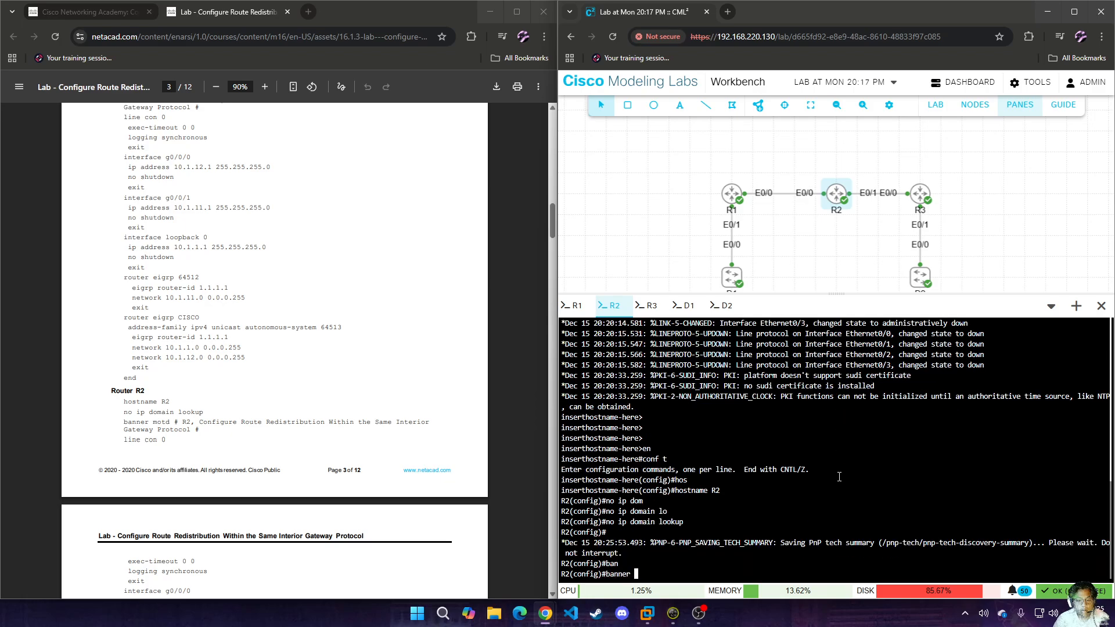
type("motd")
key("Tab")
type("#")
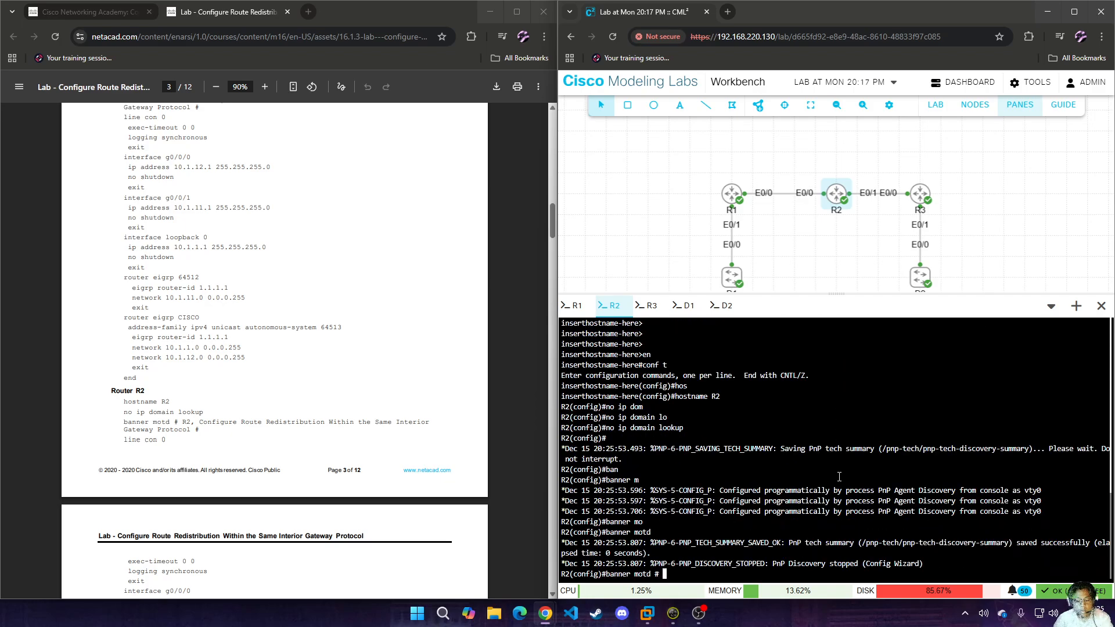
type(" R@")
key("BackSpace")
key("BackSpace")
type("2,")
type(" $")
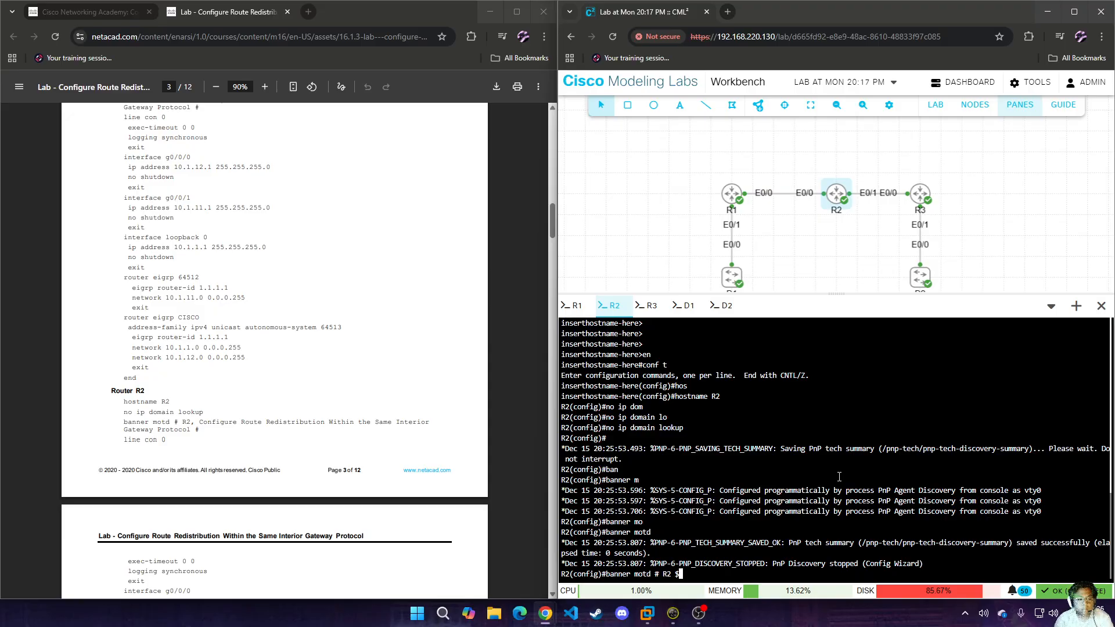
key("Return")
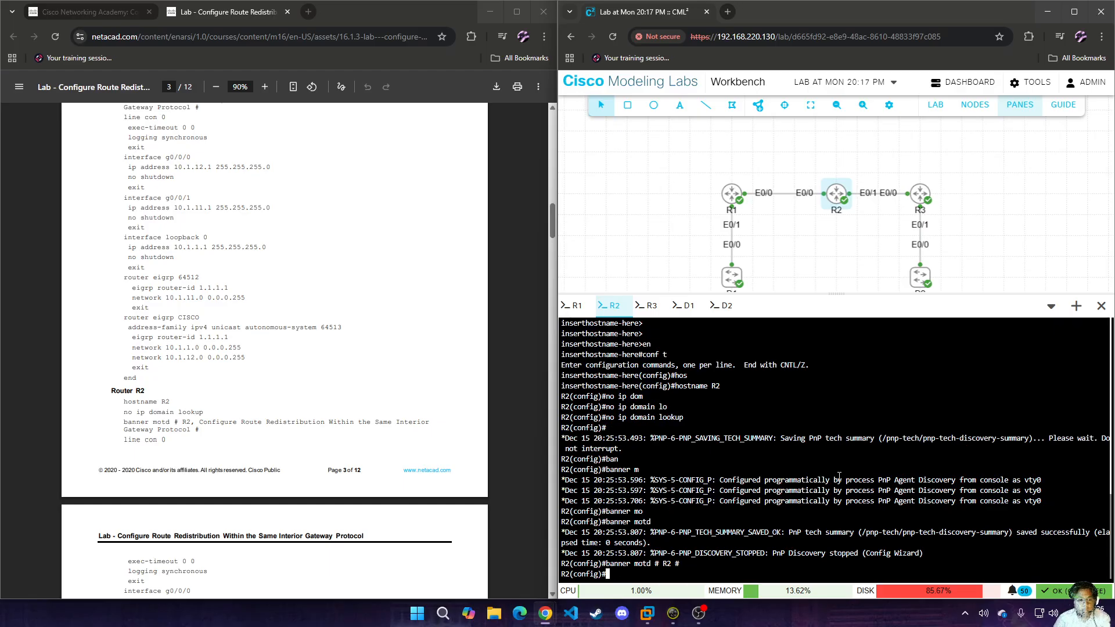
Enter line configuration for console 0 on R2 and enable logging synchronous.
type("line con 0")
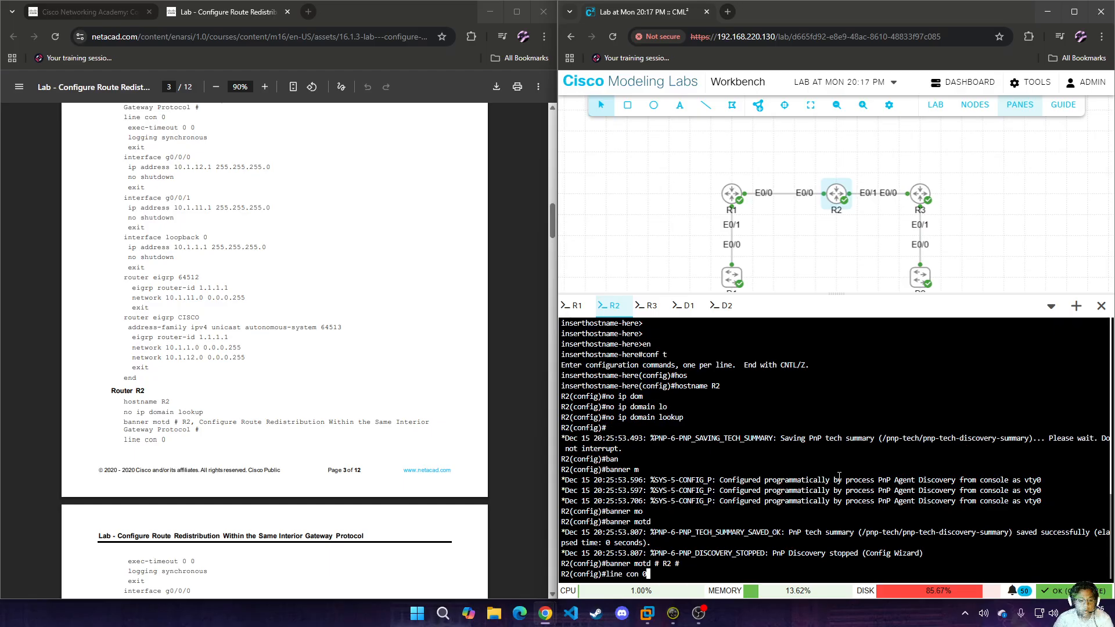
key("Return")
type("log")
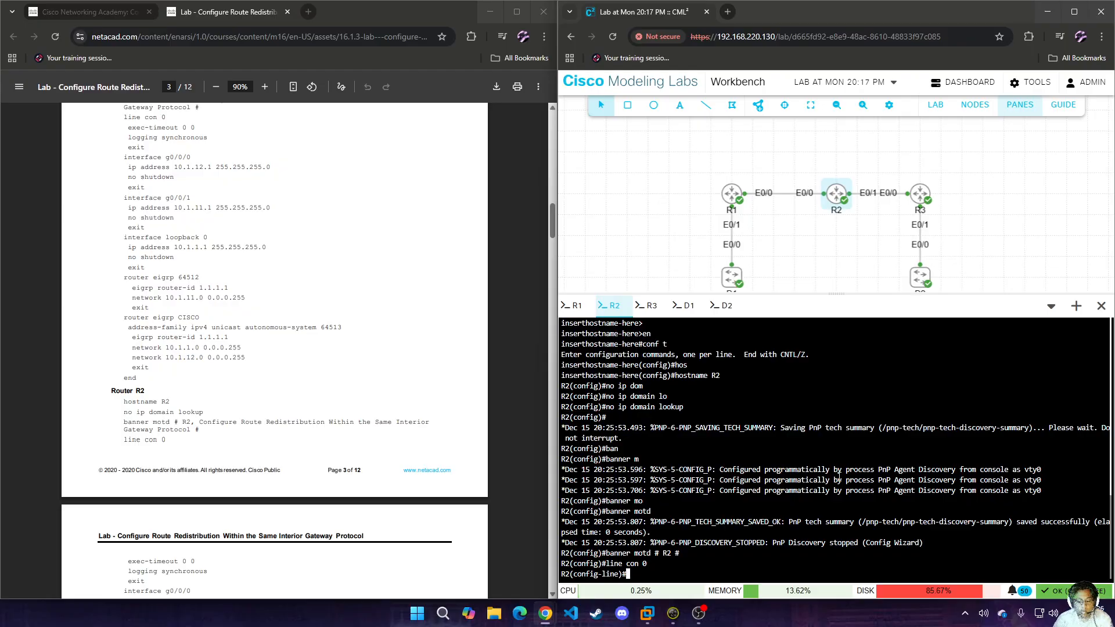
type("g")
key("Tab")
type("sy")
key("Tab")
key("Return")
Set the exec-timeout on R2's console line to 0 0.
type("exex-tim")
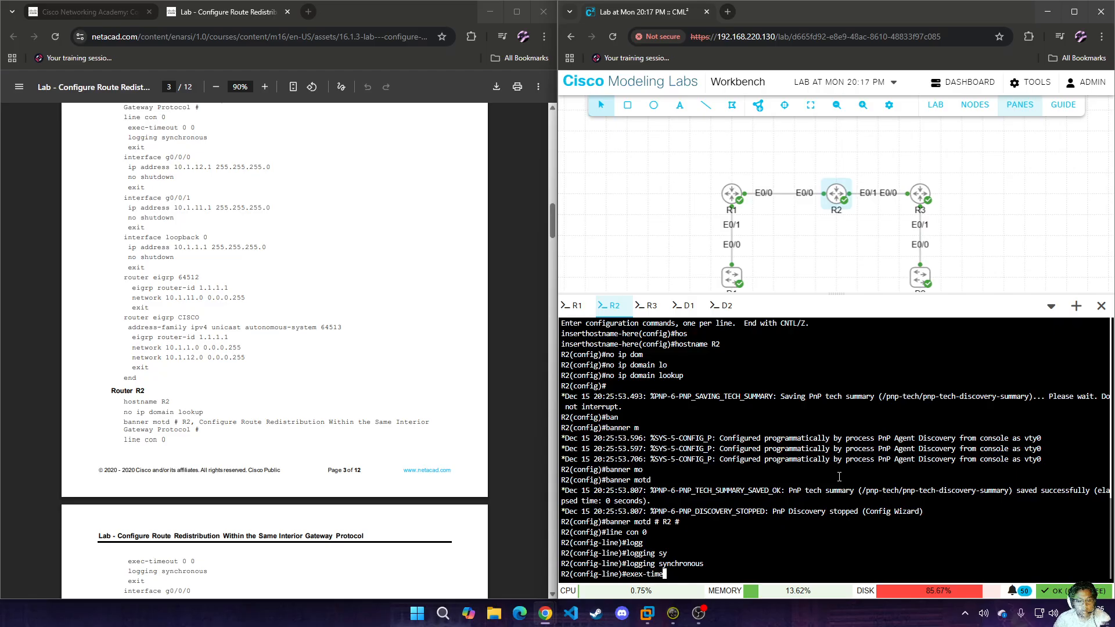
type("e")
key("Tab")
type("0")
key("Tab")
key("BackSpace")
key("BackSpace")
key("BackSpace")
key("BackSpace")
key("BackSpace")
key("BackSpace")
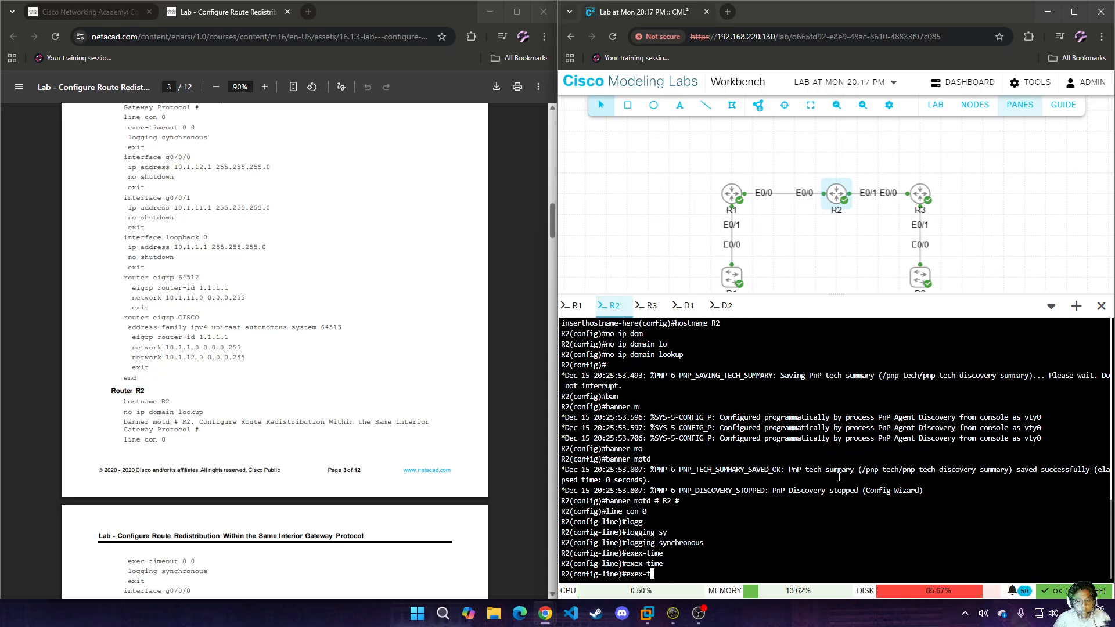
type("c-t")
key("Tab")
type("0 0")
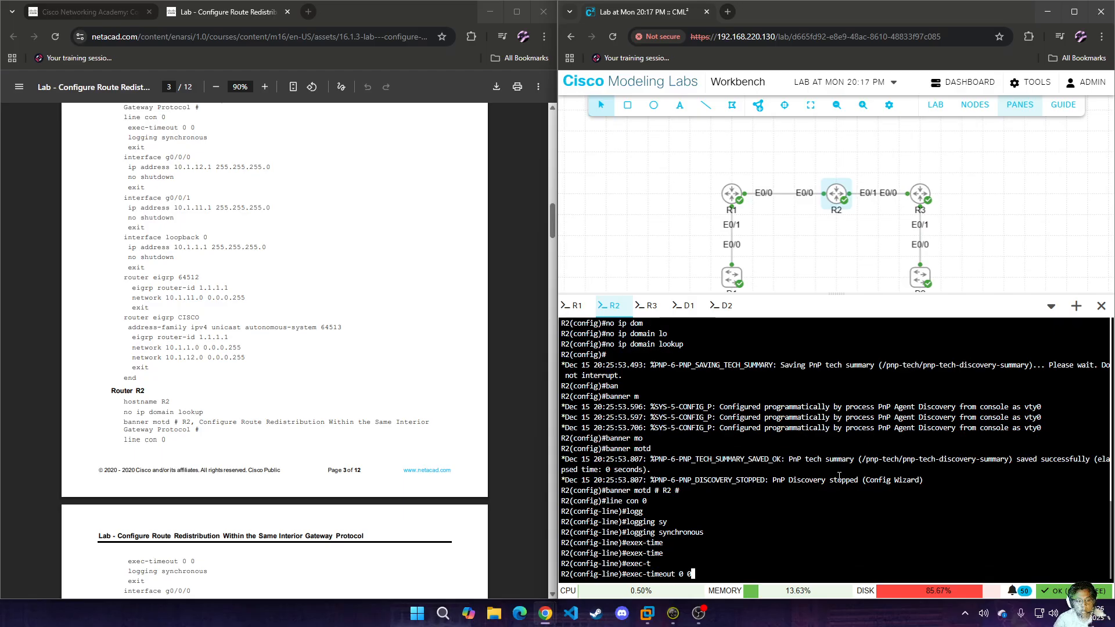
key("Return")
Reapply logging synchronous on R2's console line and return to global configuration mode.
type("logg")
key("Tab")
type("sy")
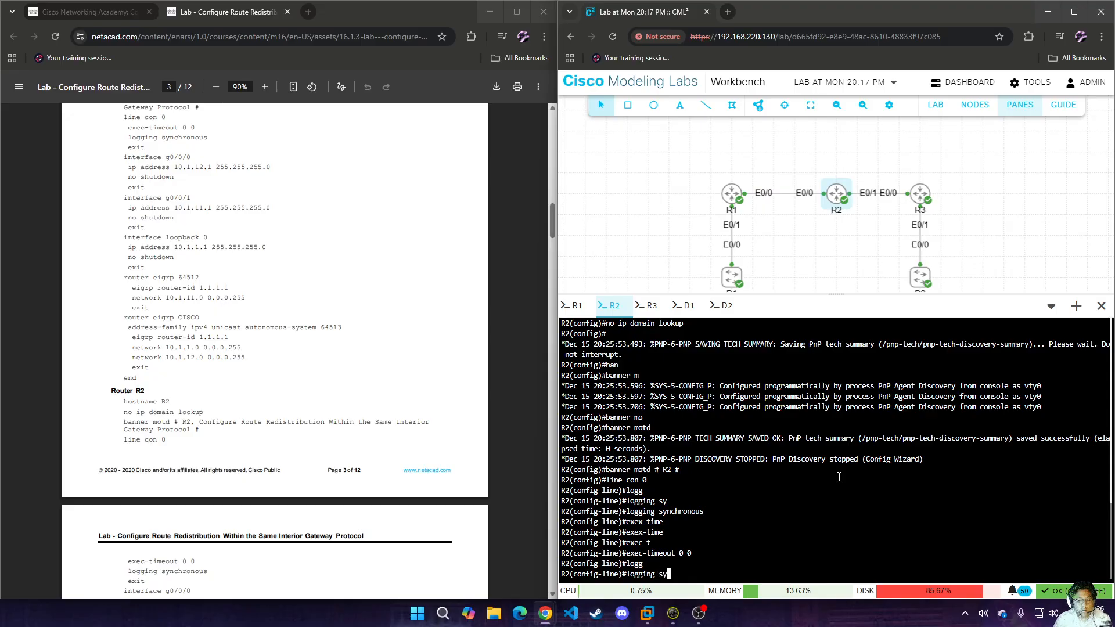
key("Tab")
key("Return")
type("exit")
key("Return")
Assign 10.1.12.2 255.255.255.0 to R2's e0/0 interface, enable it and return to global configuration mode.
scroll(471, 453, "down", 4)
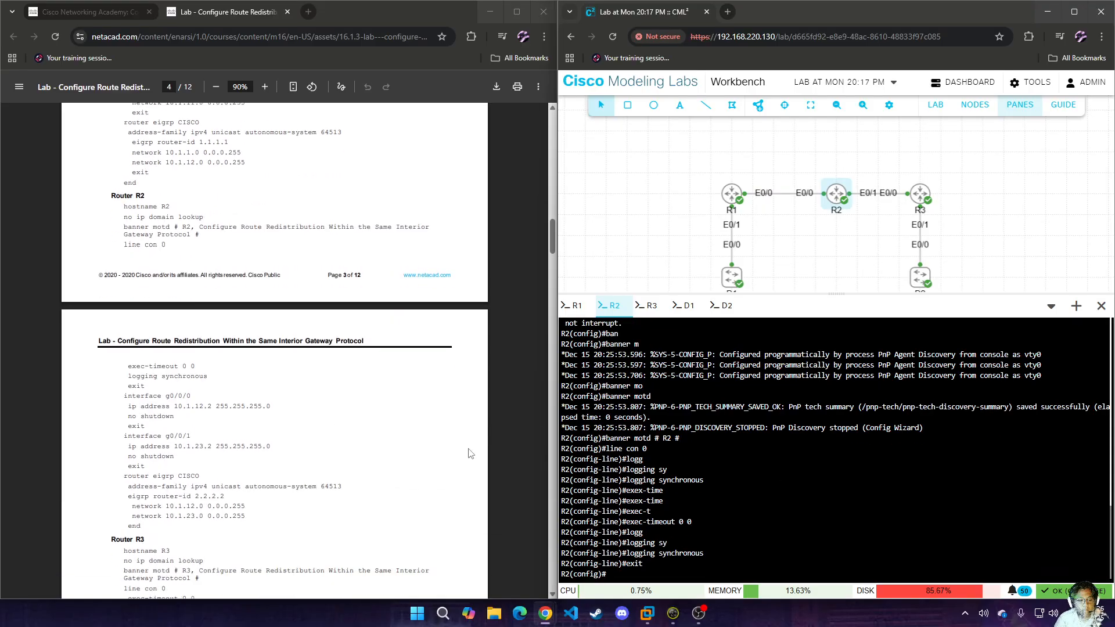
double_click(893, 523)
left_click(892, 523)
type("int e0/0")
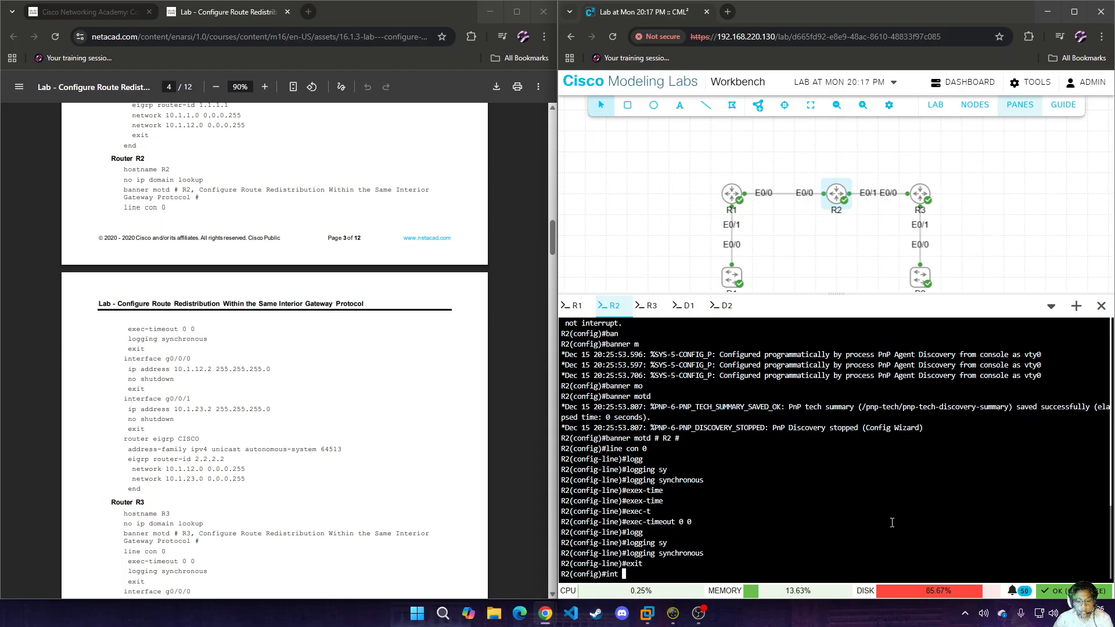
key("Return")
type("ip add 10.1.12.2 255.255.255.0")
key("Return")
type("no sh")
key("Return")
type("exit")
key("Return")
Assign 10.1.23.2 255.255.255.0 to R2's e0/1 interface, enable it and return to global configuration mode.
type("int ")
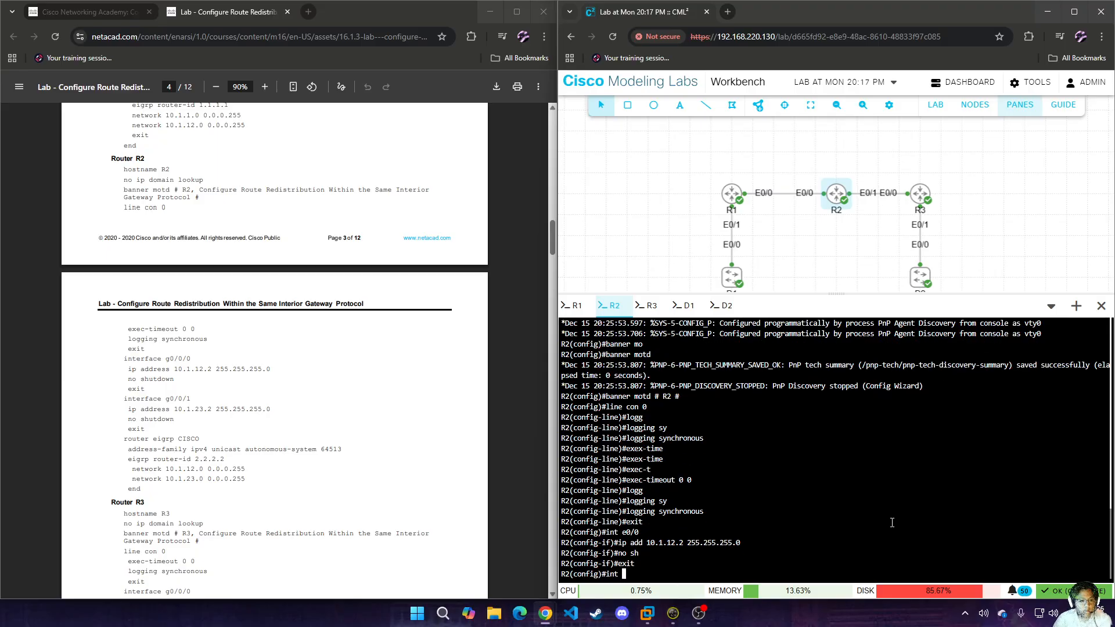
type("e0/1")
key("Return")
type("ip add 10.1.123")
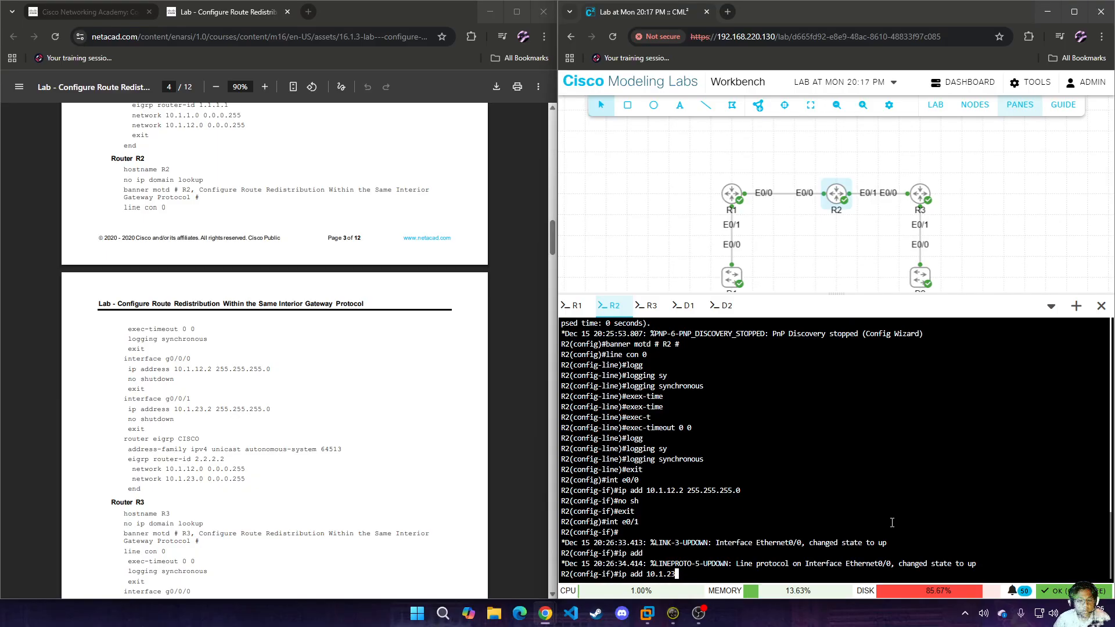
type("2 255.255.255.0")
key("Return")
type("no sh")
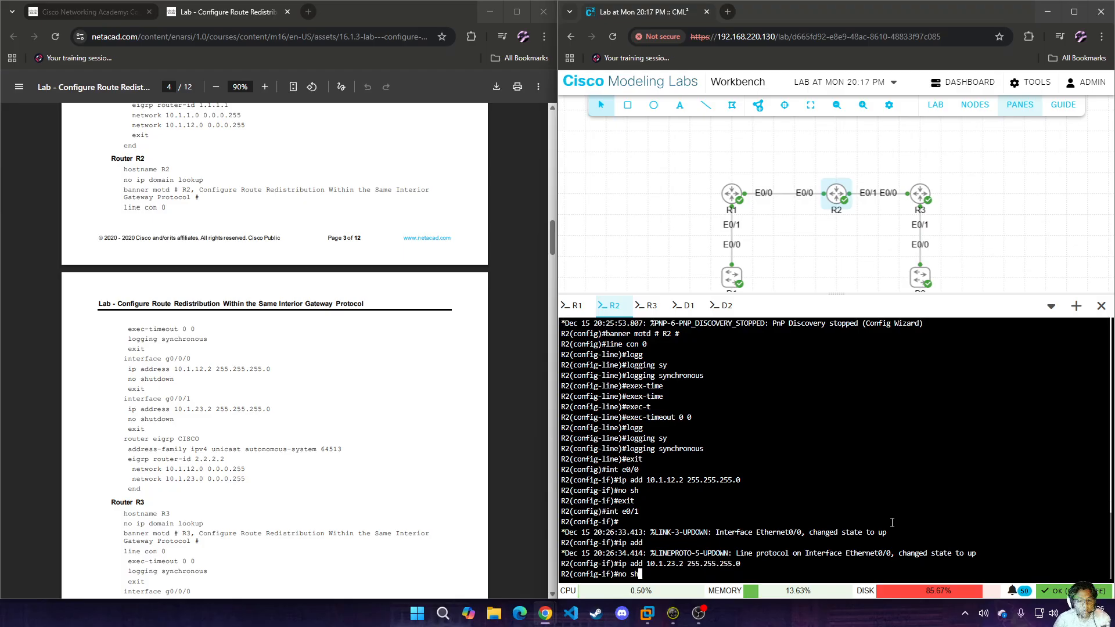
key("Return")
type("exit")
key("Return")
Start the named EIGRP process CISCO on R2.
type("rou")
key("Tab")
type("t")
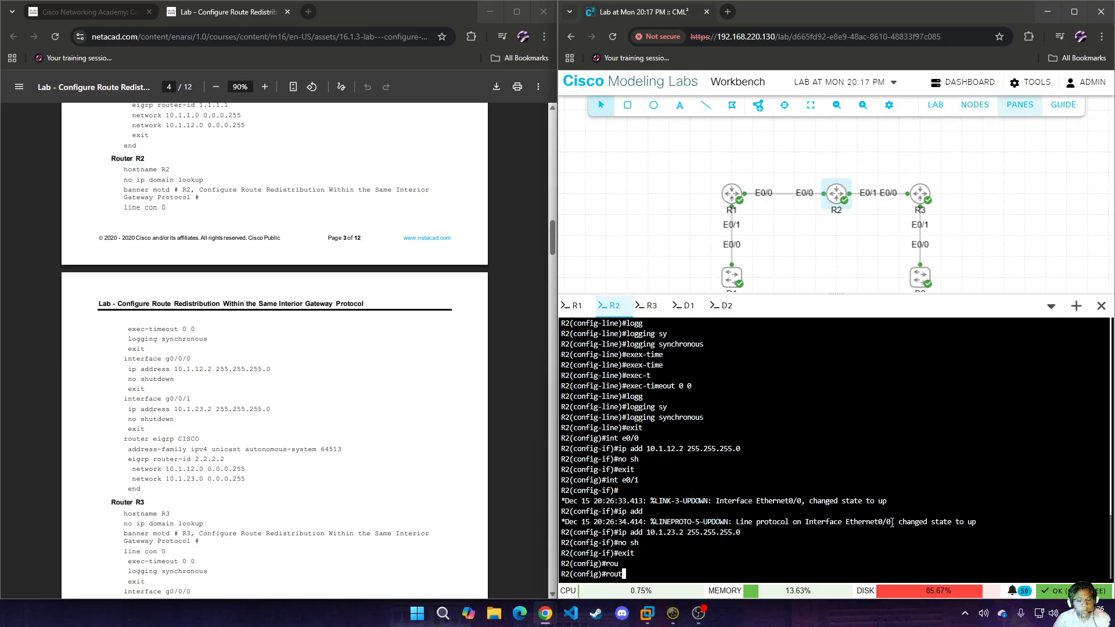
type("er")
key("BackSpace")
type("er")
key("Tab")
type("ei")
key("Tab")
type("CISCO")
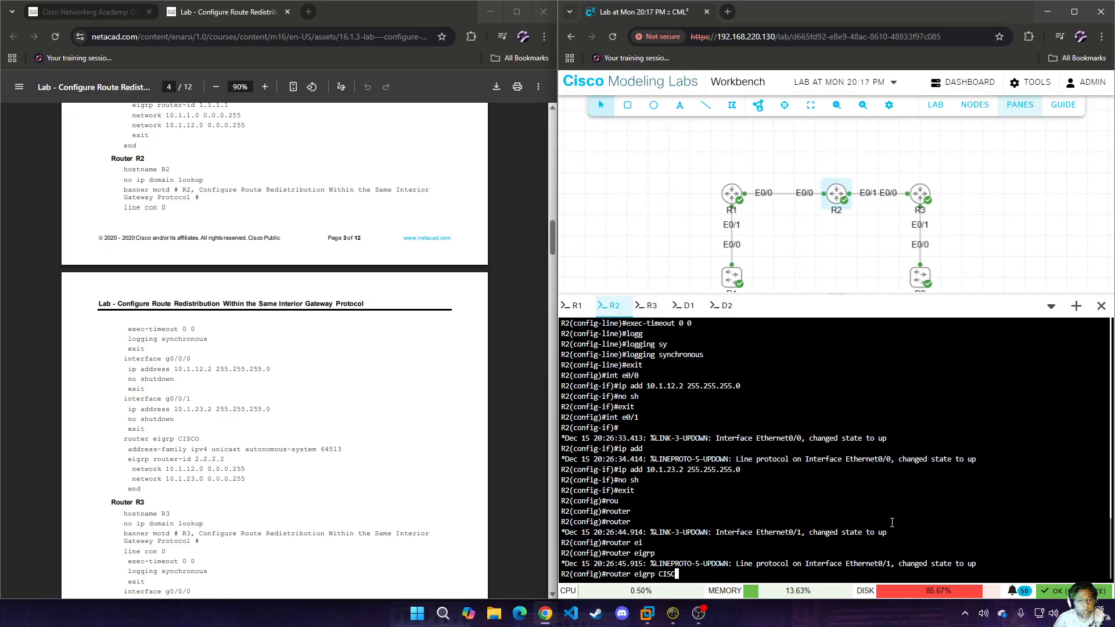
key("Return")
Create the IPv4 unicast address family for autonomous system 64513 in R2's EIGRP process.
type("add")
key("Tab")
type("ipv4 unicast au")
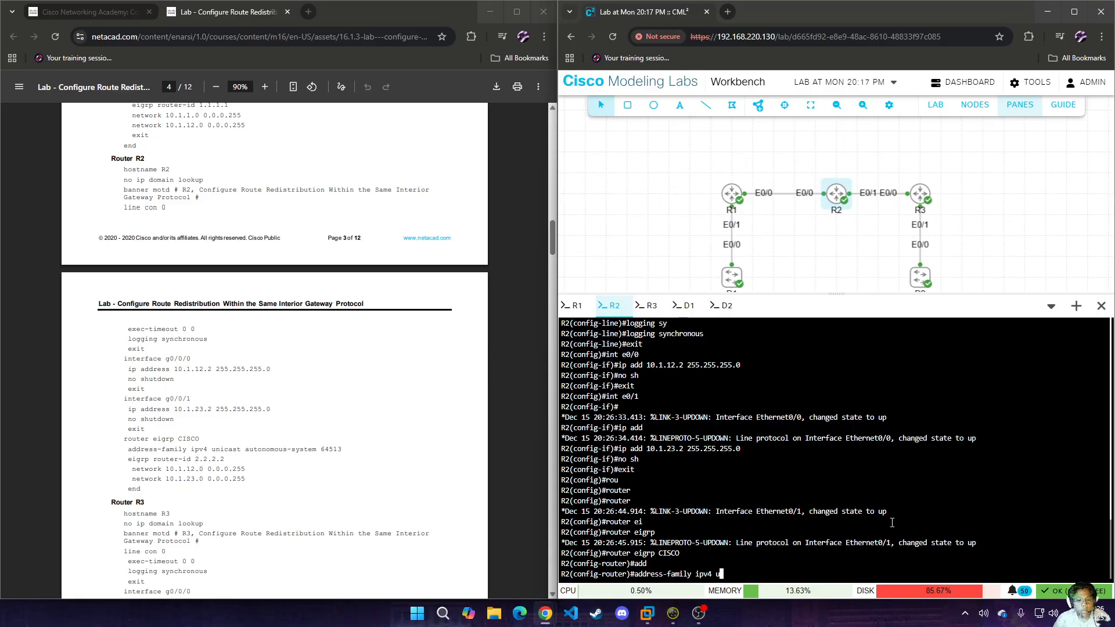
key("Tab")
type("aut")
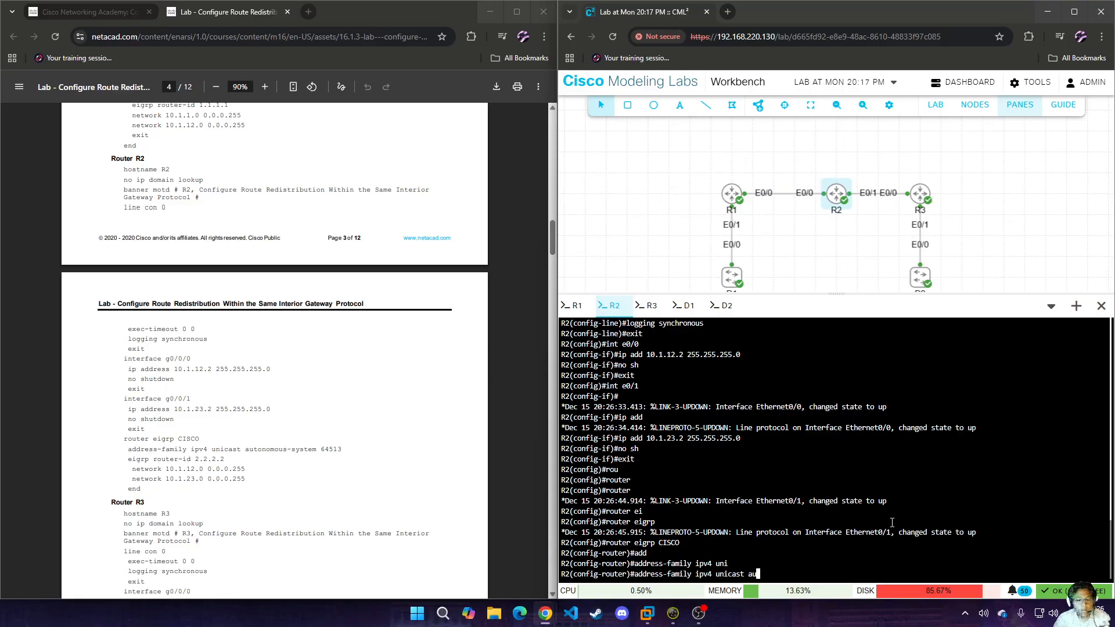
key("Tab")
type("64513")
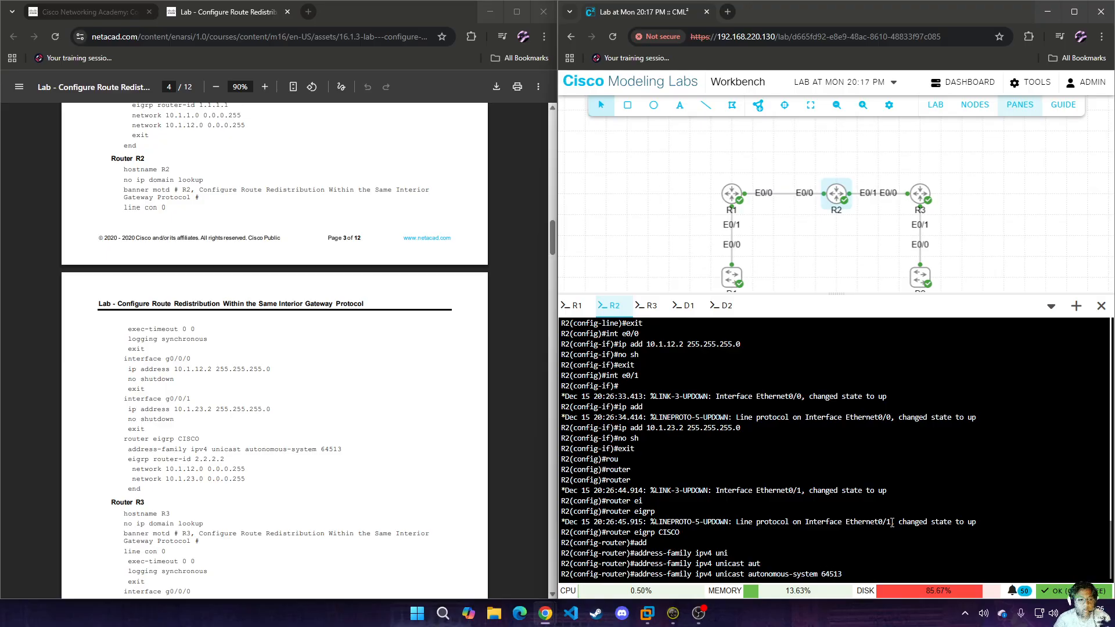
key("Return")
Set the EIGRP router ID to 2.2.2.2 in R2's address family.
type("eit")
key("BackSpace")
key("Tab")
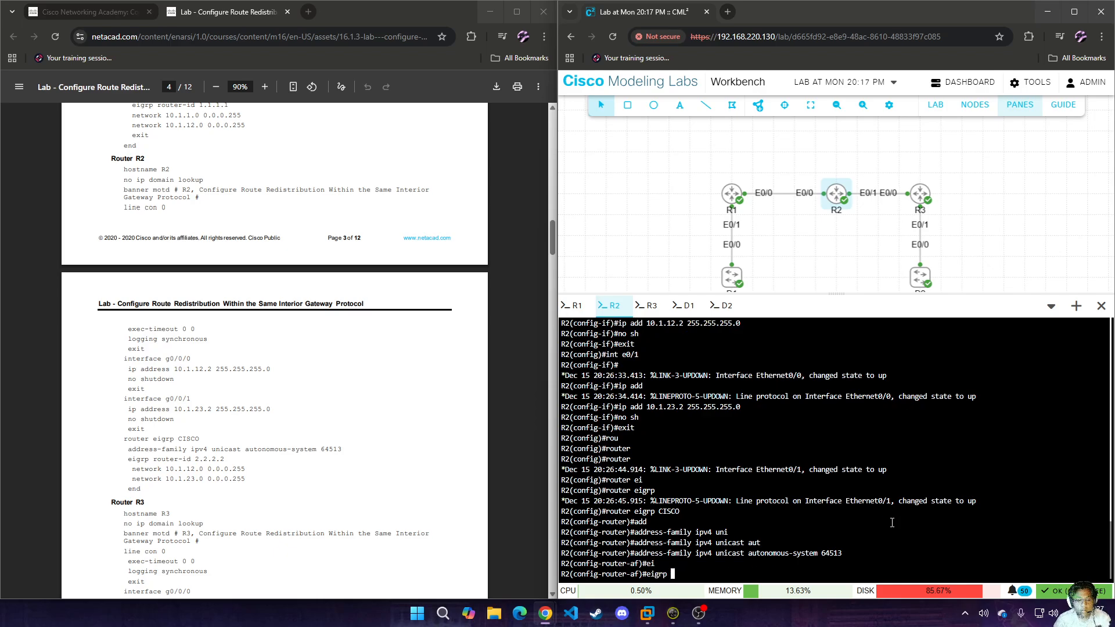
type("rp rou")
key("Tab")
type("2.2.2.2")
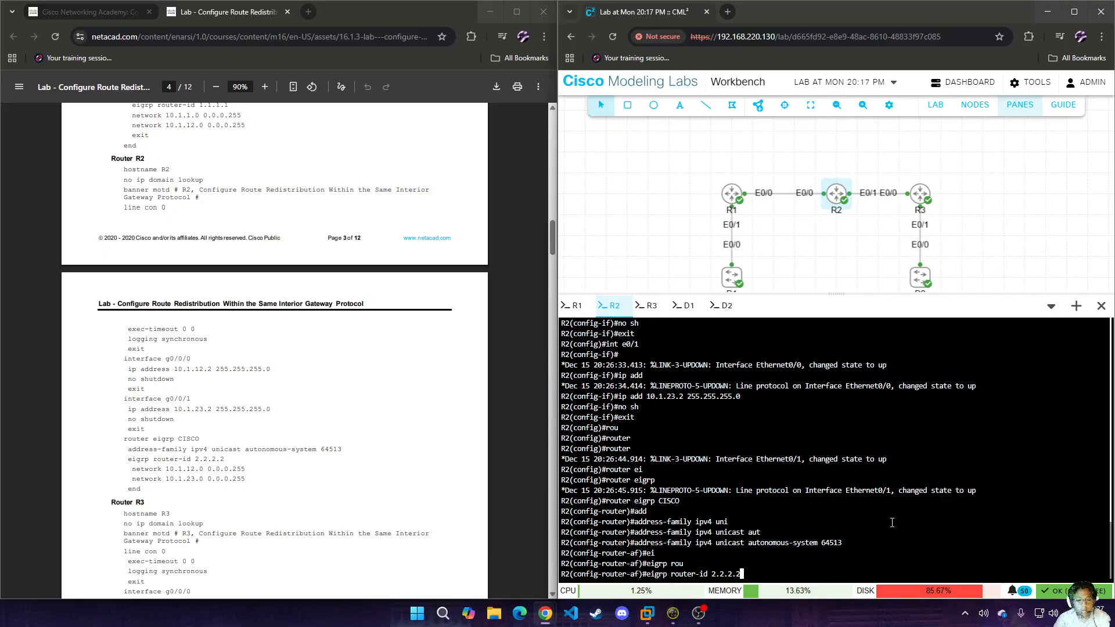
key("Return")
Advertise network 10.1.12.0 with wildcard 0.0.0.255 in R2's EIGRP address family.
type("net")
key("Tab")
type("10.1.12.")
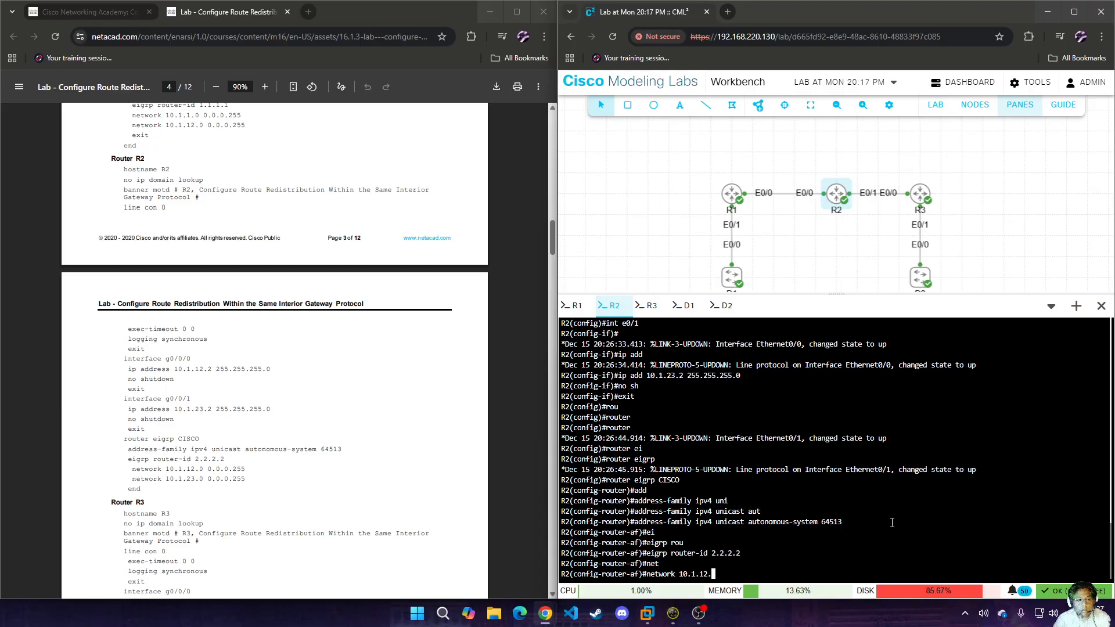
type("0 0.0.0.255")
key("Return")
Advertise network 10.1.23.0 with wildcard 0.0.0.255 in R2's EIGRP address family and end the configuration session.
type("net")
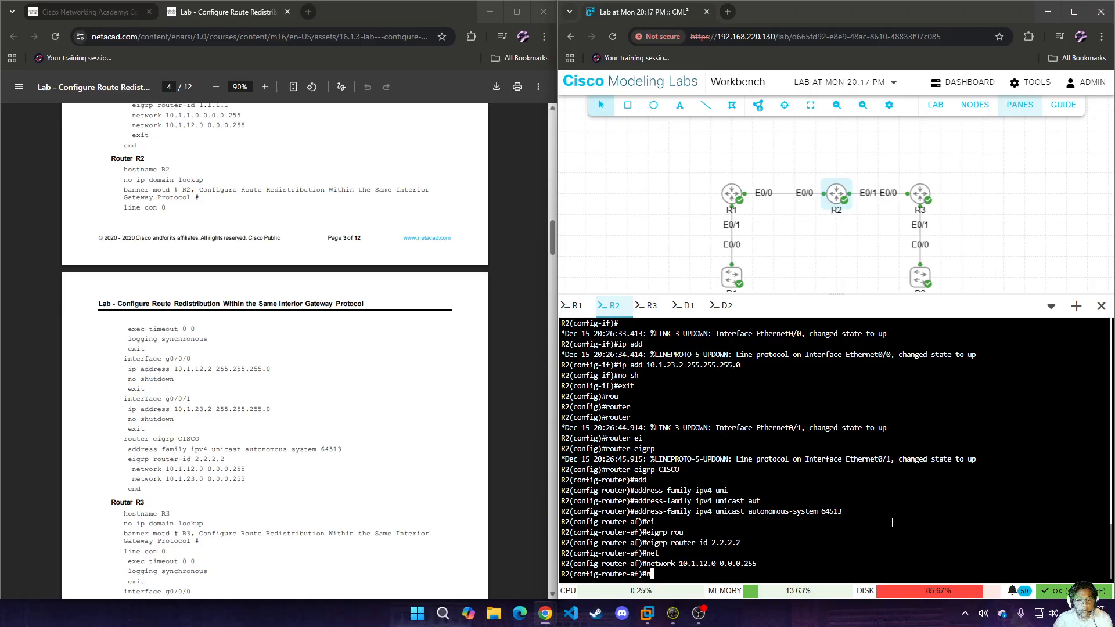
key("Tab")
type("10")
key("BackSpace")
type("0.1.23")
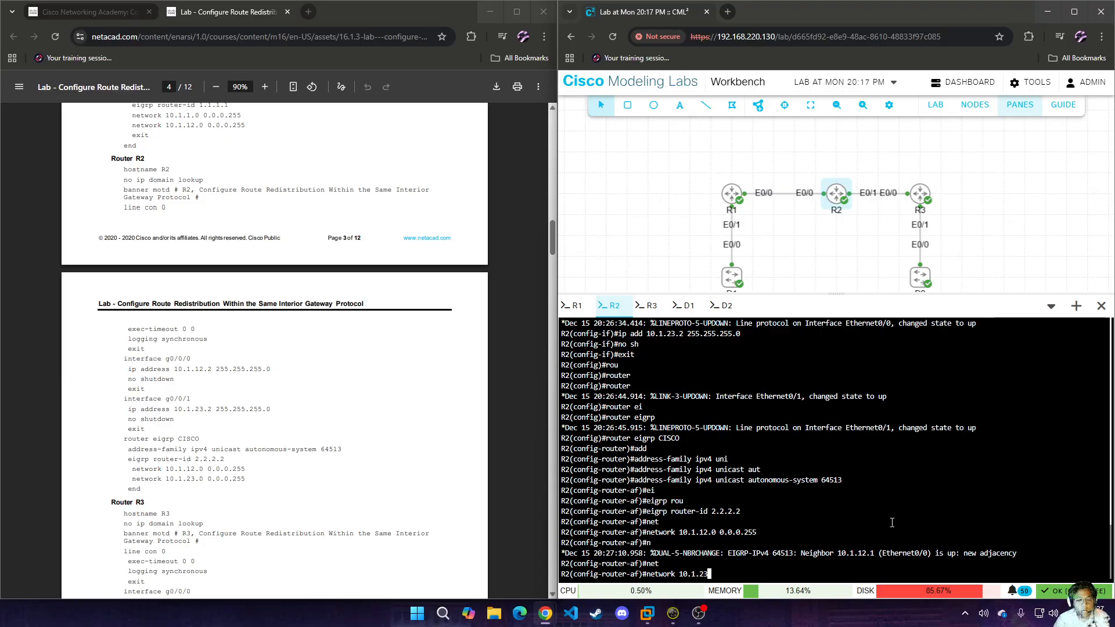
type(".0 0.0.0")
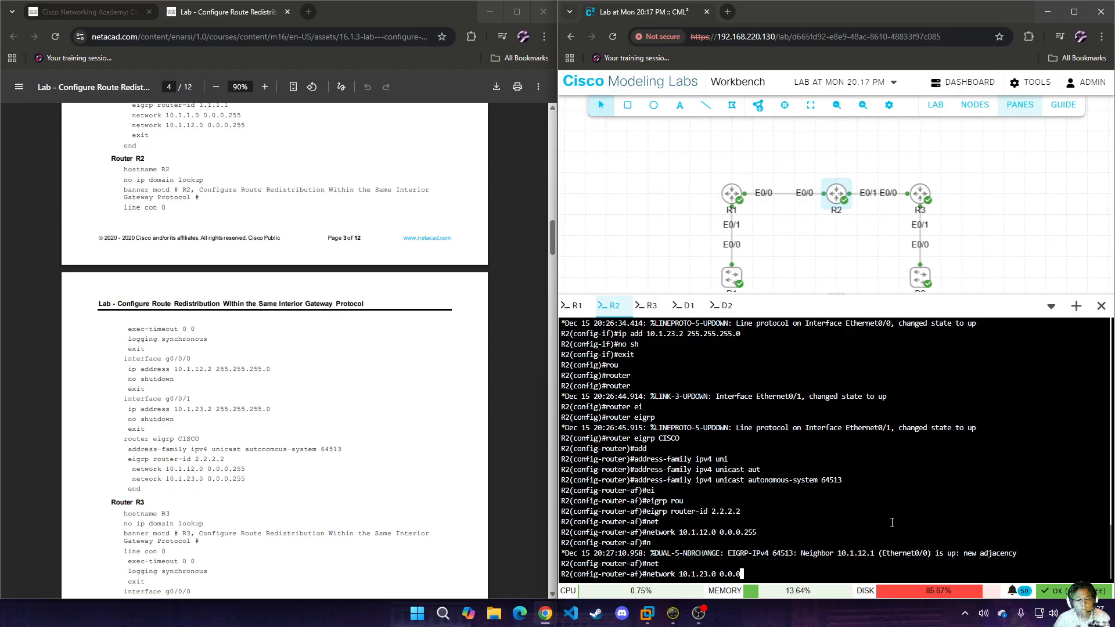
type(".255")
key("Return")
type("end")
key("Return")
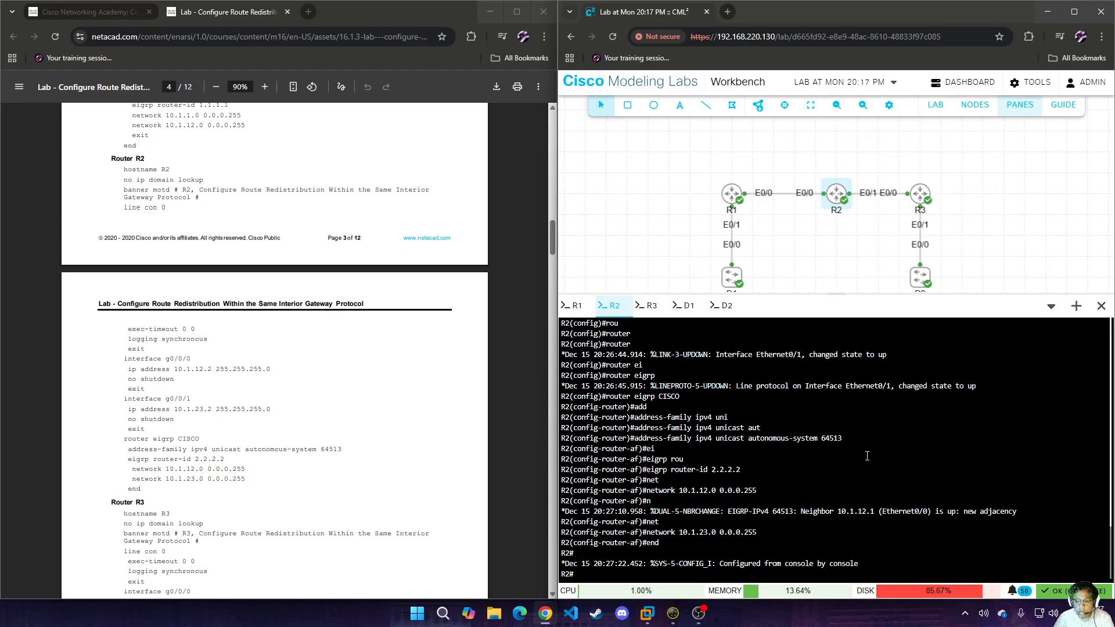
Open R3's console and enter global configuration mode.
left_click(647, 306)
scroll(295, 436, "down", 1)
scroll(295, 435, "down", 3)
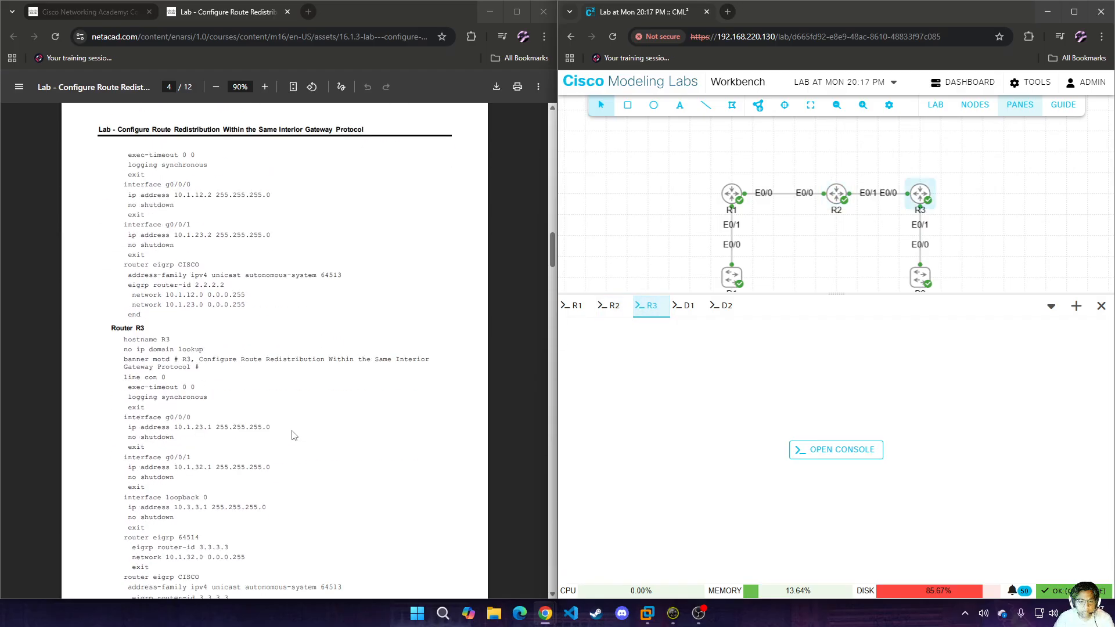
left_click(872, 454)
key("Return")
key("Return")
key("Return")
key("Return")
key("Return")
key("Return")
type("en")
key("Return")
type("conf t")
key("Return")
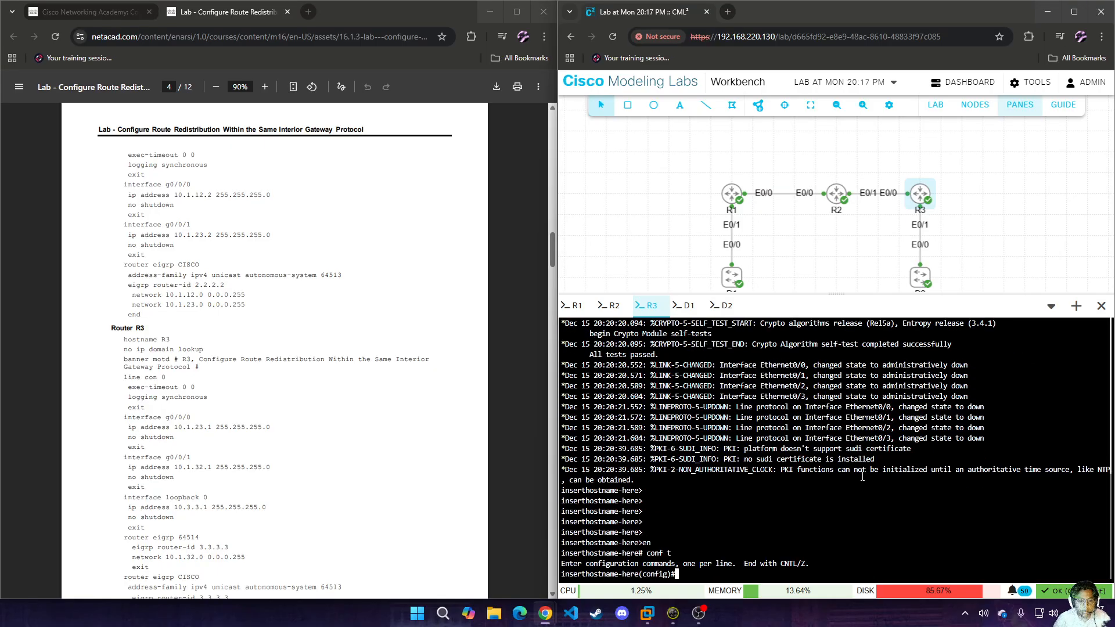
Set the router's hostname to R3.
type("hos")
key("Tab")
type("R3")
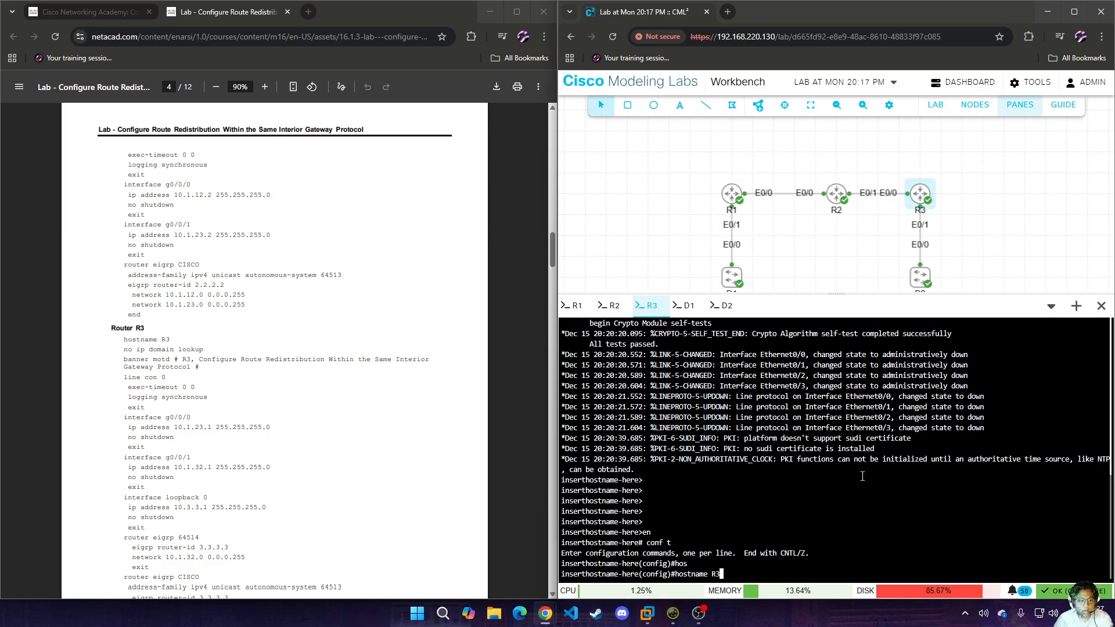
key("Return")
Disable IP domain lookup on R3.
type("noi")
key("BackSpace")
key("BackSpace")
type("ip dom")
key("Tab")
type("lo")
key("Tab")
key("Return")
Set R3's message-of-the-day banner to "R3", using # as the delimiter.
type("bann")
key("Tab")
type("m9o")
key("Tab")
key("BackSpace")
key("BackSpace")
key("BackSpace")
key("Tab")
type("# R3")
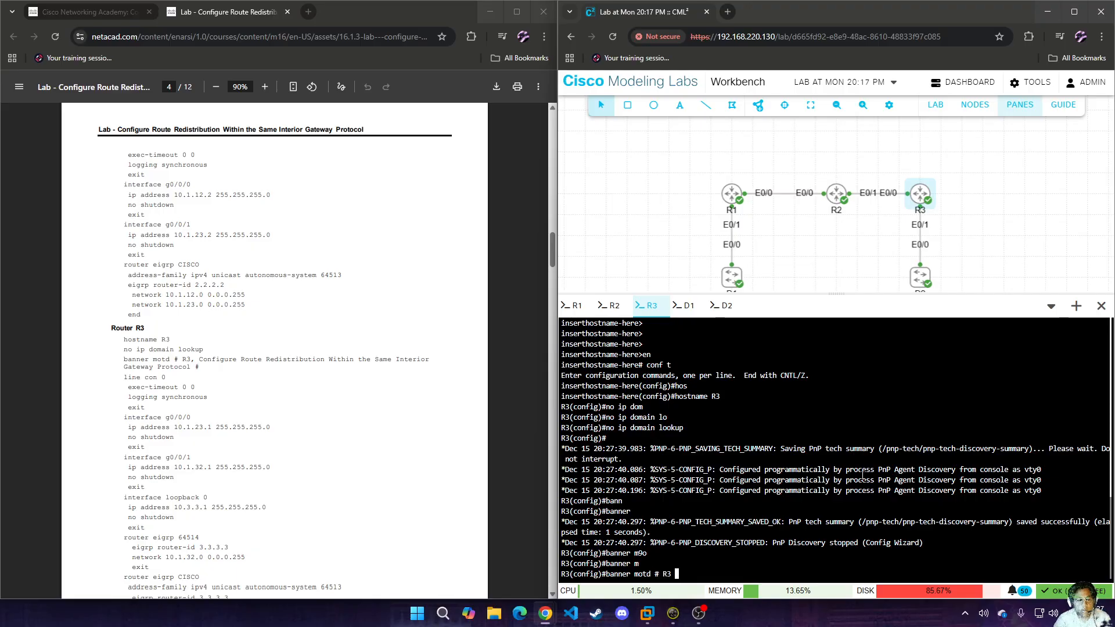
key("Return")
Enter line configuration for console 0 on R3 and set the exec-timeout to 0 0.
type("lie")
type("e con ")
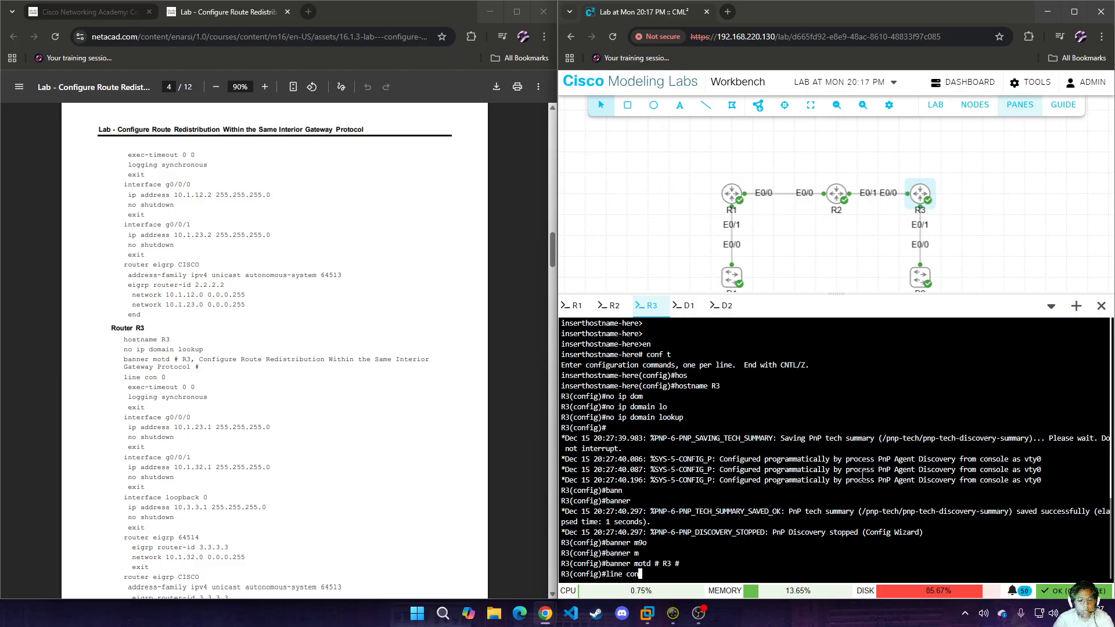
type("0 ex")
key("BackSpace")
key("BackSpace")
key("BackSpace")
key("BackSpace")
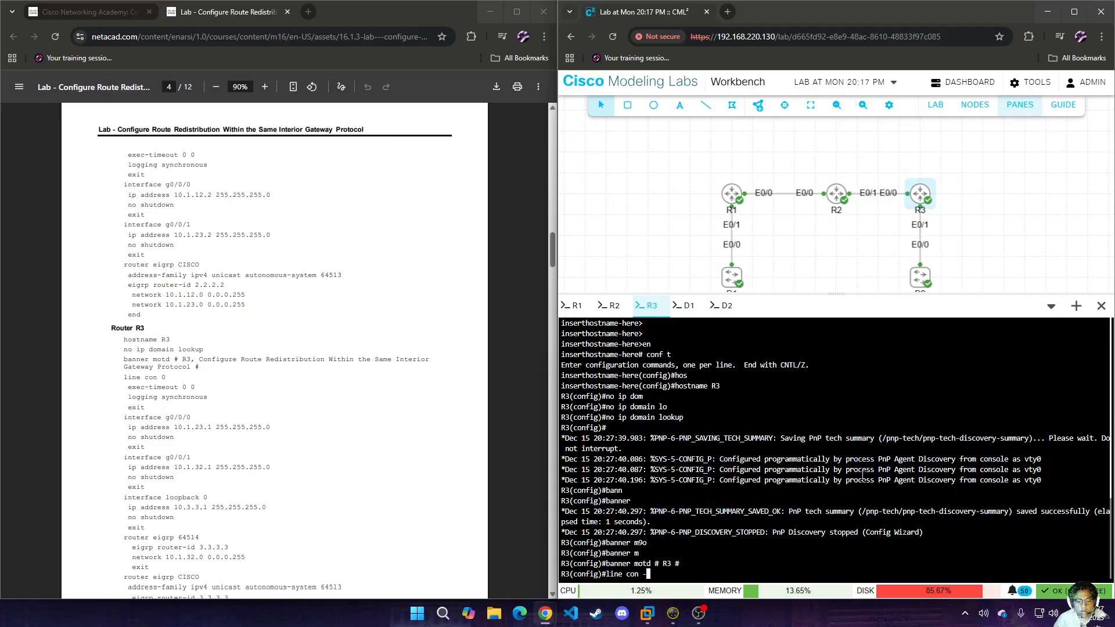
type("0")
key("Return")
type("exe")
key("Tab")
type("c")
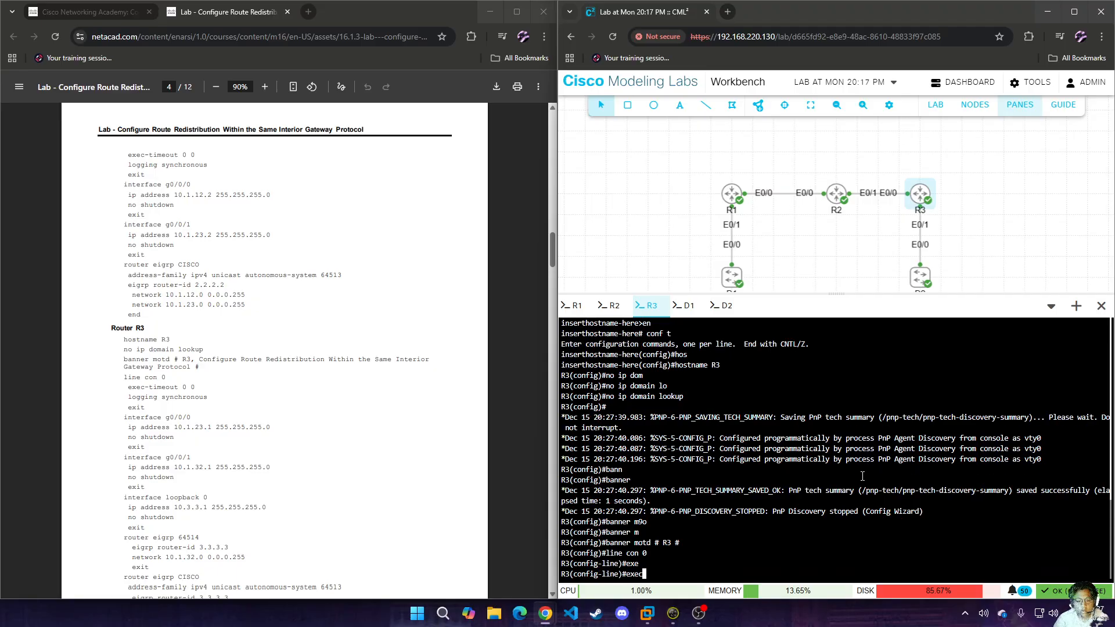
type("-t")
key("Tab")
type("0 0")
key("Return")
Enable logging synchronous on R3's console line and return to global configuration mode.
type("logg")
key("Tab")
type("y")
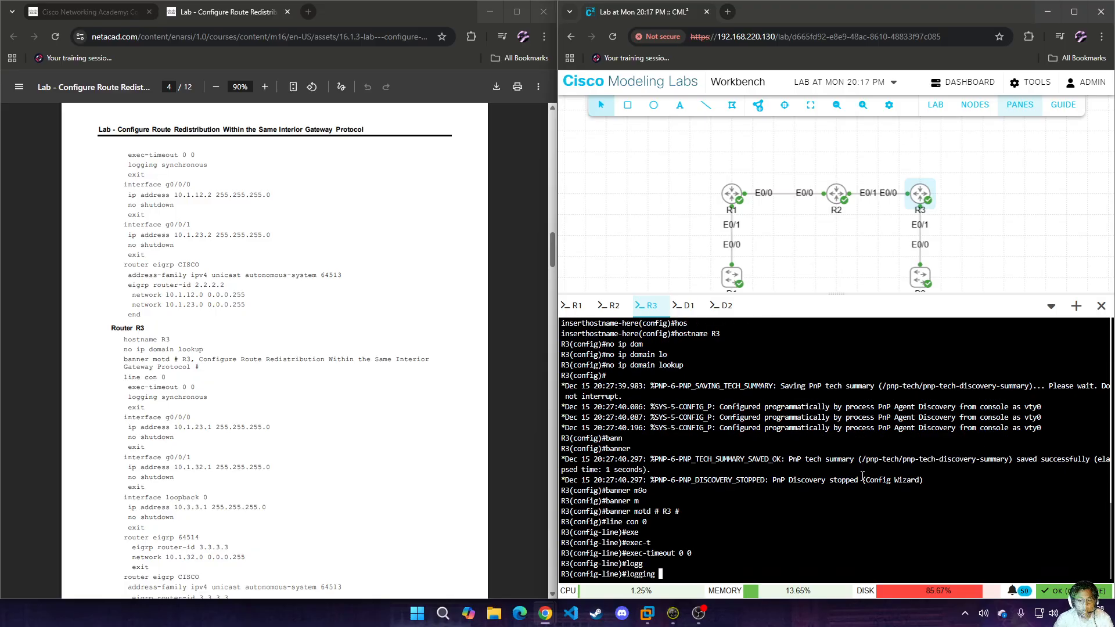
type("s")
key("Tab")
key("Return")
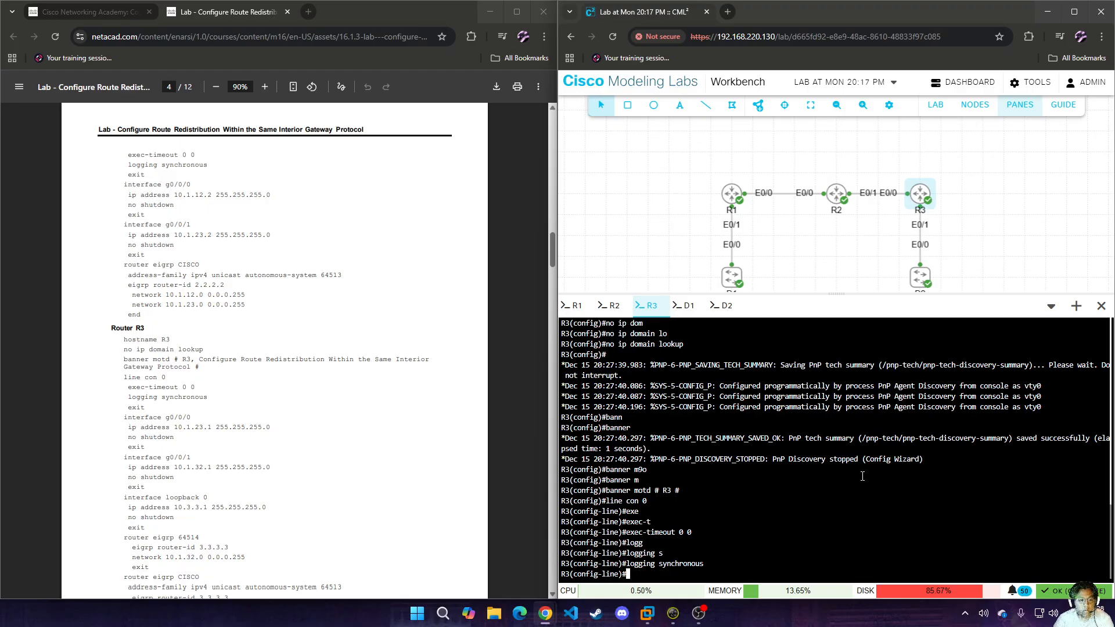
type("exit")
key("Return")
Assign 10.1.23.1 255.255.255.0 to R3's e0/0 interface, enable it and return to global configuration mode.
type("int e0/0")
key("Return")
type("ip add 10.1.12")
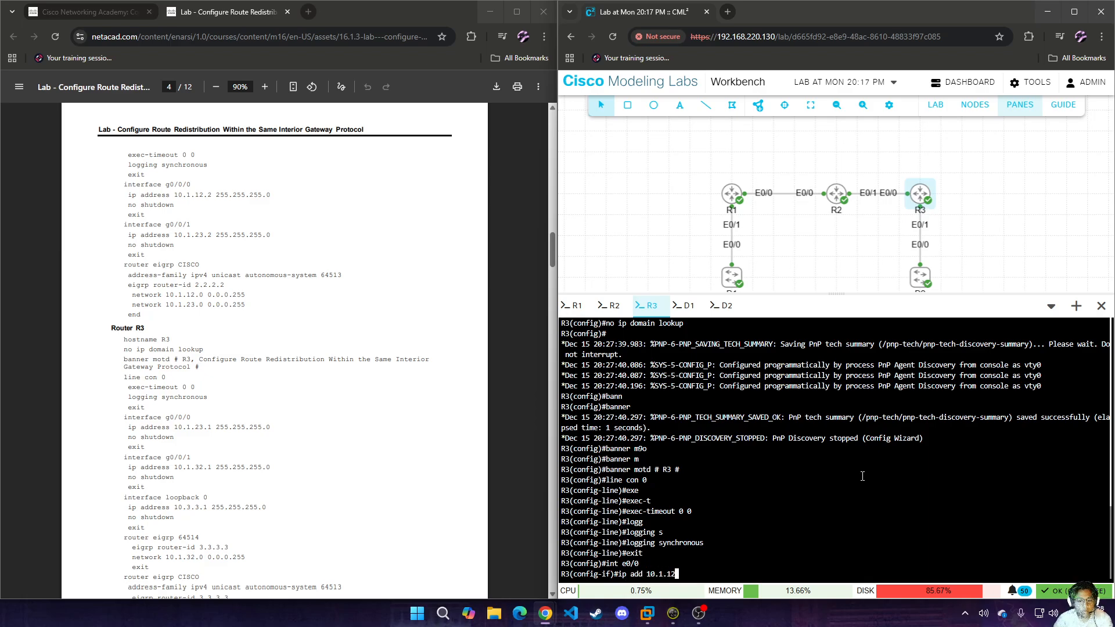
key("BackSpace")
key("BackSpace")
type("23.1 255.255.255.0")
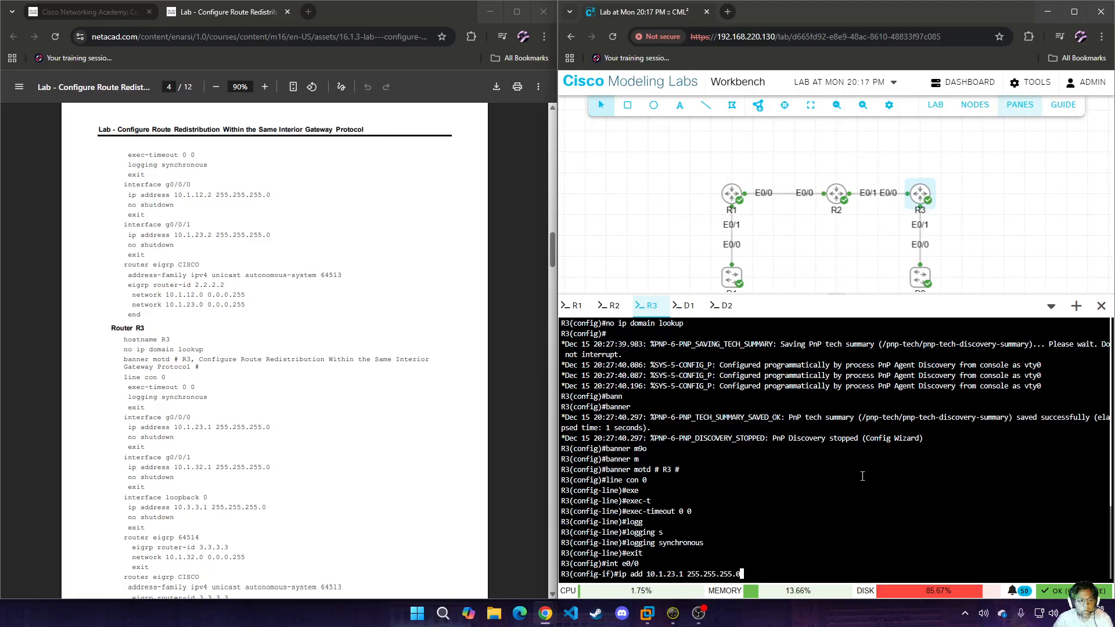
key("Return")
type("no sh")
key("Return")
type("exit")
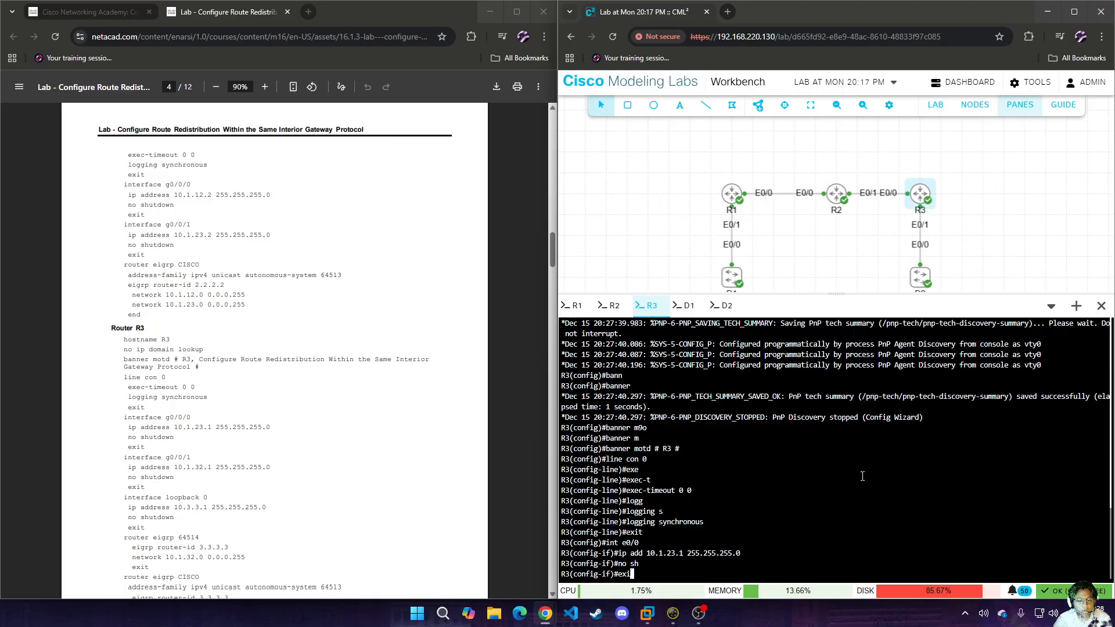
key("Return")
Assign 10.1.32.1 255.255.255.0 to R3's e0/1 interface, enable it and return to global configuration mode.
type("int e0/1")
key("Return")
type("ip add 10.1.23")
key("BackSpace")
type("32.")
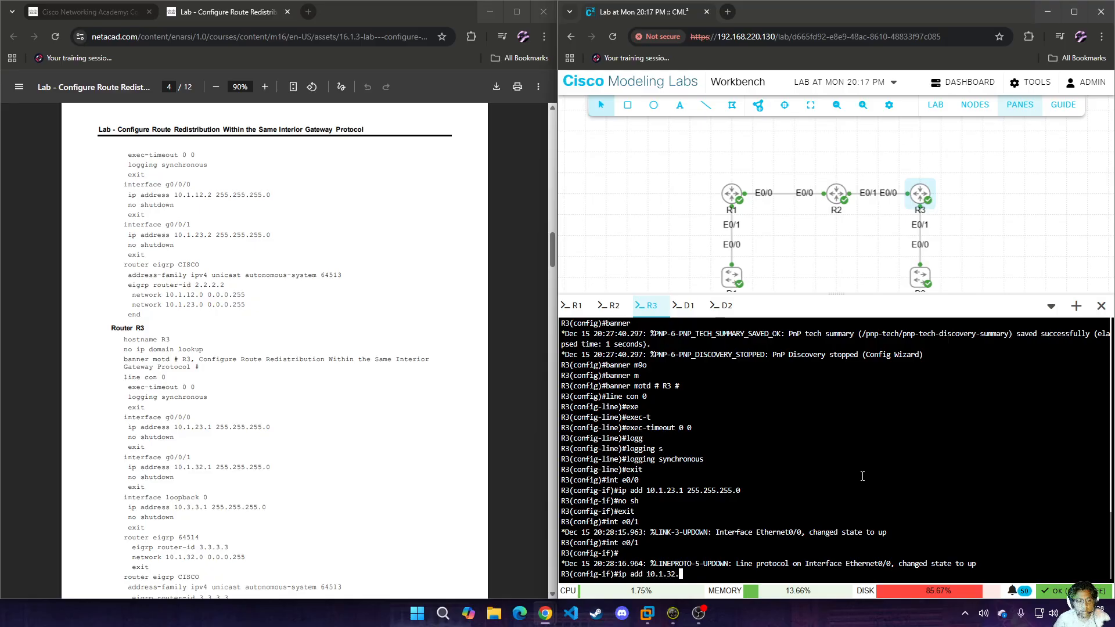
type("1 255.255.255.0")
key("Return")
type("no sh")
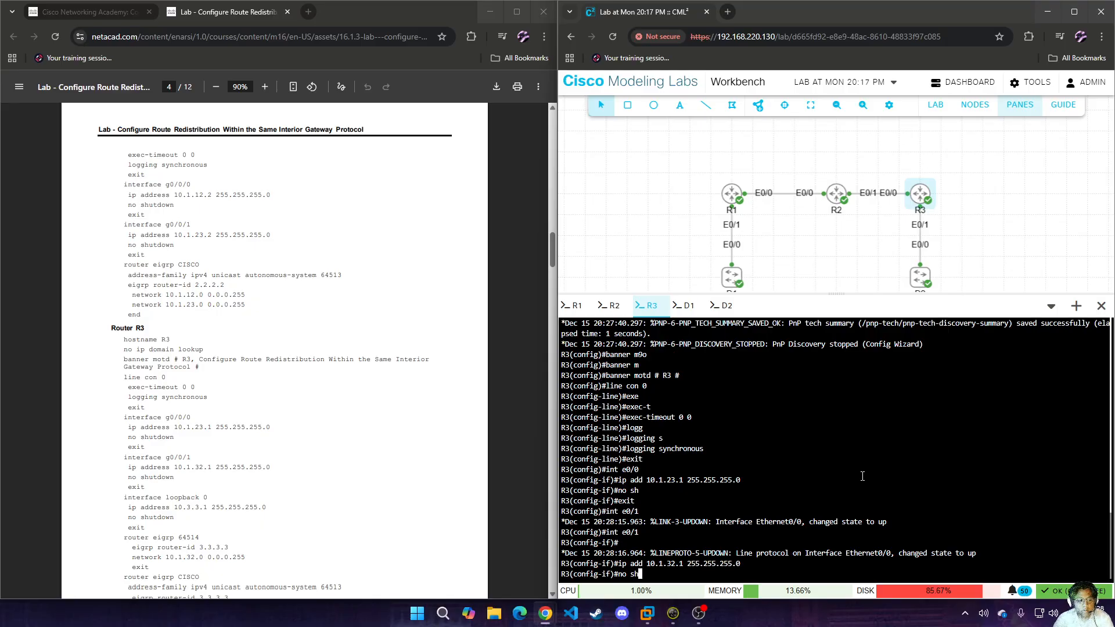
key("Return")
type("exit")
key("Return")
Assign 10.3.3.1 255.255.255.0 to R3's loopback 0 interface, enable it and return to global configuration mode.
type("int ")
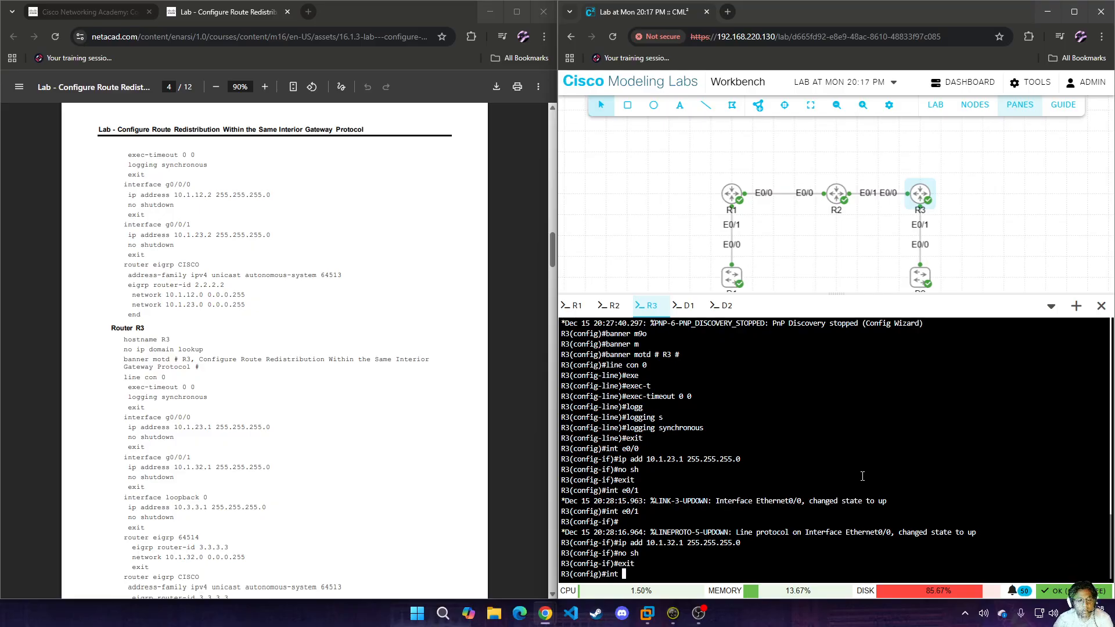
type("lo 0")
key("Return")
type("ip add 10.3.3.")
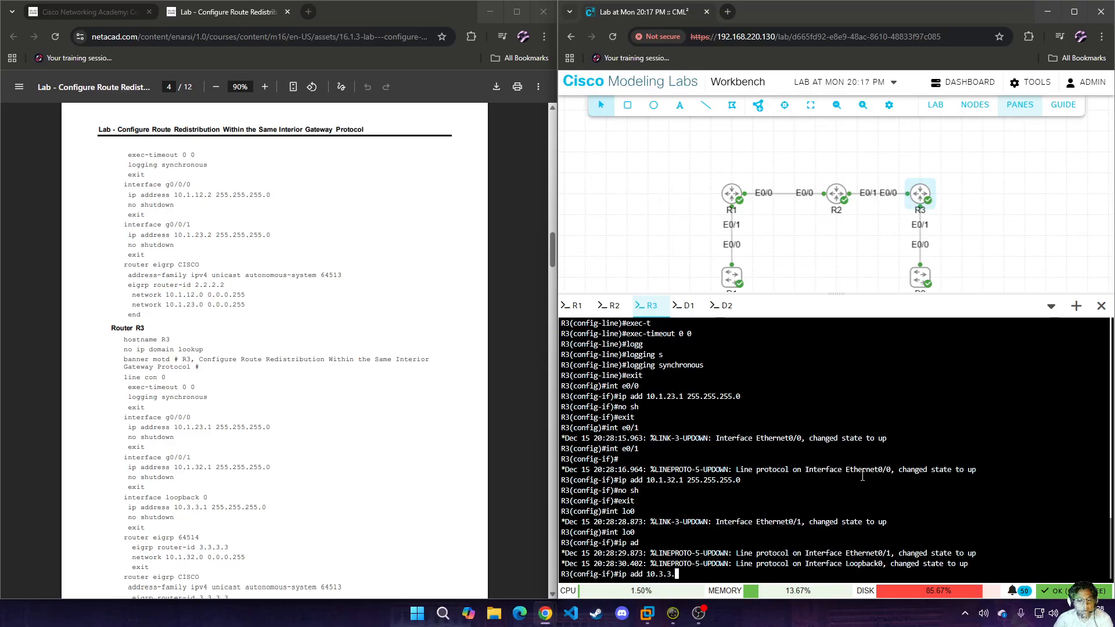
type("1 255.255")
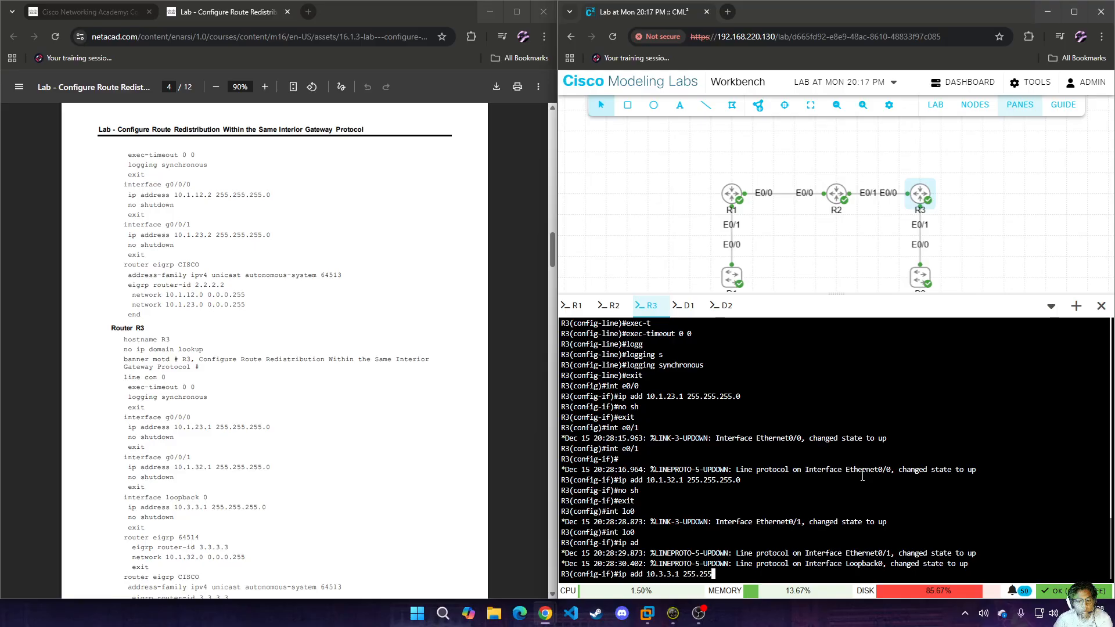
type(".255.0")
key("Return")
type("no sh")
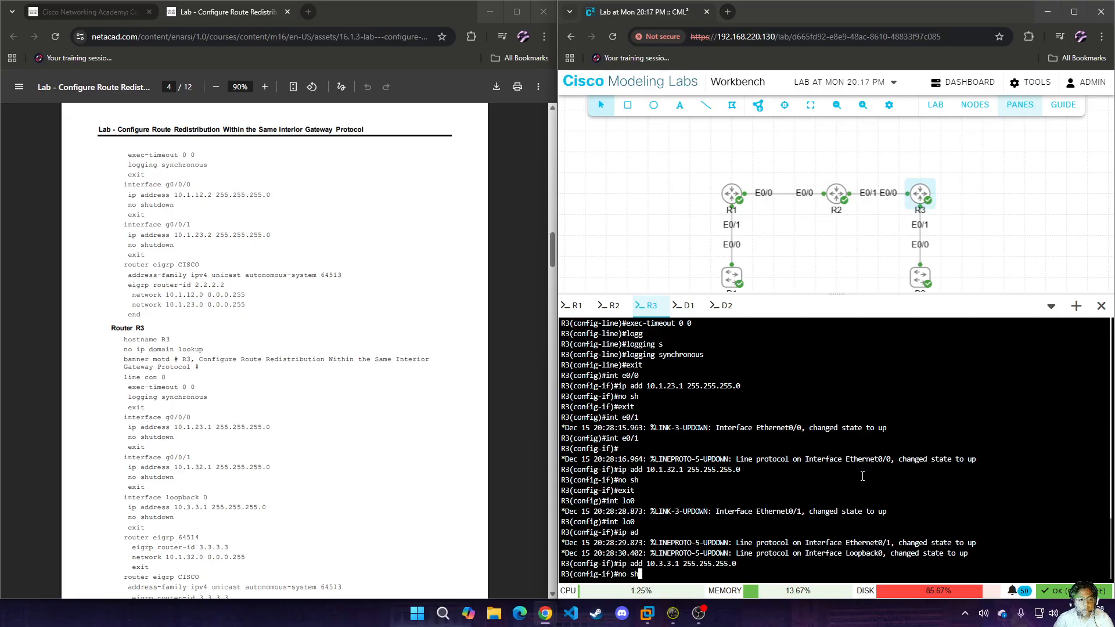
key("Return")
type("exit")
key("Return")
Start EIGRP process 64514 on R3 and set its EIGRP router ID to 3.3.3.3.
type("router ei")
key("Tab")
type("64514")
key("Return")
type("eigrp")
key("Tab")
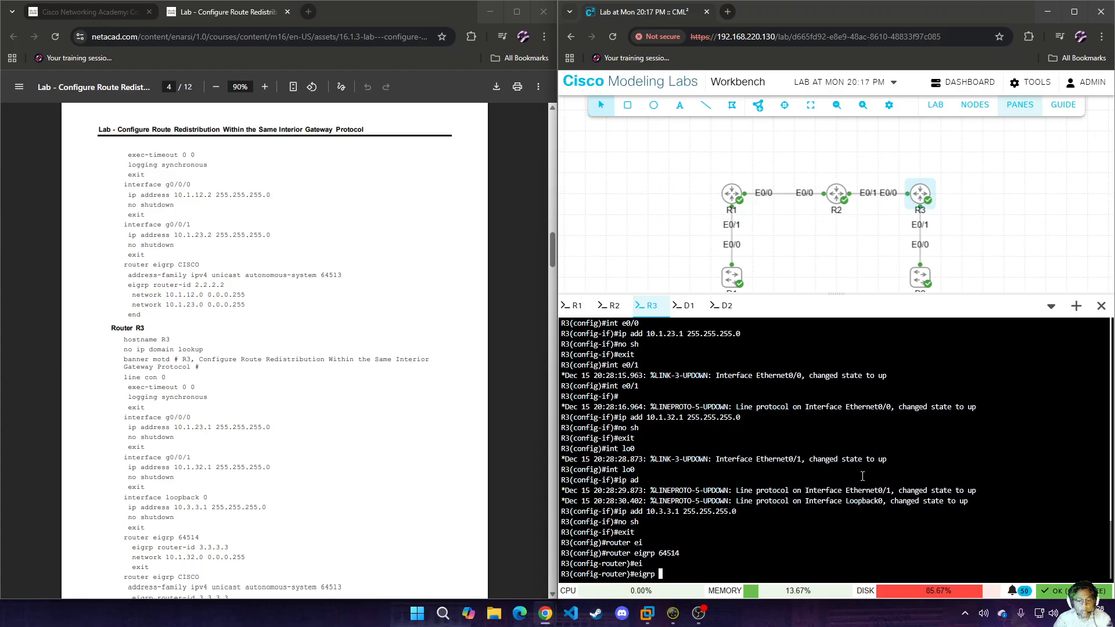
type("ro")
key("Tab")
type("3.3.3.3")
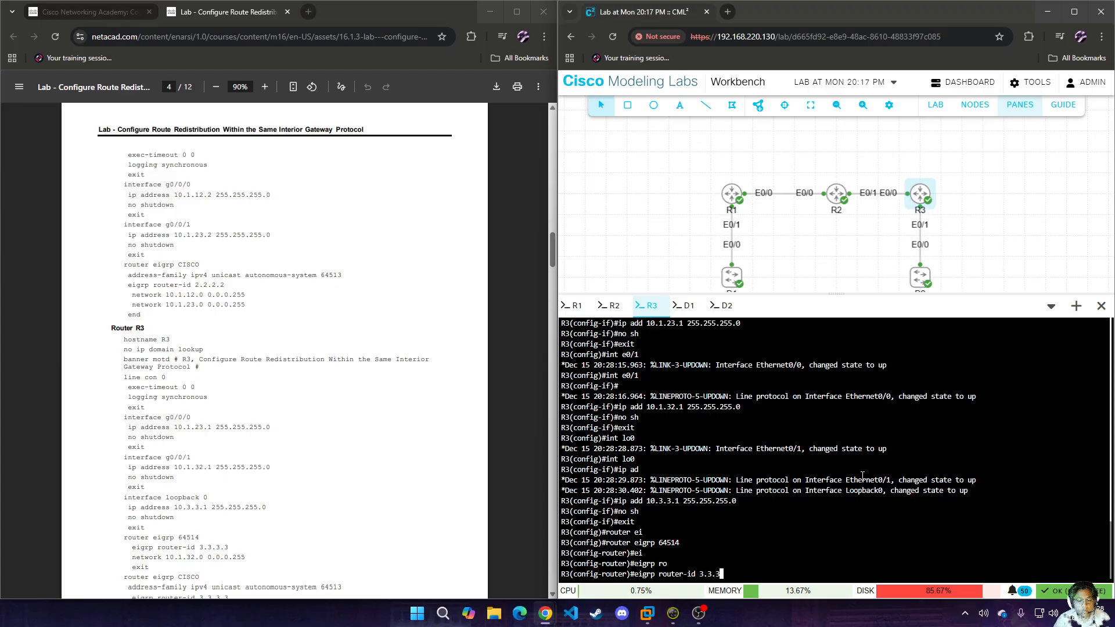
key("Return")
Advertise network 10.1.32.0 0.0.0.255 in R3's EIGRP 64514 process and return to global configuration mode.
type("net")
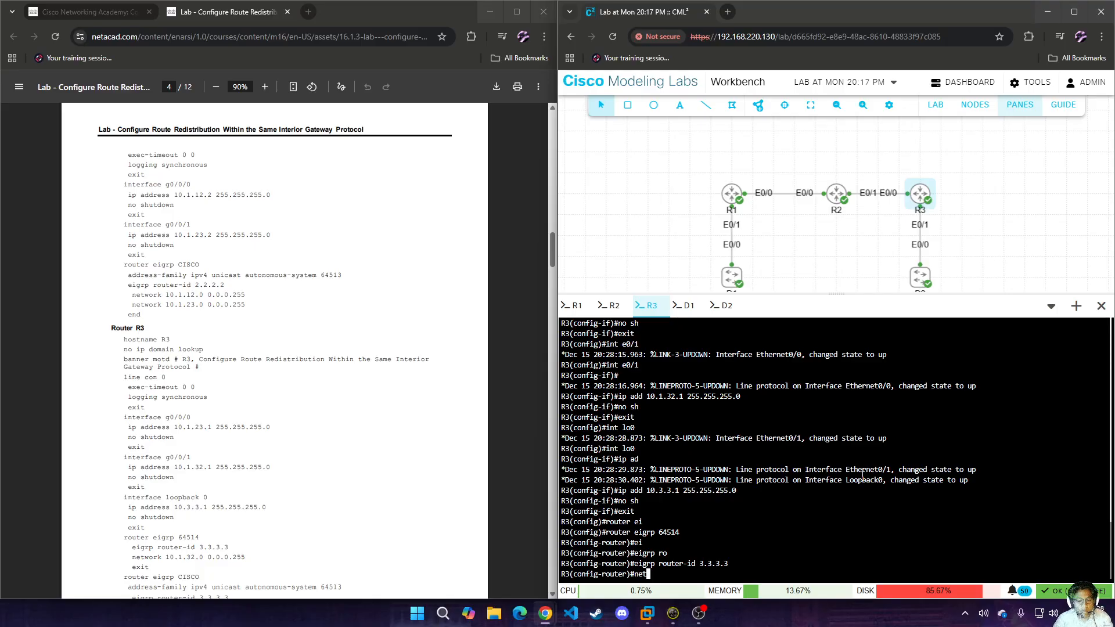
key("Tab")
type("10.1.32.0 0")
type("0.255")
key("Return")
type("exit")
key("Return")
Start the named EIGRP process CISCO on R3.
type("router")
key("Tab")
type("ei")
key("Tab")
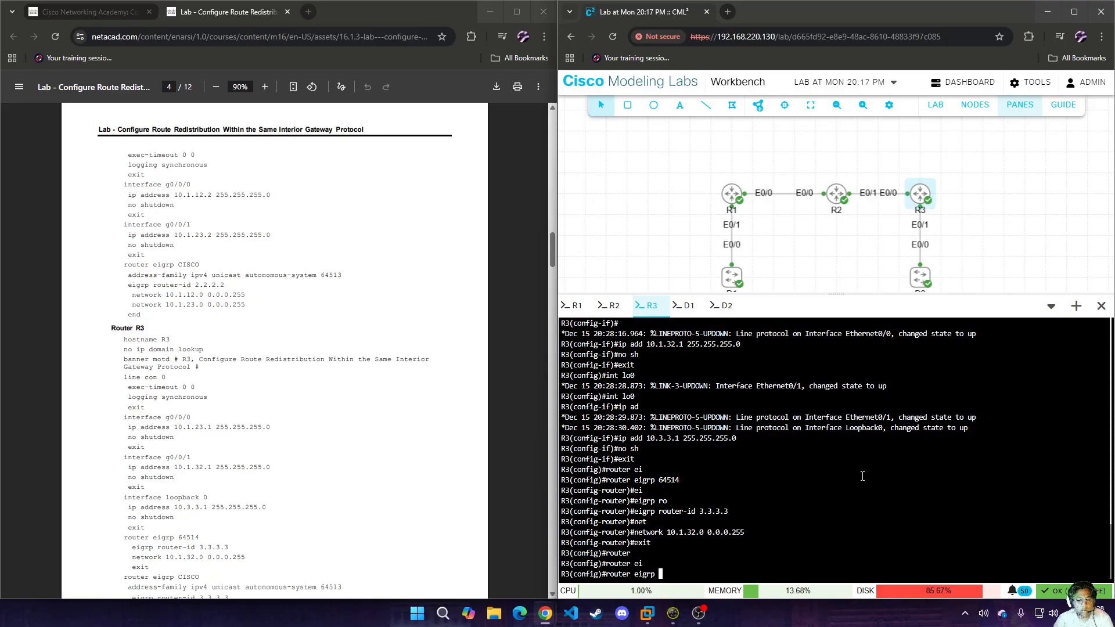
type("CISCO")
key("Return")
Enter the IPv4 unicast address family for autonomous system 64513 under R3's CISCO EIGRP process.
type("add")
key("Tab")
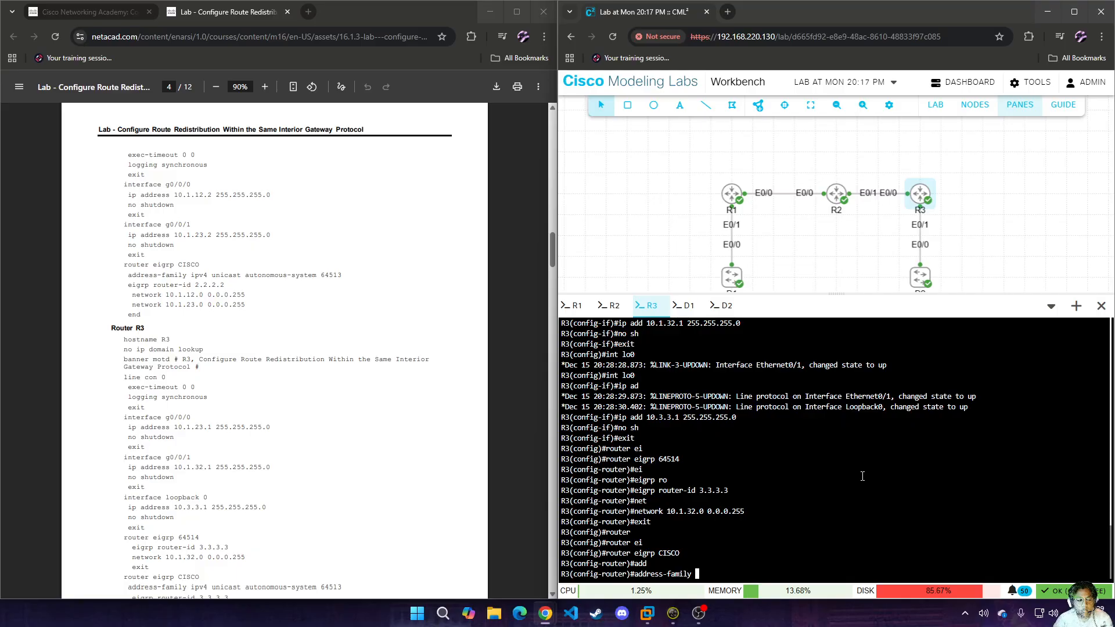
type("ipv4 uni")
key("Tab")
type("a")
type("uto")
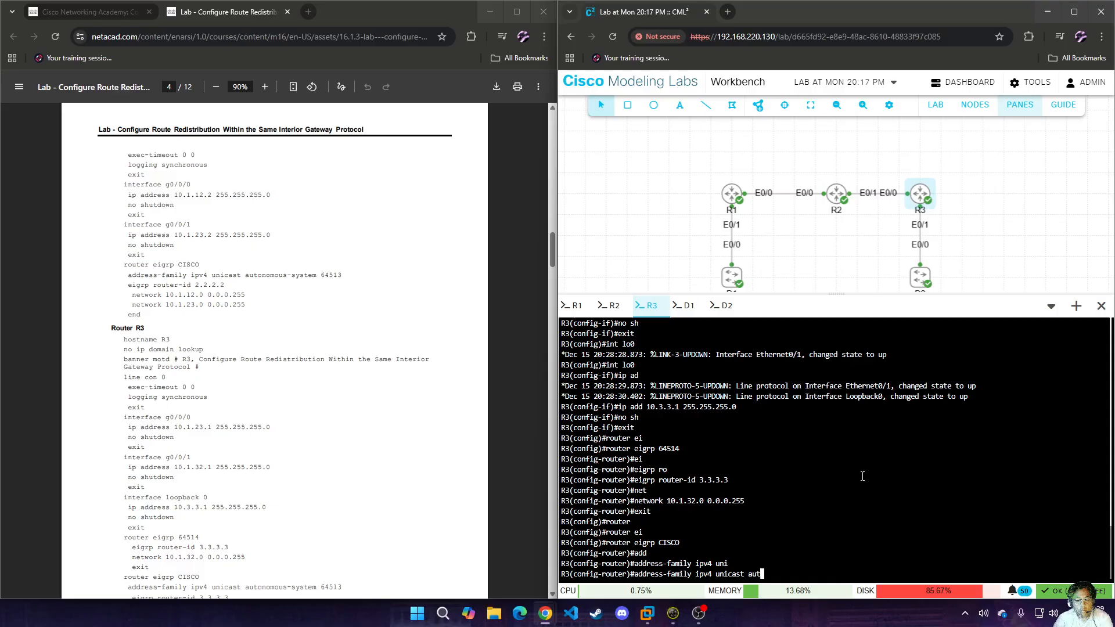
key("Tab")
type("64513")
key("Return")
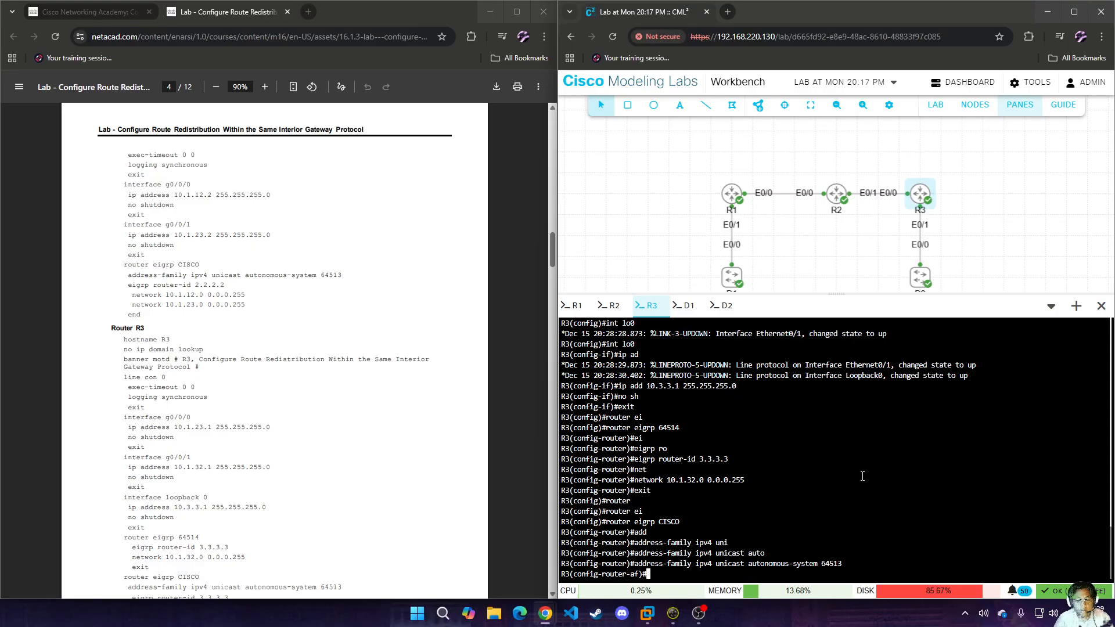
Set the EIGRP router ID to 3.3.3.3 in R3's autonomous system 64513 address family.
scroll(336, 419, "down", 2)
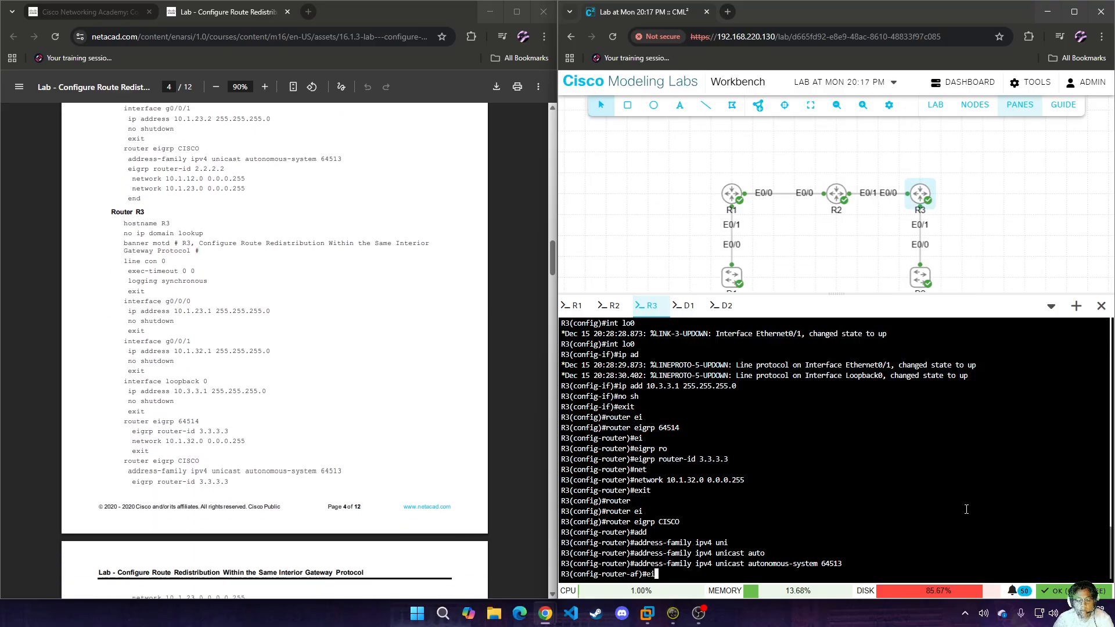
type("eig")
key("Tab")
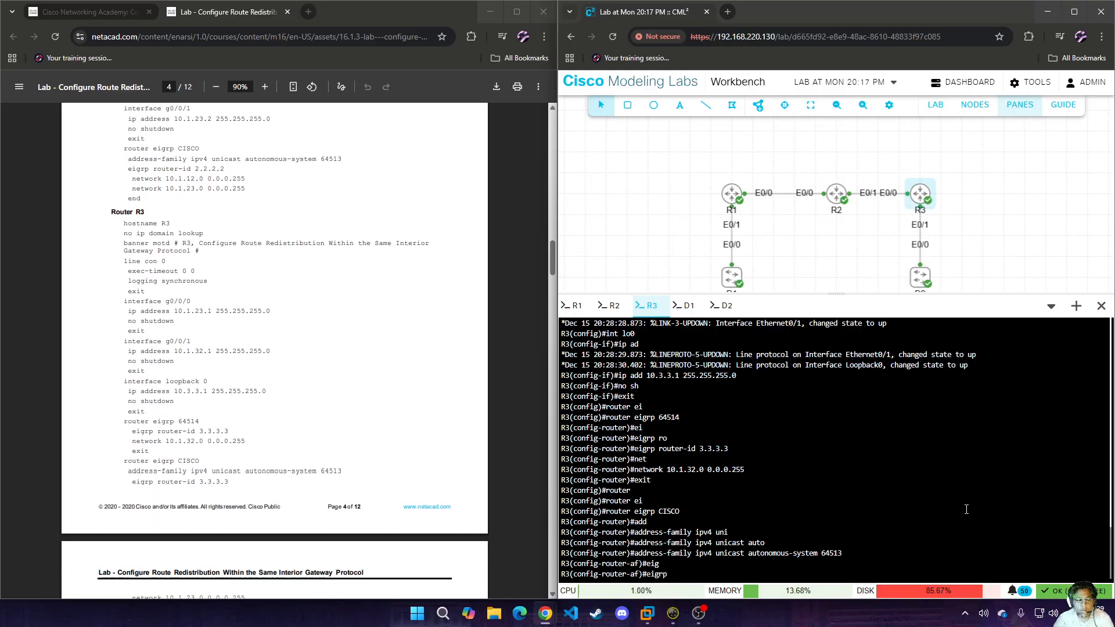
type("ro")
key("Tab")
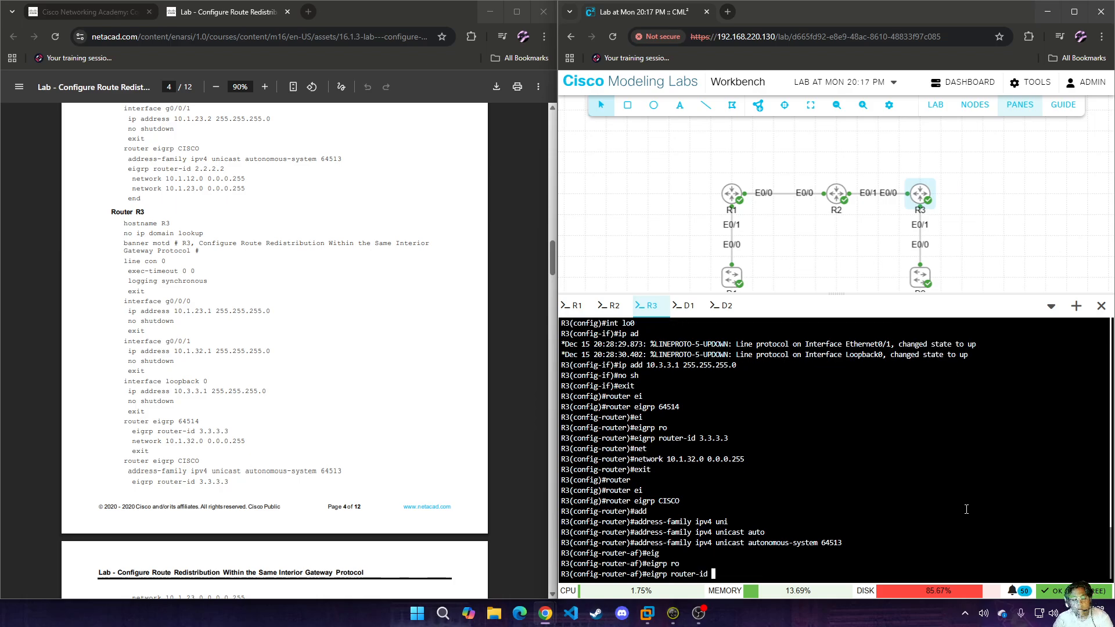
type("3.3.3.3.")
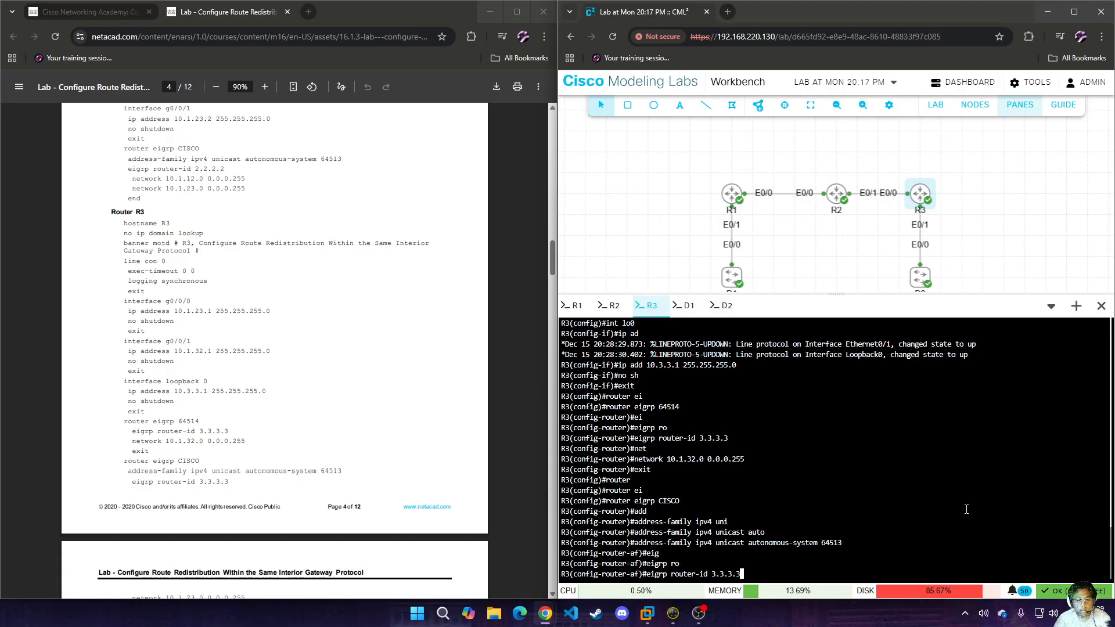
type("3")
key("Return")
Advertise network 10.1.23.0 0.0.0.255 in R3's EIGRP 64513 address family.
scroll(356, 323, "down", 3)
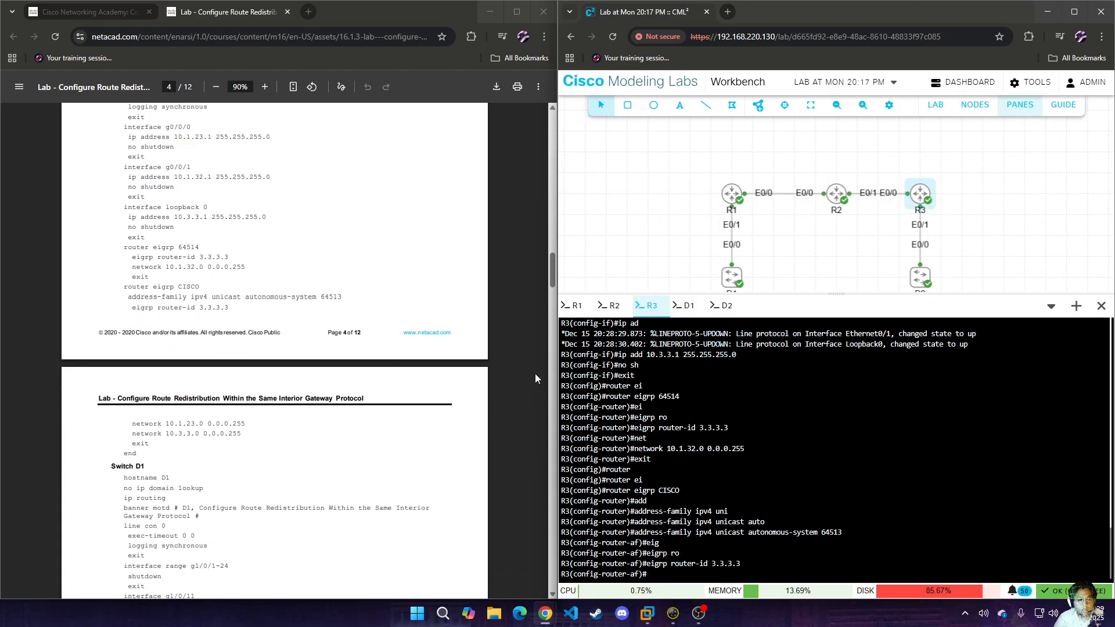
type("networek")
key("BackSpace")
type("k")
key("Tab")
type("10.1.23.0 0.0.0.255")
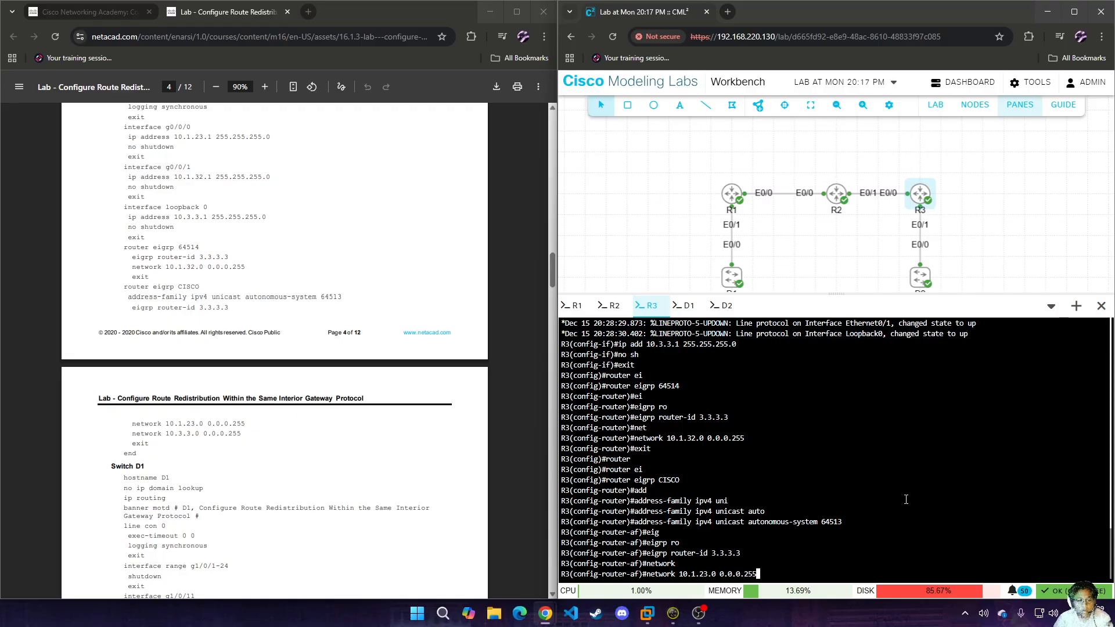
key("Return")
Advertise network 10.3.3.0 0.0.0.255 in R3's EIGRP 64513 address family and return to privileged EXEC mode.
type("net")
key("Tab")
type("10.3")
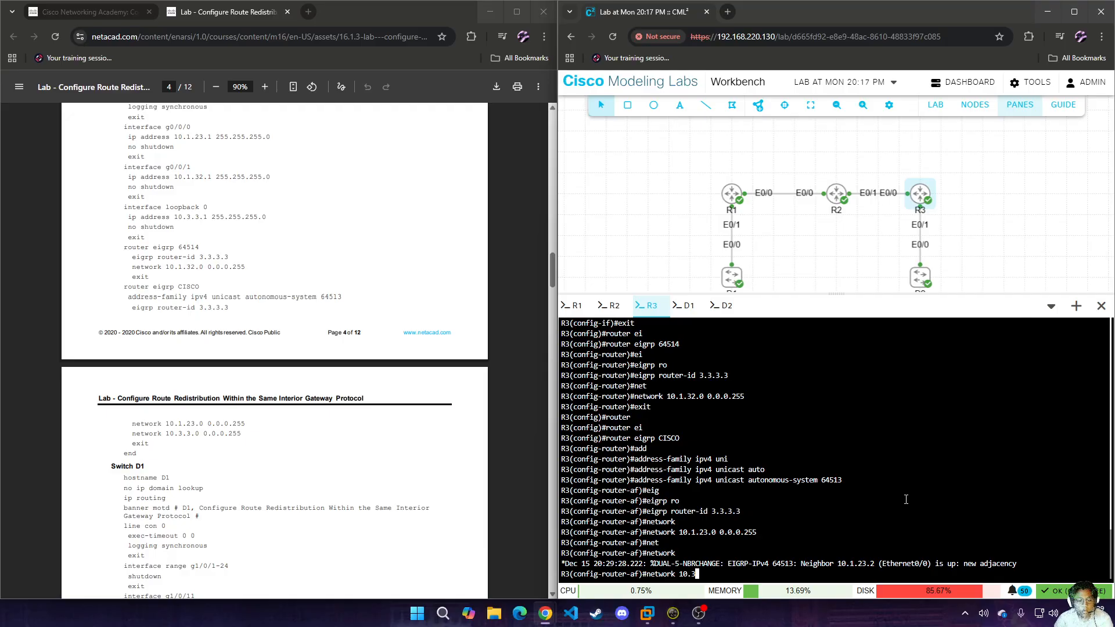
type(".3.0 0.0.0.255")
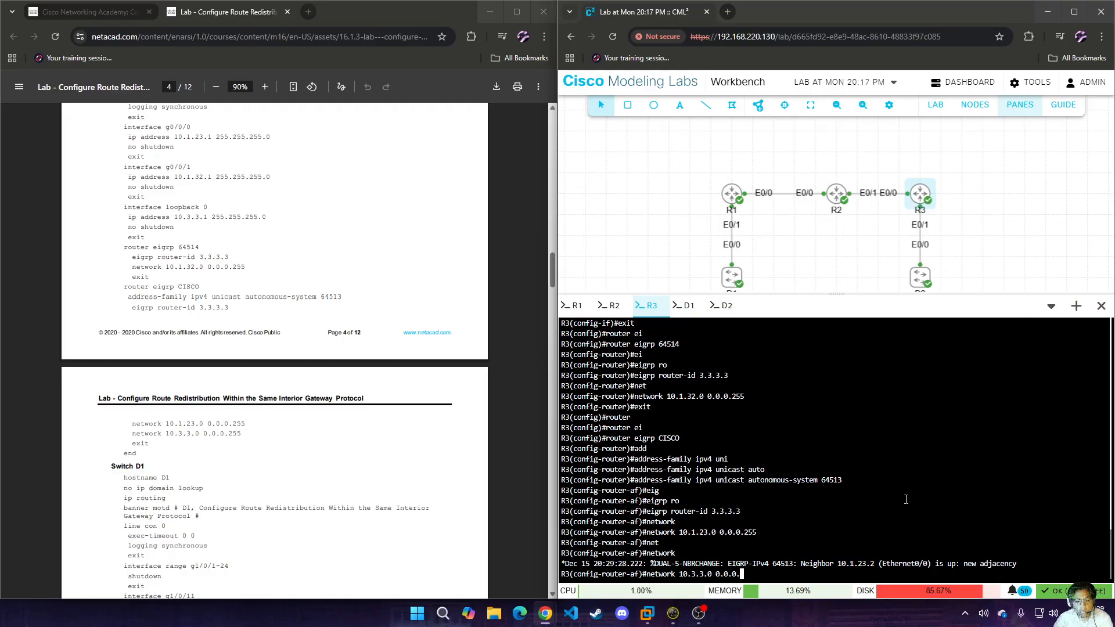
key("Return")
type("exit")
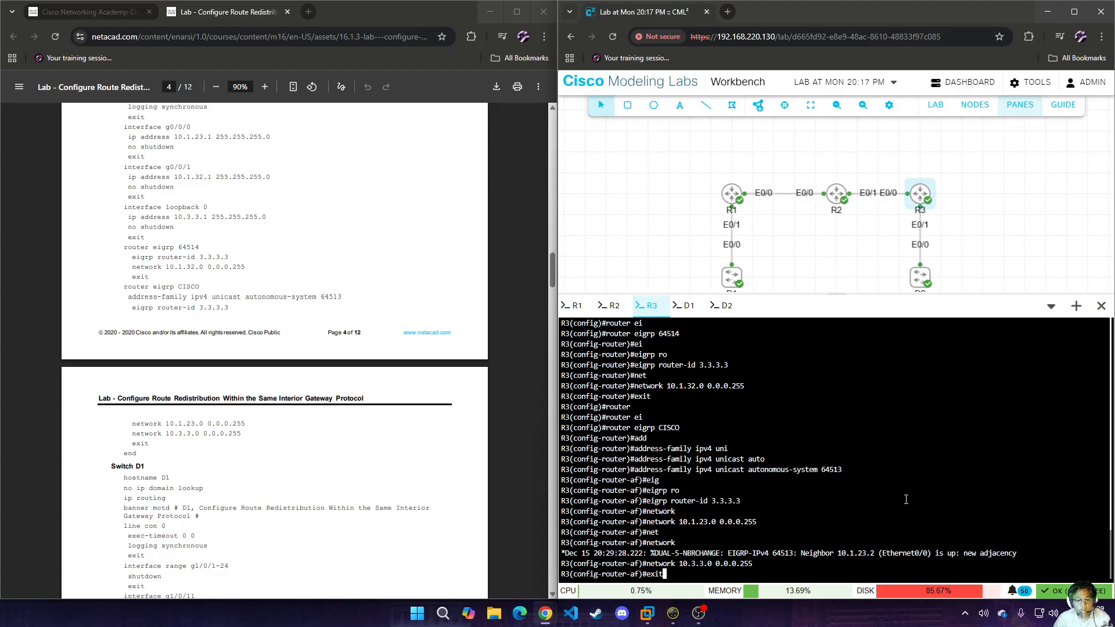
key("Return")
type("end")
key("Return")
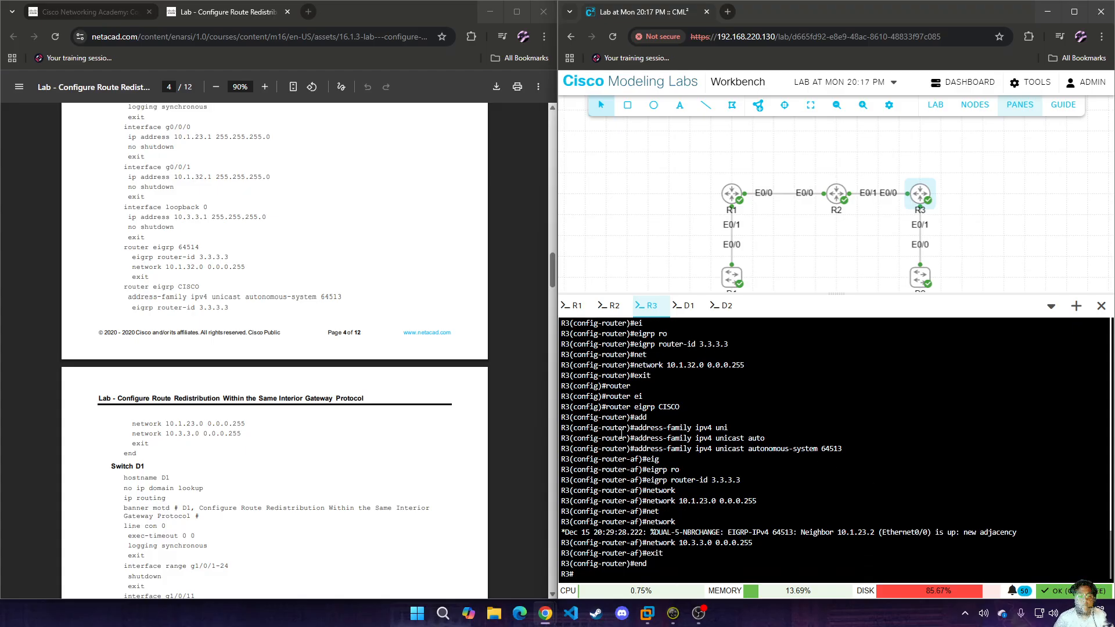
Open the console of switch D1 and enter global configuration mode.
scroll(384, 456, "down", 2)
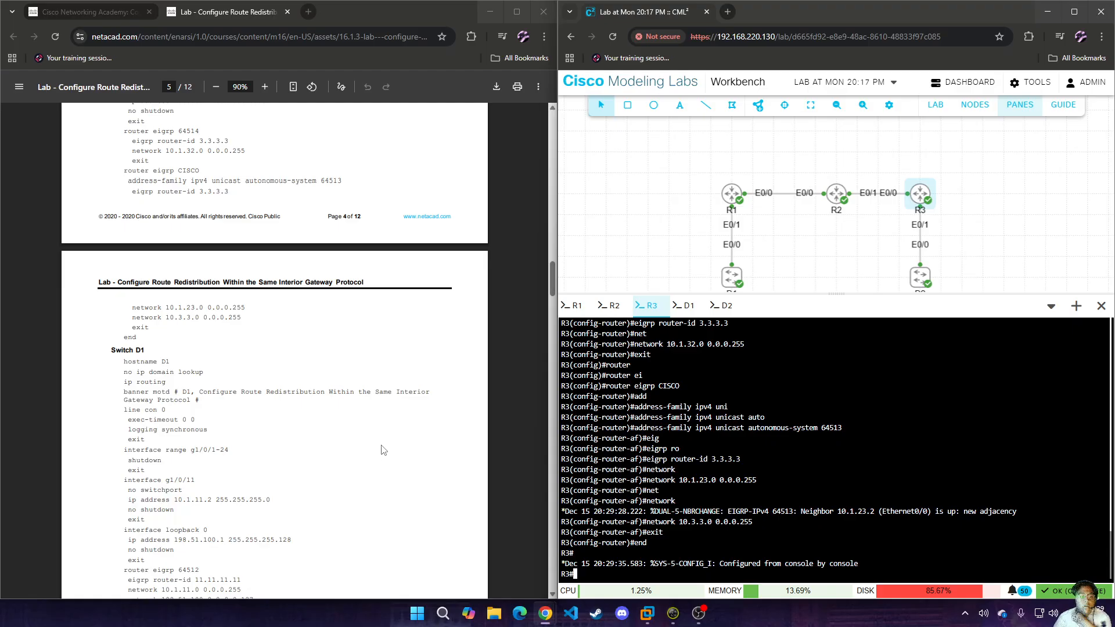
left_click(681, 308)
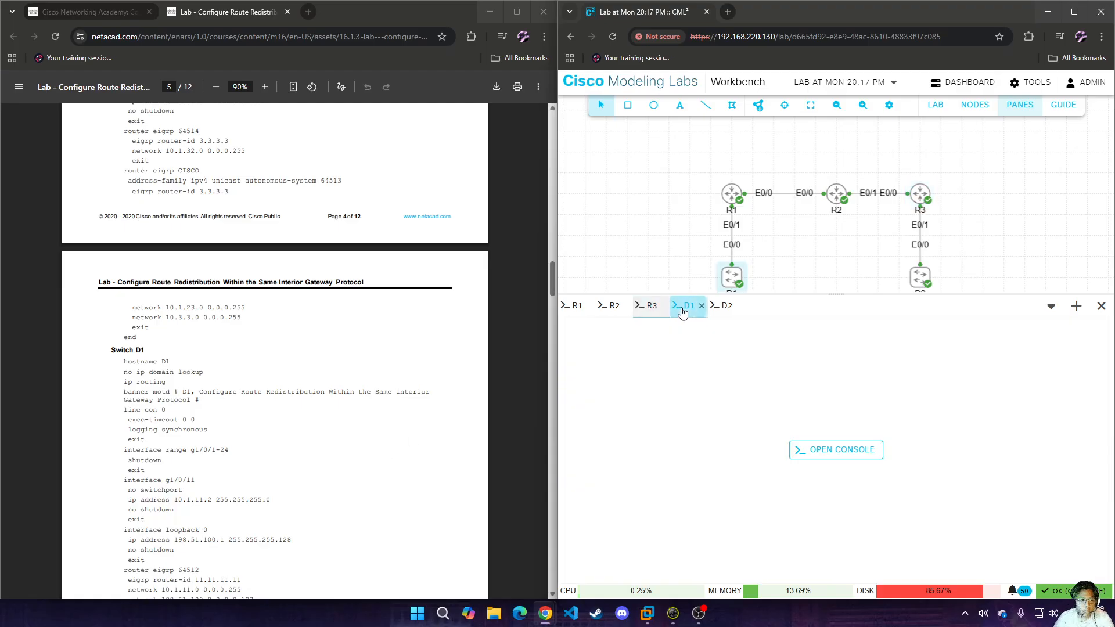
left_click(855, 454)
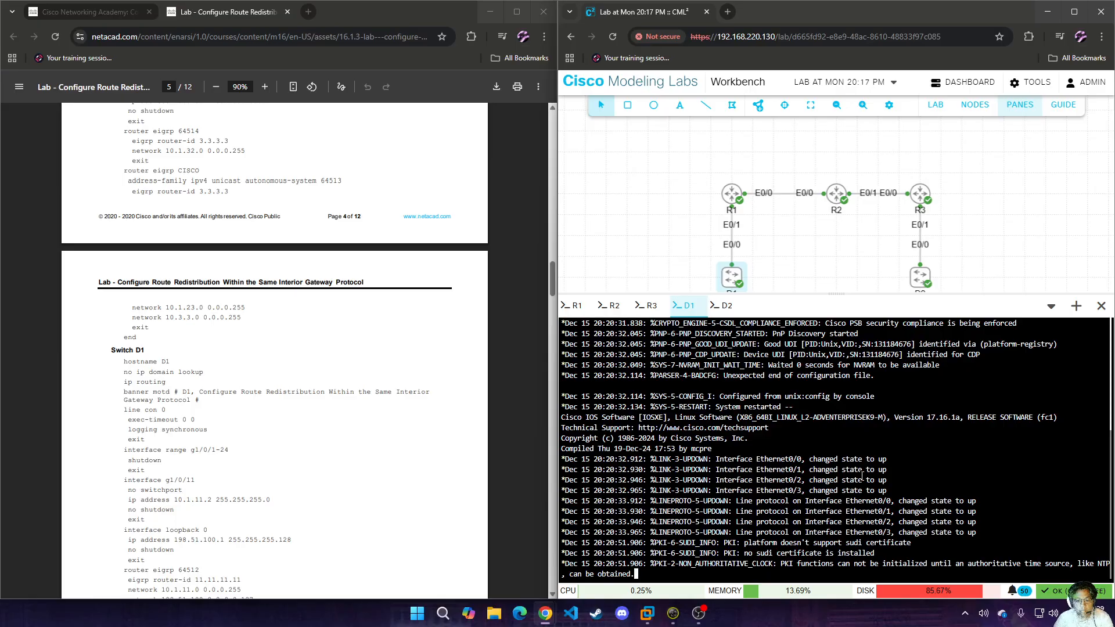
key("Return")
key("Return")
key("Return")
key("Return")
type("en")
key("Return")
type("conf t")
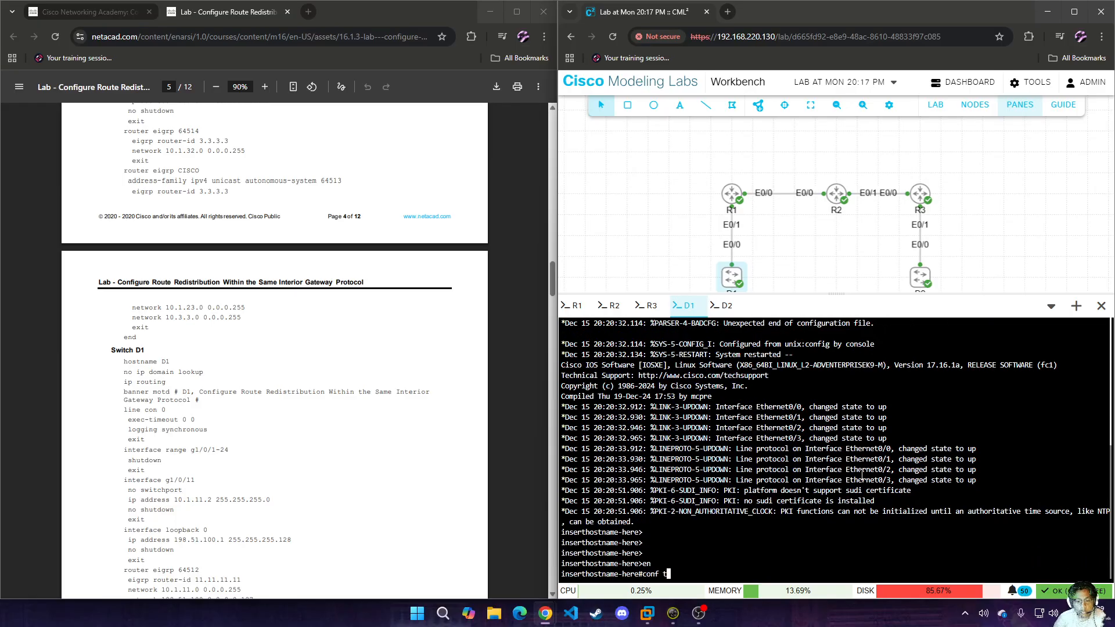
key("Return")
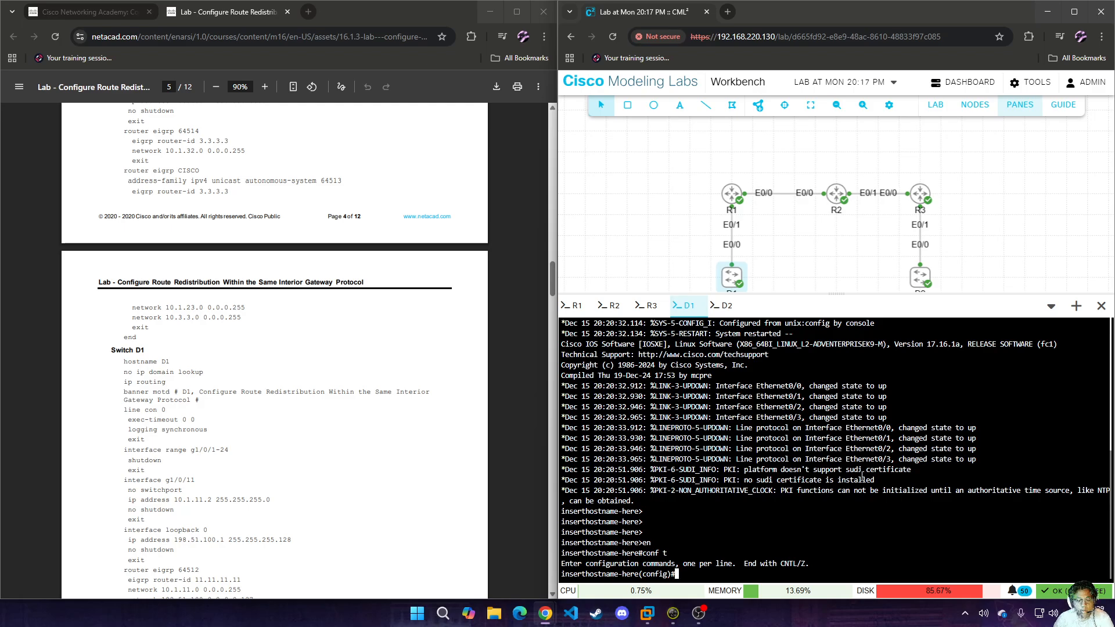
Set the switch's hostname to D1 and disable IP domain lookup.
type("hos")
key("Tab")
type("D1")
key("Return")
type("no ip domain loo")
key("Tab")
key("Return")
Enable IP routing on D1.
type("ip routi")
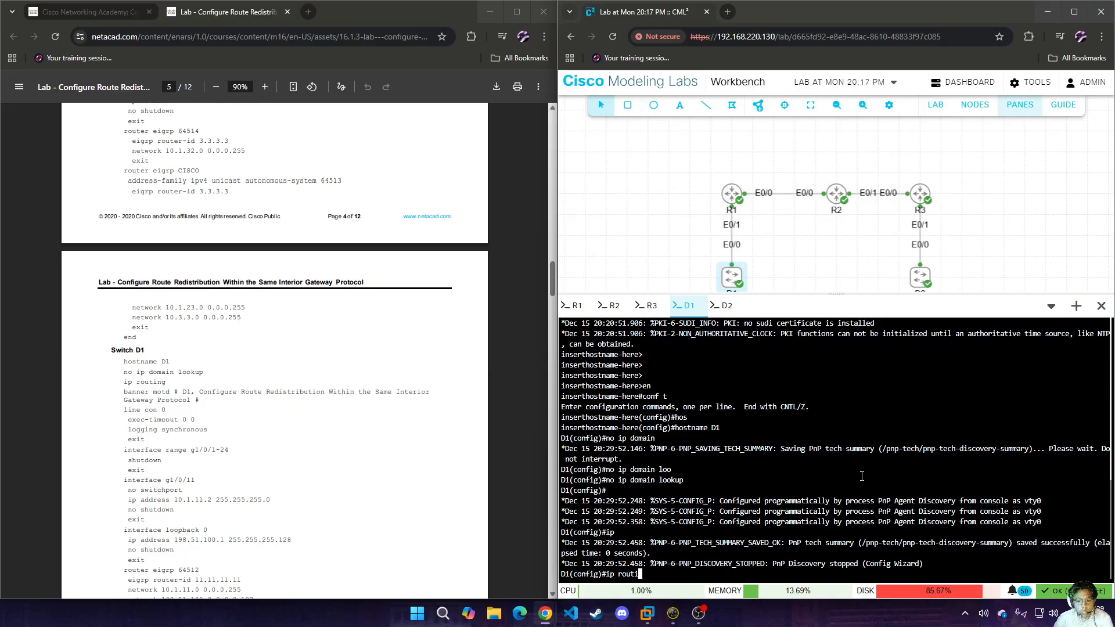
key("Tab")
key("Return")
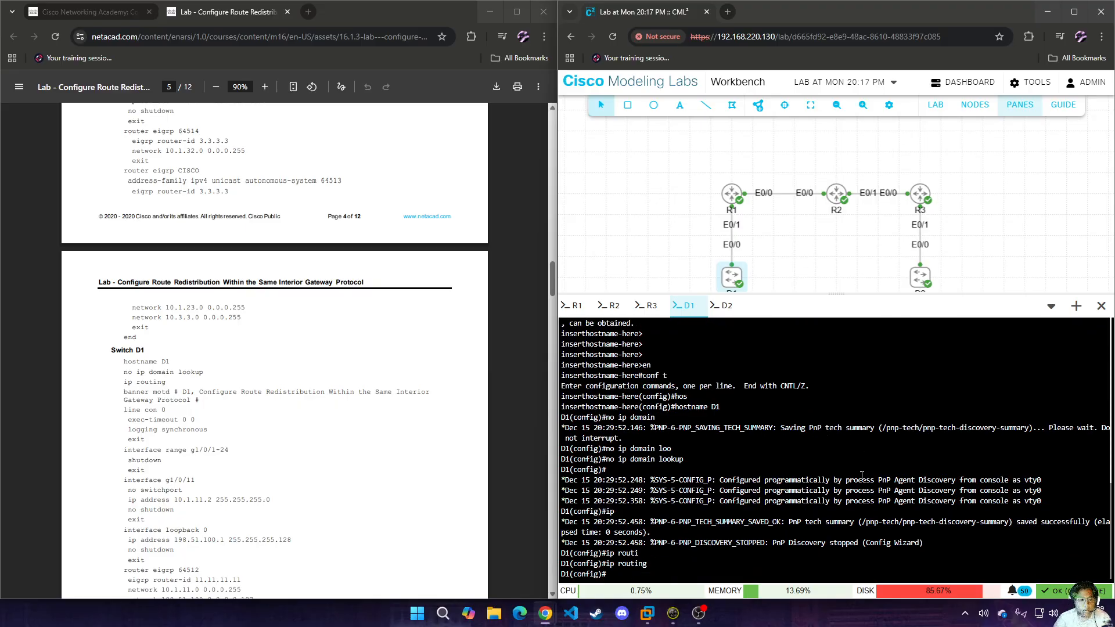
Set D1's message-of-the-day banner to "D1", using # as the delimiter.
type("bann")
key("Tab")
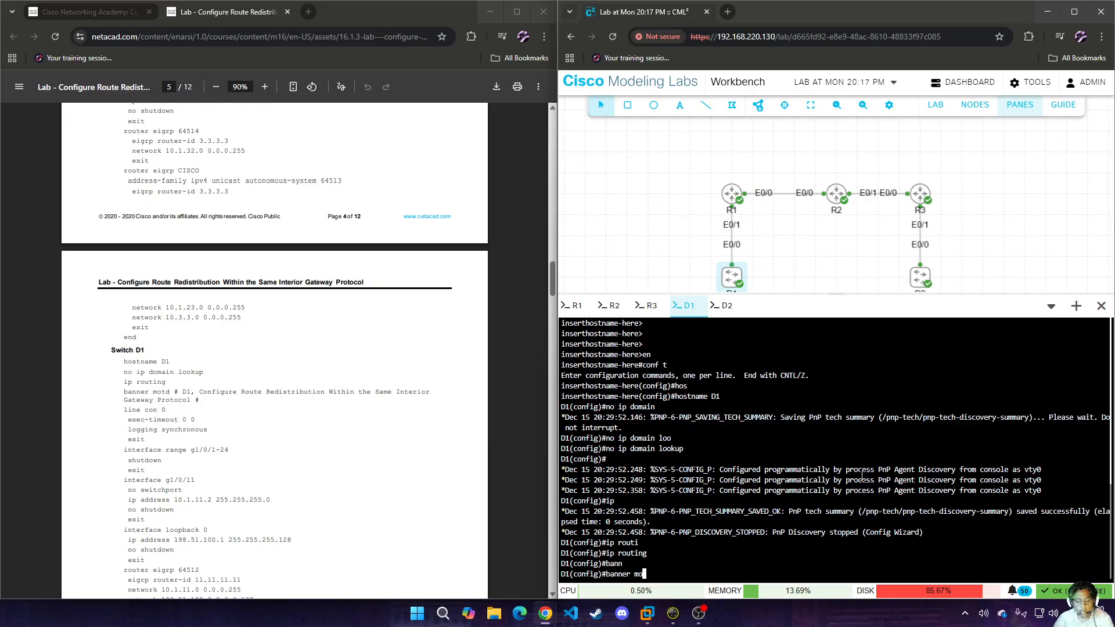
type("mo")
key("Tab")
type("# D")
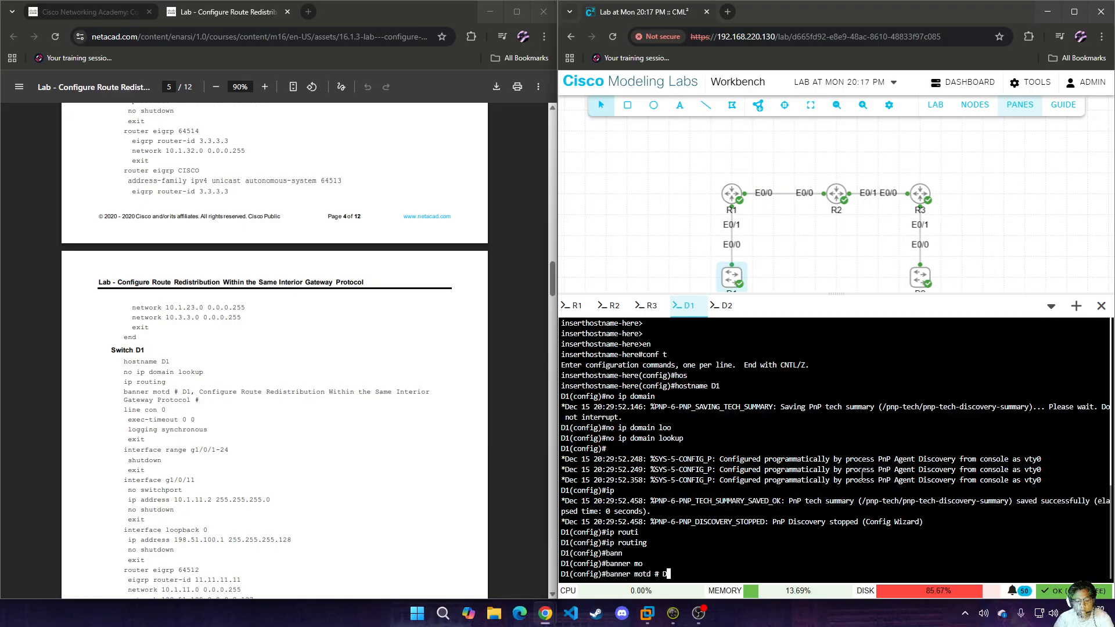
type("1 #")
key("Return")
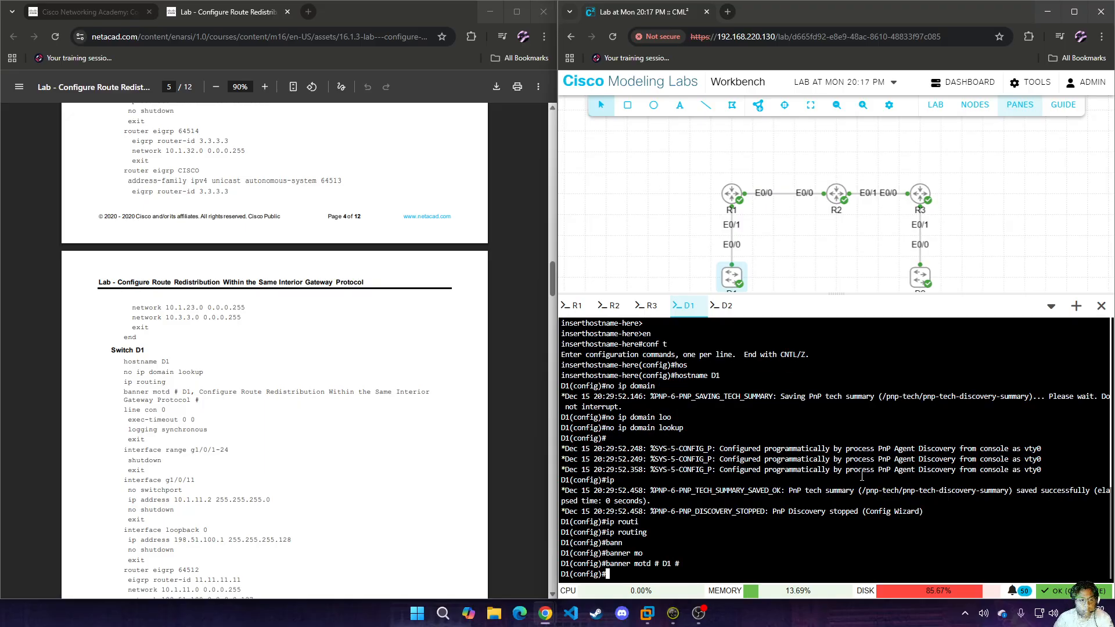
Enter line configuration for console 0 on D1 and set the exec-timeout to 0 0.
type("line con 0")
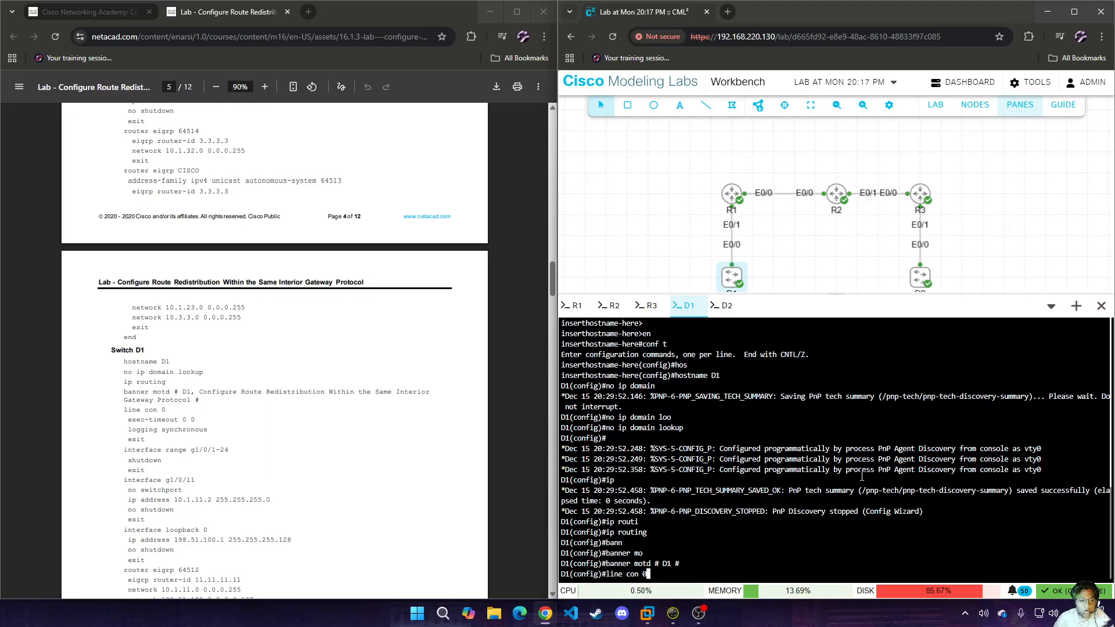
type(" exec")
key("Tab")
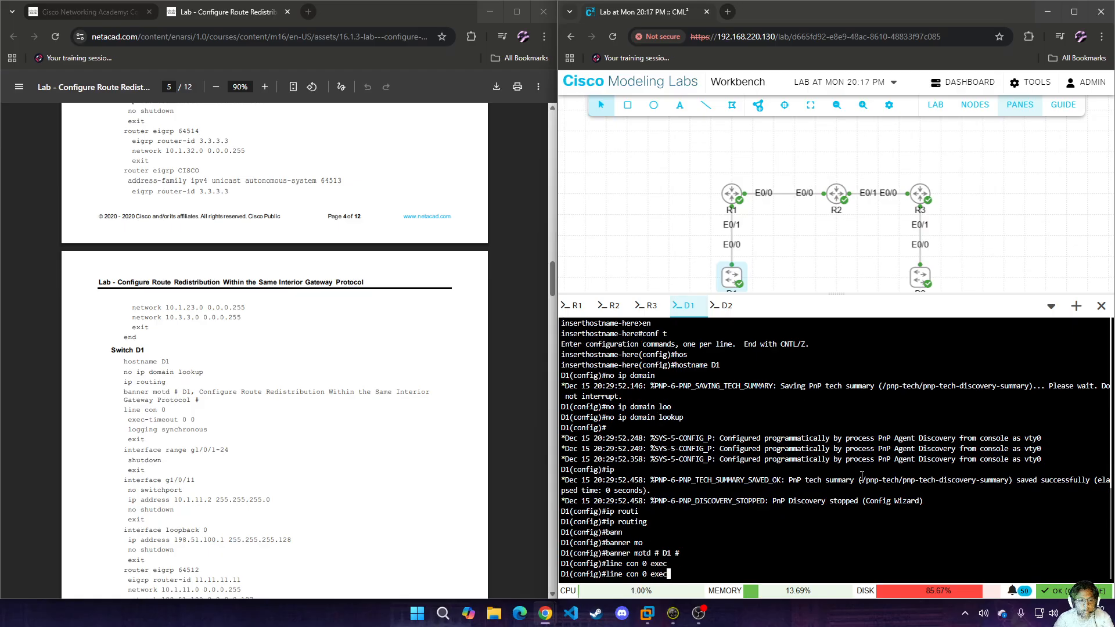
type("-t")
key("Tab")
key("BackSpace")
key("BackSpace")
key("BackSpace")
key("BackSpace")
key("BackSpace")
key("Return")
type("exe")
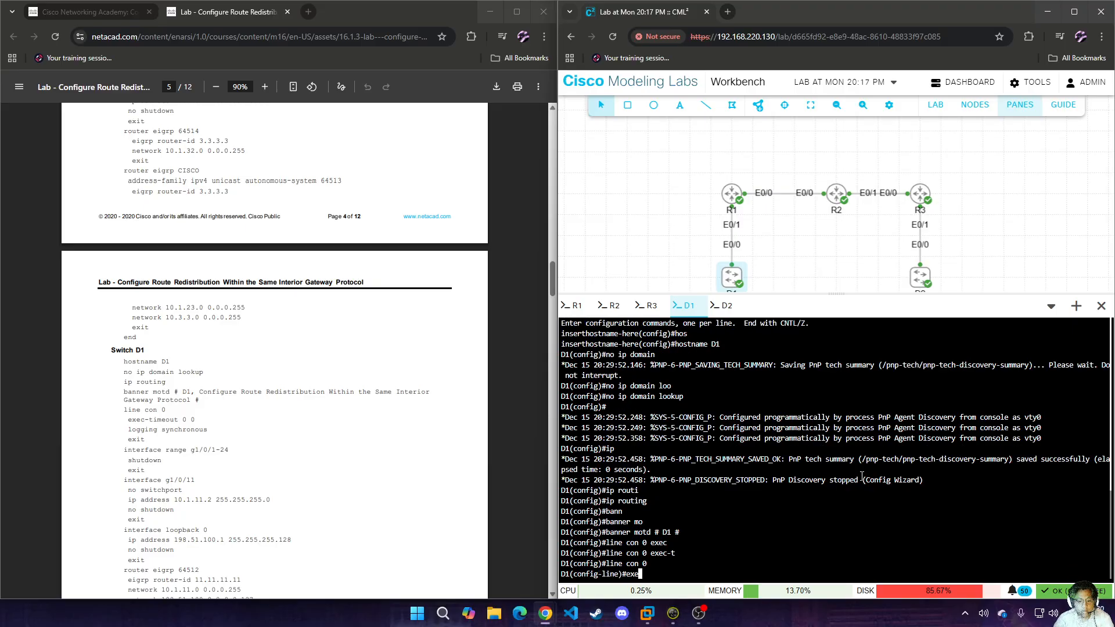
type("c-")
key("Tab")
type("t")
key("Tab")
type("0 0")
key("Return")
Enable synchronous logging on D1's console line and leave line configuration.
type("logging s")
key("Tab")
type("sy")
key("Tab")
key("Return")
type("exit")
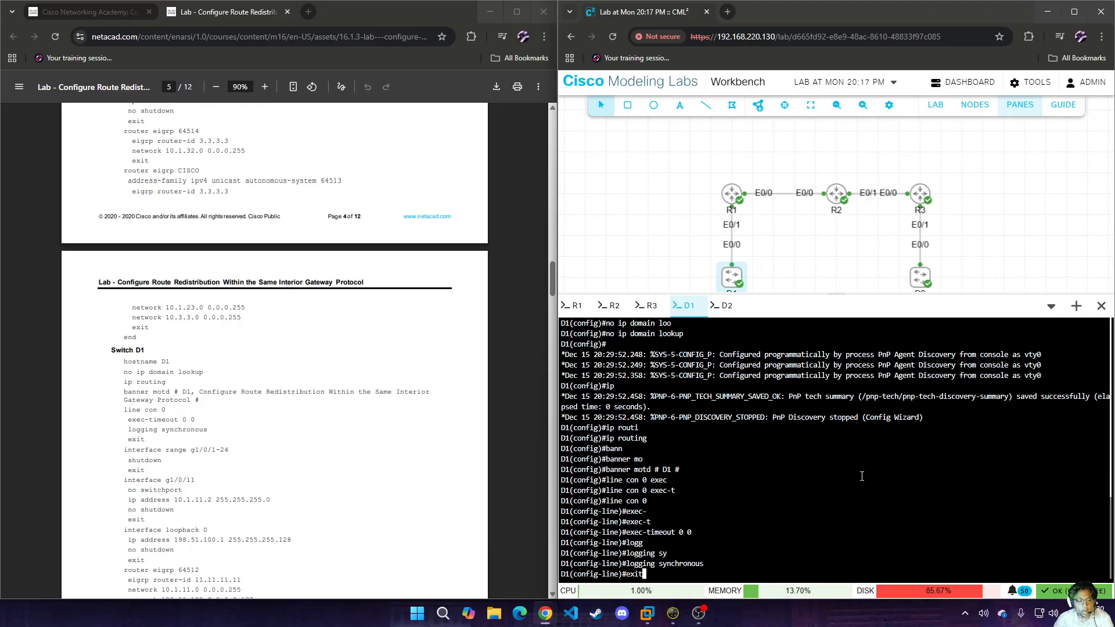
key("Return")
Shut down the unused interface range e0/1-3 on D1 and return to global configuration.
type("inet")
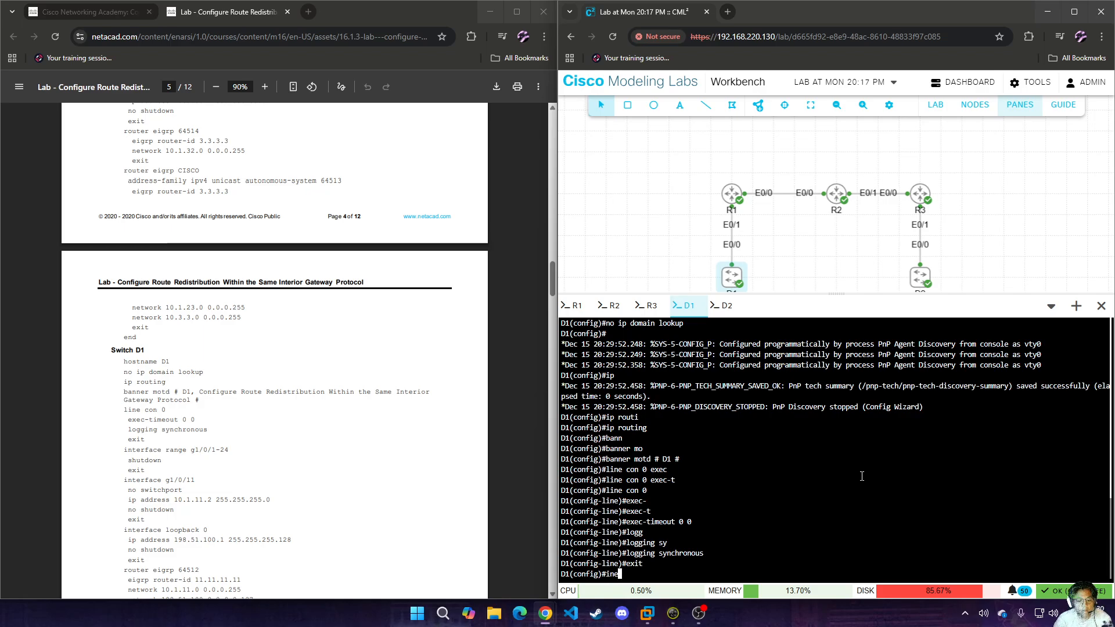
key("Tab")
key("BackSpace")
key("BackSpace")
type("t")
key("Tab")
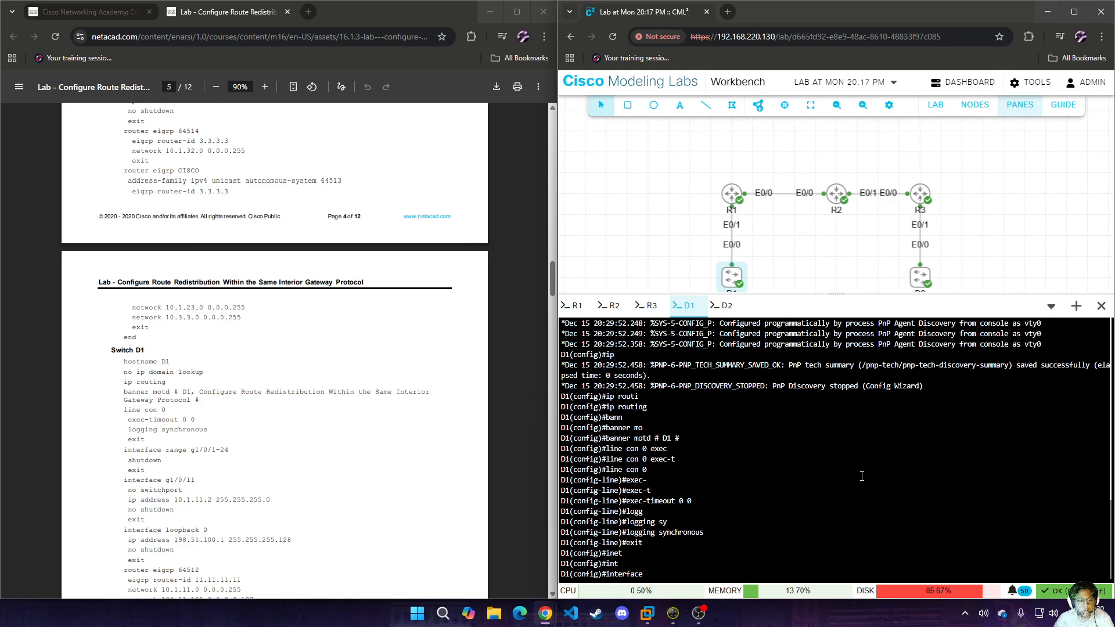
type("ra")
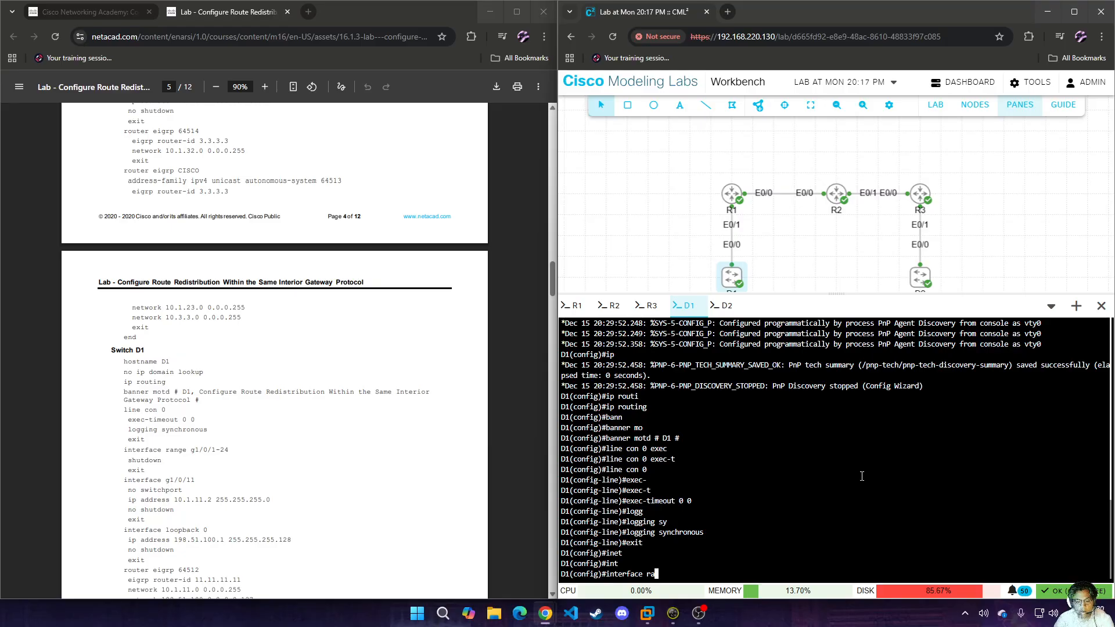
type(" e0/")
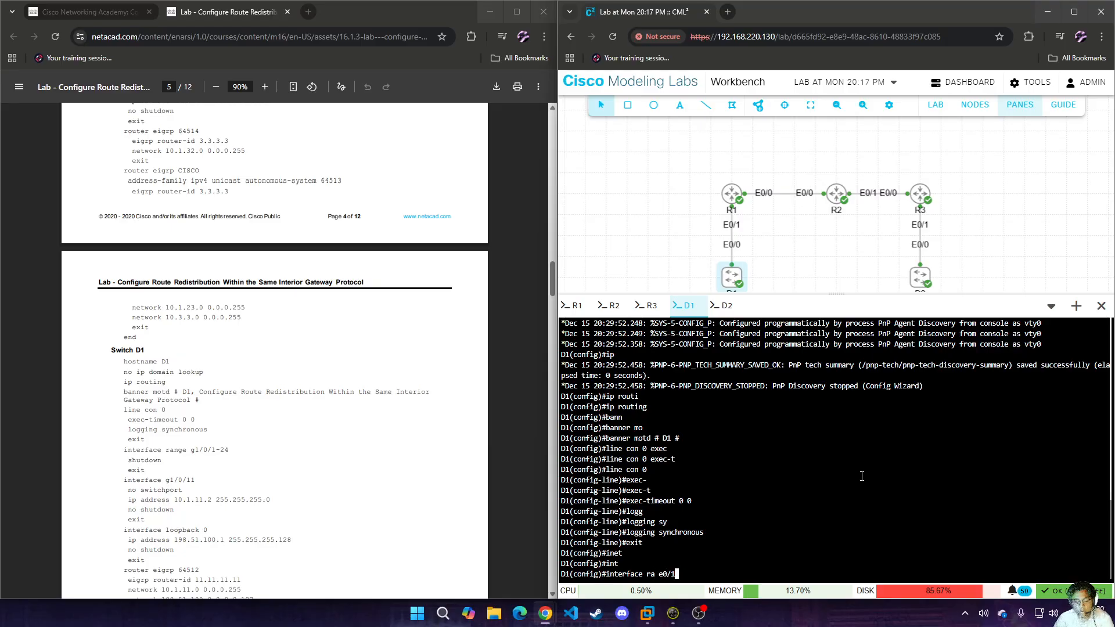
type("1-3")
key("Return")
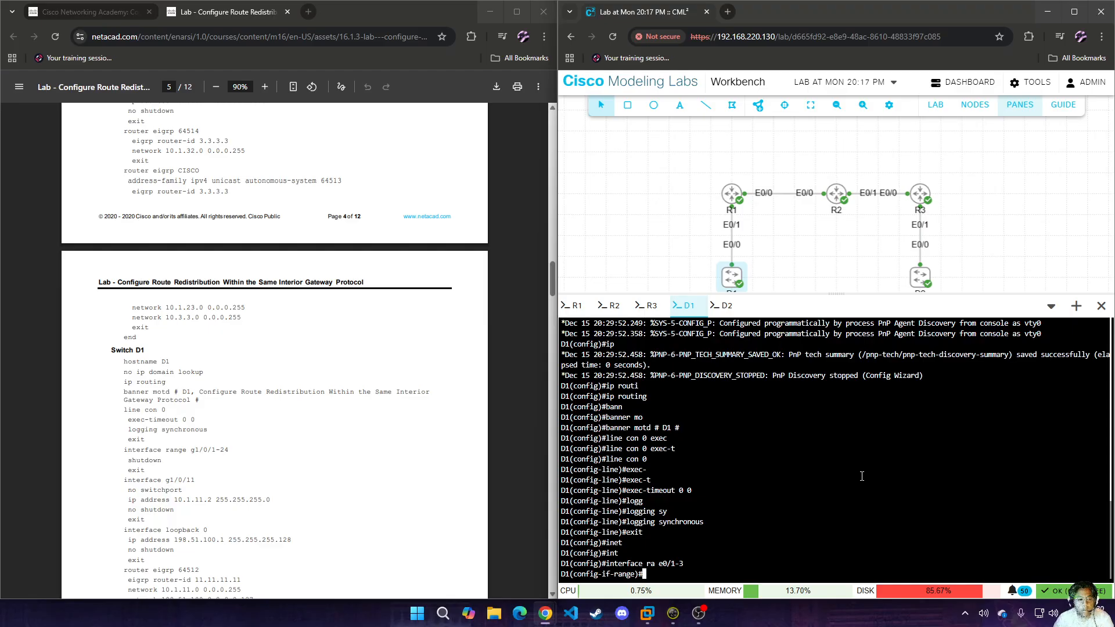
type("sh")
key("Return")
type("exit")
key("Return")
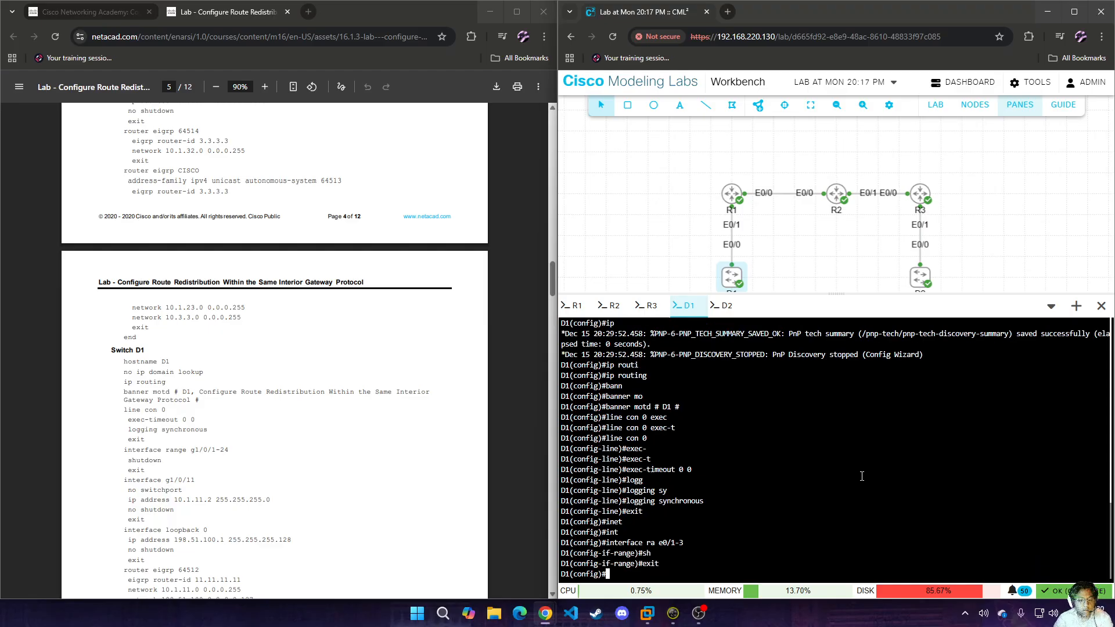
Turn D1's interface e0/0 into a routed port by disabling its switchport mode.
type("int")
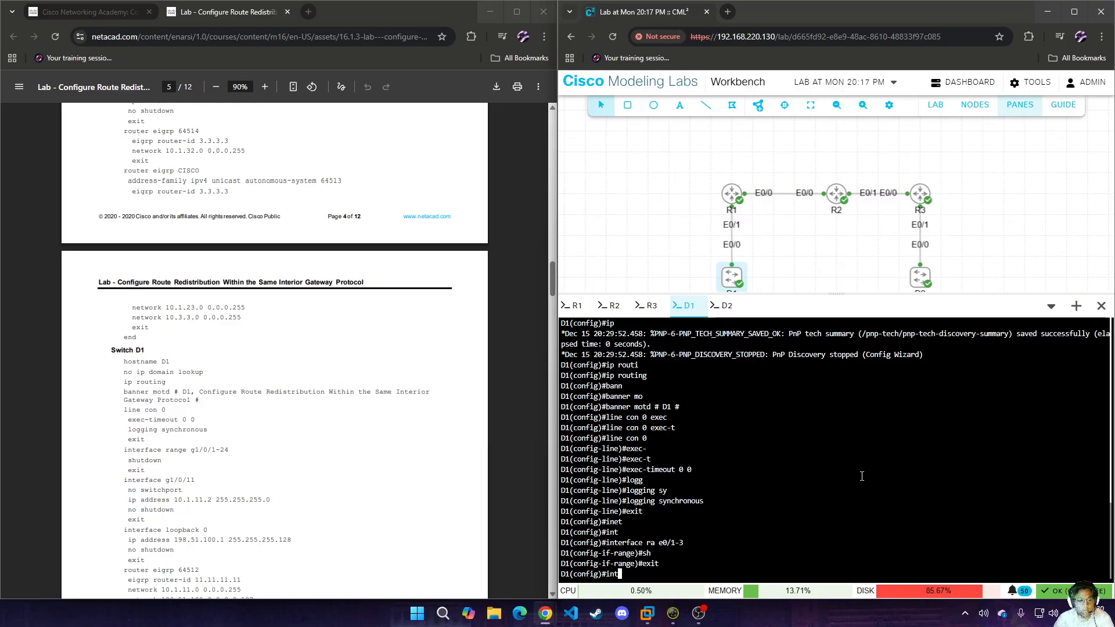
type(" e0/0")
key("Return")
type("no sw")
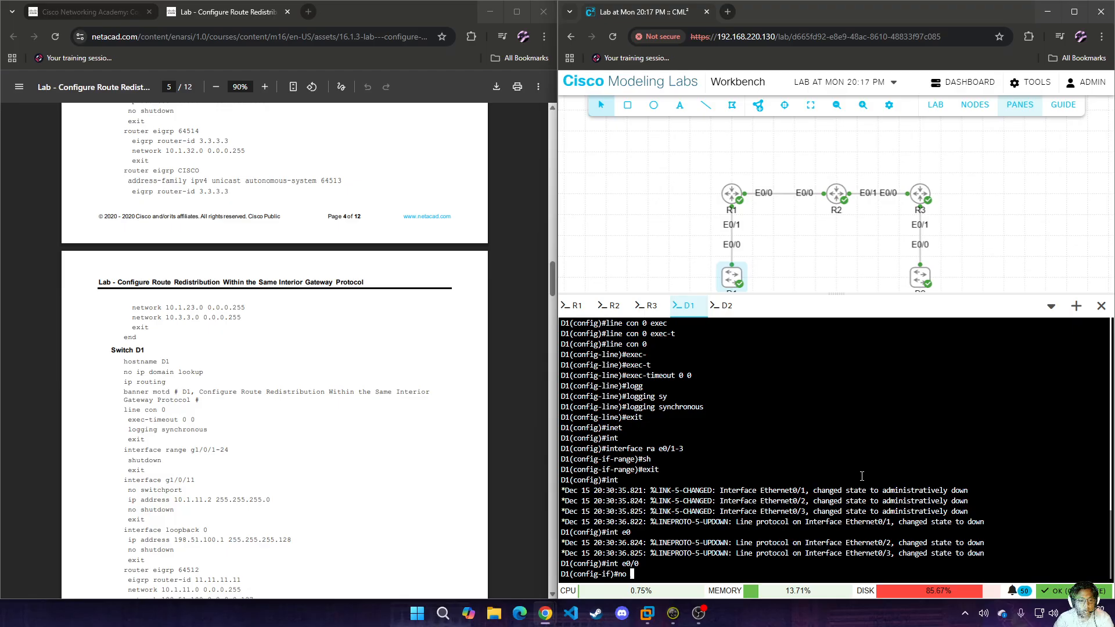
key("Return")
Assign 10.1.11.2 255.255.255.0 to D1's e0/0, enable the interface and leave its configuration.
type("ip add ")
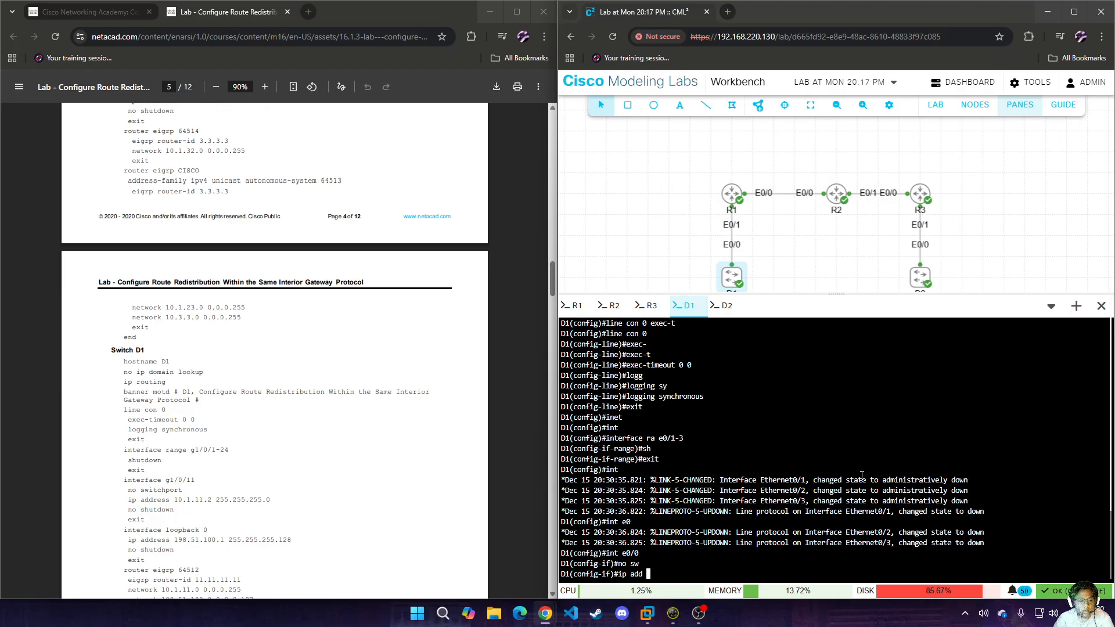
type("10.1.11")
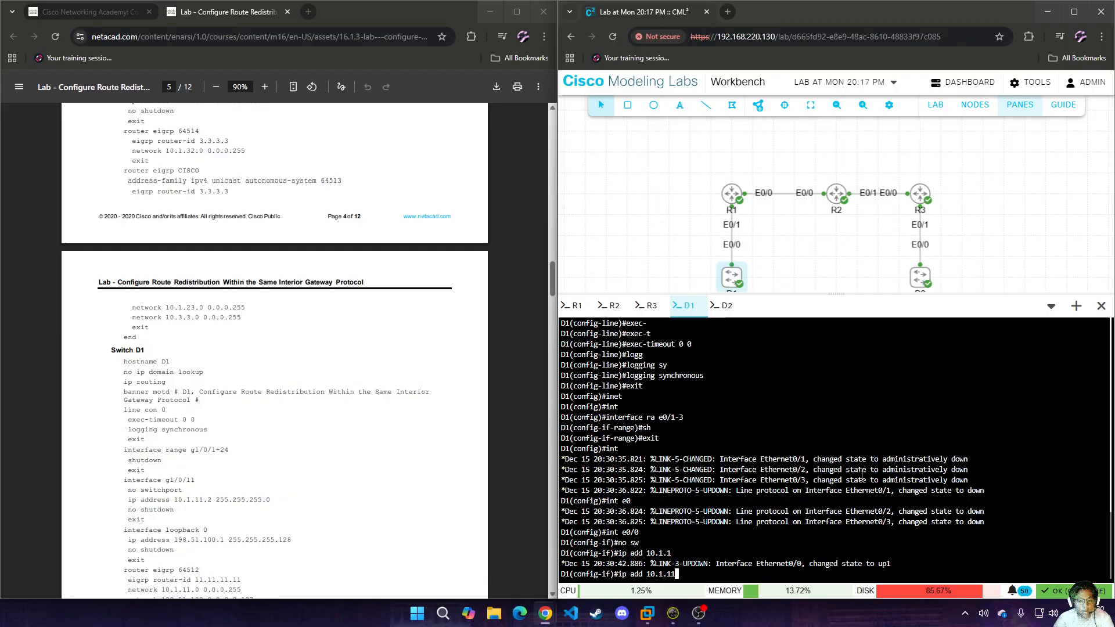
type(".2 255.255.255.0")
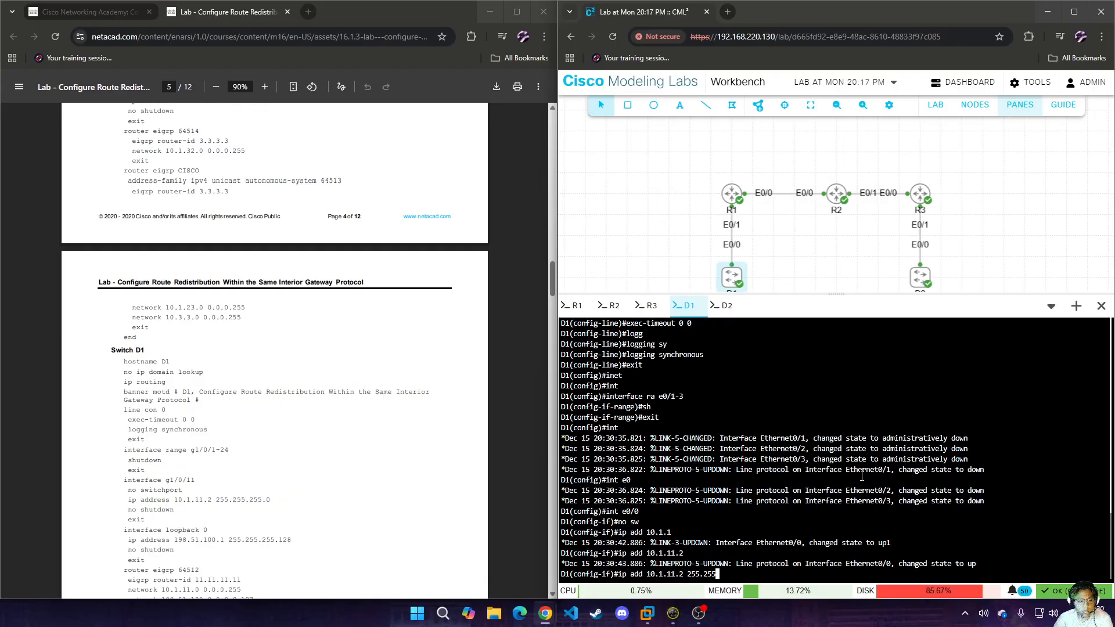
key("Return")
type("no sh")
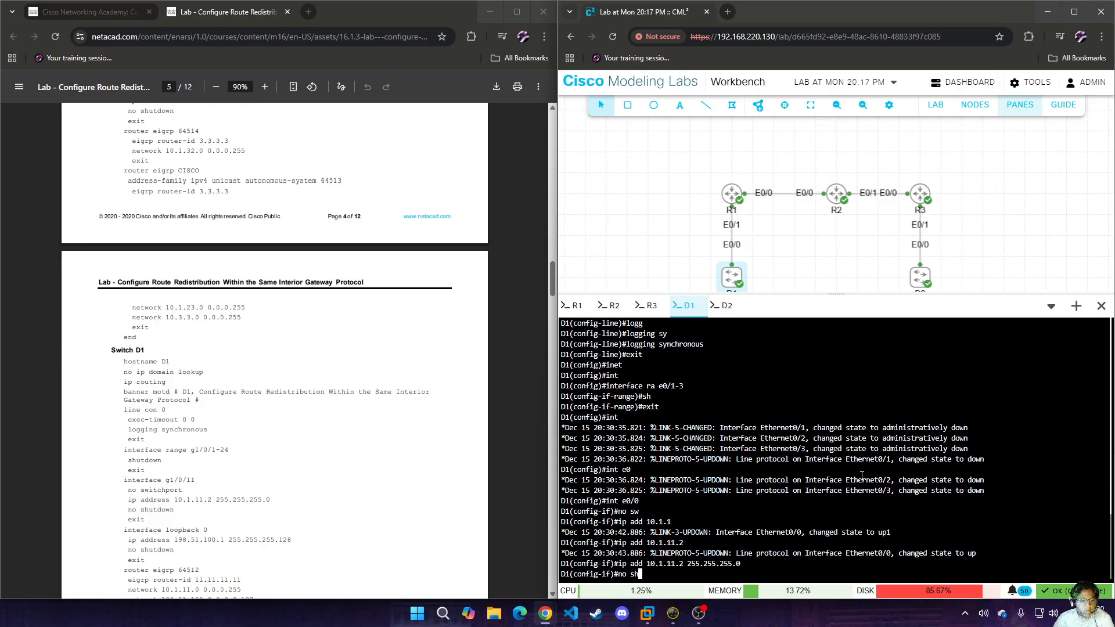
key("Return")
type("exit")
key("Return")
Create loopback 0 on D1 with address 192.51.100.1 255.255.255.128, enable it and leave interface configuration.
type("int lo0")
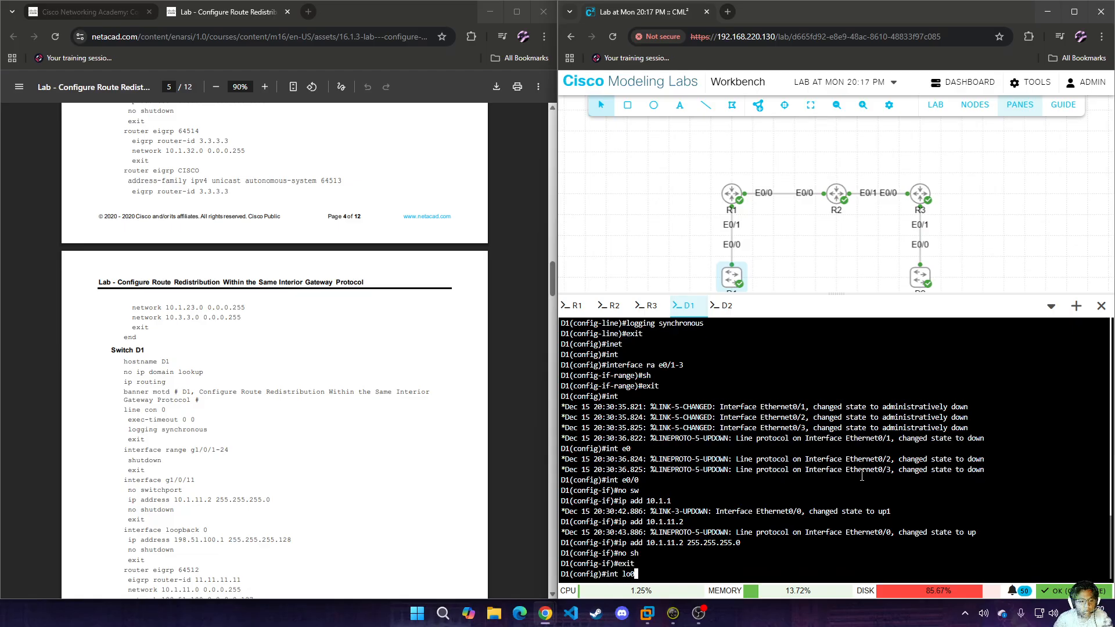
key("Return")
type("ip add 192")
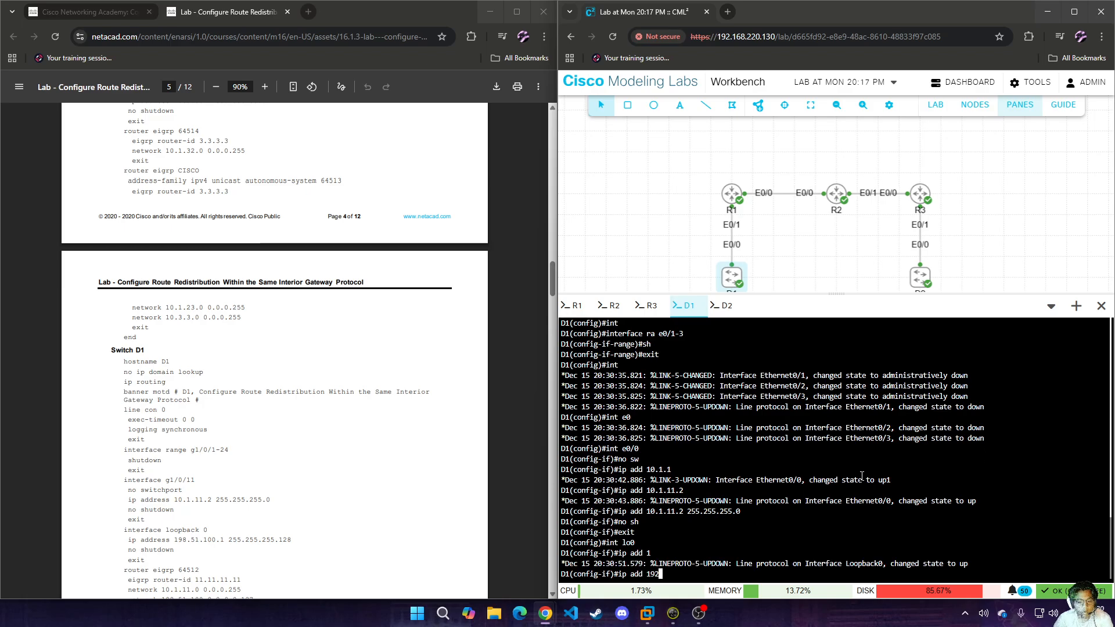
type(".51")
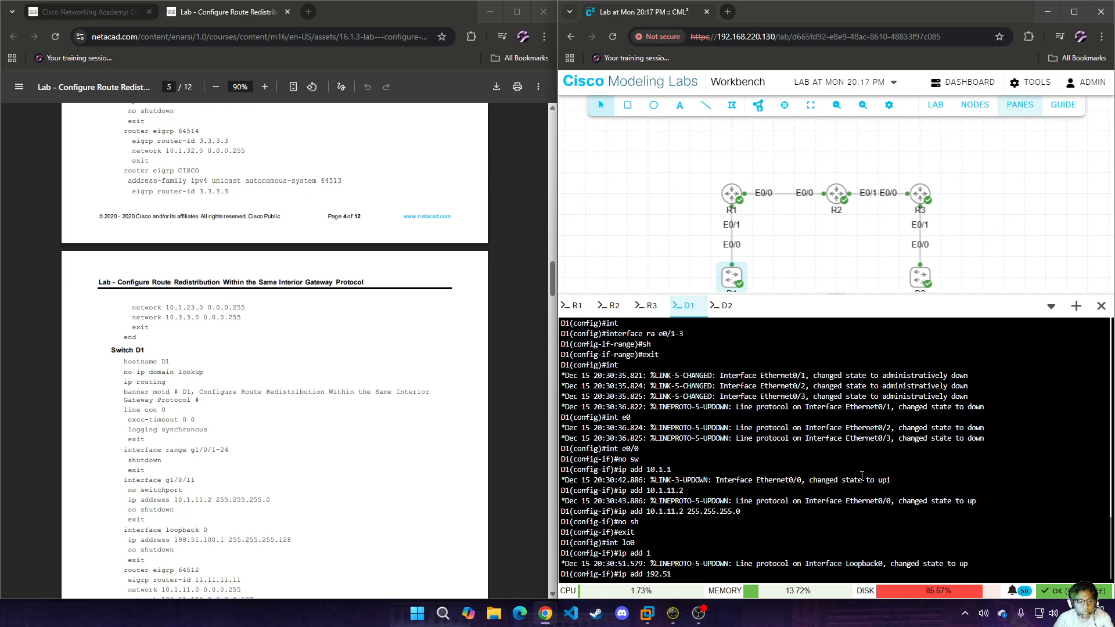
type(".100.1 255.255.255.128")
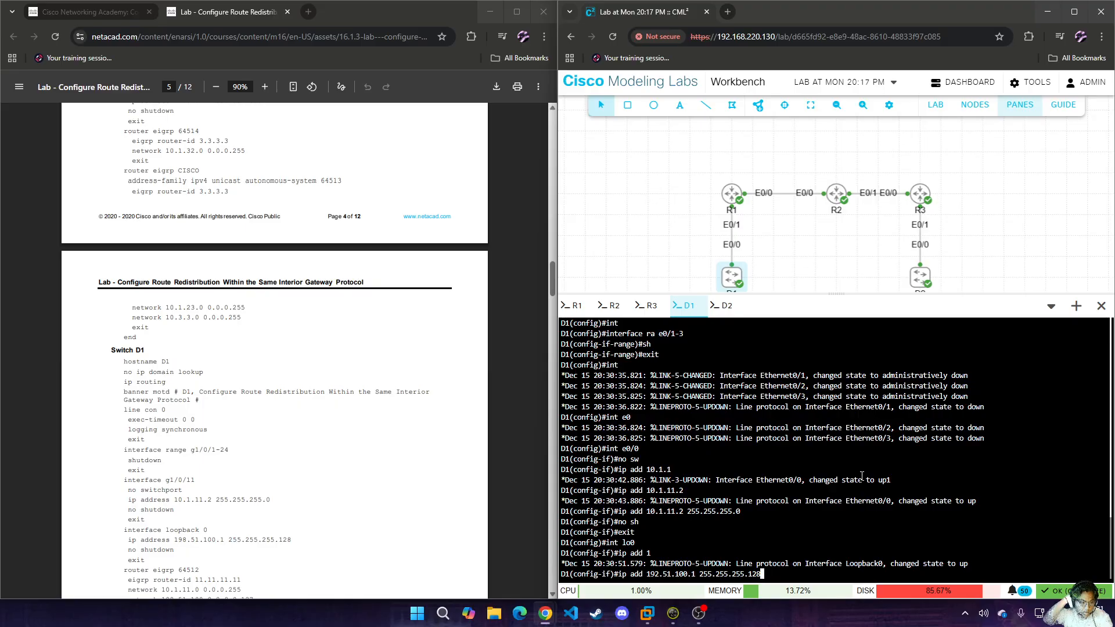
key("Return")
type("no sh")
key("Return")
type("exit")
key("Return")
Start EIGRP process 64512 on D1.
type("int")
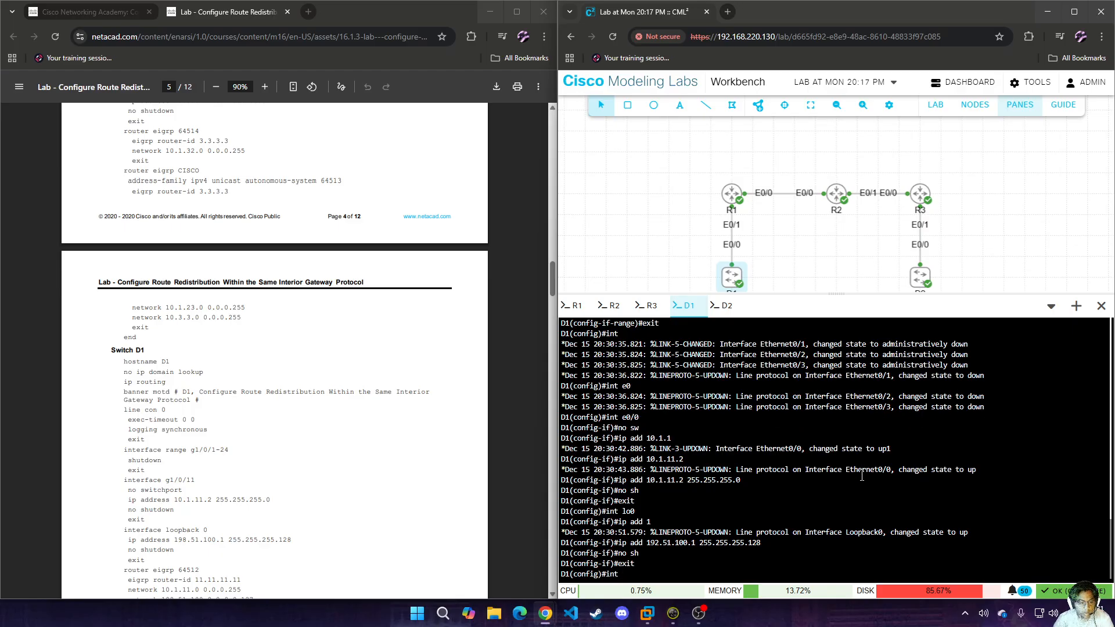
key("BackSpace")
key("BackSpace")
key("BackSpace")
type("router")
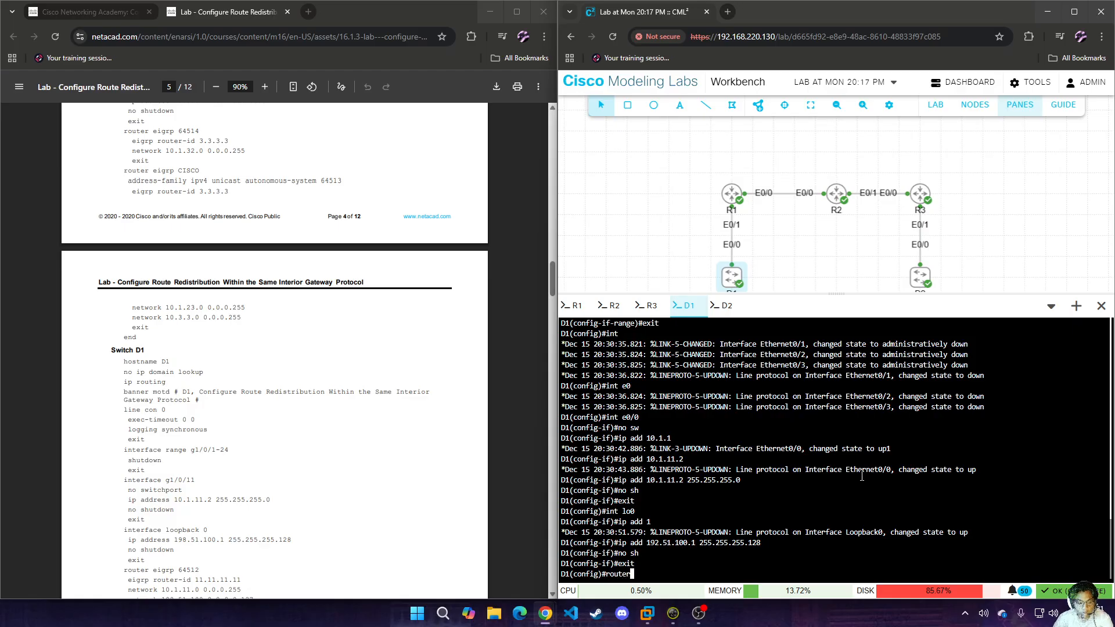
type(" ei")
key("Tab")
type("64512")
key("Return")
Set the router ID of D1's EIGRP process to 11.11.11.11.
type("ei")
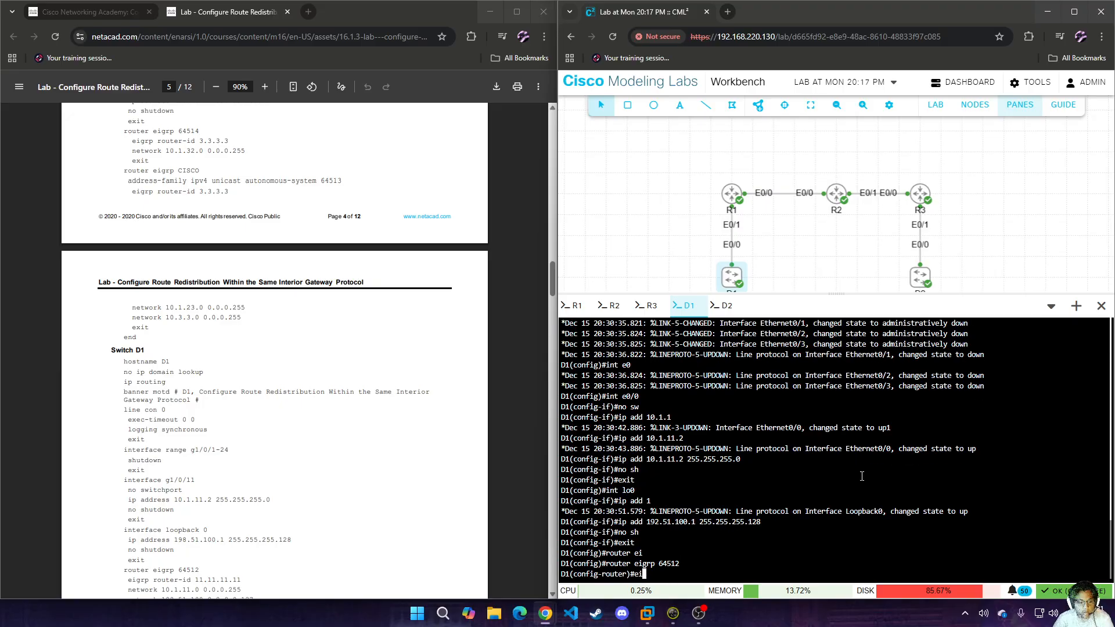
key("Tab")
type("ro")
key("Tab")
type("1.1.1.1")
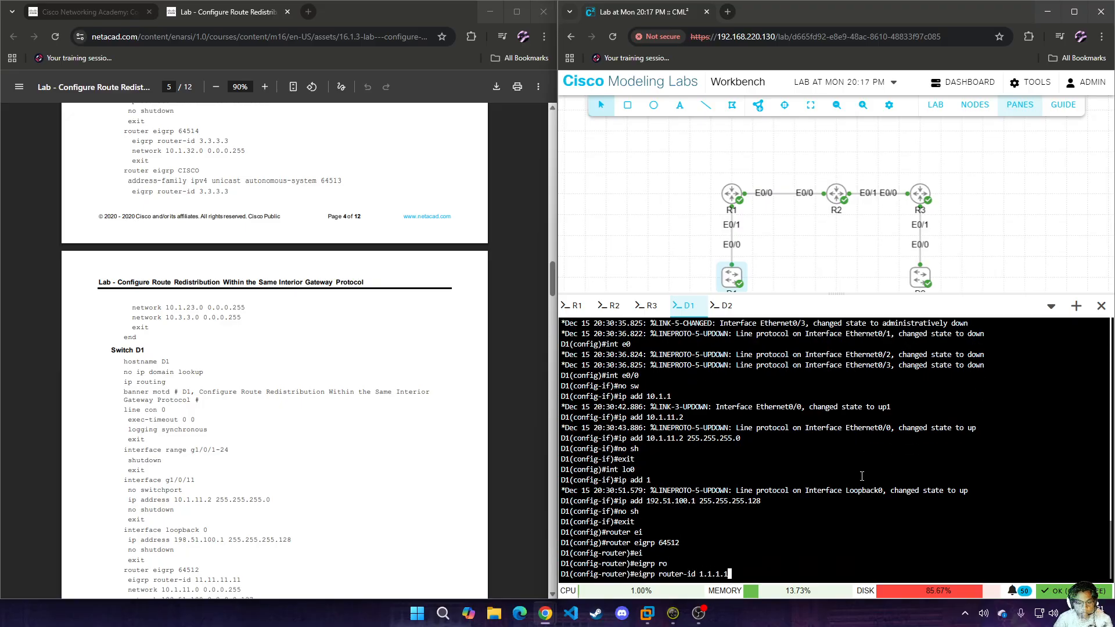
key("BackSpace")
key("BackSpace")
key("BackSpace")
key("BackSpace")
key("BackSpace")
key("BackSpace")
type("1.11.")
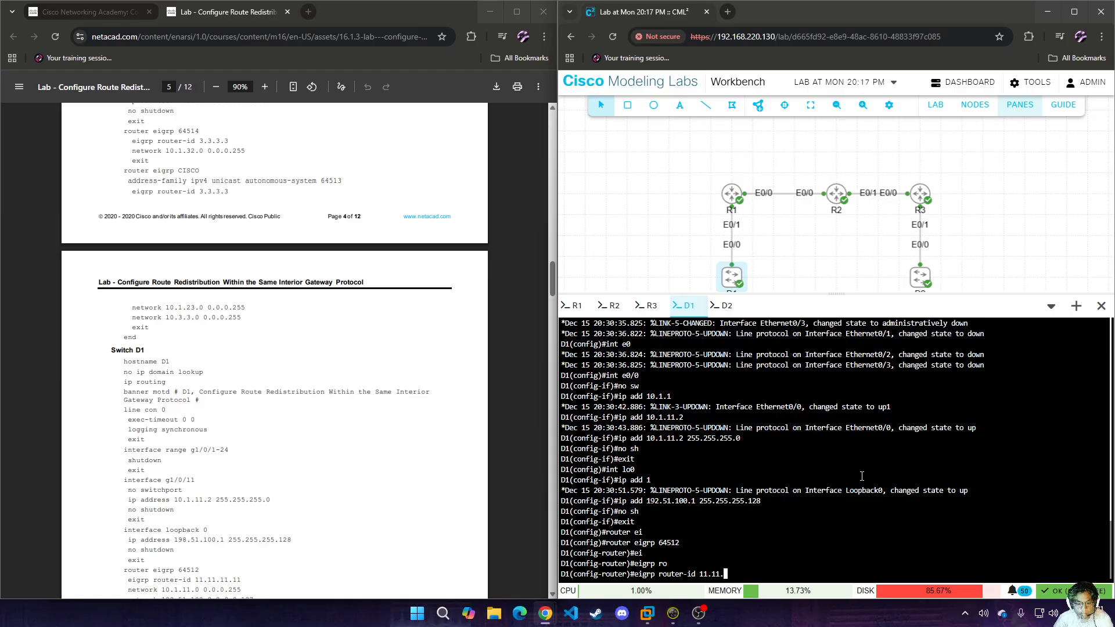
type("11.11")
key("Return")
Advertise network 10.1.11.0 with wildcard mask 0.0.0.255 in D1's EIGRP process 64512.
type("net")
key("Tab")
type("10.1.")
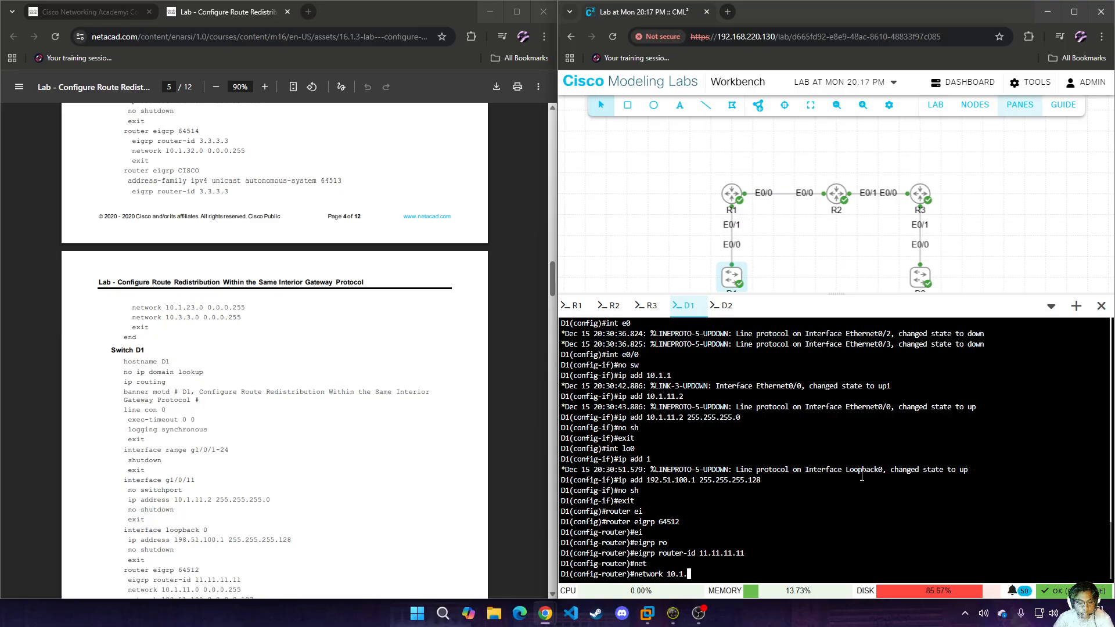
type("11.0 0.0.0.255")
key("Return")
scroll(285, 361, "down", 3)
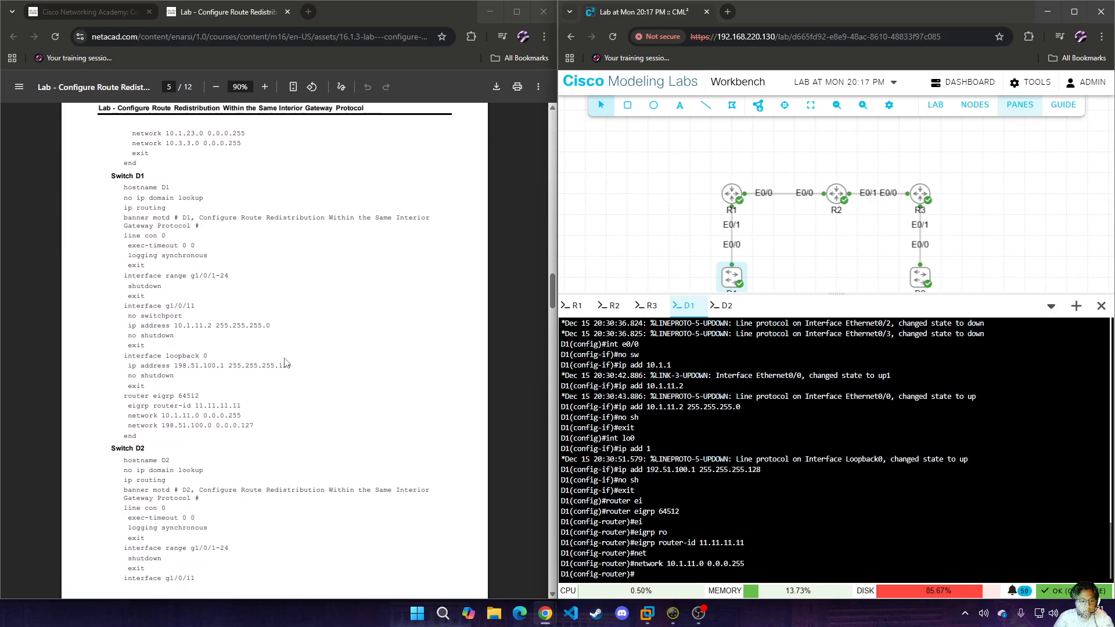
type("net")
key("Tab")
type("1")
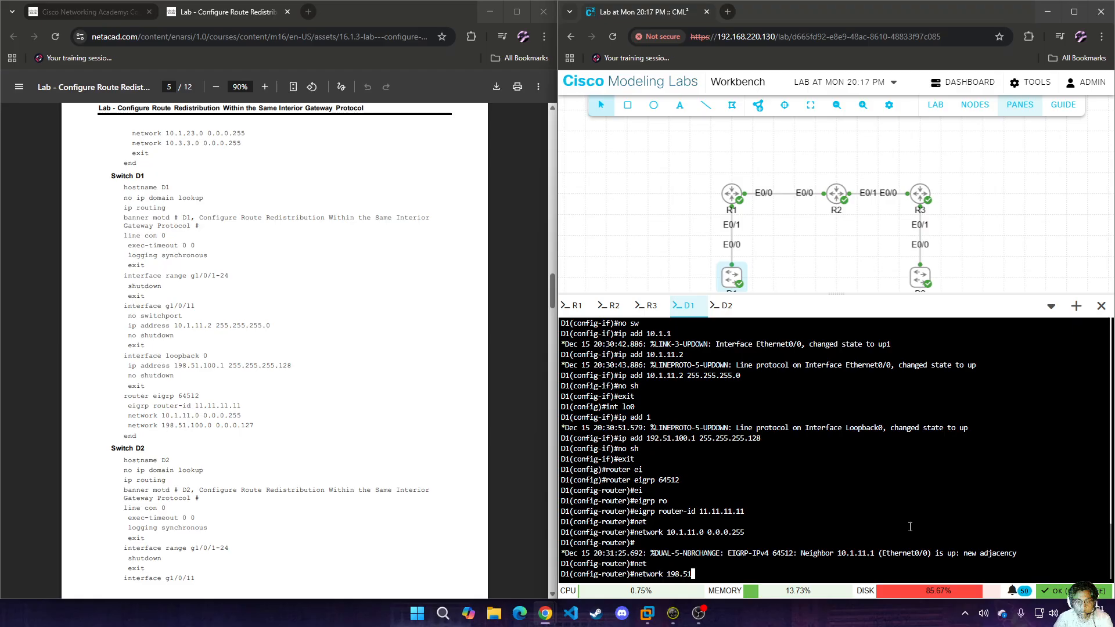
key("BackSpace")
key("BackSpace")
key("BackSpace")
key("BackSpace")
key("BackSpace")
key("BackSpace")
key("BackSpace")
key("BackSpace")
key("BackSpace")
key("BackSpace")
key("BackSpace")
key("BackSpace")
key("BackSpace")
key("BackSpace")
type("int")
key("BackSpace")
key("BackSpace")
key("BackSpace")
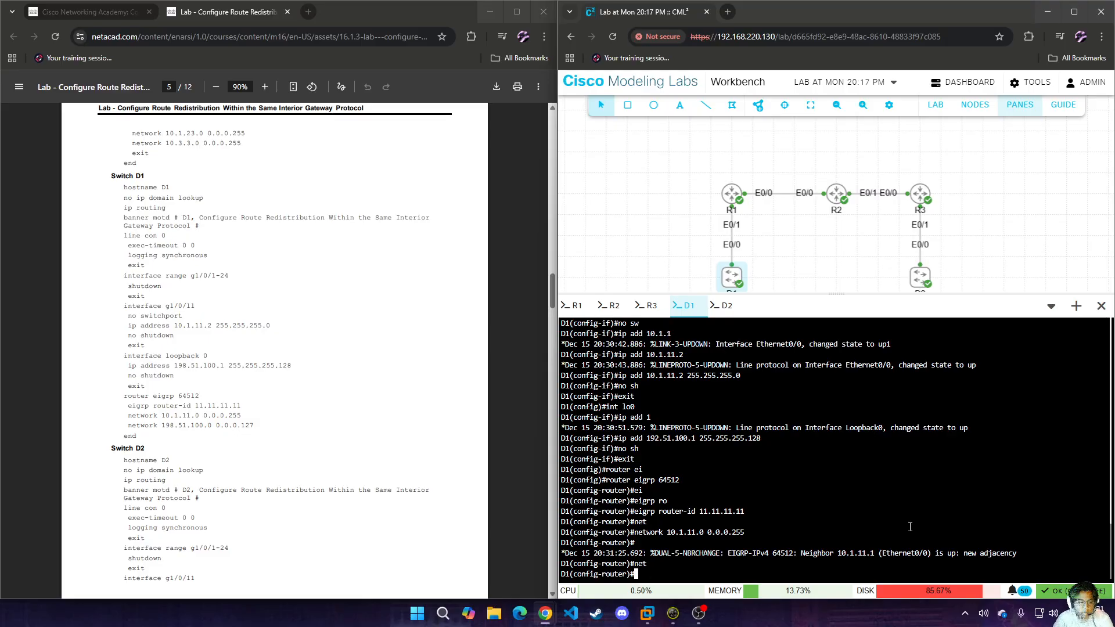
Advertise network 198.51.100.0 with wildcard mask 0.0.0.127 in D1's EIGRP process and leave router configuration.
type("net")
key("Tab")
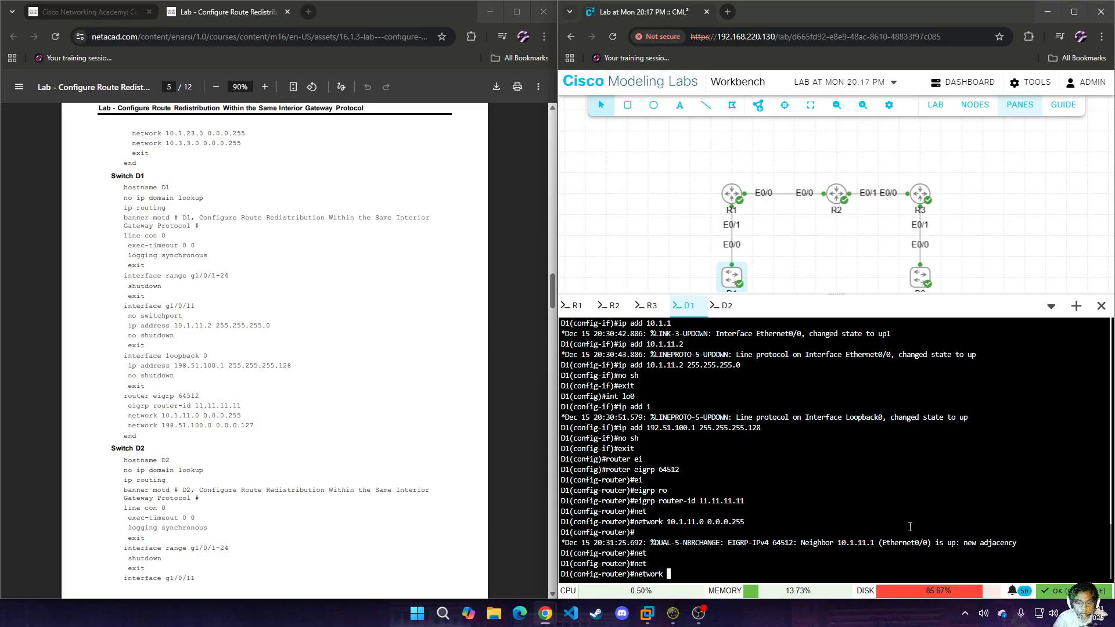
type("198.51.100.1")
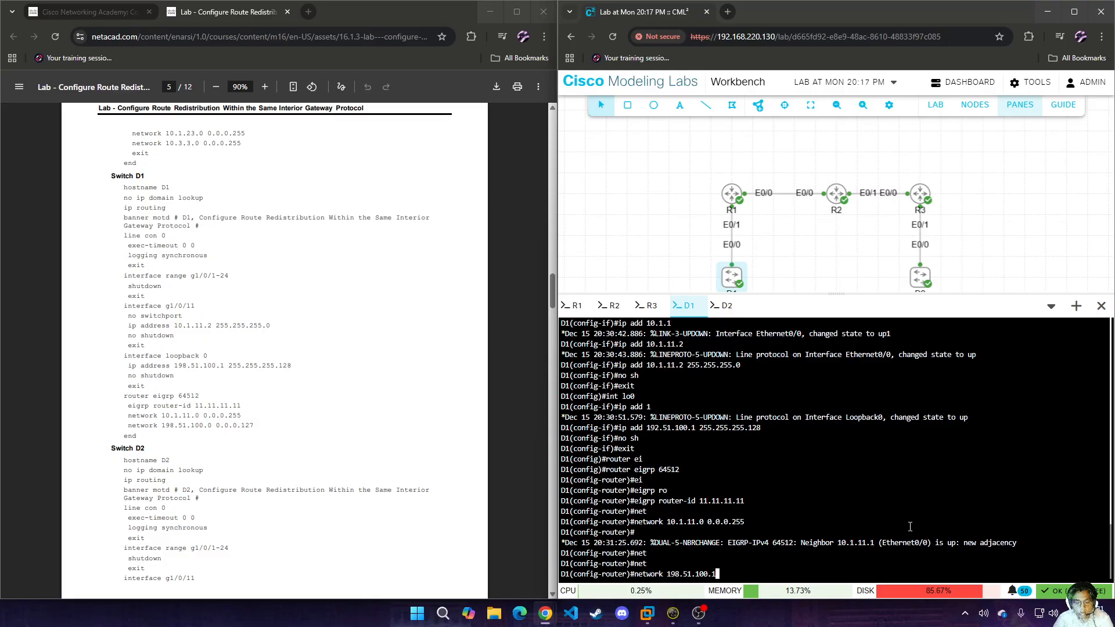
key("BackSpace")
type("0 0.0.0.127")
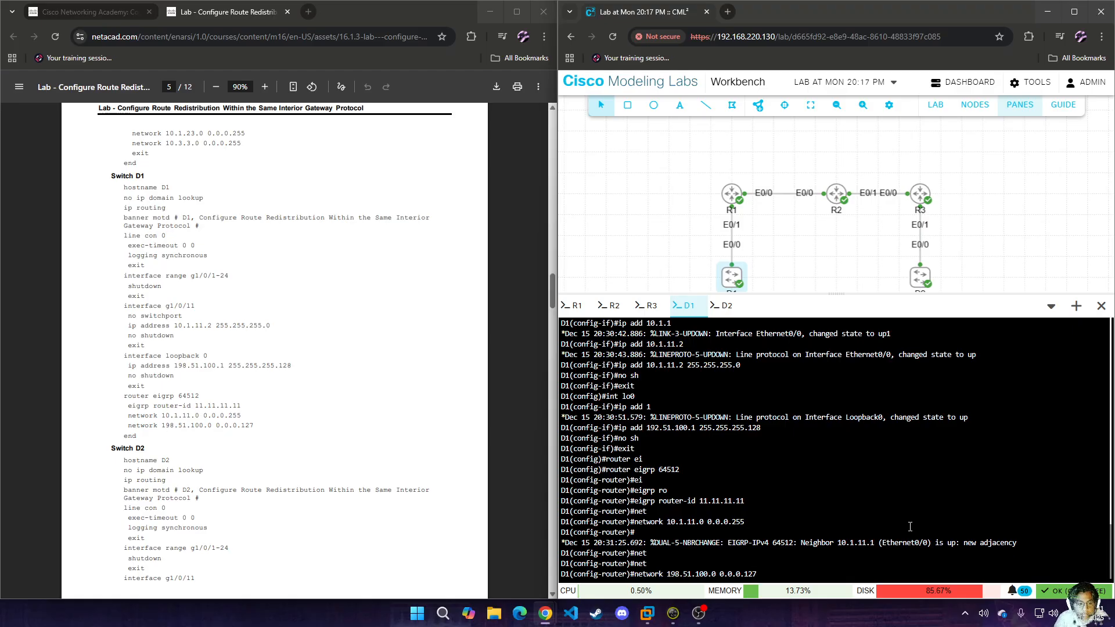
key("Return")
type("exit")
key("Return")
Set D1's Loopback0 address to 198.51.100.1 with mask 255.255.255.128 and list the brief IP interface summary.
type("int ")
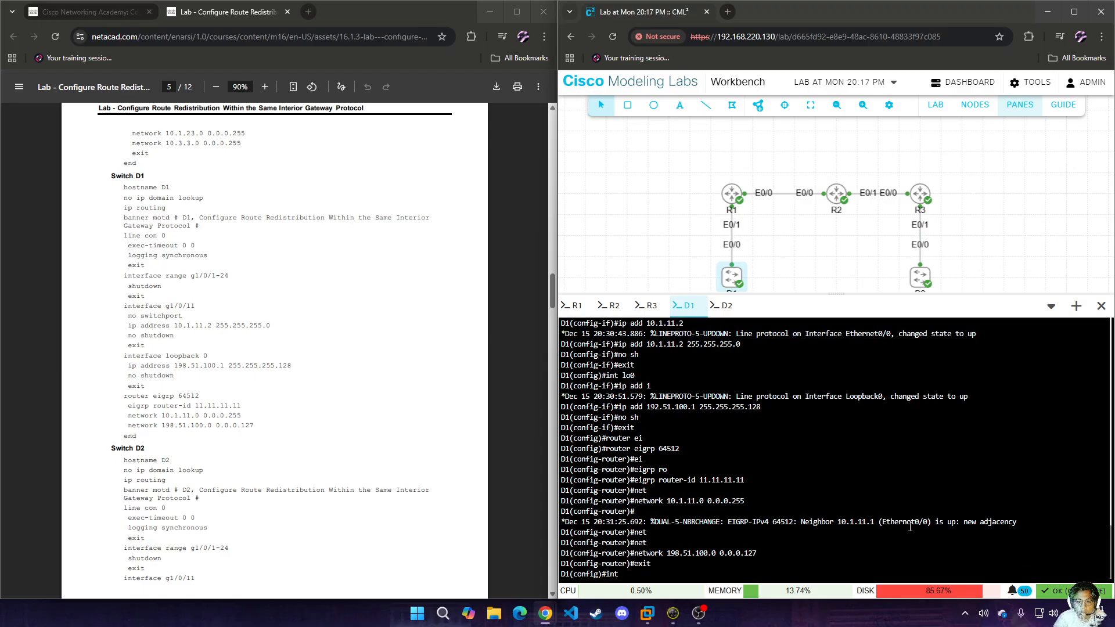
type("lo0")
key("Return")
type("ip add no ip 19")
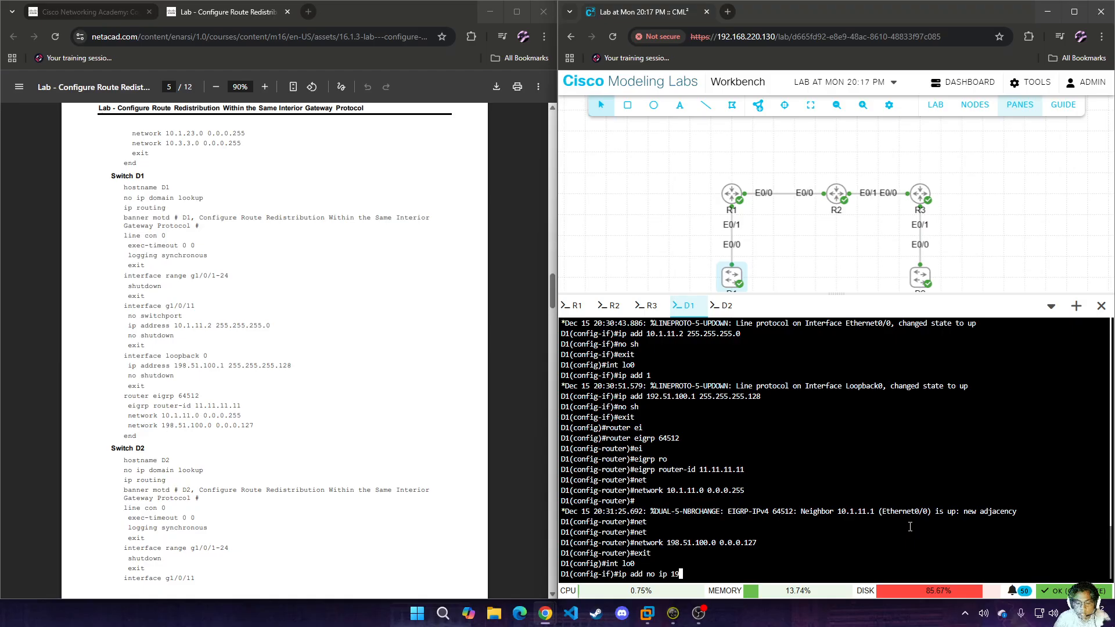
key("BackSpace")
key("BackSpace")
key("BackSpace")
key("BackSpace")
key("BackSpace")
key("BackSpace")
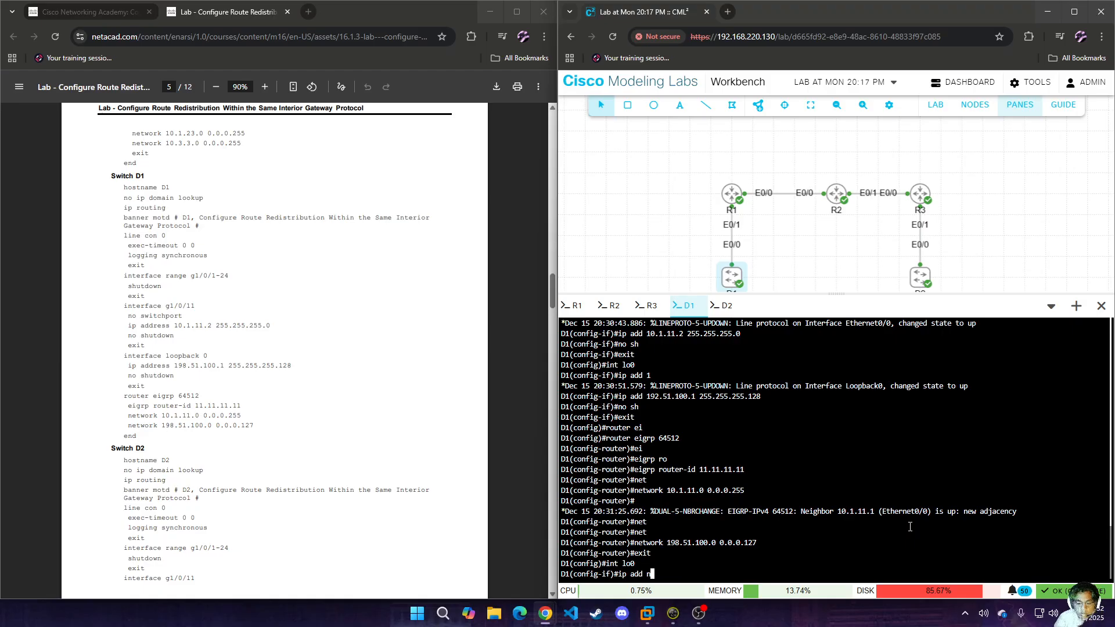
type("192")
key("BackSpace")
type("8.51.100.1")
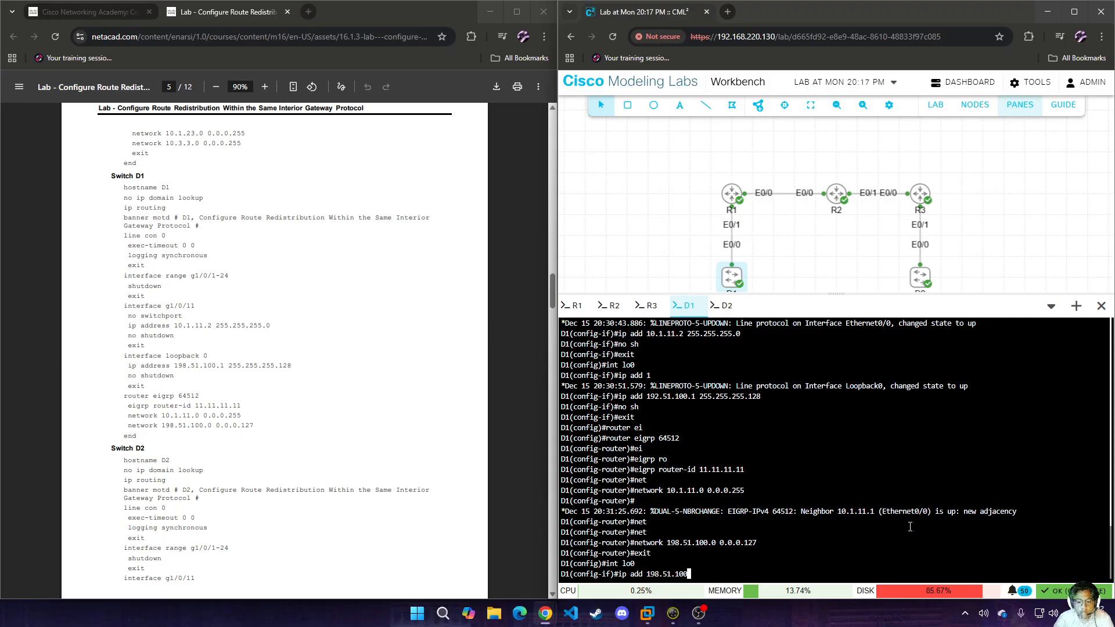
type("55.")
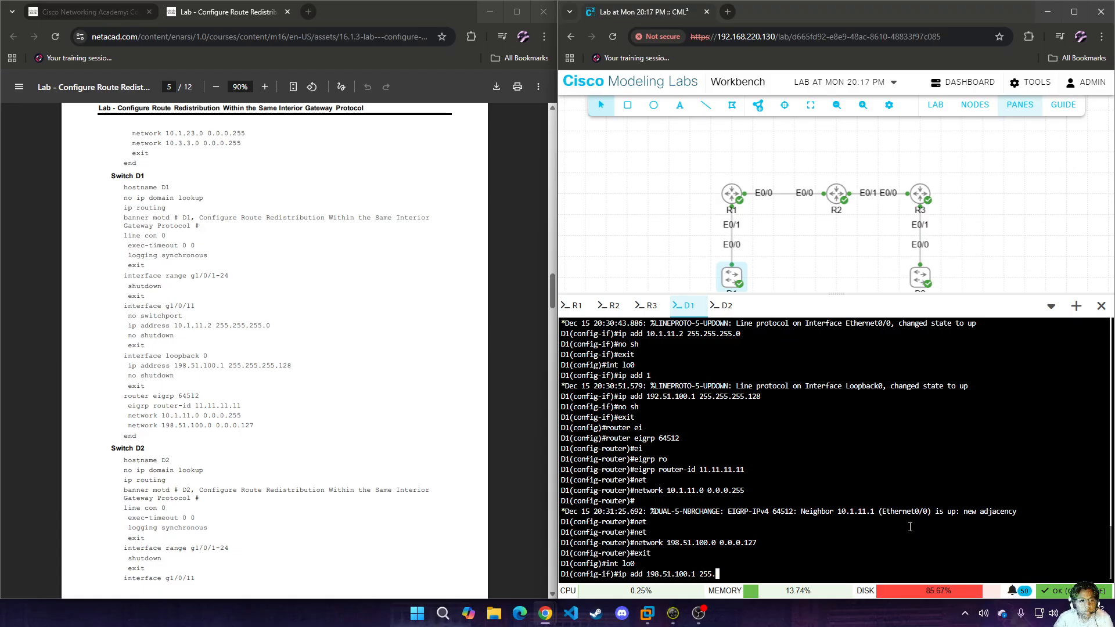
type("255.255.128")
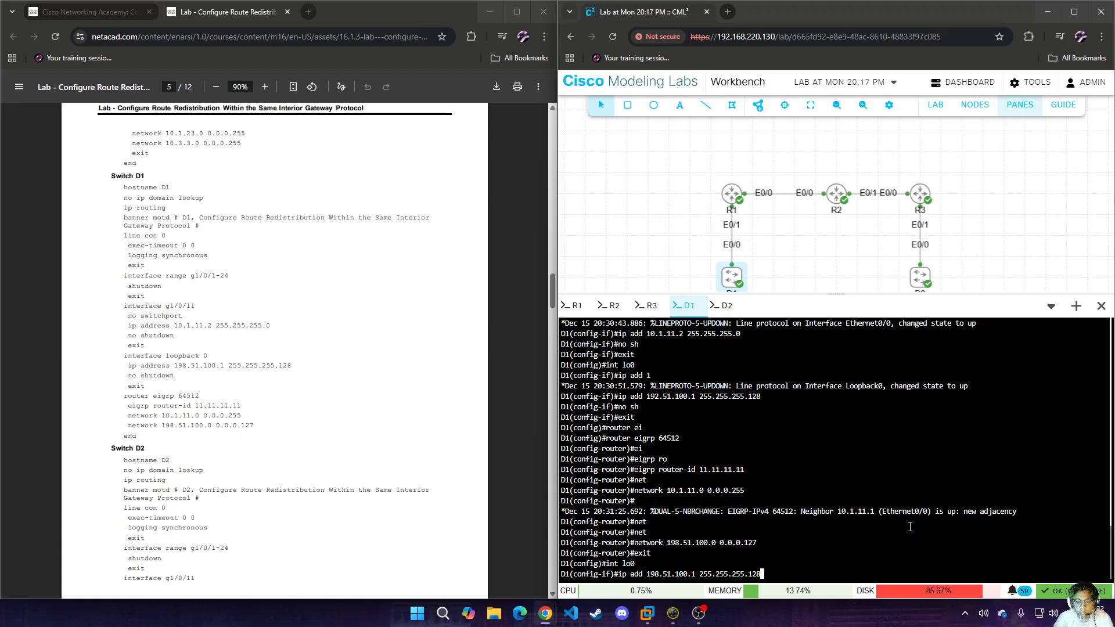
key("Return")
type("do sh ip int br")
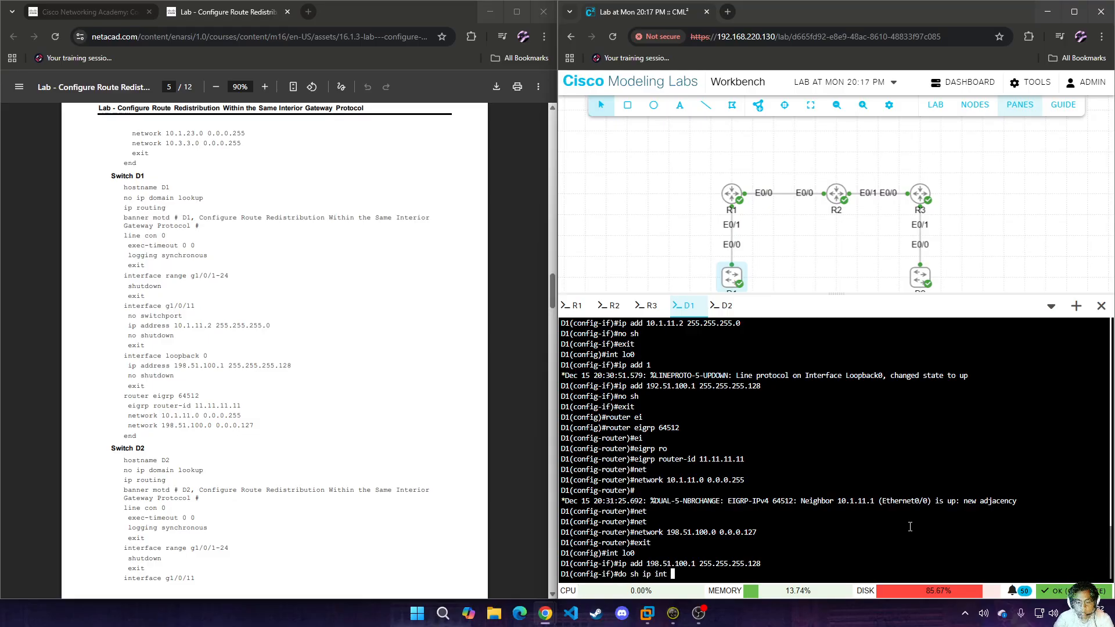
key("Return")
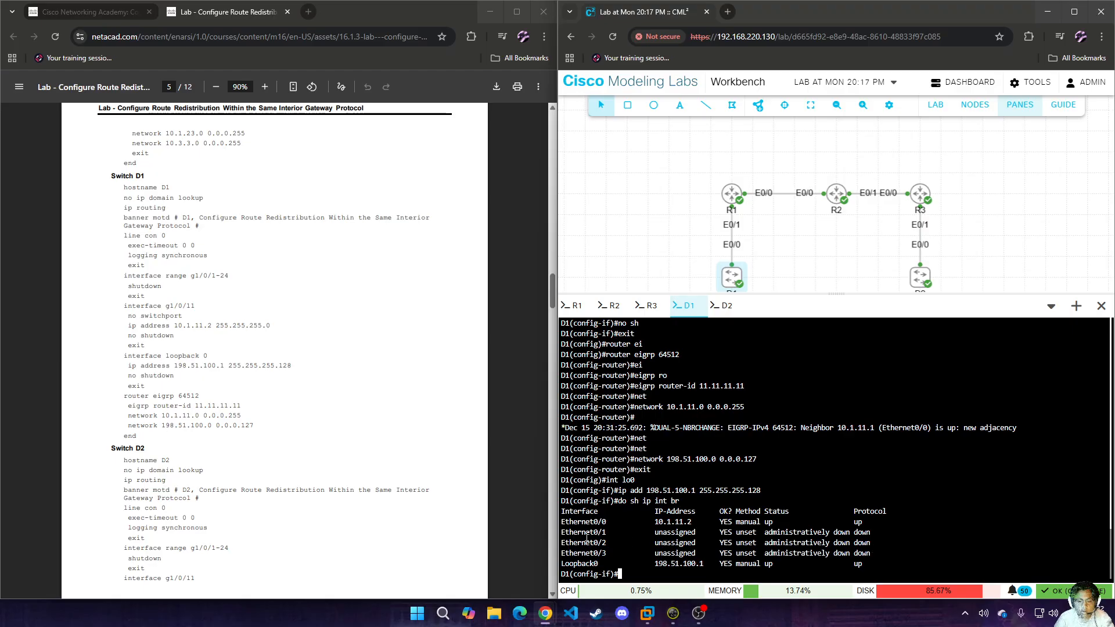
Switch to D2's console and enter global configuration mode.
scroll(349, 470, "down", 4)
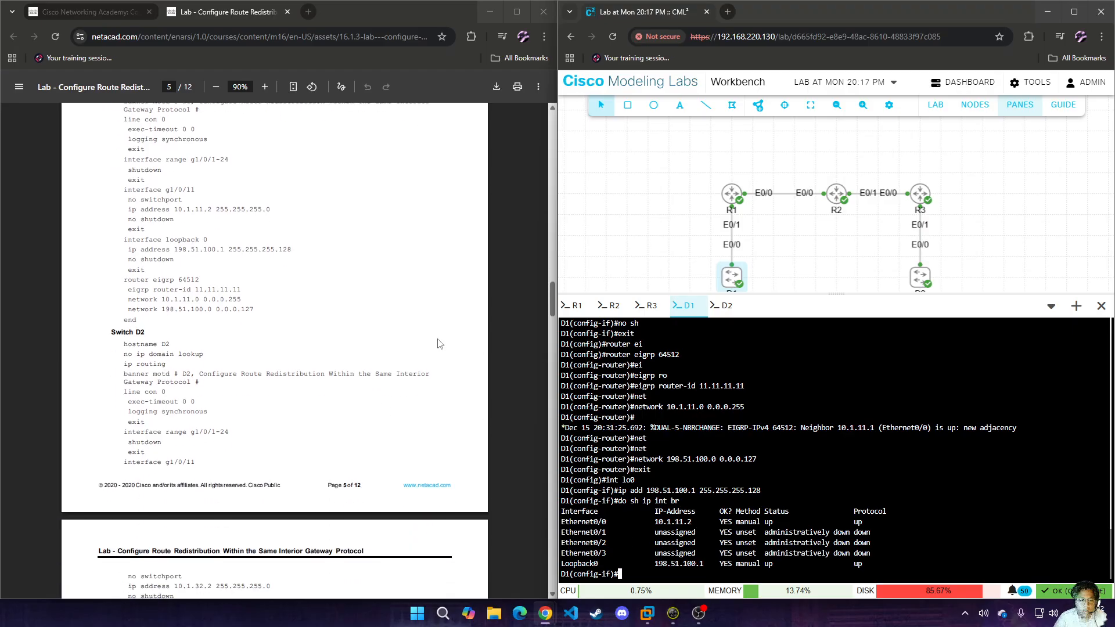
left_click(725, 306)
left_click(812, 451)
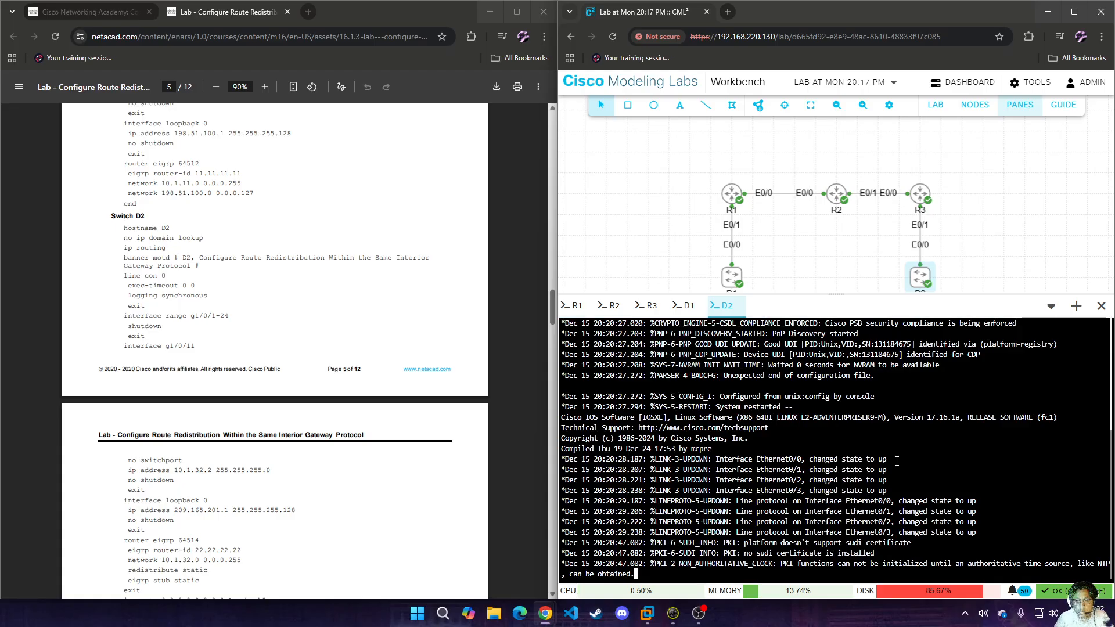
key("Return")
key("Return")
key("Return")
type("en")
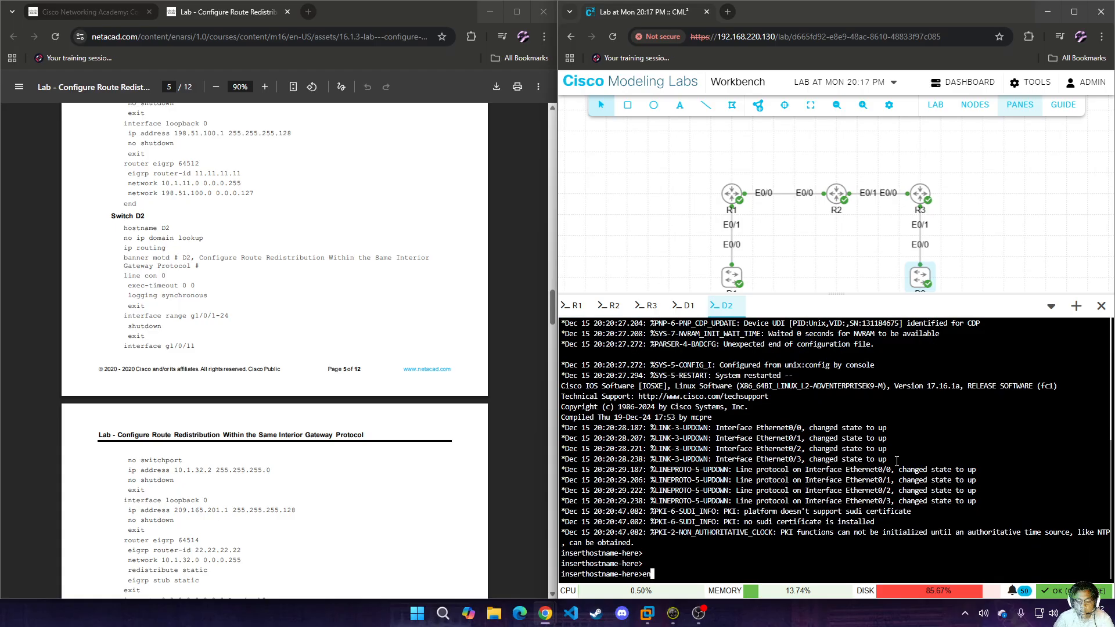
key("Return")
type("conf t")
key("Return")
Set the switch's hostname to D2.
type("hos")
key("Tab")
type("D2")
key("Return")
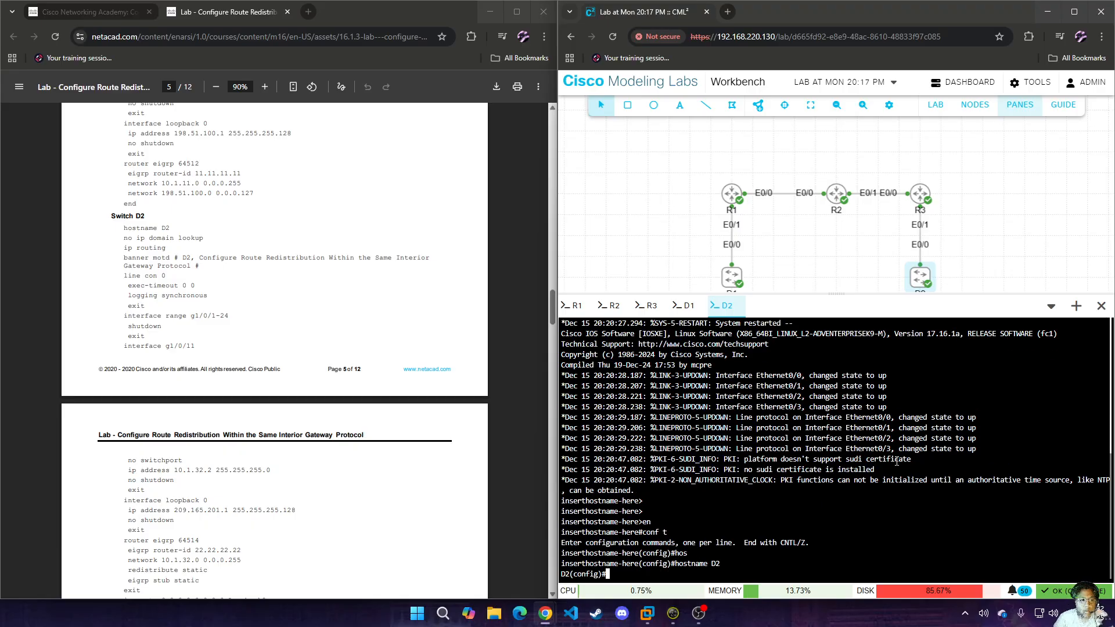
Disable IP domain lookup and enable IP routing on D2.
type("no ip dom")
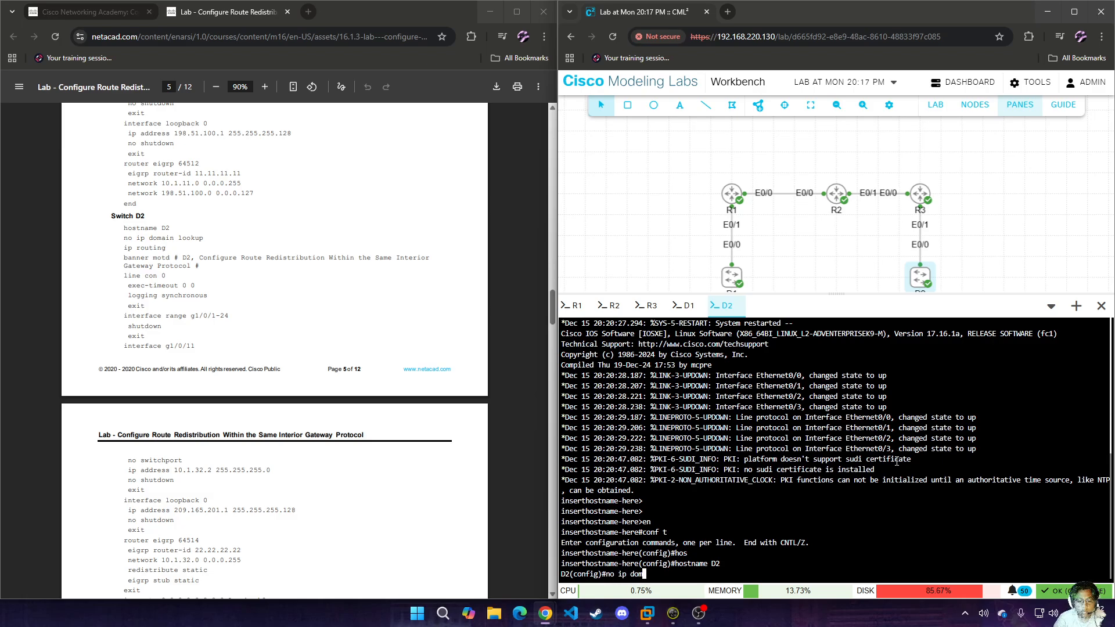
type("ain loo")
key("Tab")
key("Return")
type("ip routi")
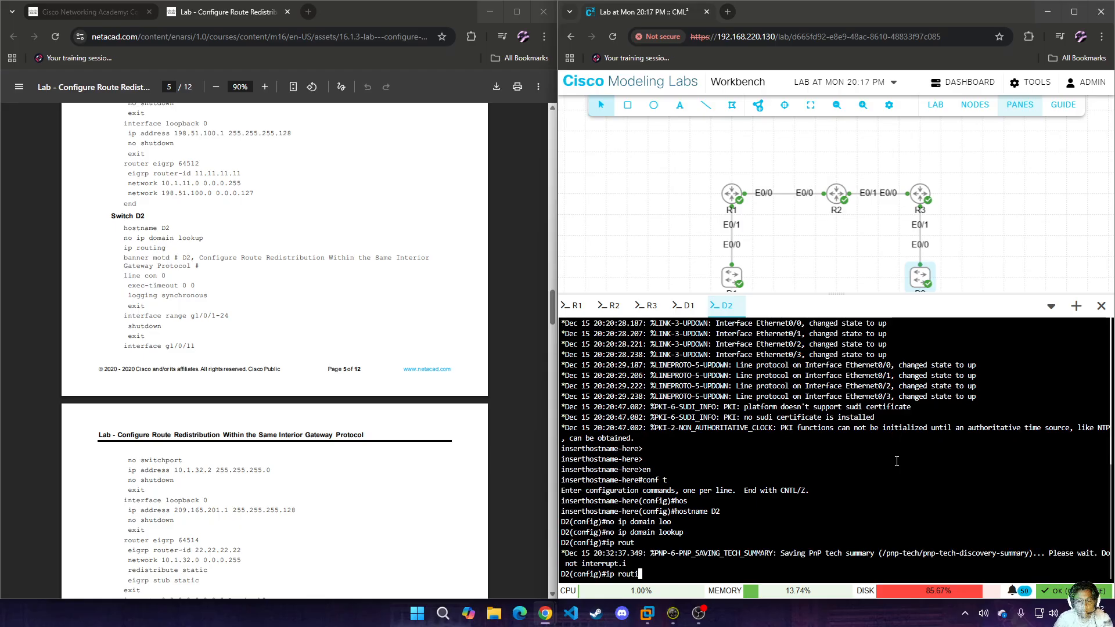
key("Tab")
key("Return")
Set D2's message-of-the-day banner to "D2", using # as the delimiter.
type("bann")
key("Tab")
type("mo")
key("Tab")
type("# D2 #")
key("Return")
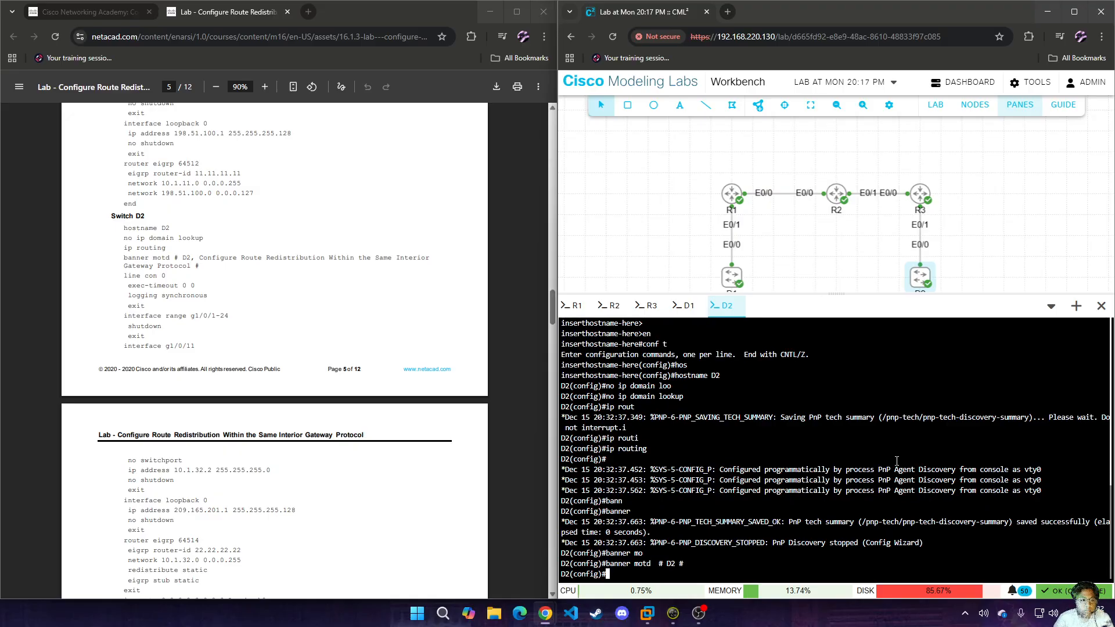
Set the exec timeout of D2's console line 0 to 0 0.
type("line con 0")
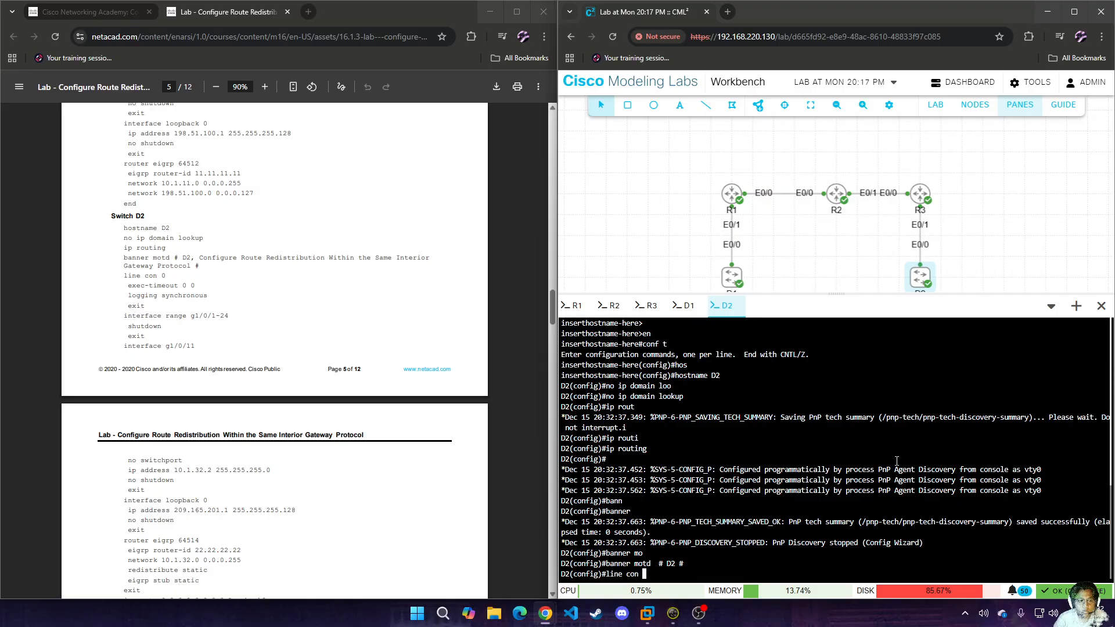
key("Return")
type("exec-t")
key("Tab")
type("0 0")
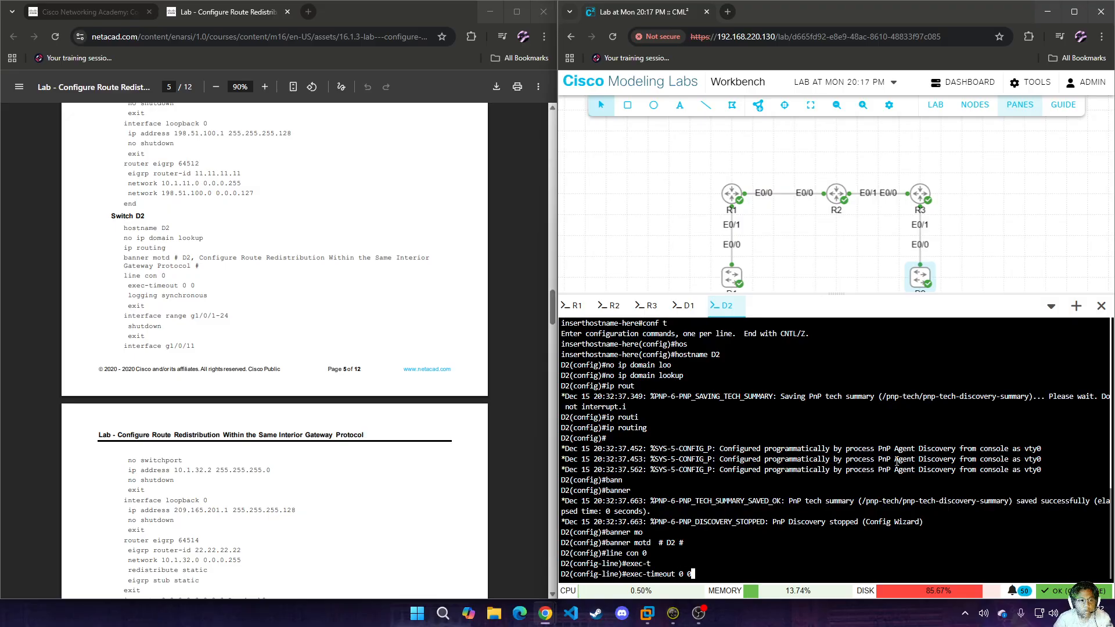
key("Return")
Enable synchronous logging on D2's console line and leave line configuration.
type("logg")
key("Tab")
type("sy")
key("Tab")
key("Return")
type("exit")
key("Return")
Shut down D2's interfaces e0/1 through e0/3 and leave interface range configuration.
type("int ")
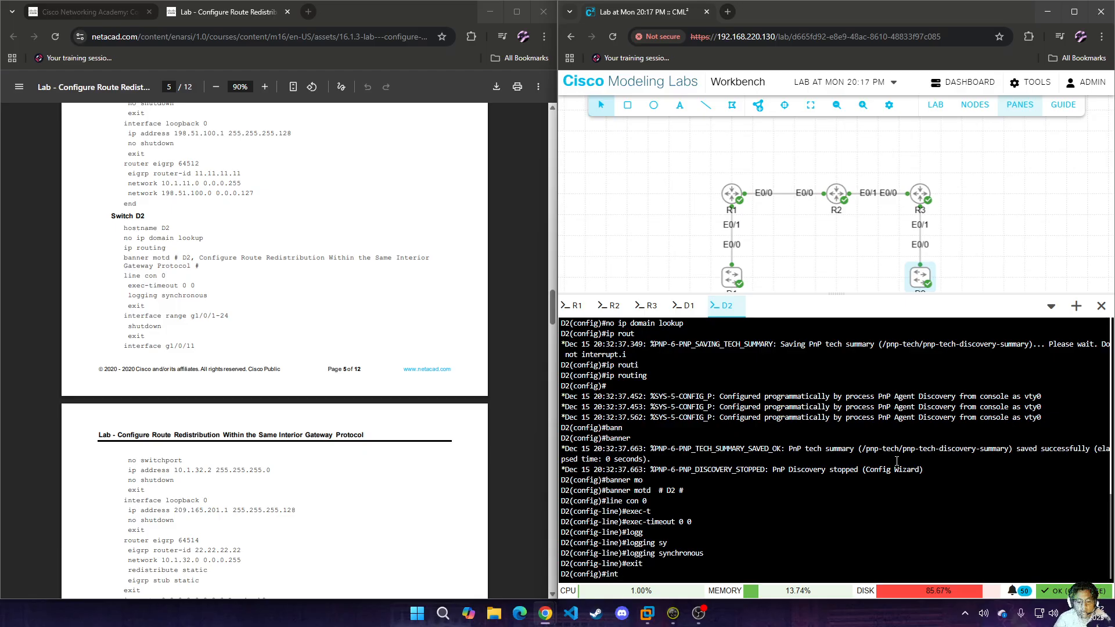
type("ra e0/1-3")
key("Return")
type("sh")
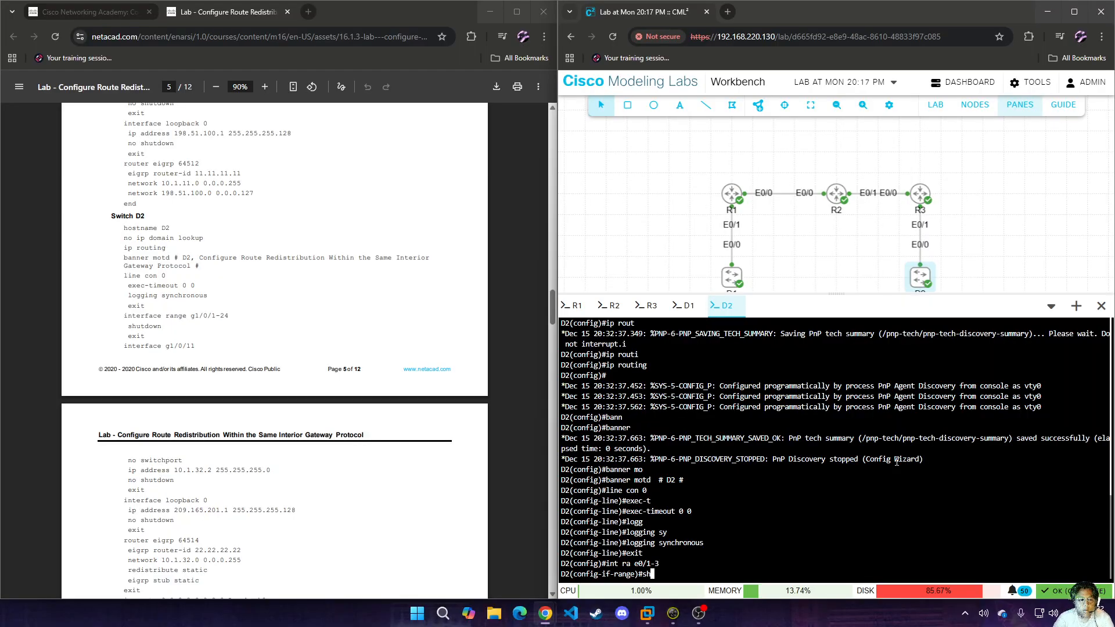
key("Return")
type("exit")
key("Return")
Turn D2's interface e0/0 into a routed port by disabling switchport mode.
type("int e0/0")
key("Return")
type("no s")
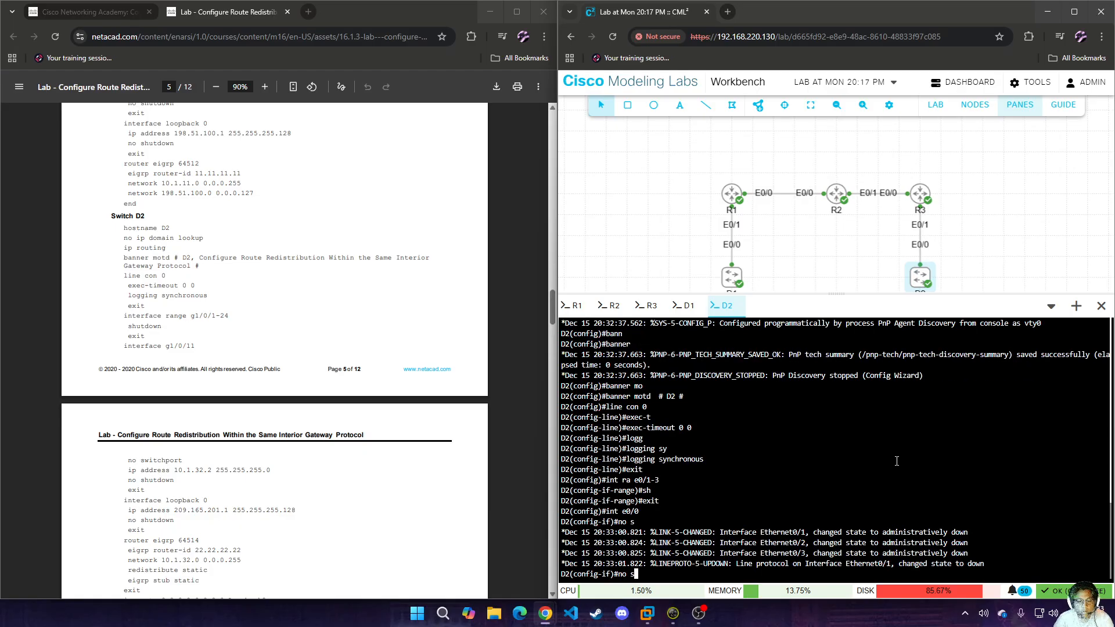
type("w")
key("Return")
Assign 10.1.32.2 with mask 255.255.255.0 to D2's e0/0, enable the interface and leave its configuration.
type("ip add 10.1.32.2")
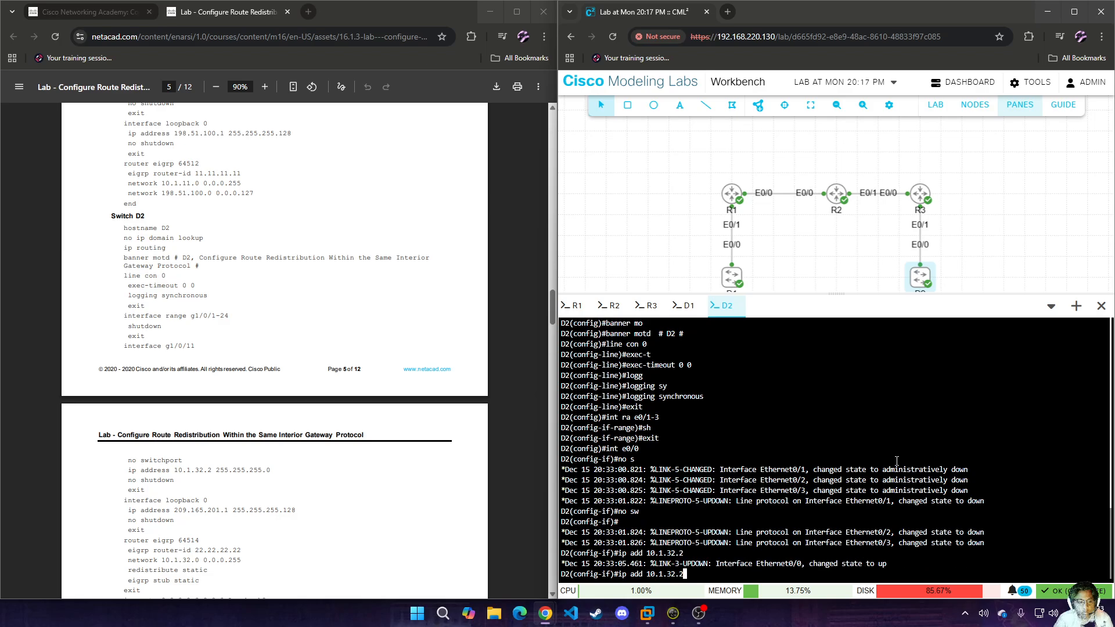
type(" 255.255.255.0")
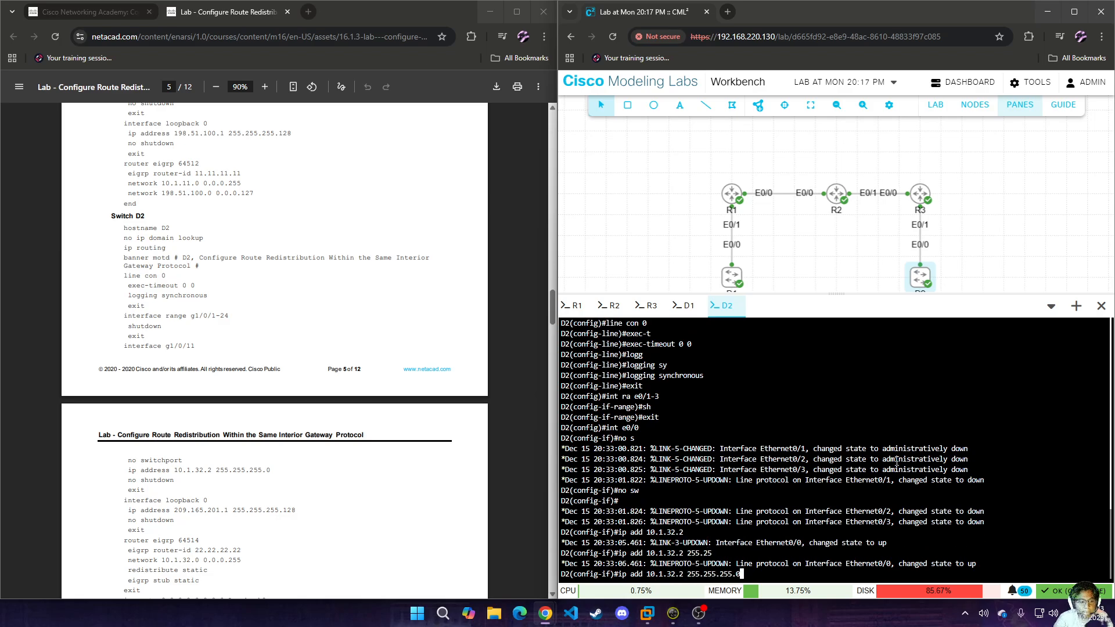
key("Return")
type("no sh")
key("Return")
type("exit")
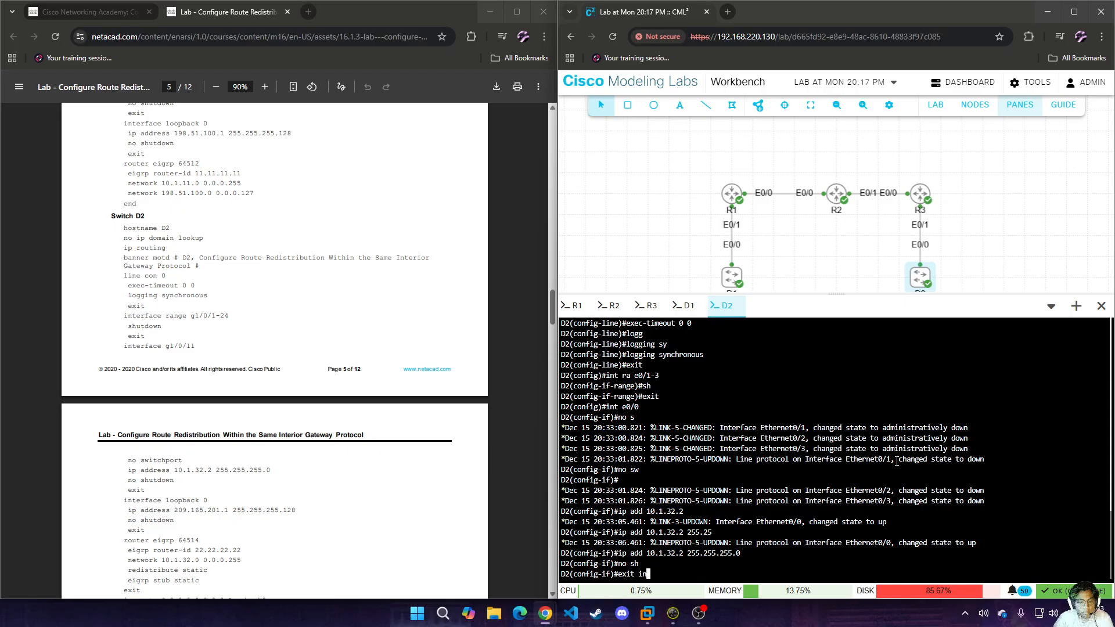
key("Return")
Create Loopback 0 on D2 with address 209.165.201.1 and mask 255.255.255.128, enable it and leave its configuration.
type("int l")
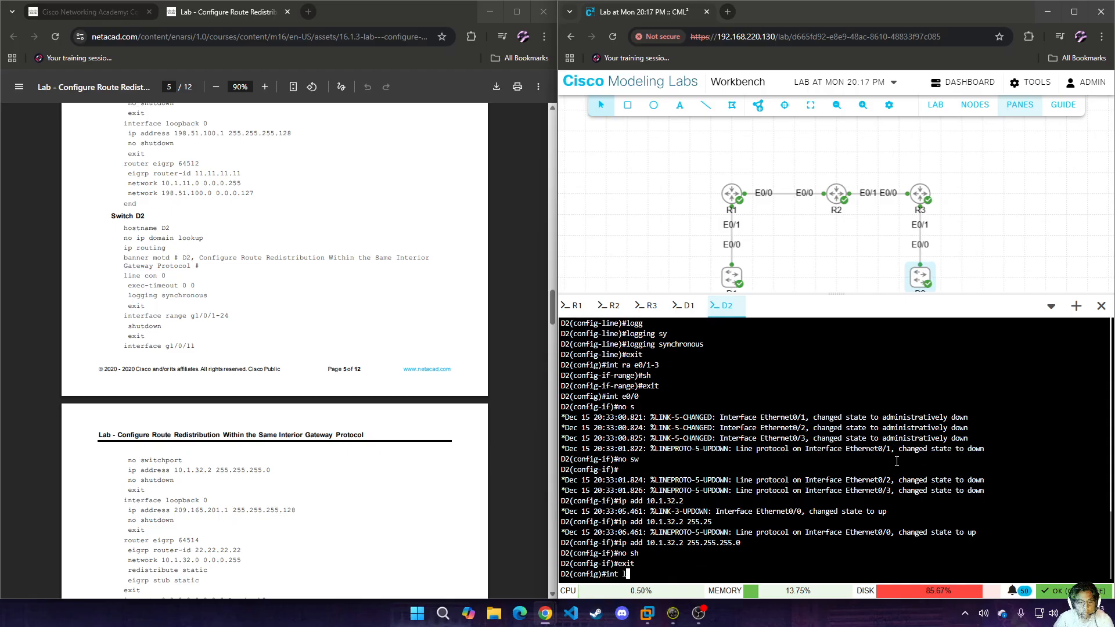
type("o 0")
key("Return")
type("i")
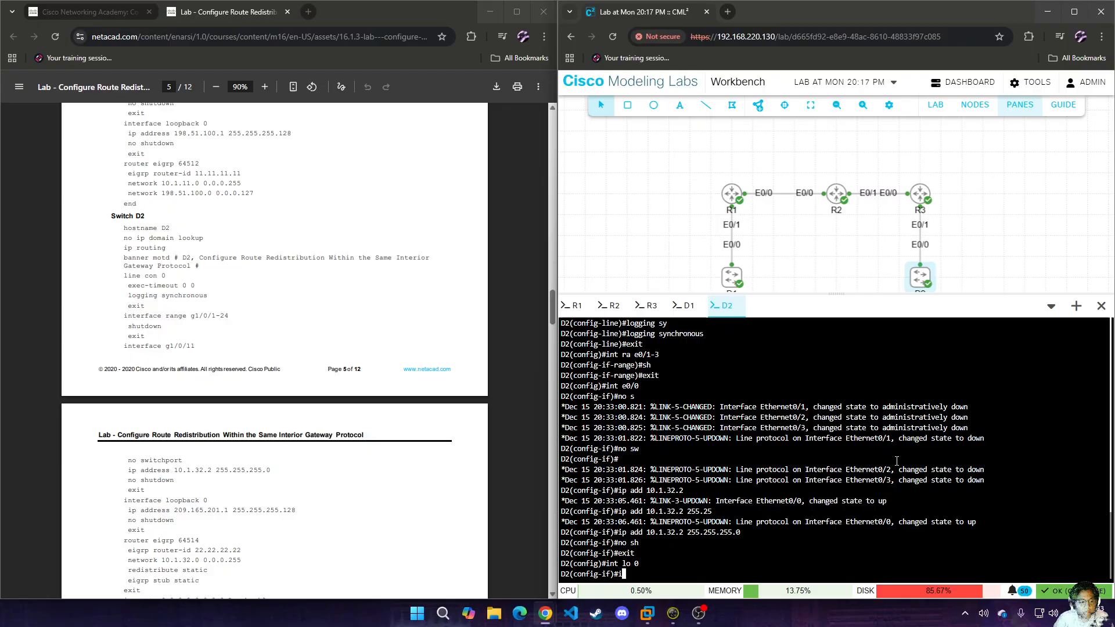
type("p add 209.165.201.1 255.255.255.128")
key("Return")
type("no sh")
key("Return")
type("exit")
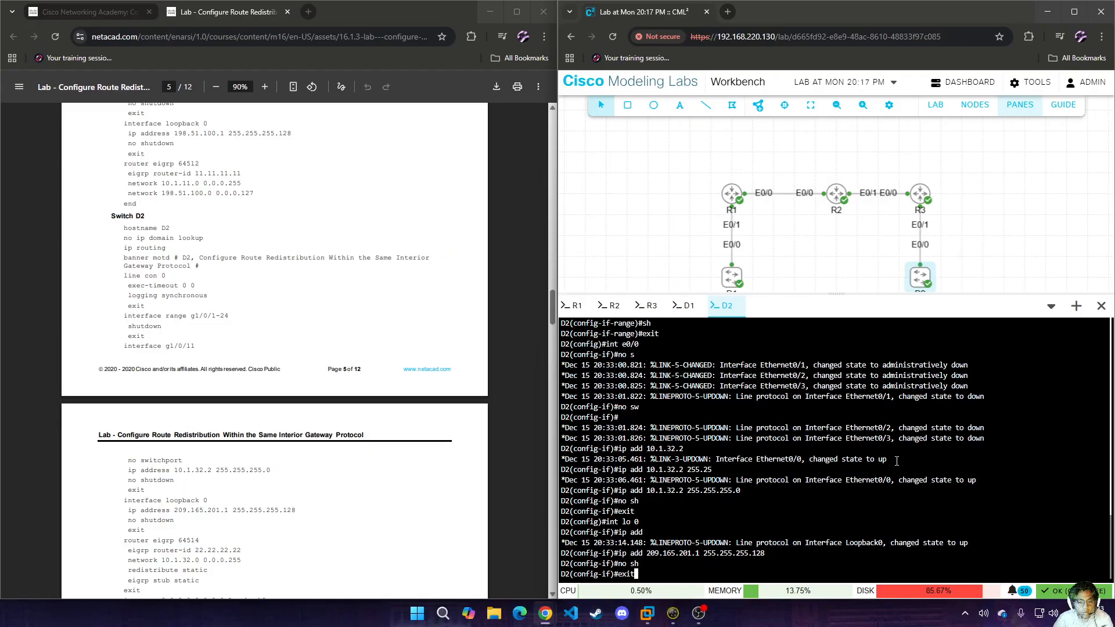
key("Return")
Start EIGRP process 64514 on D2.
type("router ei")
key("Tab")
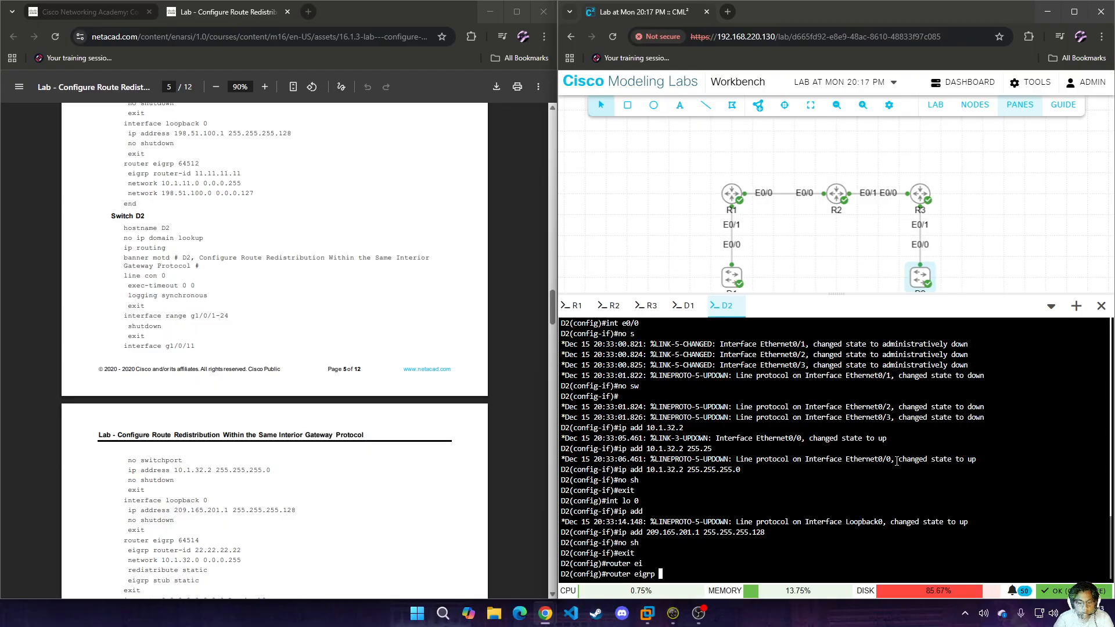
type("64514")
key("Return")
Set the router ID of D2's EIGRP process to 22.22.22.22.
type("ei")
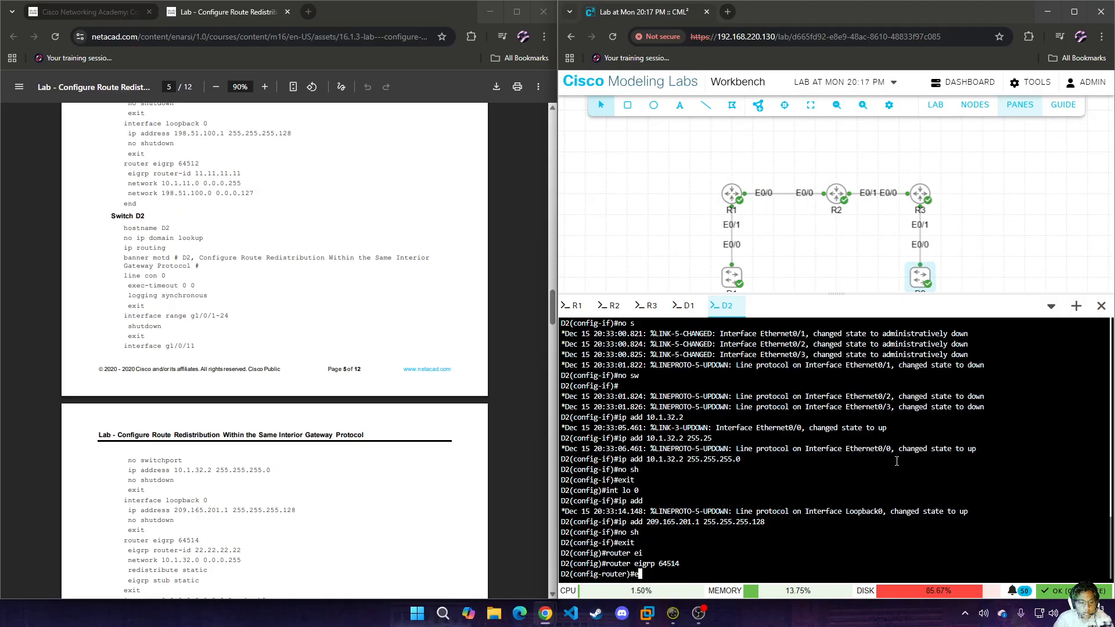
key("Tab")
type("ro")
key("Tab")
type("22.22.")
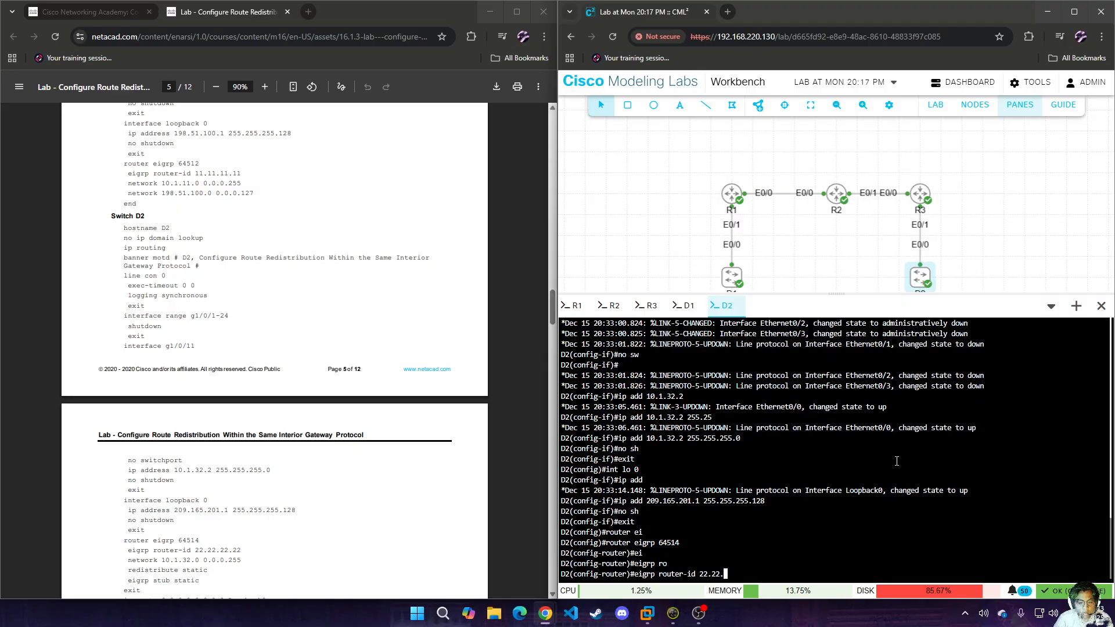
type("22.22")
key("Return")
Advertise network 10.1.32.0 with wildcard mask 0.0.0.255 in D2's EIGRP process 64514.
type("nfig-router)#ne")
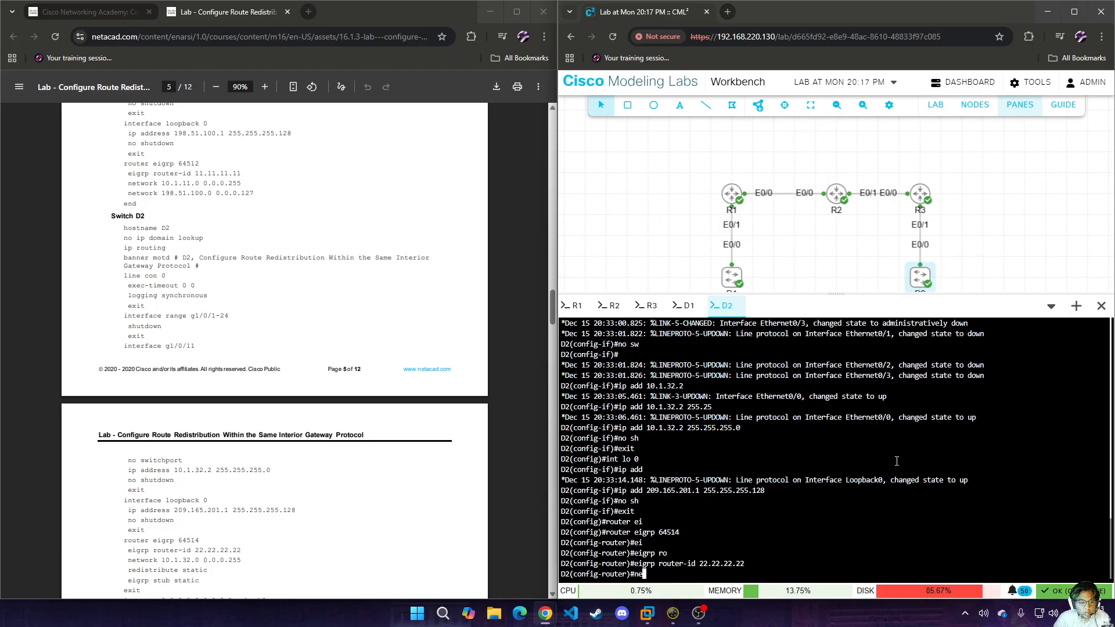
type("t")
key("Tab")
type("10.1.32.0 0.")
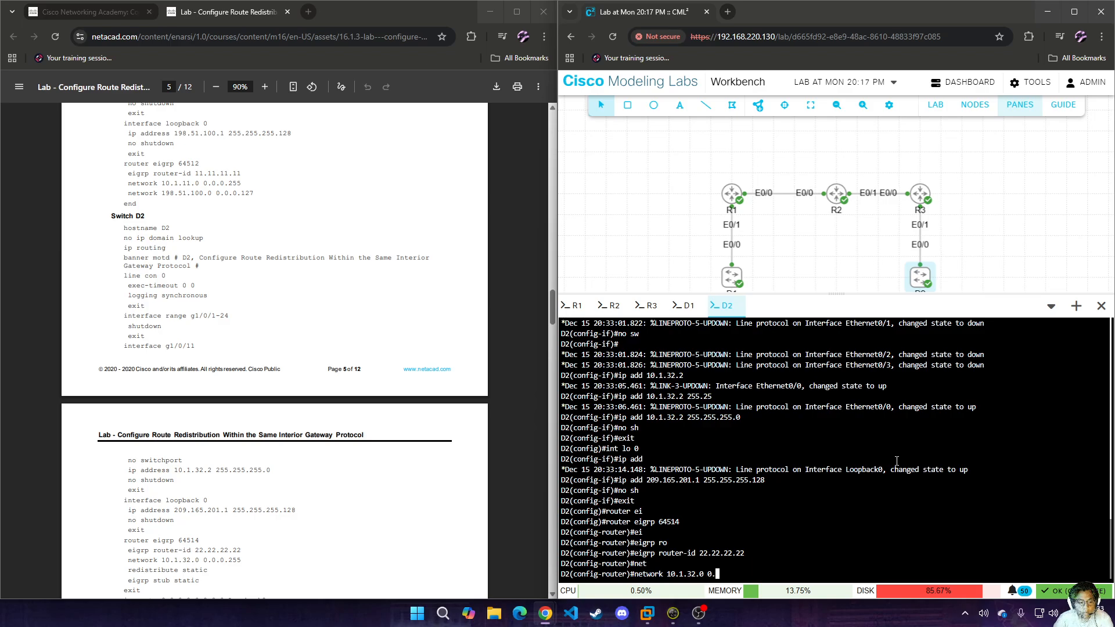
type("0.0.255")
key("Return")
Redistribute static routes into D2's EIGRP process 64514.
type("redi")
key("Tab")
type("st")
key("Tab")
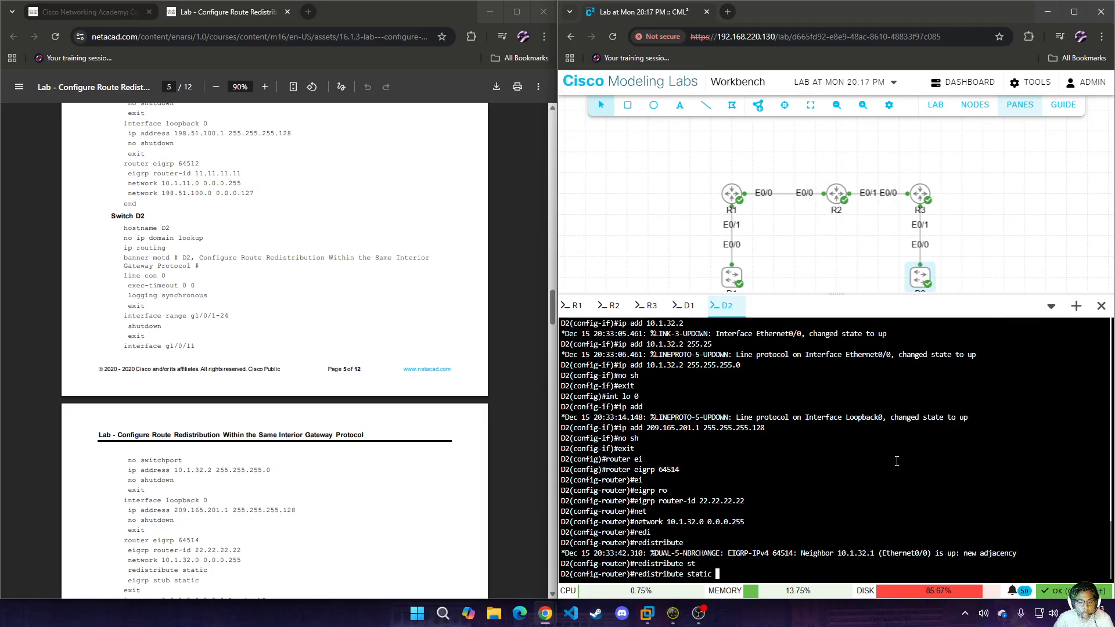
key("Return")
Configure D2's EIGRP process 64514 as a stub with the static option, and leave router configuration mode.
type("eigrp s")
key("Tab")
type("s")
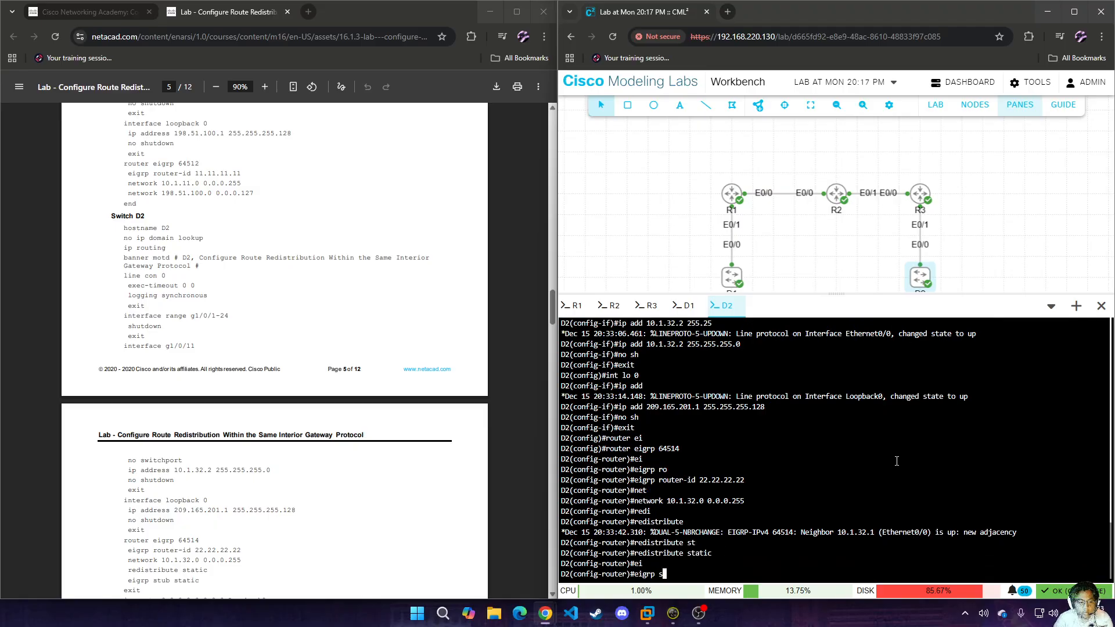
type("t")
key("Tab")
type("ub st")
key("Tab")
key("Return")
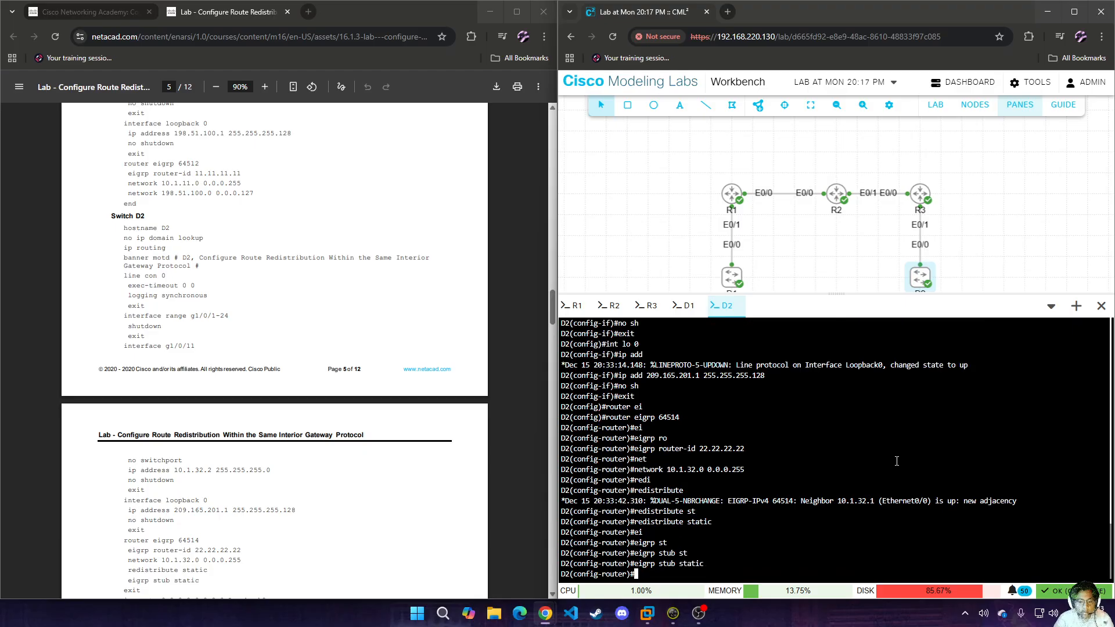
type("exit")
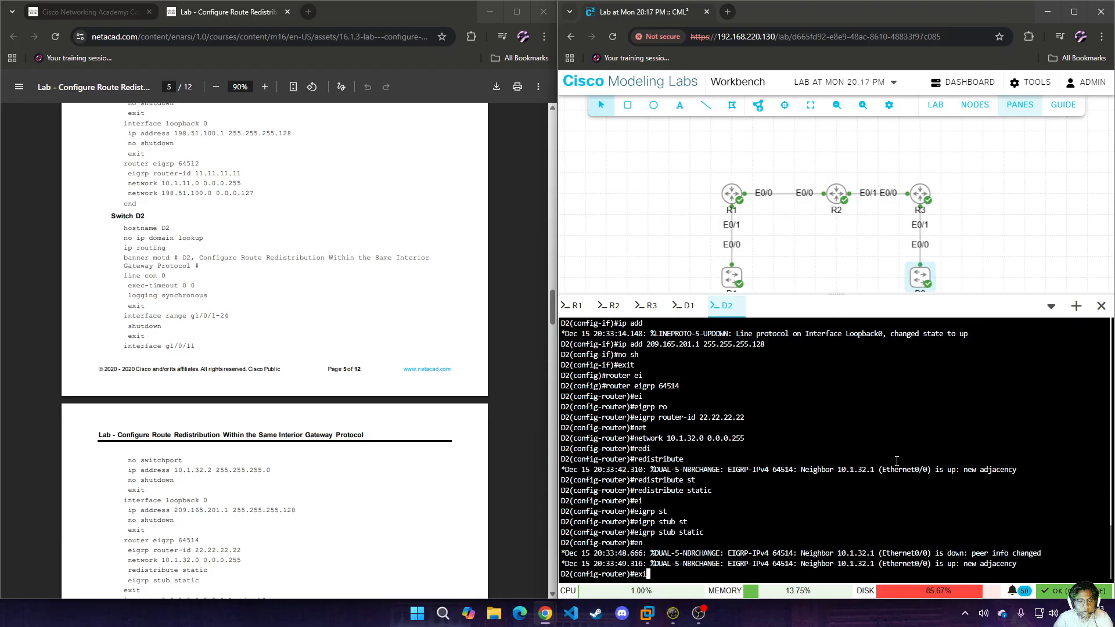
key("Return")
Add a default static route 0.0.0.0 0.0.0.0 through Loopback 0 on D2 and end the configuration session.
scroll(207, 389, "down", 2)
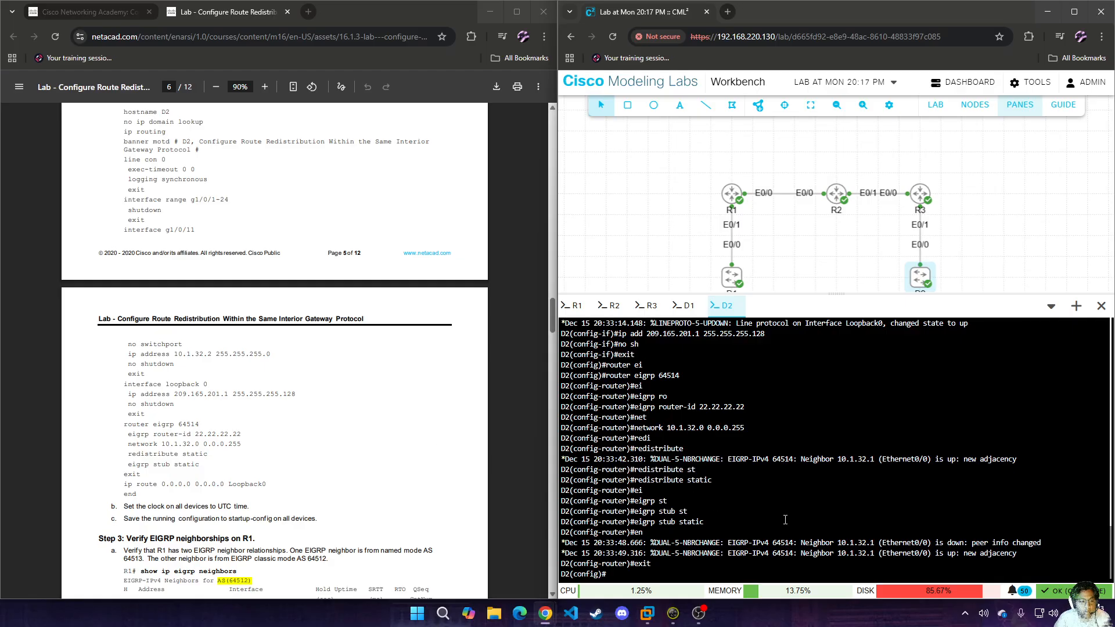
type("ip route")
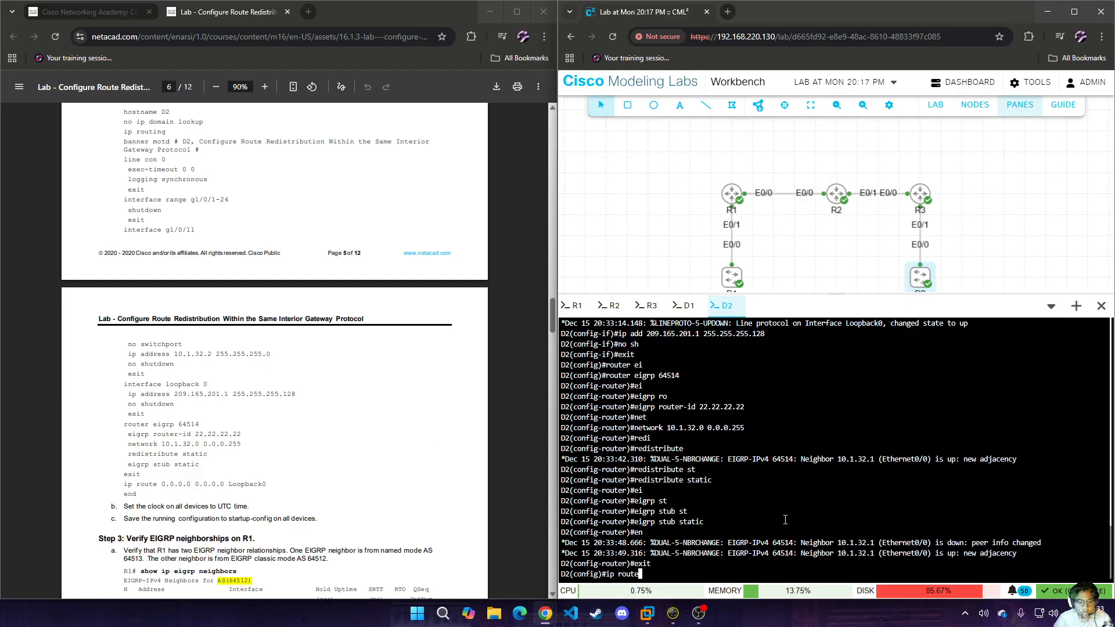
type(" 0.0.0.0 0.0.0.0 loo")
key("Tab")
type("0")
key("Return")
type("end")
key("Return")
Display the EIGRP neighbors on R1 to verify its neighbor relationships.
scroll(262, 448, "down", 2)
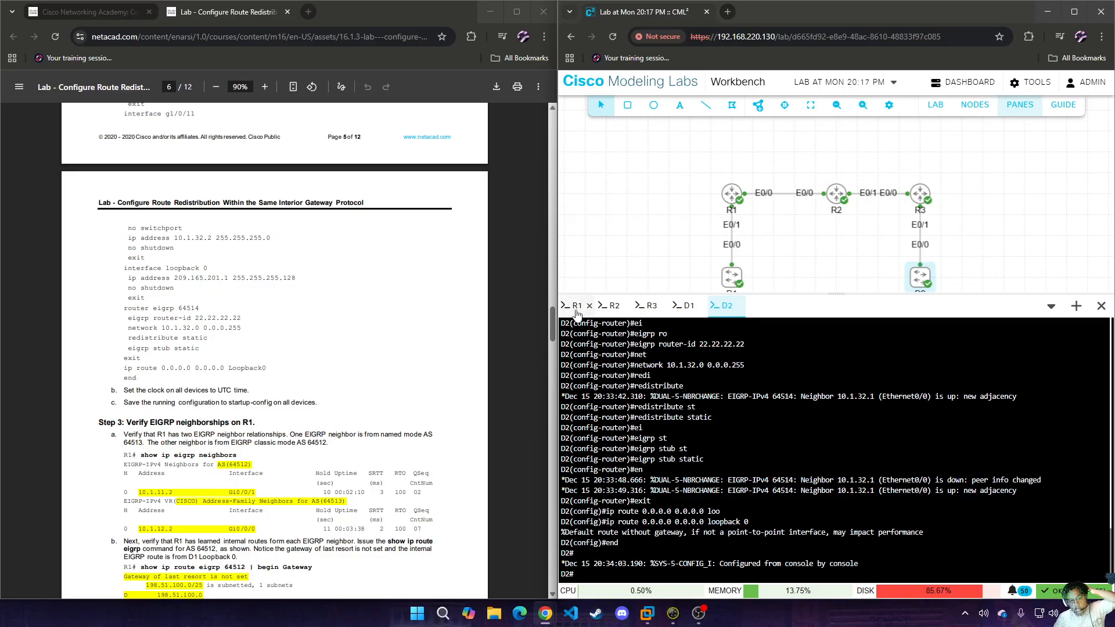
left_click(576, 306)
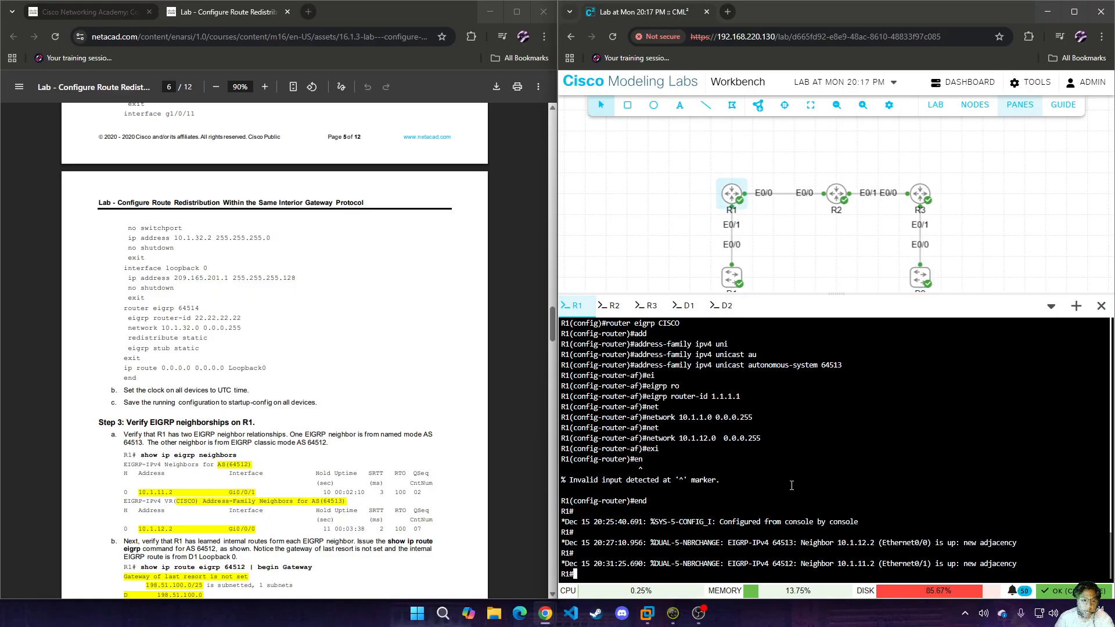
type("show ")
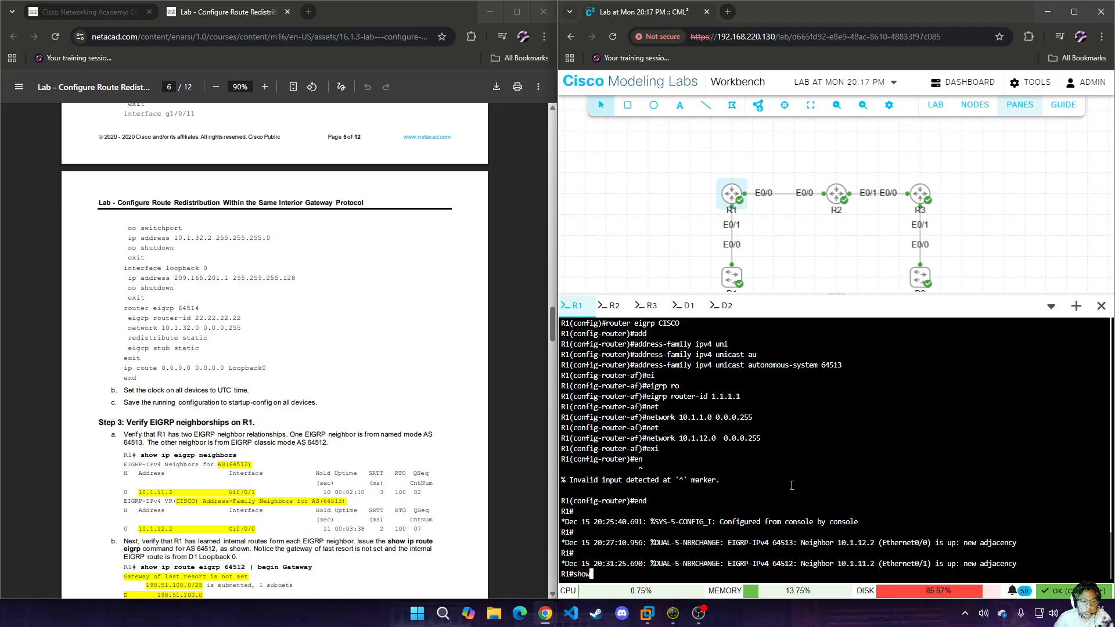
type("ip ne")
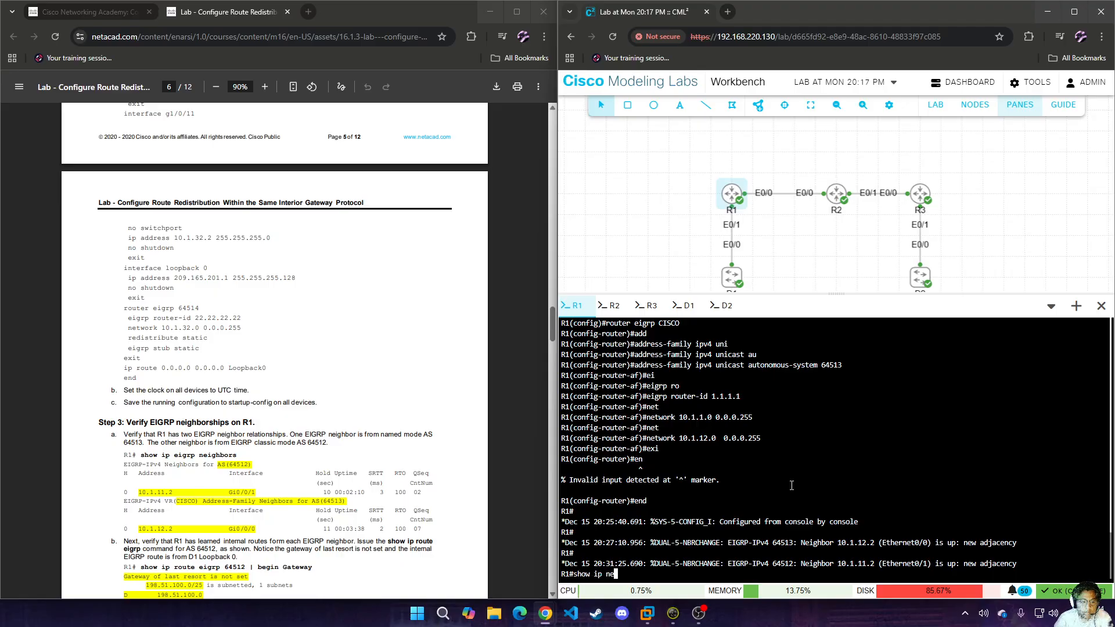
key("BackSpace")
type("ei")
key("Tab")
type("nei")
key("Tab")
key("Return")
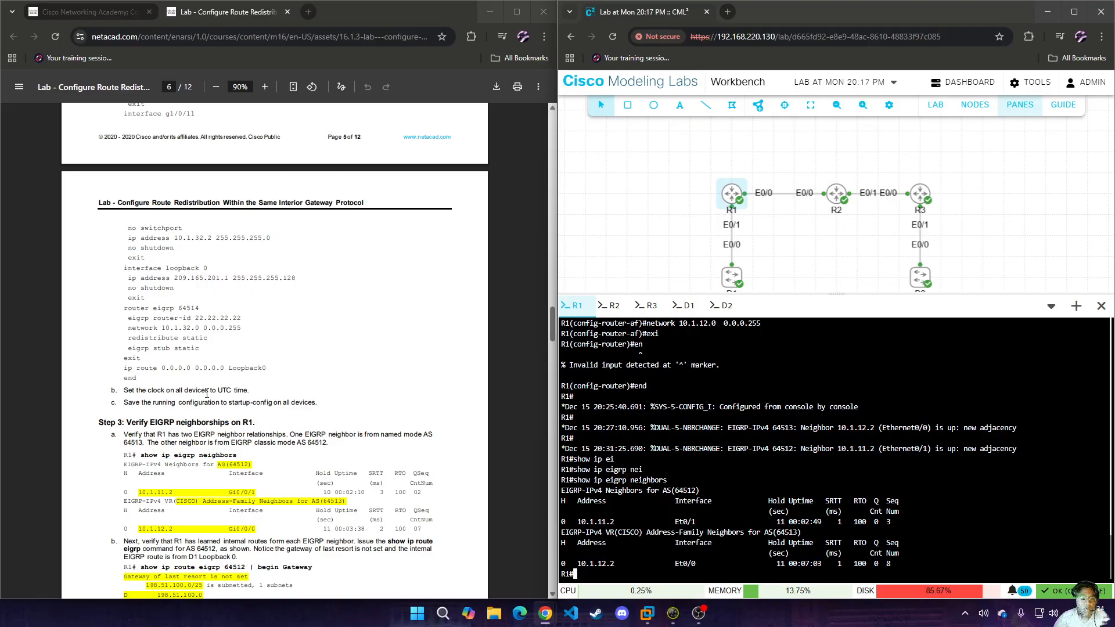
Display R1's routing table entries for EIGRP 64512, with output filtered by "begin G".
scroll(207, 395, "down", 2)
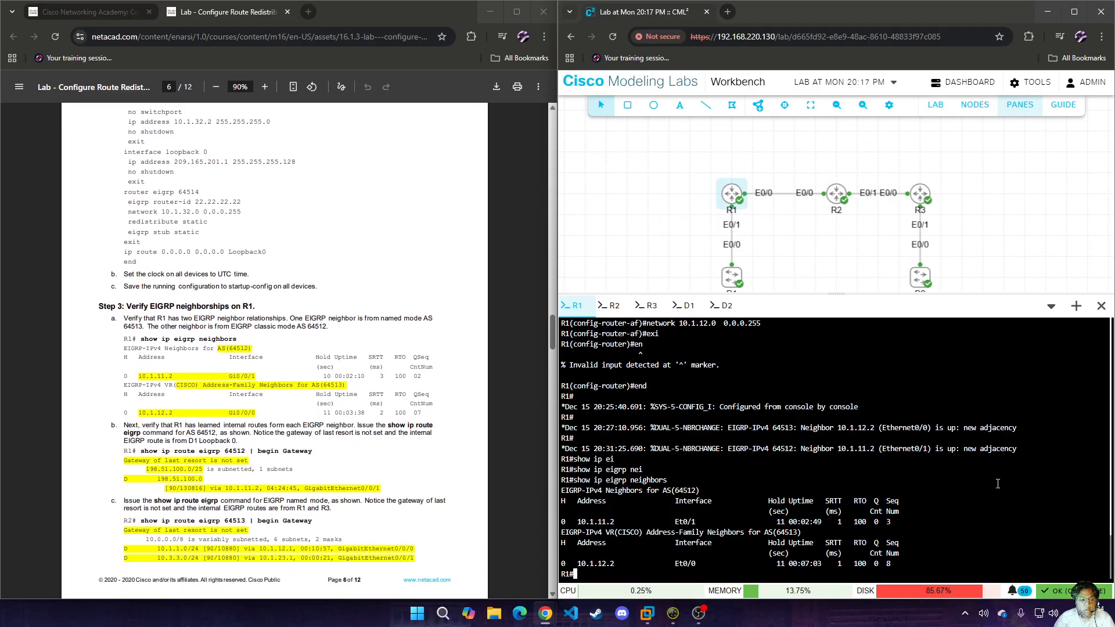
type("show ip")
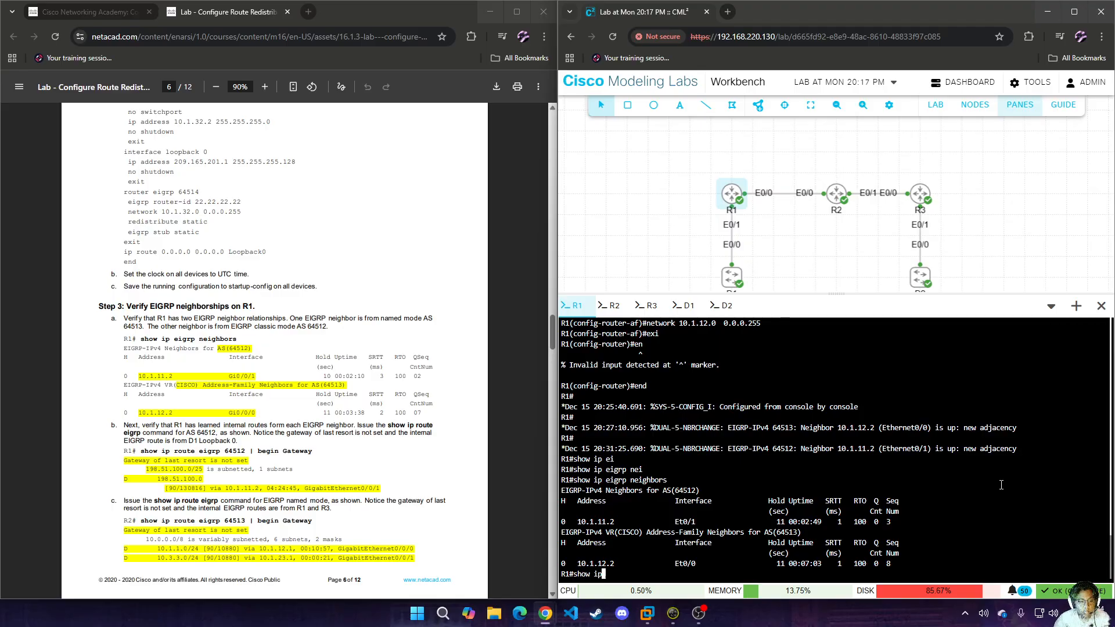
type(" rout")
key("Tab")
type("ei")
key("Tab")
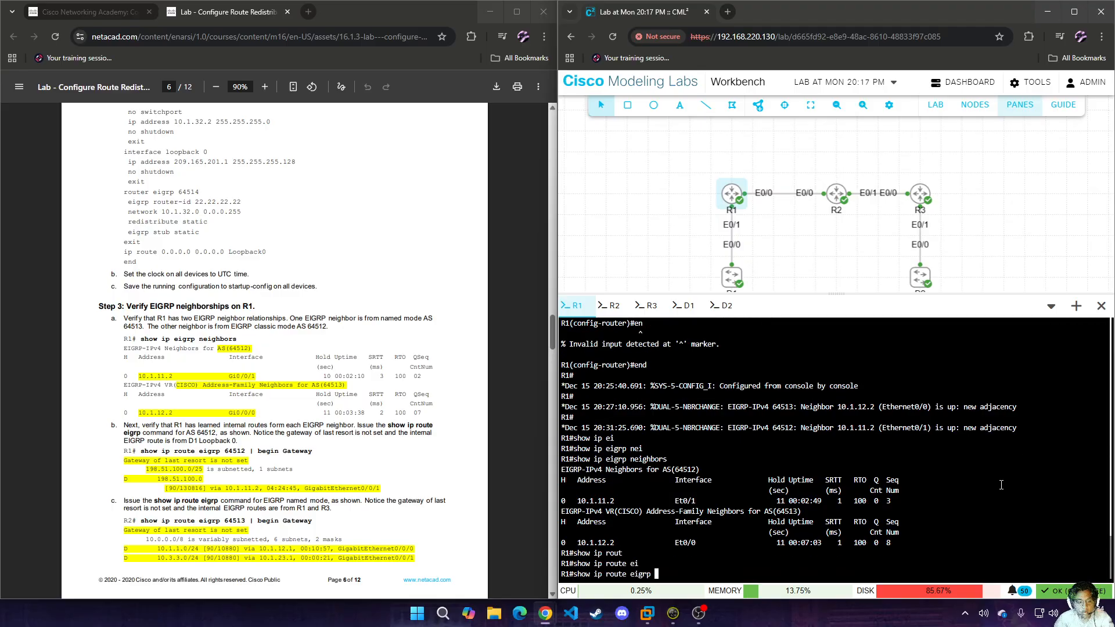
type("64512 | be")
key("Tab")
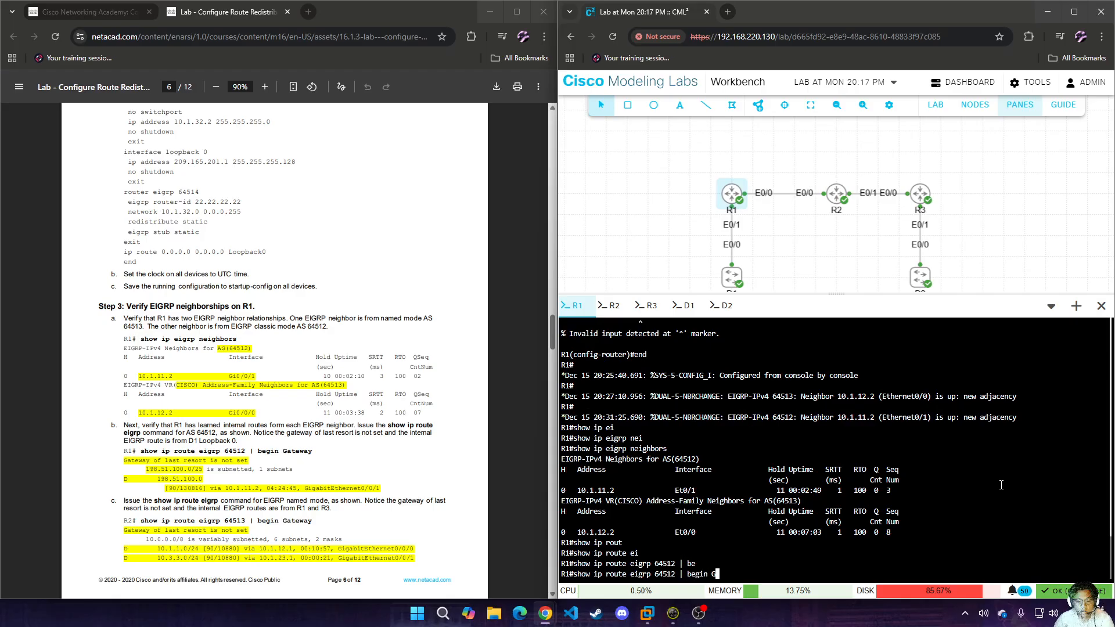
type("G")
key("Return")
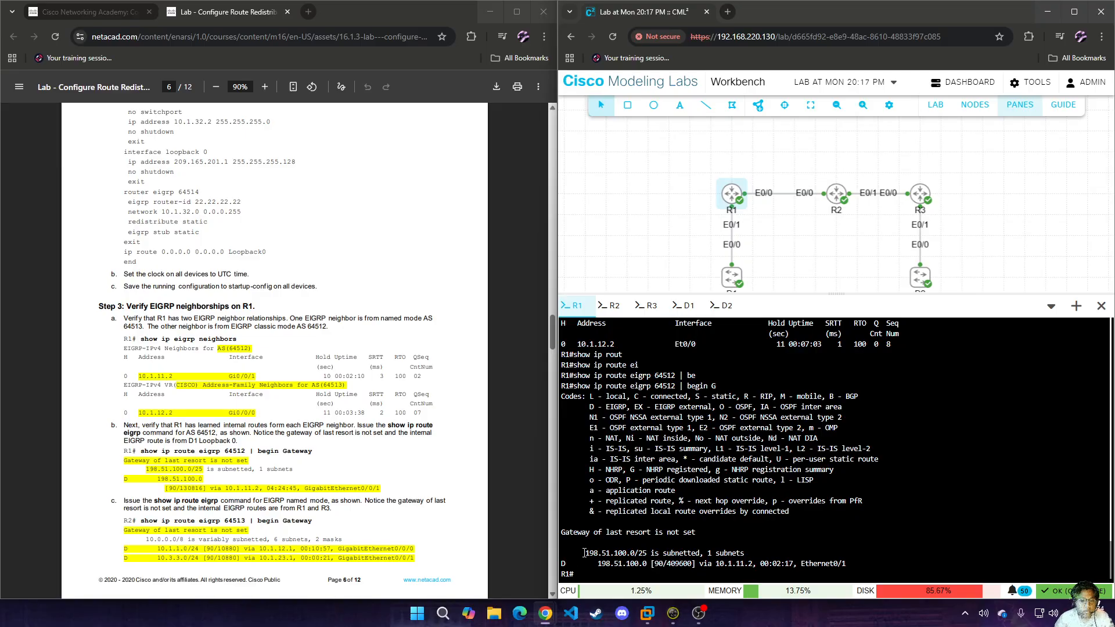
Display R2's routing table entries for EIGRP 64513, with output filtered by "begin G".
scroll(277, 413, "down", 2)
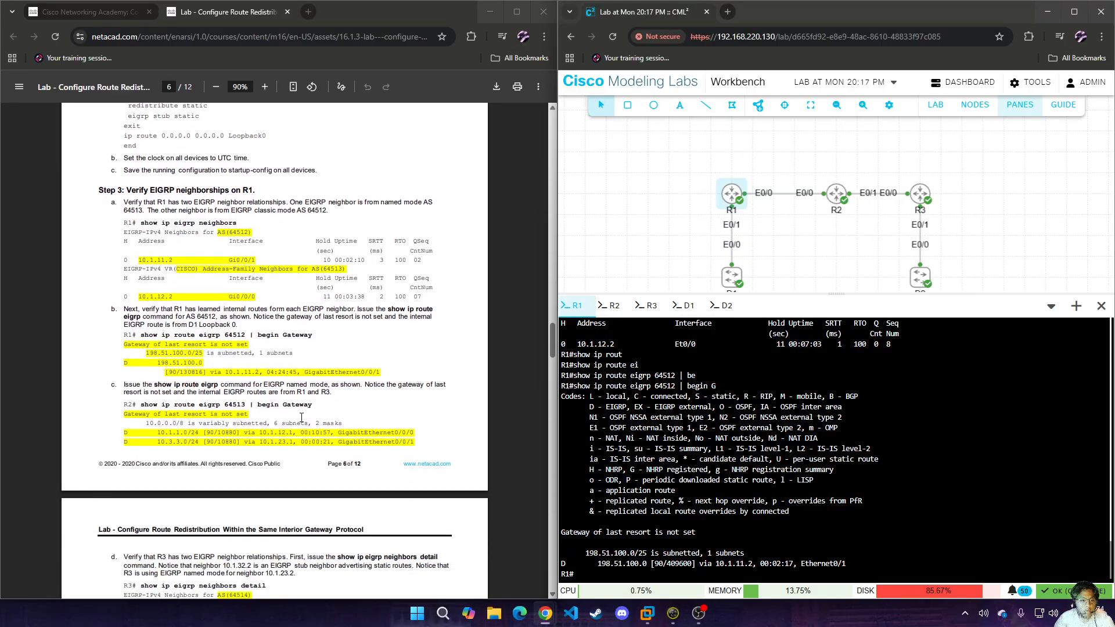
left_click(611, 305)
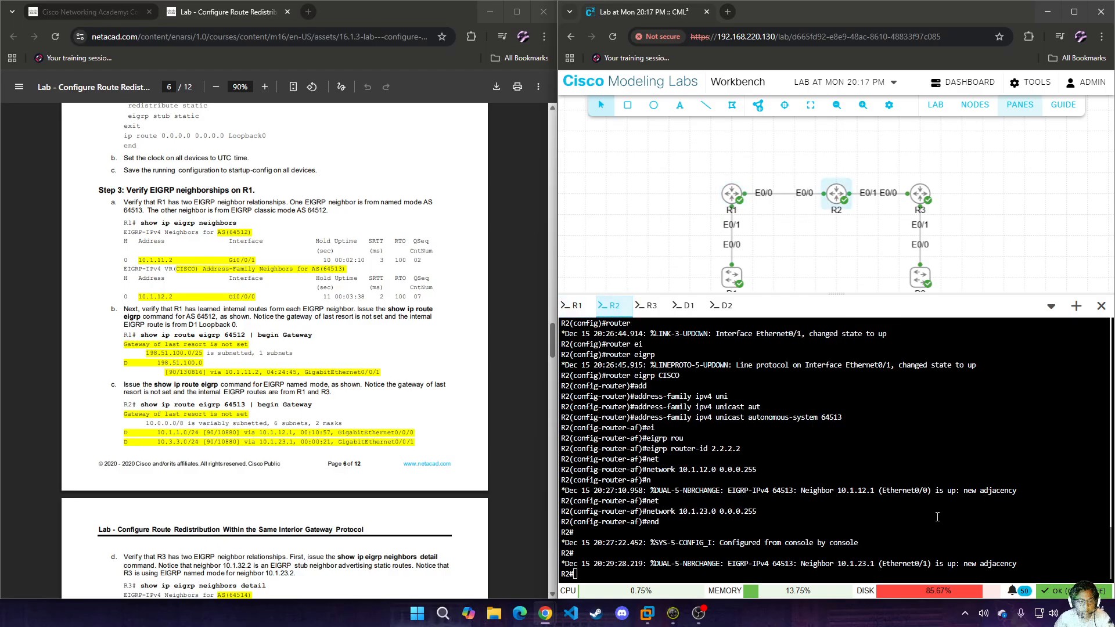
type("show ip rout")
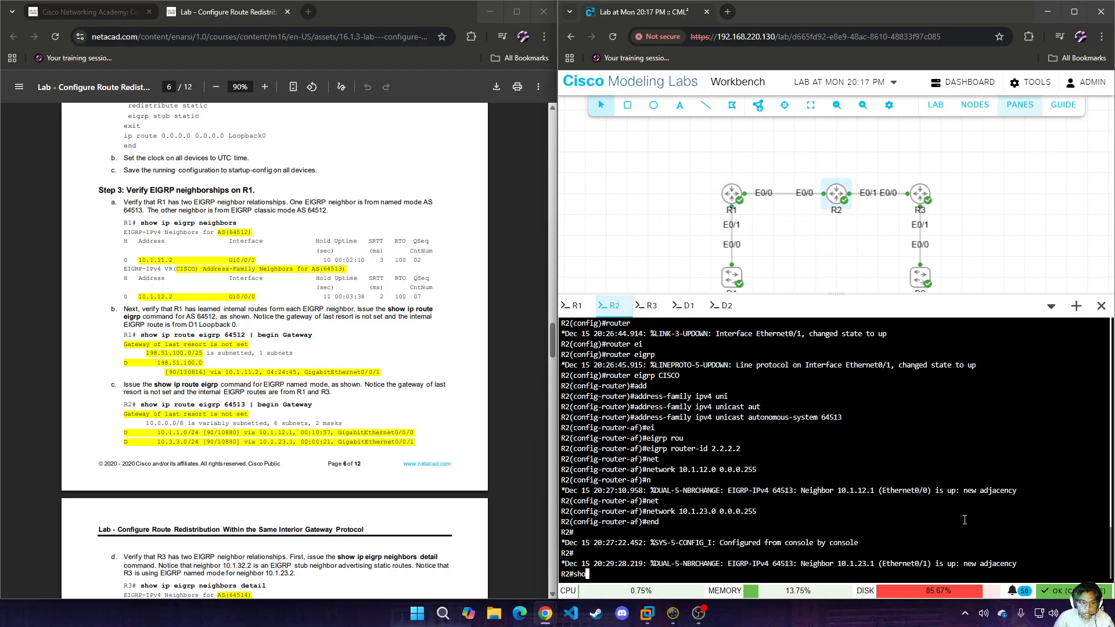
key("Tab")
type("ei")
key("Tab")
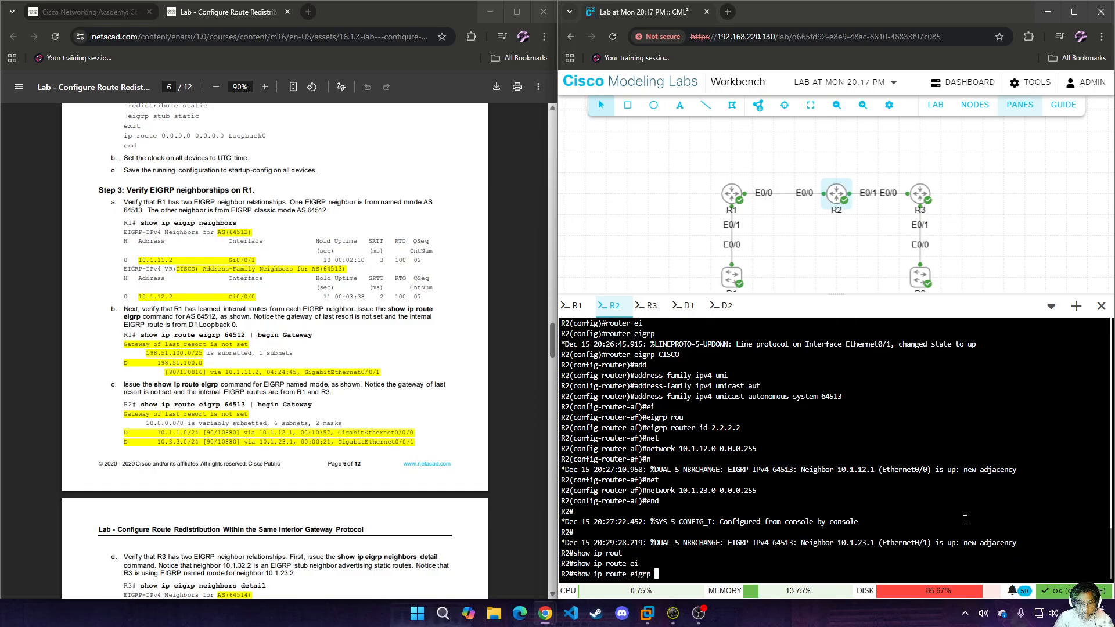
type("64513 | be")
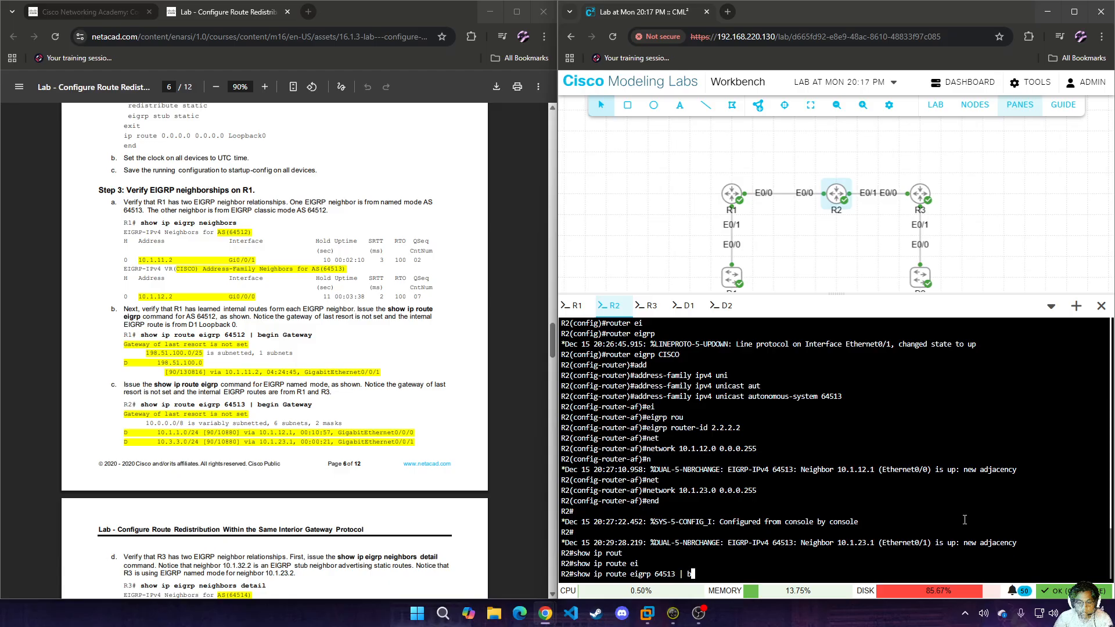
key("Tab")
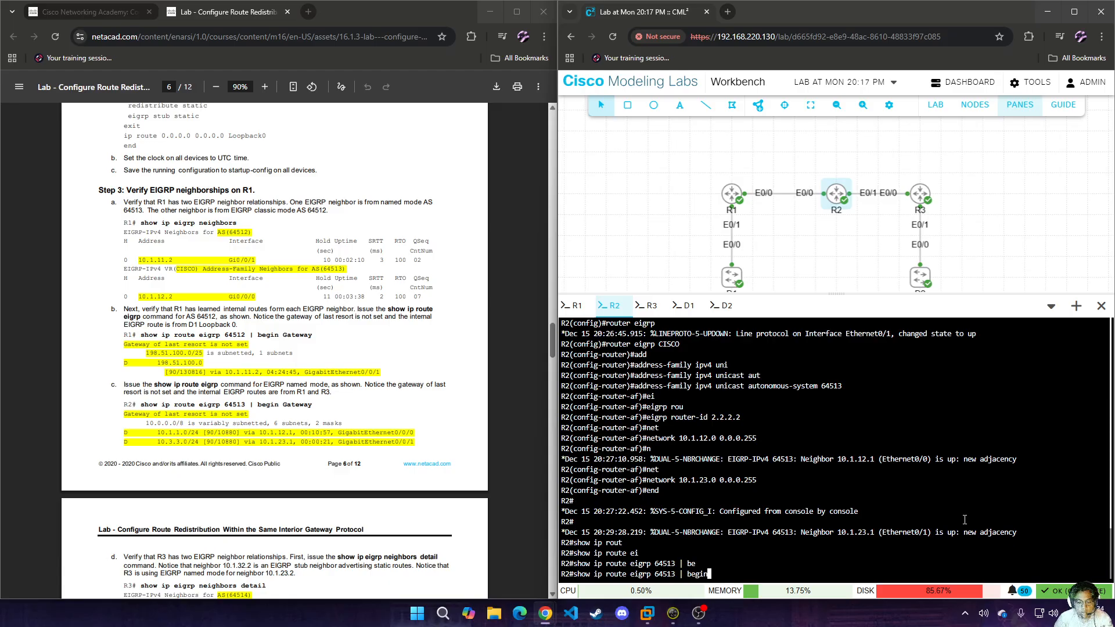
type("G")
key("Return")
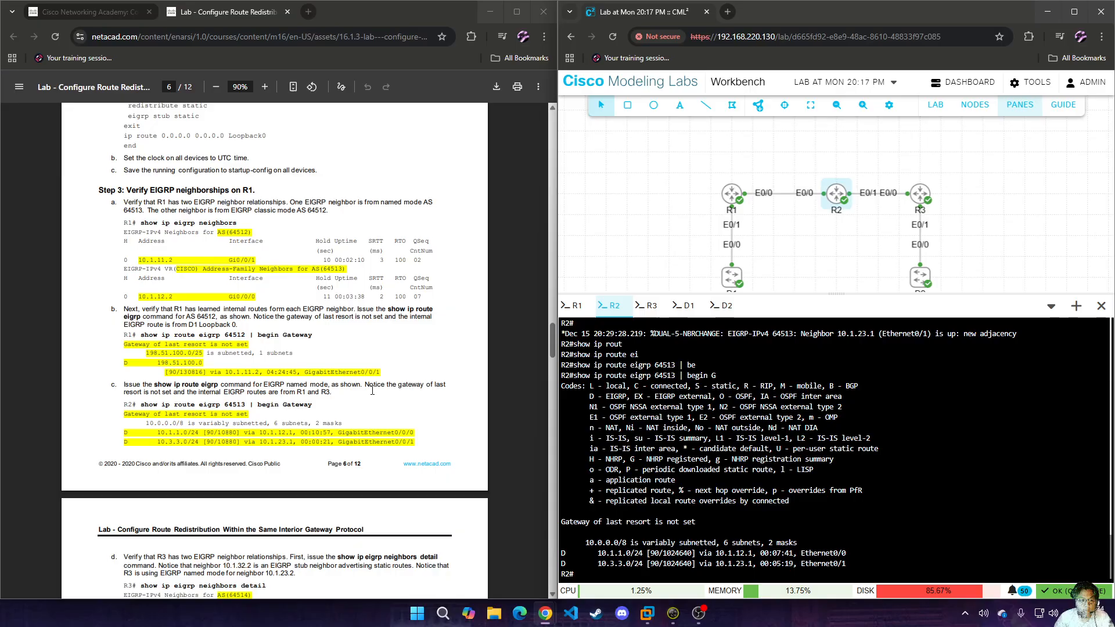
Display the detailed EIGRP neighbor information on R3.
scroll(375, 390, "down", 2)
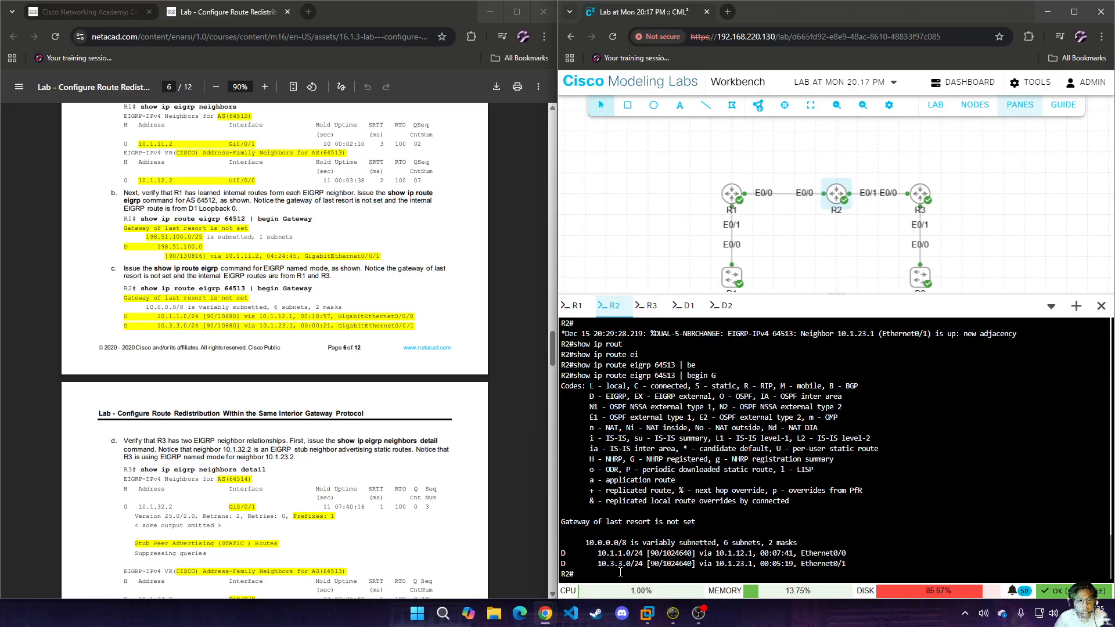
left_click(651, 310)
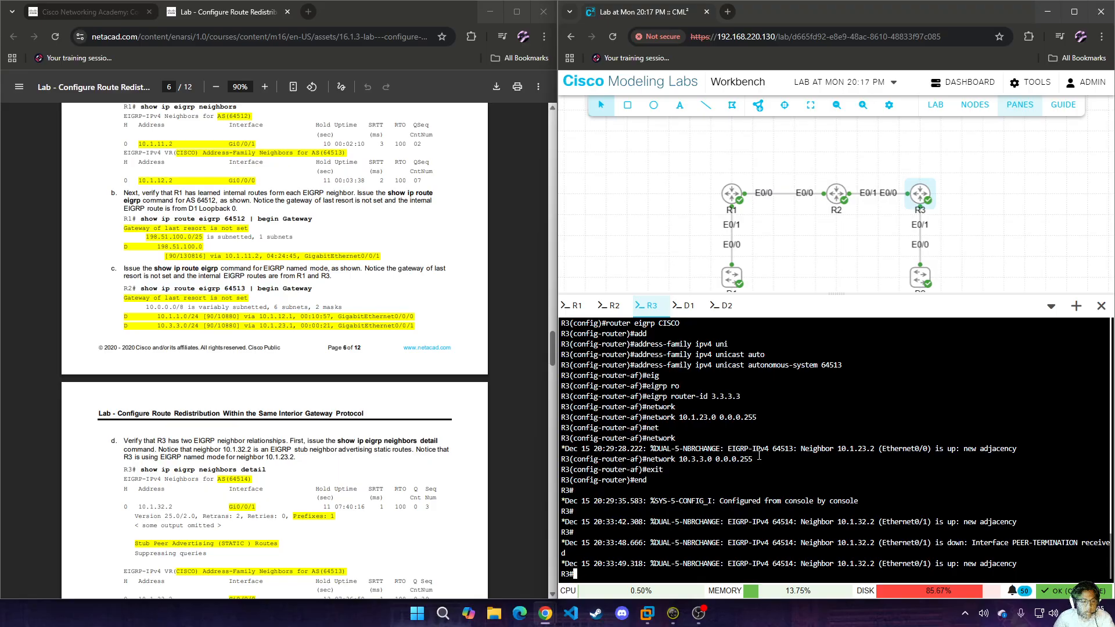
type("show ip eig")
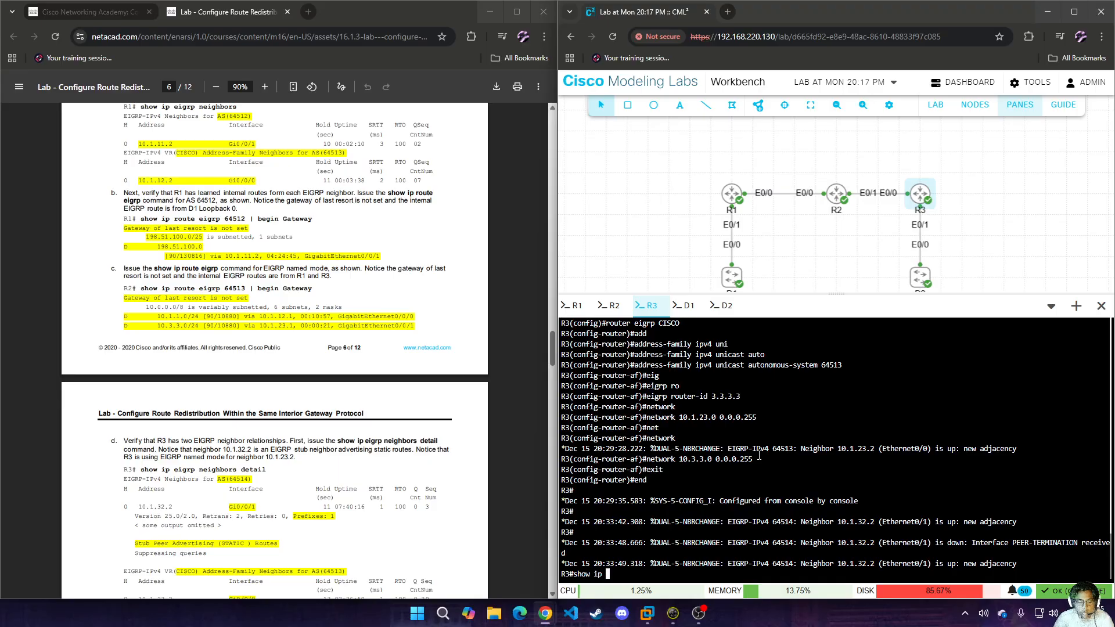
key("Tab")
type("nei")
key("Tab")
type("de")
key("Tab")
key("Return")
key("space")
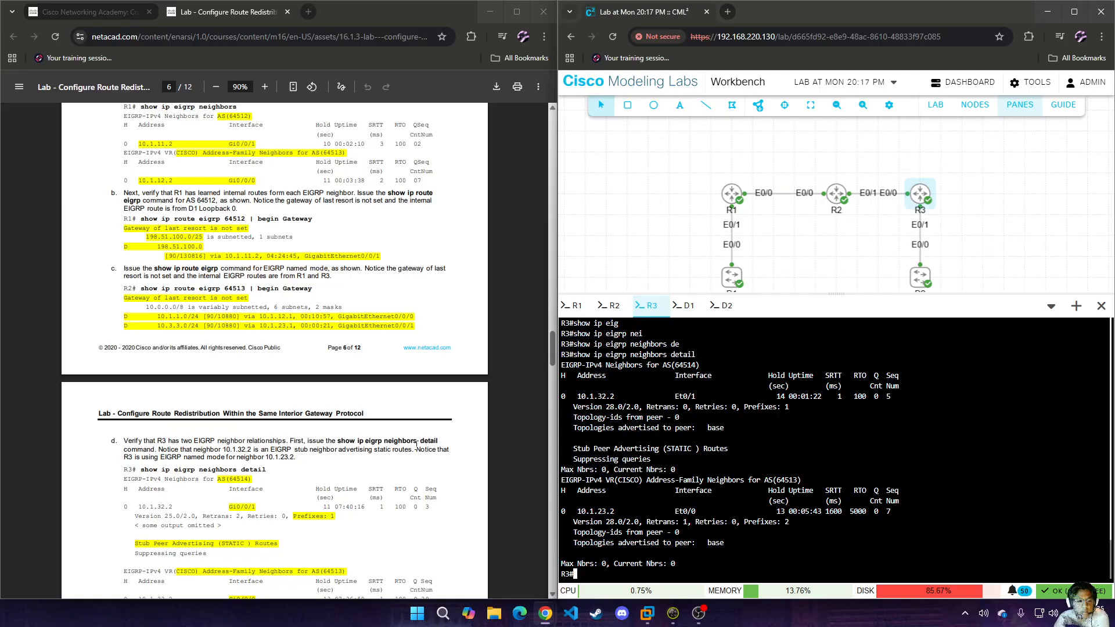
Display R3's routing table entries for EIGRP 64513, with output filtered by "begin G".
scroll(419, 446, "down", 1)
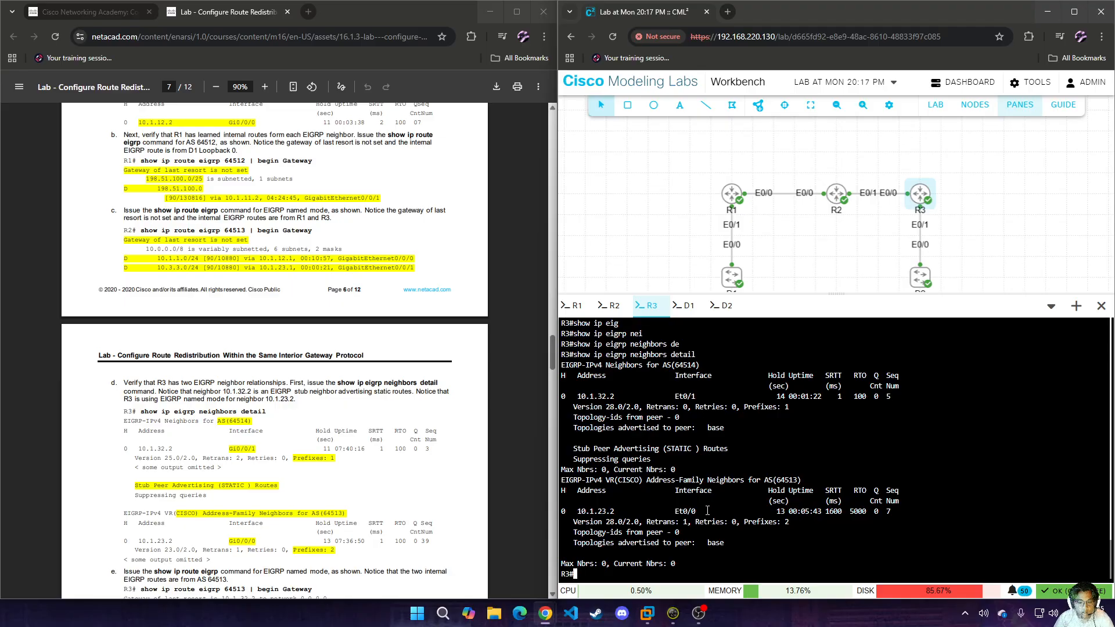
scroll(354, 466, "down", 5)
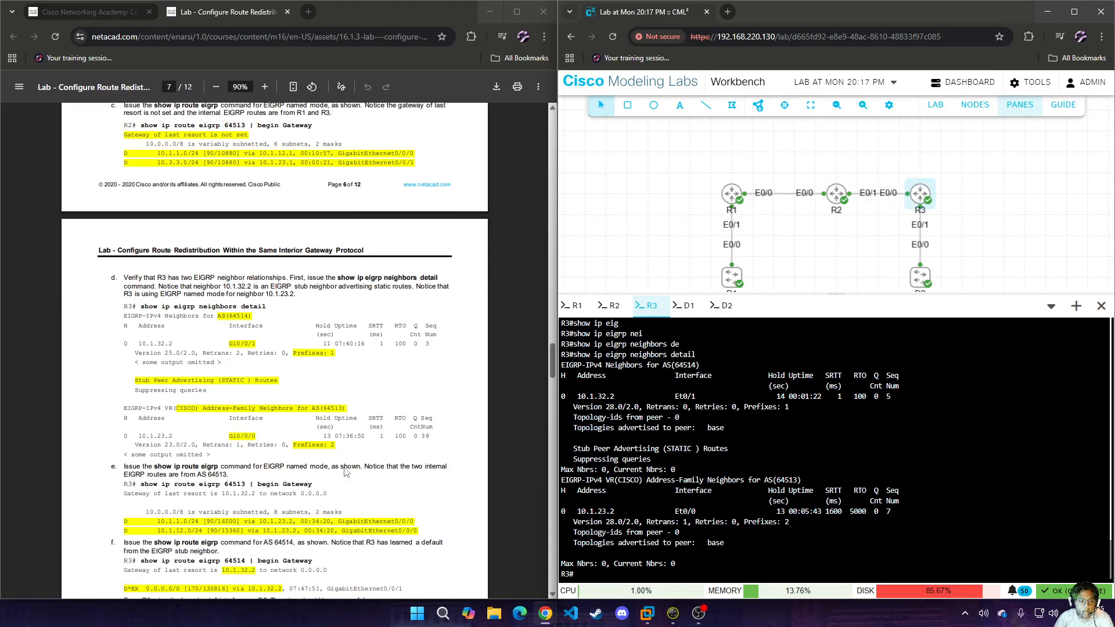
double_click(811, 481)
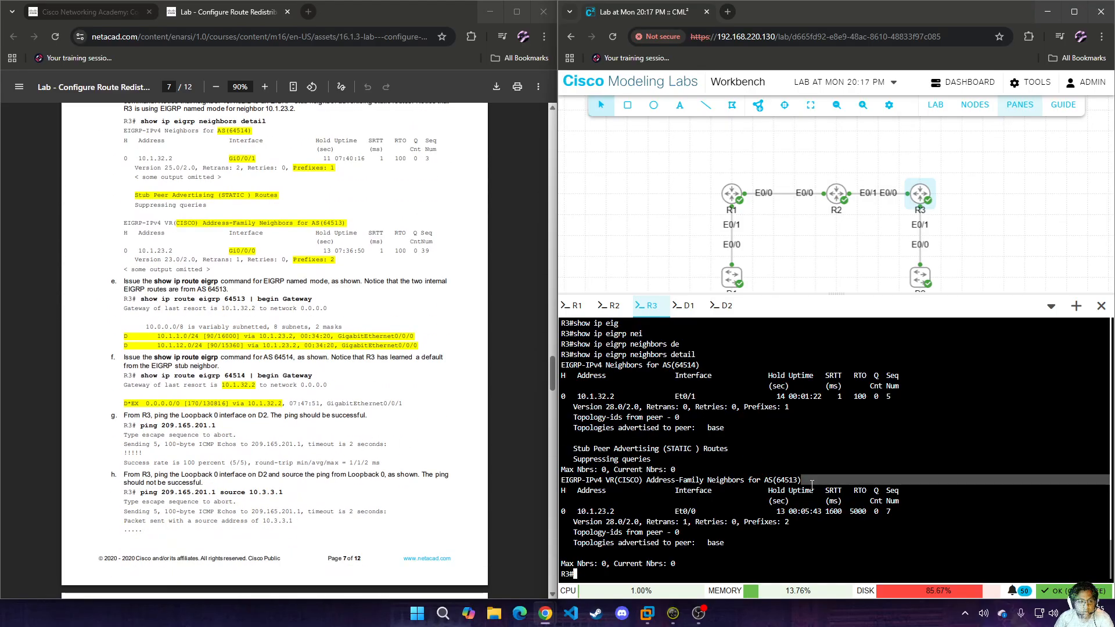
left_click(789, 532)
key("Up")
key("BackSpace")
key("BackSpace")
key("BackSpace")
key("BackSpace")
key("BackSpace")
key("BackSpace")
key("BackSpace")
key("BackSpace")
key("BackSpace")
key("BackSpace")
key("BackSpace")
key("BackSpace")
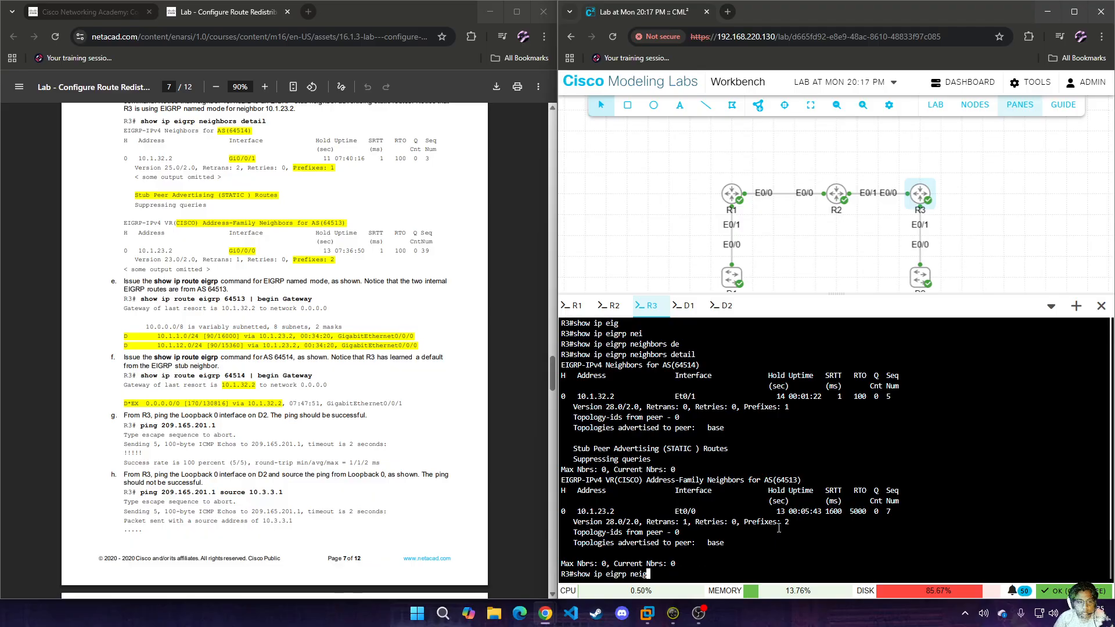
key("BackSpace")
key("BackSpace")
key("BackSpace")
key("BackSpace")
key("BackSpace")
key("BackSpace")
key("BackSpace")
key("BackSpace")
key("BackSpace")
key("BackSpace")
key("BackSpace")
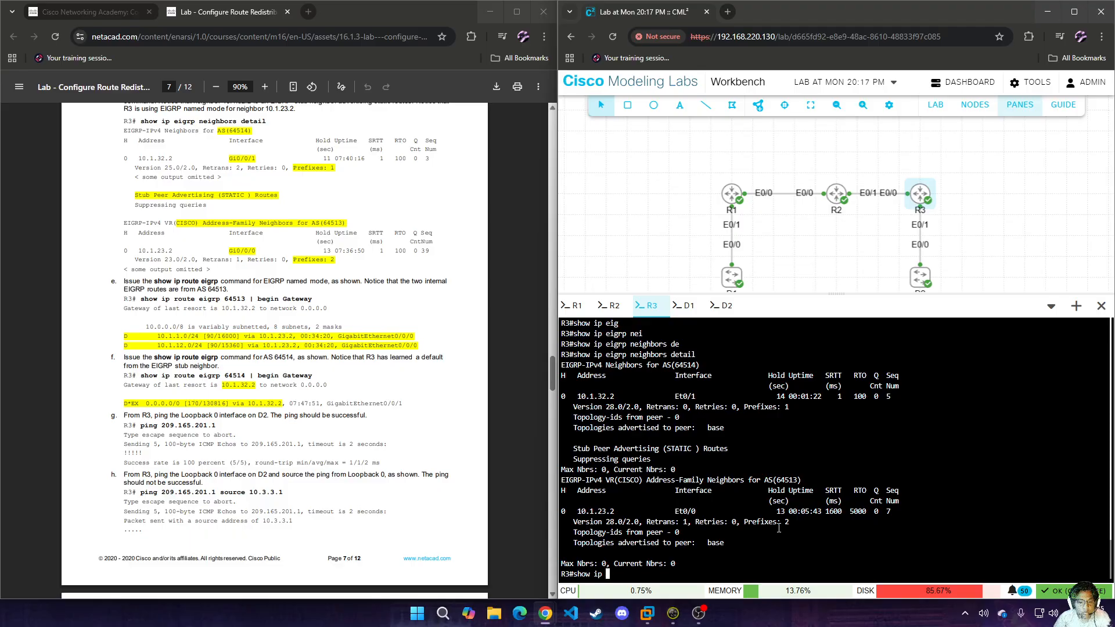
type("route")
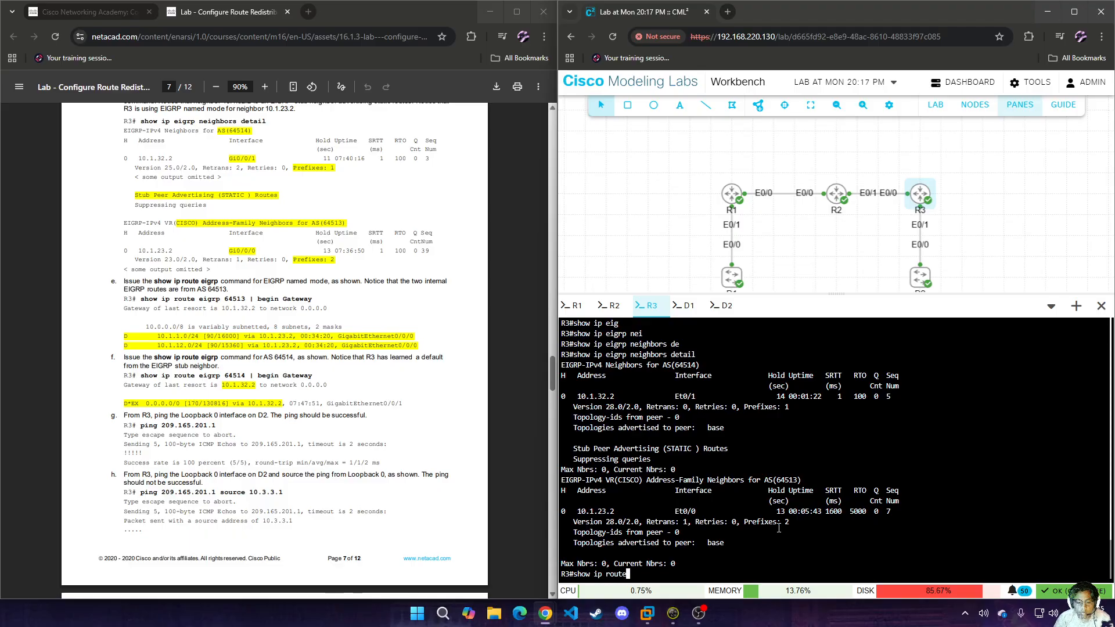
key("Tab")
type("ei")
key("Tab")
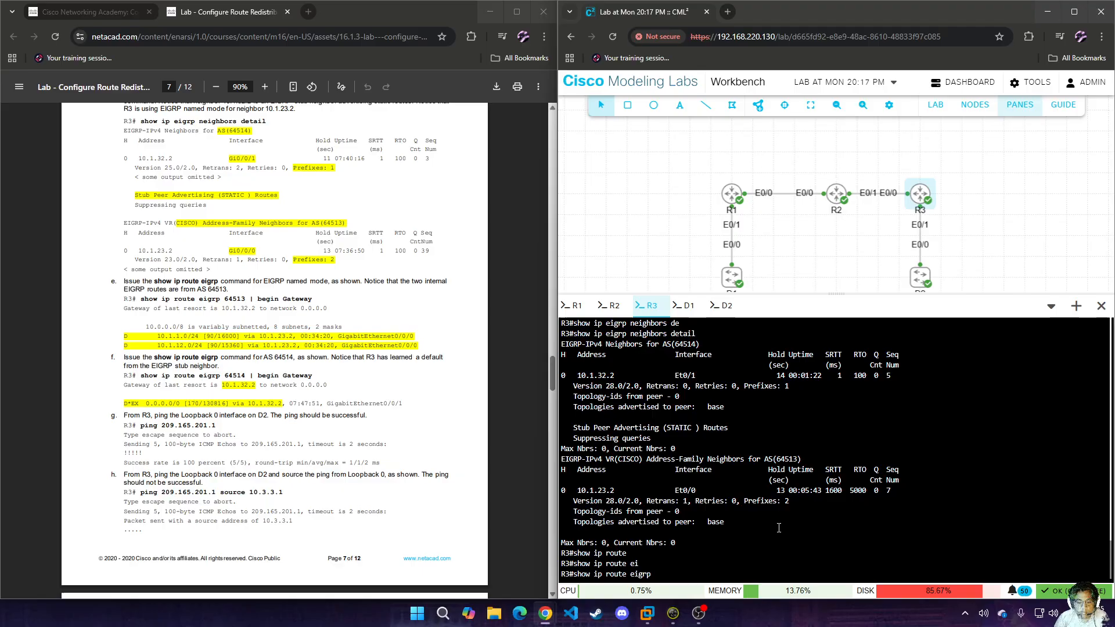
type("64513 | be")
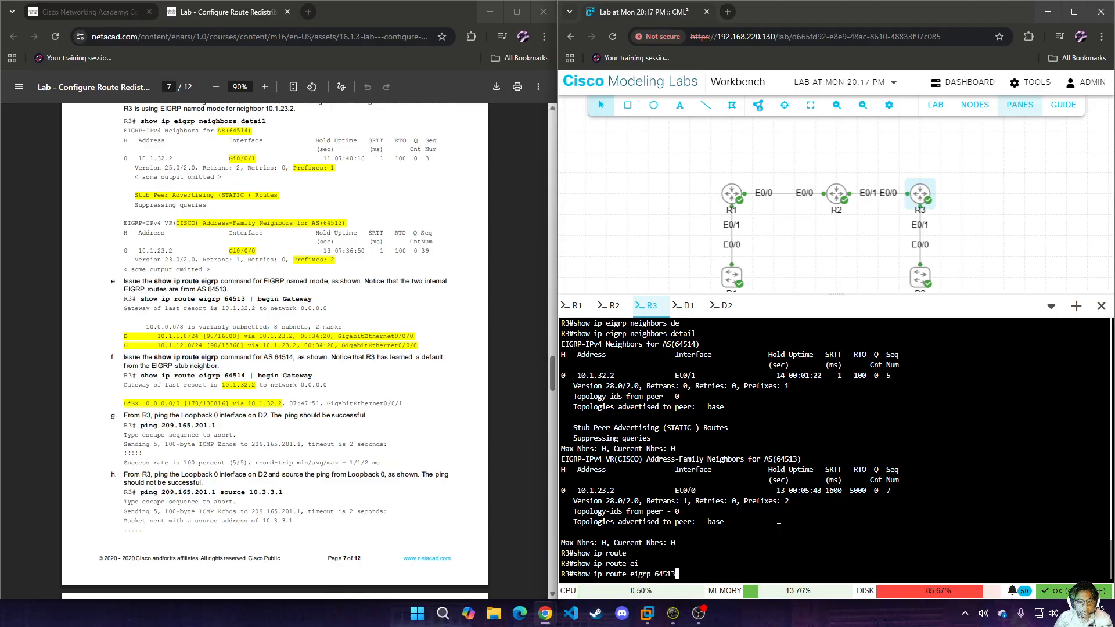
key("Tab")
type("G")
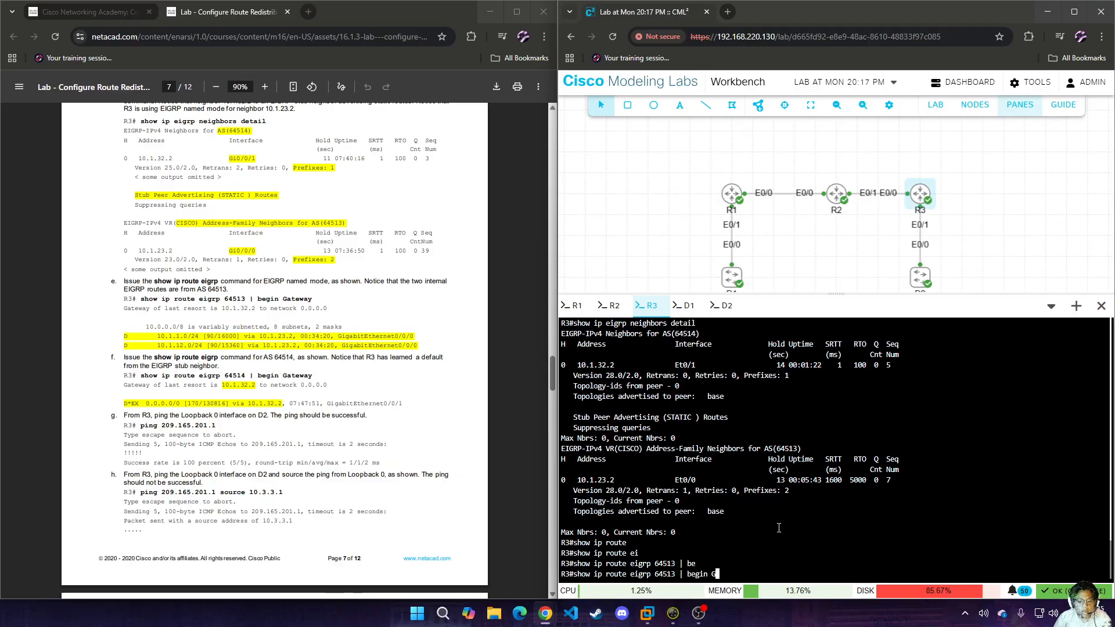
key("Return")
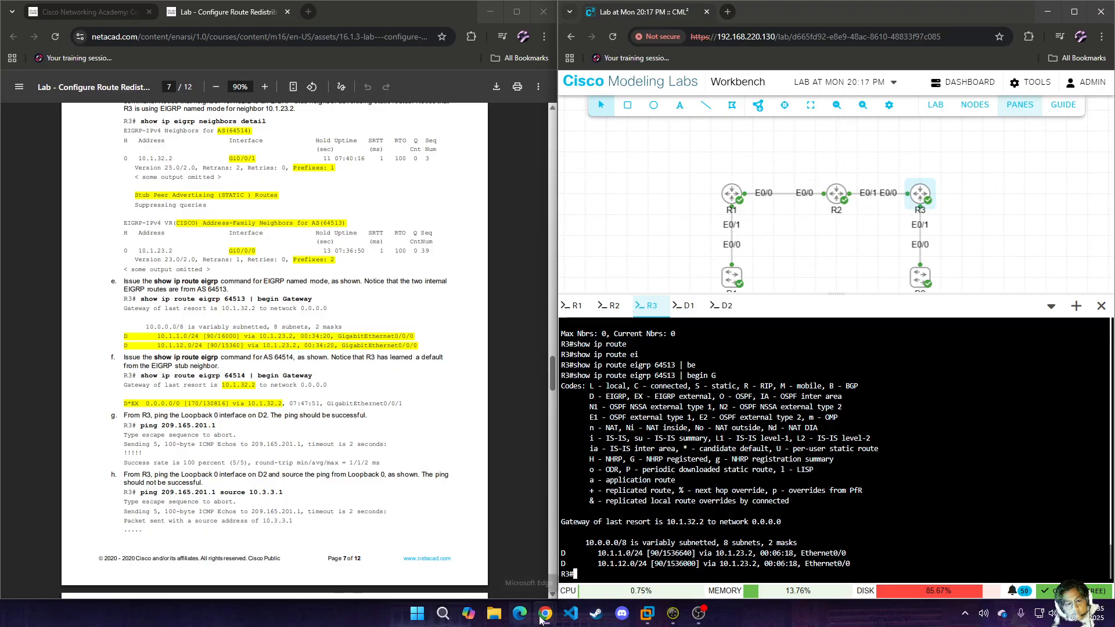
mouse_move(673, 612)
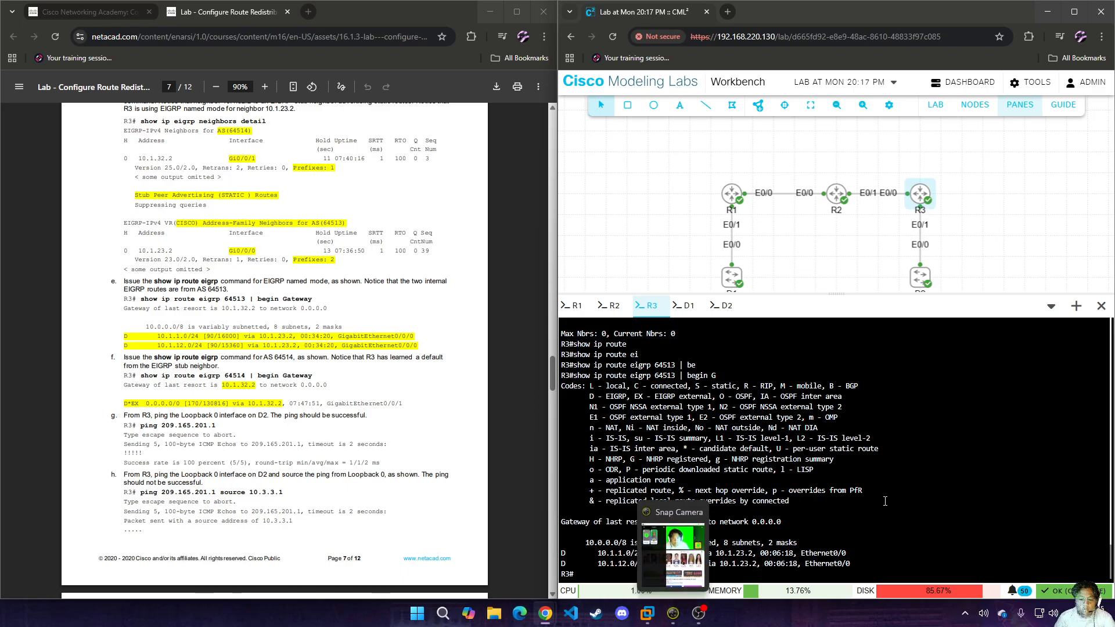
type("sh")
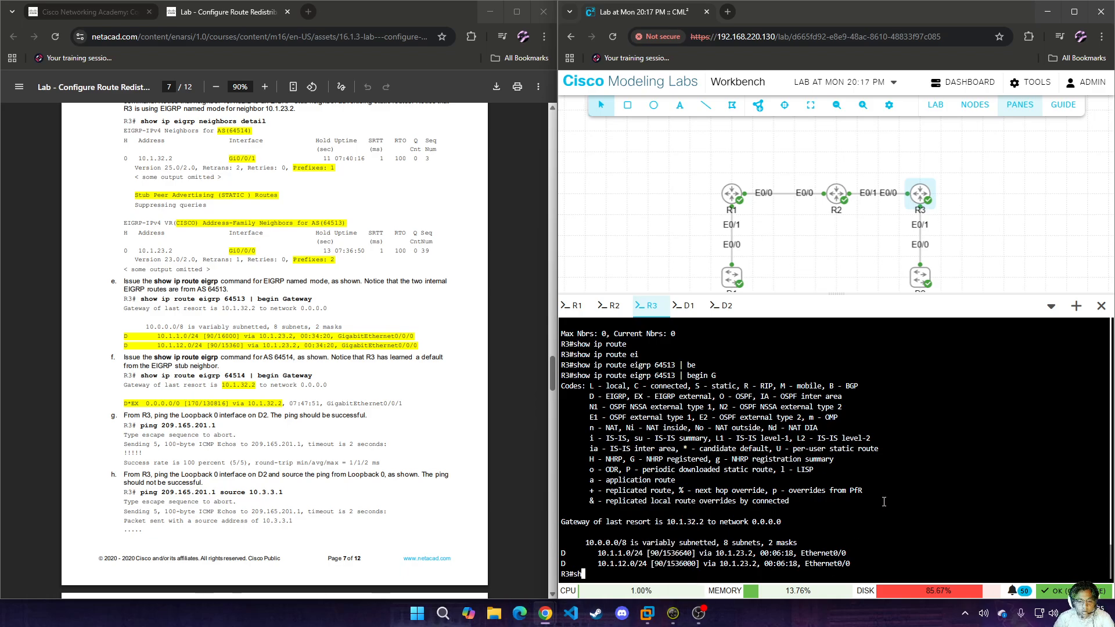
type("ow ip rout")
key("Tab")
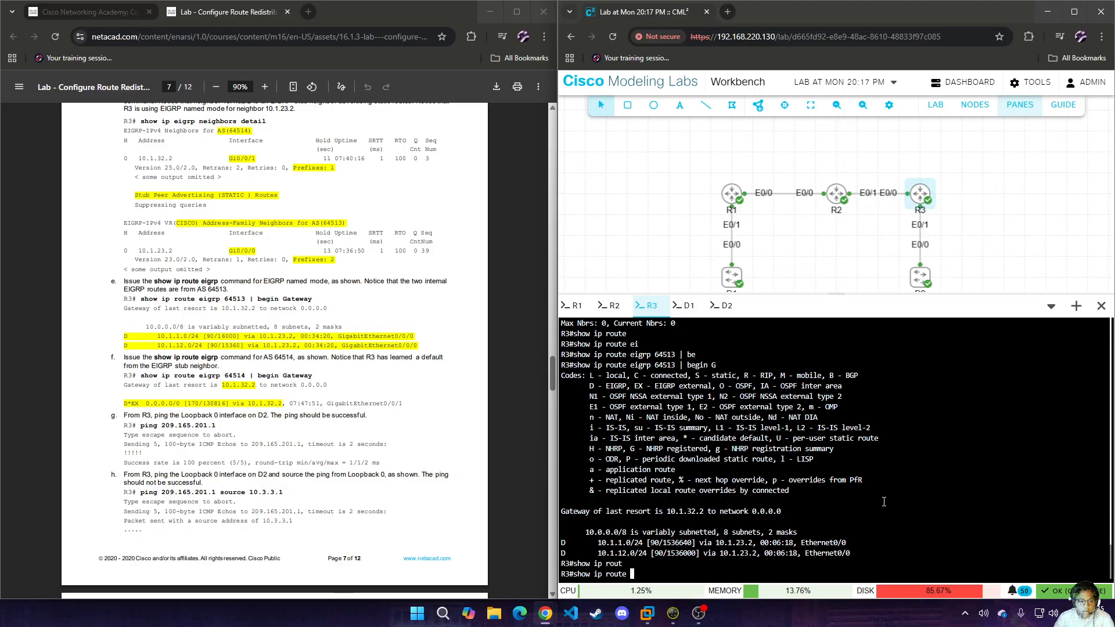
key("BackSpace")
key("BackSpace")
key("BackSpace")
key("BackSpace")
key("BackSpace")
key("BackSpace")
key("BackSpace")
key("BackSpace")
key("BackSpace")
key("BackSpace")
key("BackSpace")
key("BackSpace")
key("BackSpace")
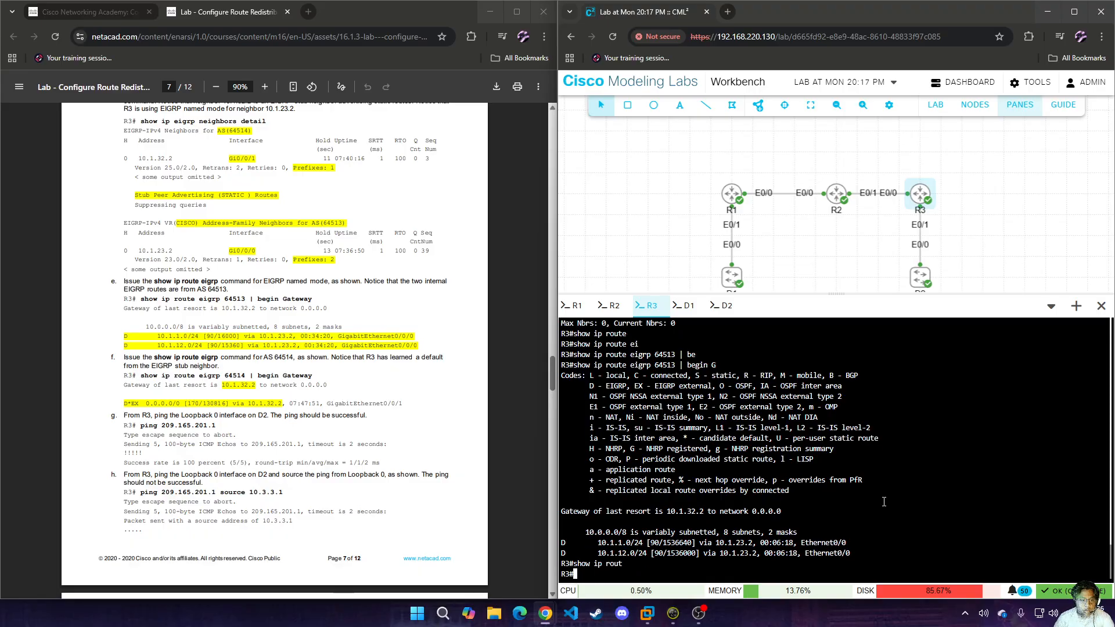
Display R3's routing table entries for EIGRP 64514, with output filtered by "begin G".
key("Up")
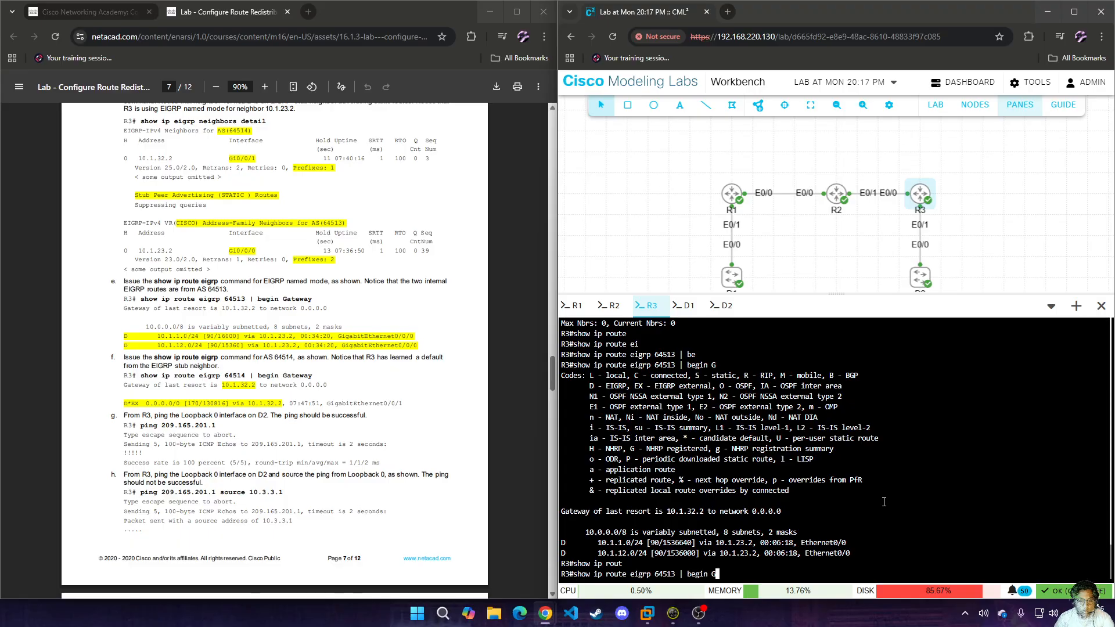
key("Left")
key("Left")
key("Left")
key("Left")
key("Left")
key("Left")
key("Left")
key("Left")
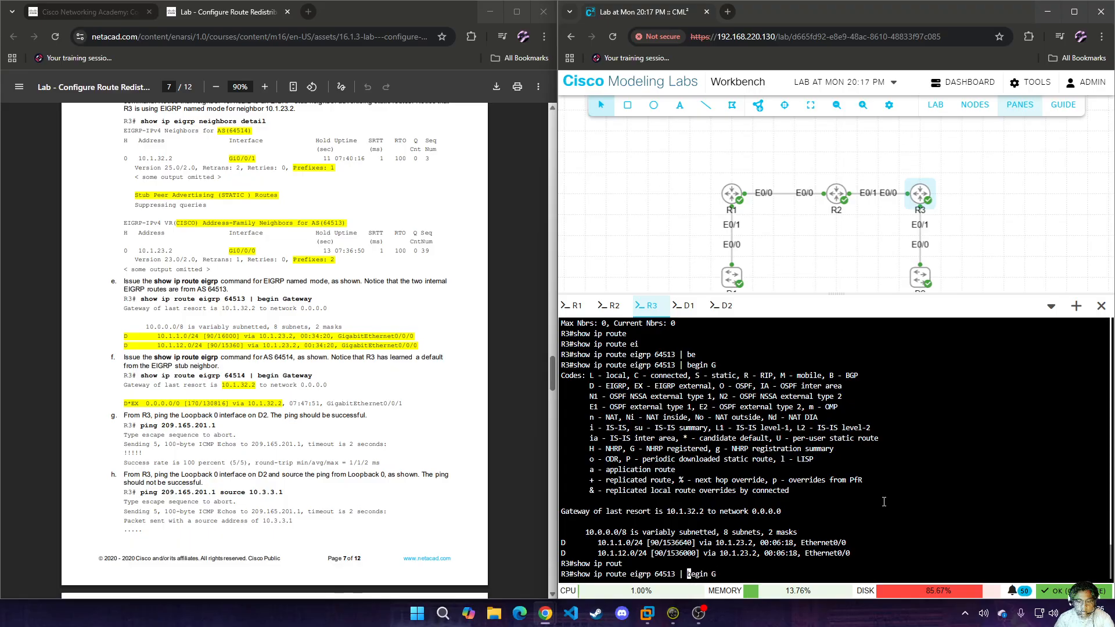
key("Left")
key("BackSpace")
type("4")
key("Return")
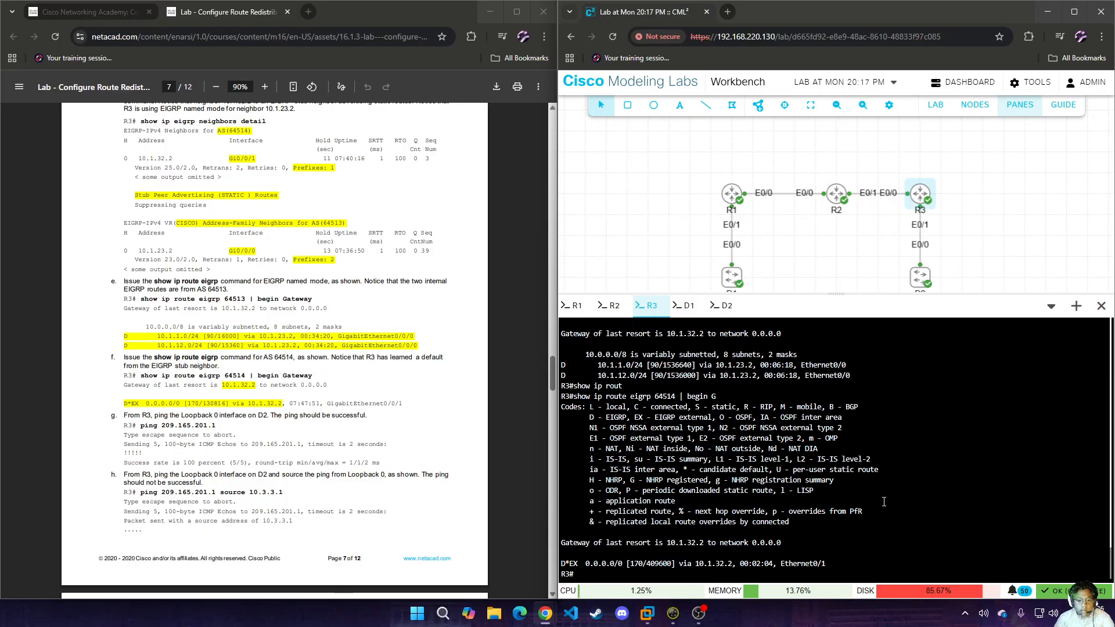
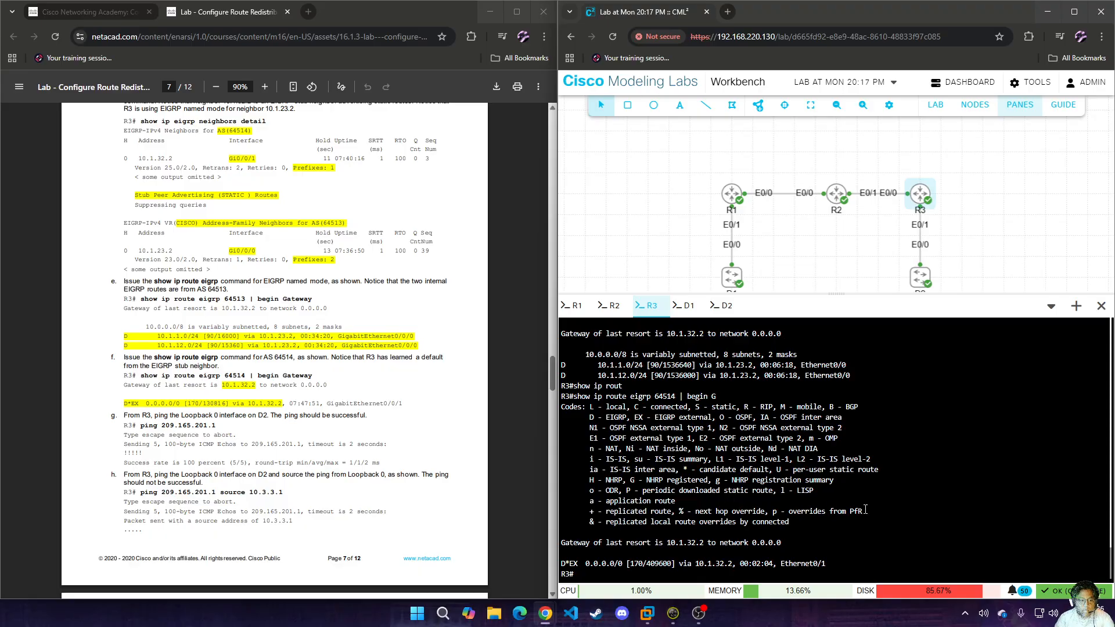
Ping D2's Loopback 0 address 209.165.201.1 from R3.
type("ping 209.16")
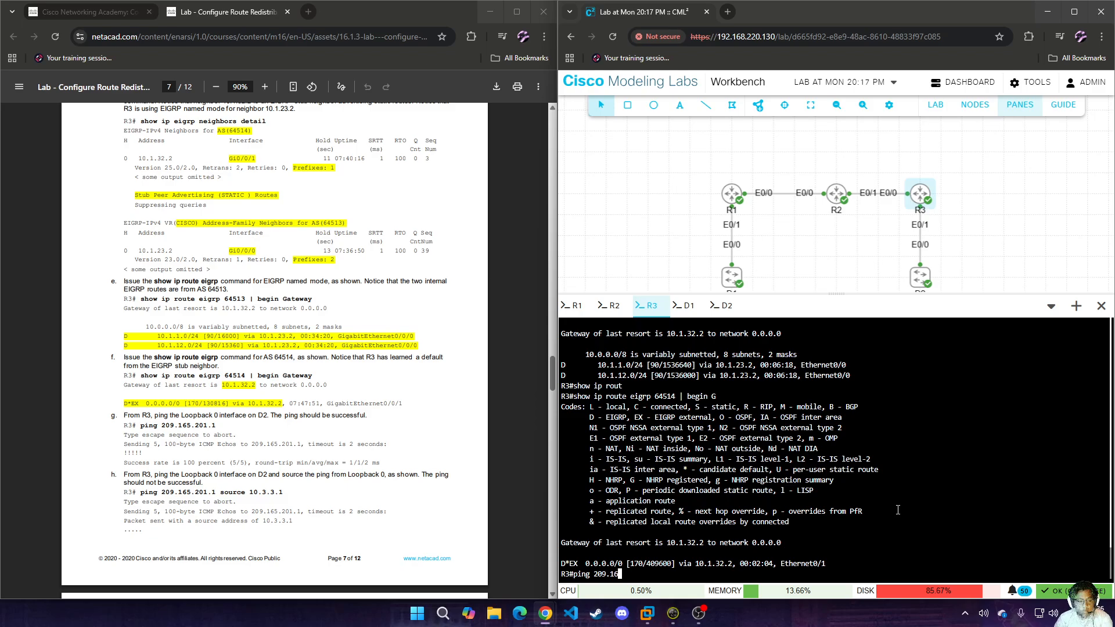
type("5.201.1")
key("Return")
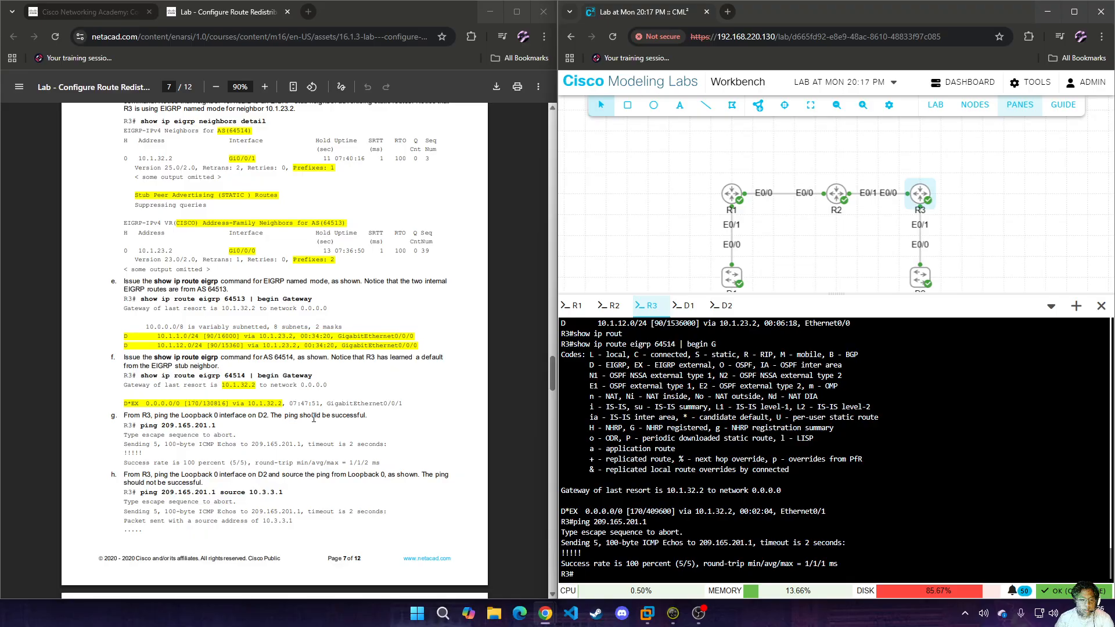
Ping 209.165.201.1 from R3 using 10.3.3.1 as the source address.
key("Up")
type("sou")
key("Tab")
type("10.3.3")
type(".1")
key("Return")
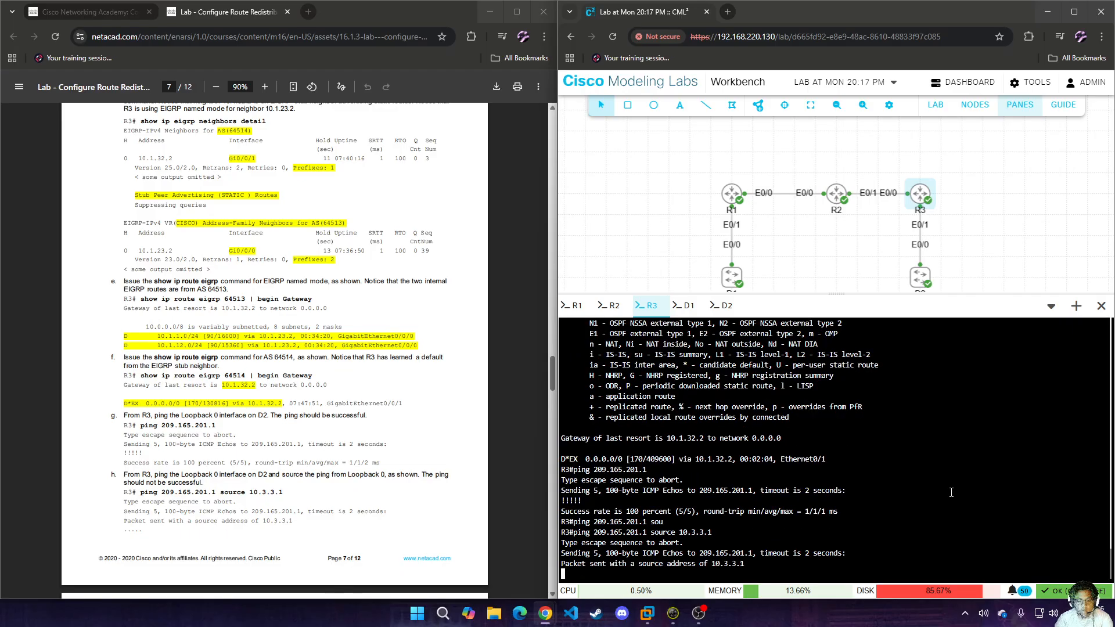
On R1, enter global configuration mode and open the EIGRP 64512 routing process.
scroll(197, 457, "down", 3)
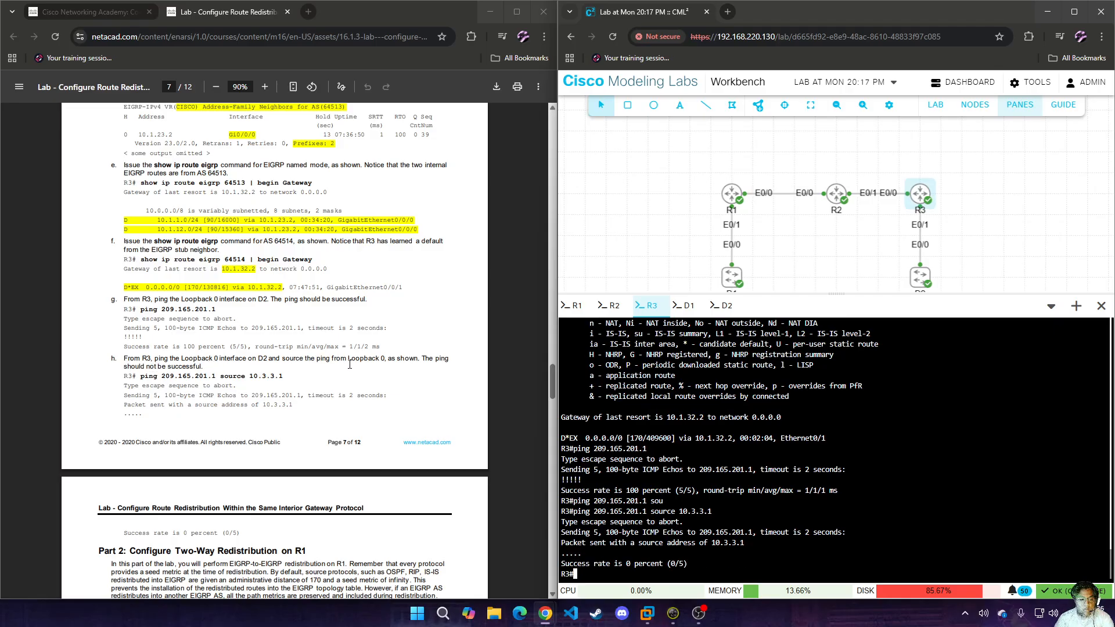
scroll(281, 365, "down", 4)
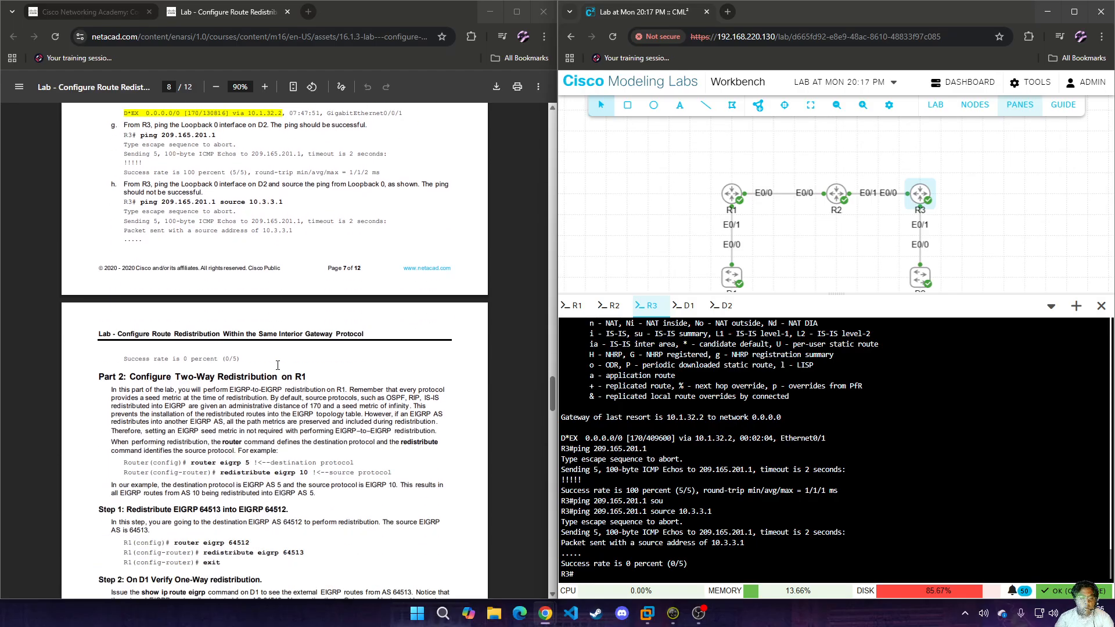
scroll(279, 369, "down", 1)
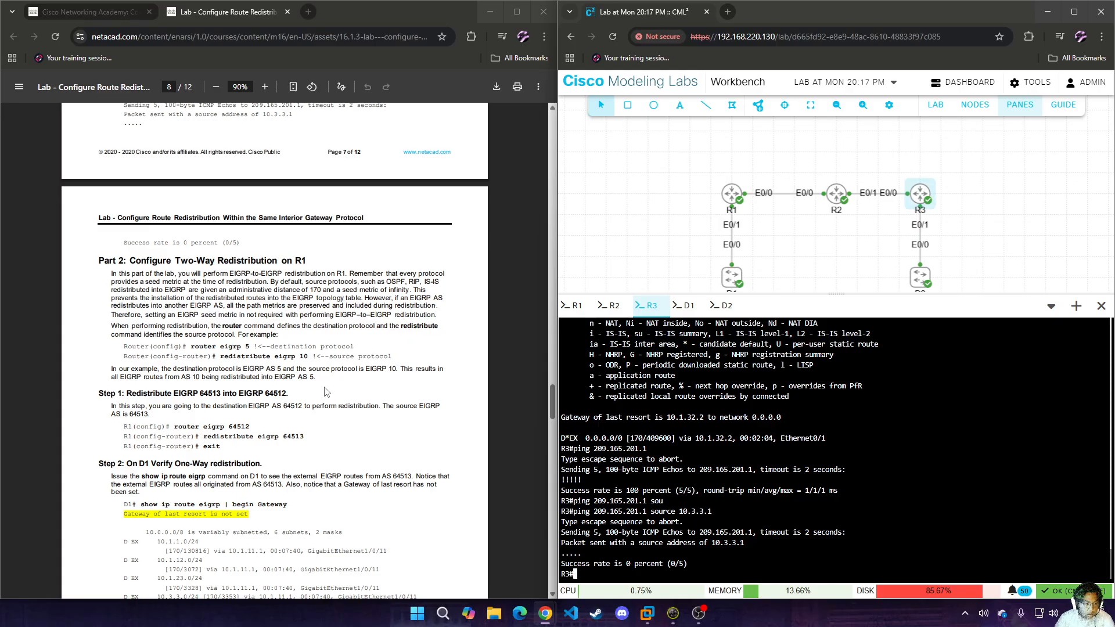
left_click(575, 305)
type("conf t")
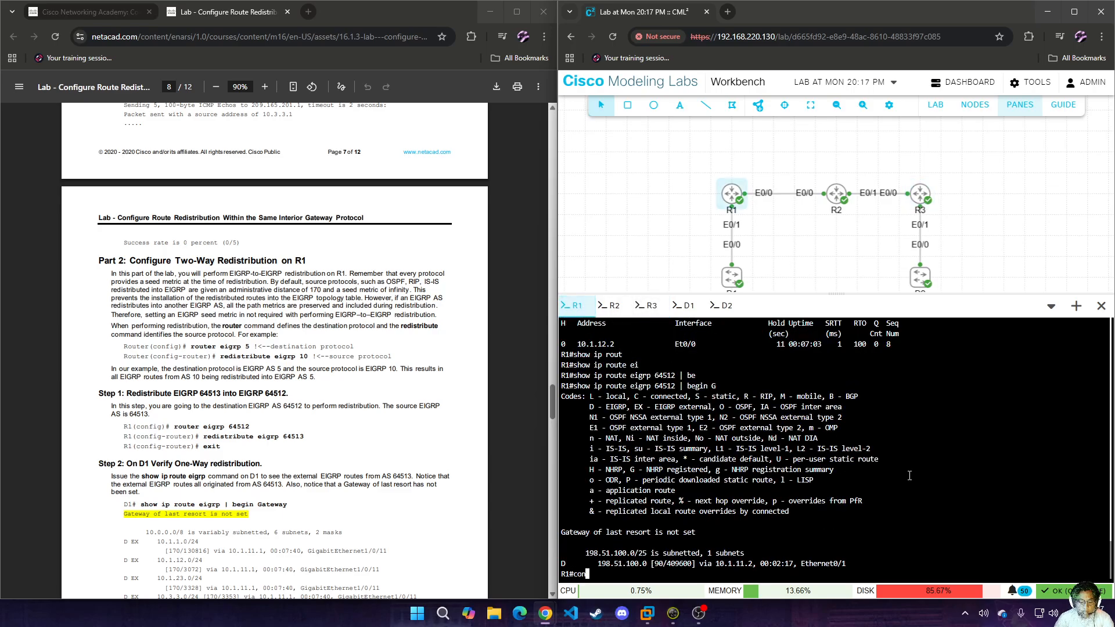
key("Return")
type("router")
key("Tab")
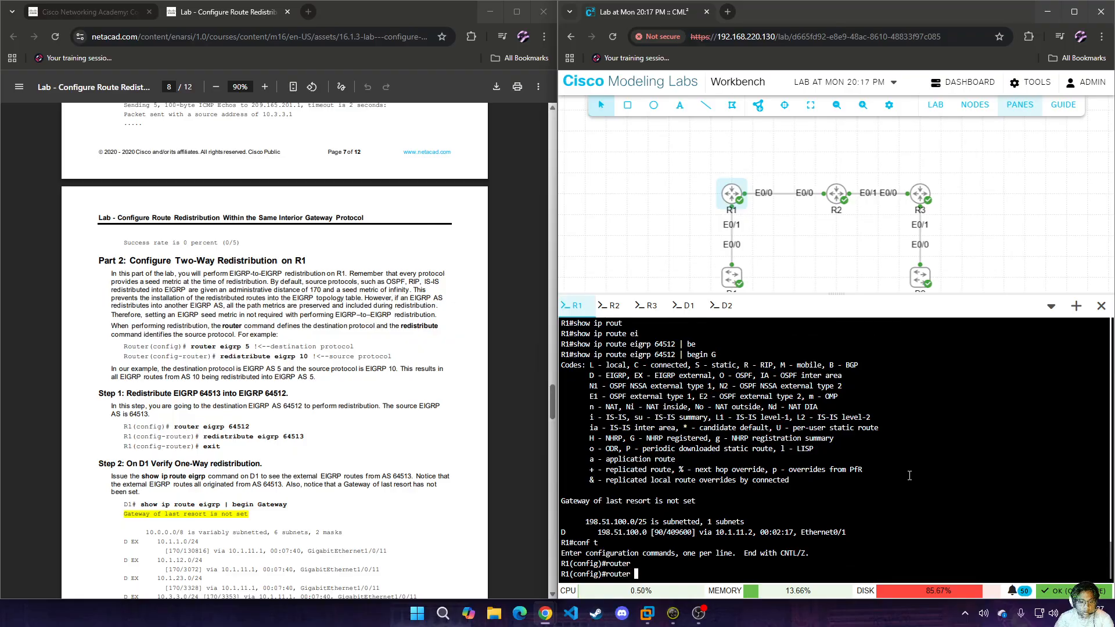
type("ei")
key("Tab")
type("64512")
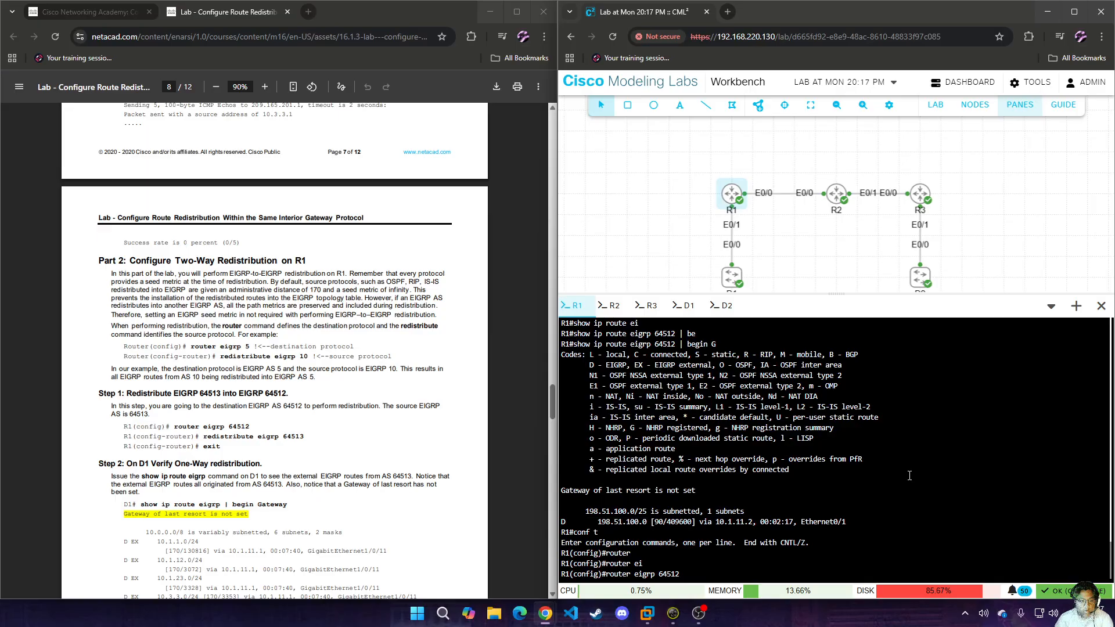
key("Return")
Redistribute EIGRP 64513 into R1's EIGRP 64512 process and exit router configuration.
type("redi")
key("Tab")
type("ei")
key("Tab")
type("64513")
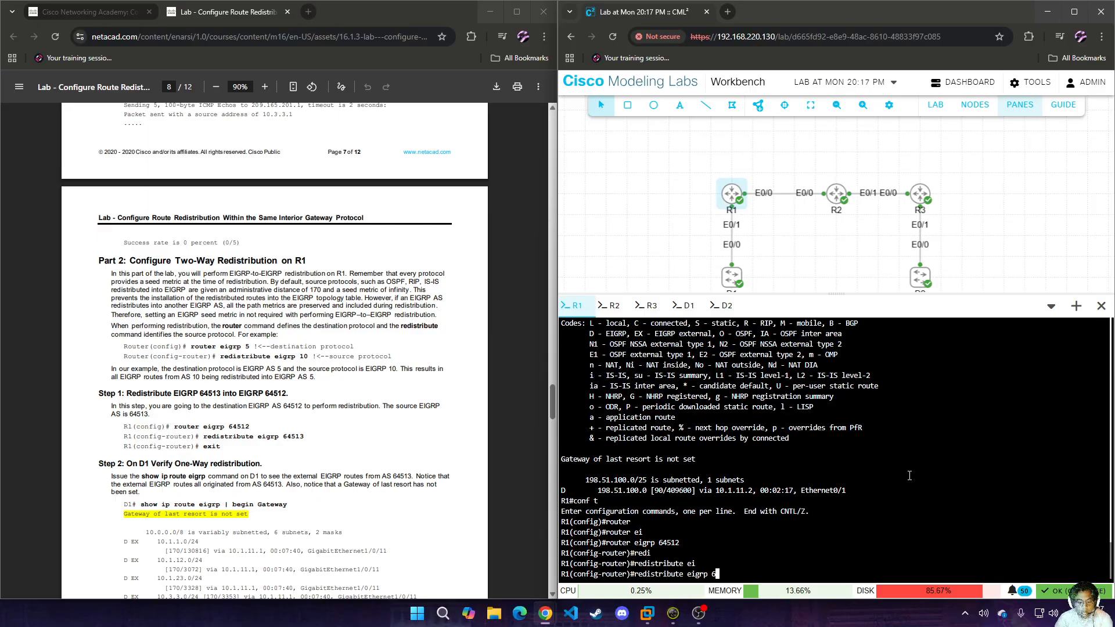
key("Return")
type("exit")
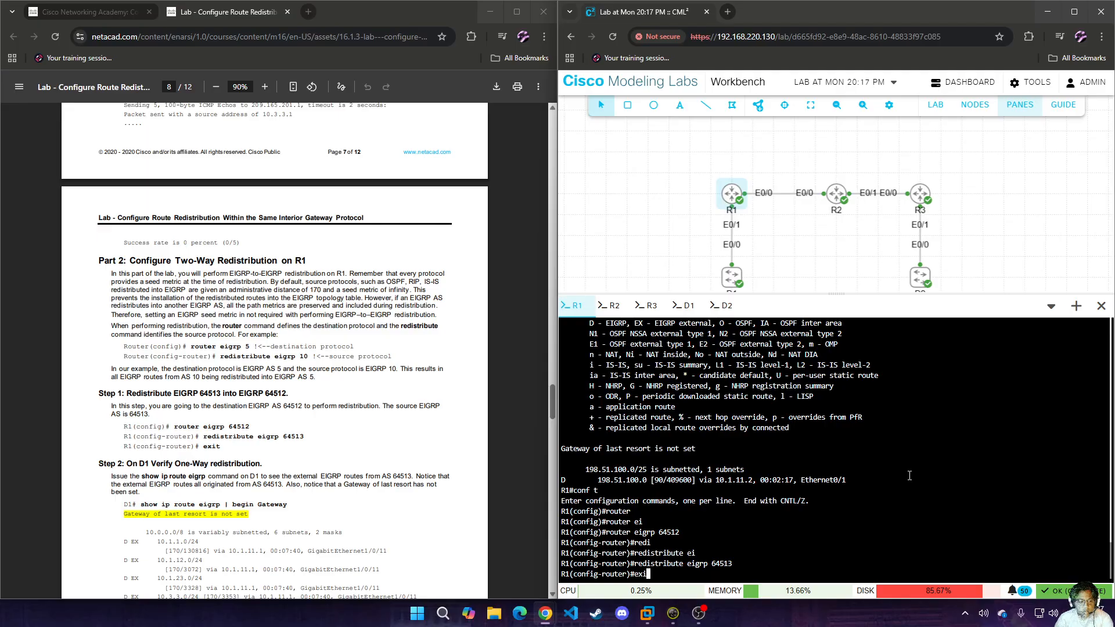
key("Return")
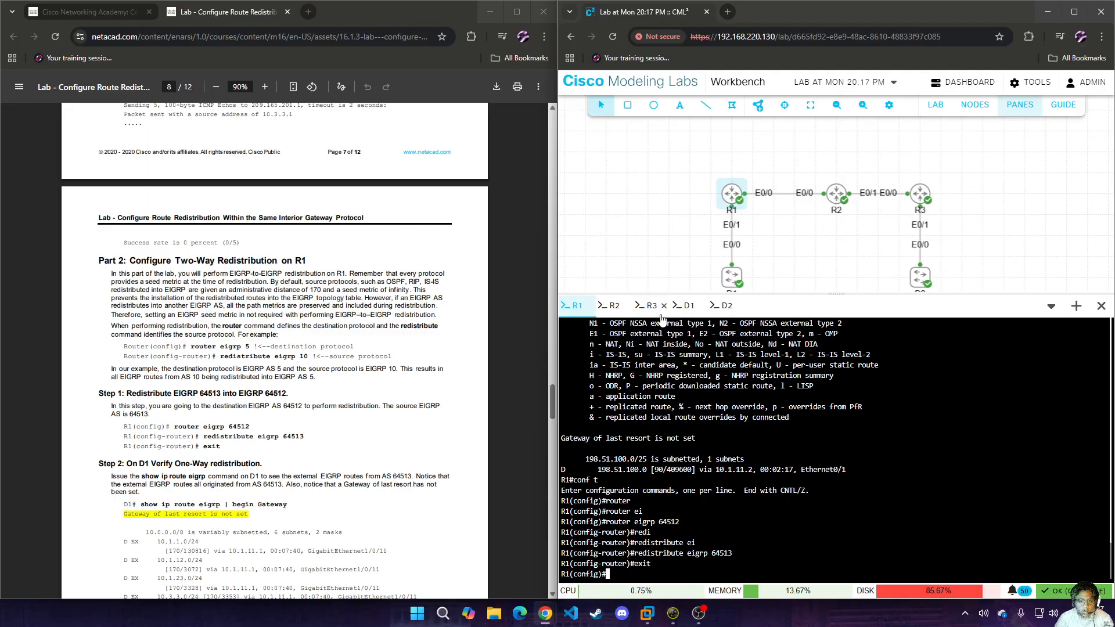
Leave interface configuration on D1 and return to privileged EXEC mode with the end command.
left_click(686, 305)
key("Up")
key("Up")
key("BackSpace")
key("BackSpace")
key("BackSpace")
key("BackSpace")
key("BackSpace")
key("BackSpace")
key("BackSpace")
key("BackSpace")
key("BackSpace")
key("BackSpace")
key("BackSpace")
key("BackSpace")
key("BackSpace")
key("BackSpace")
key("BackSpace")
key("BackSpace")
key("BackSpace")
key("BackSpace")
key("BackSpace")
key("BackSpace")
key("BackSpace")
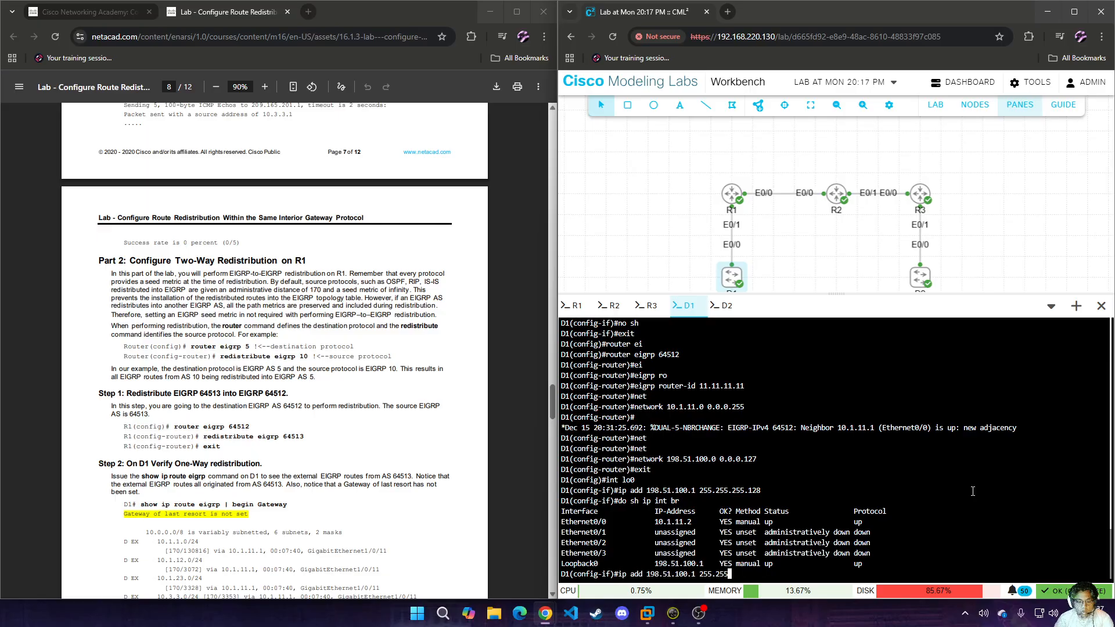
type("end")
key("Return")
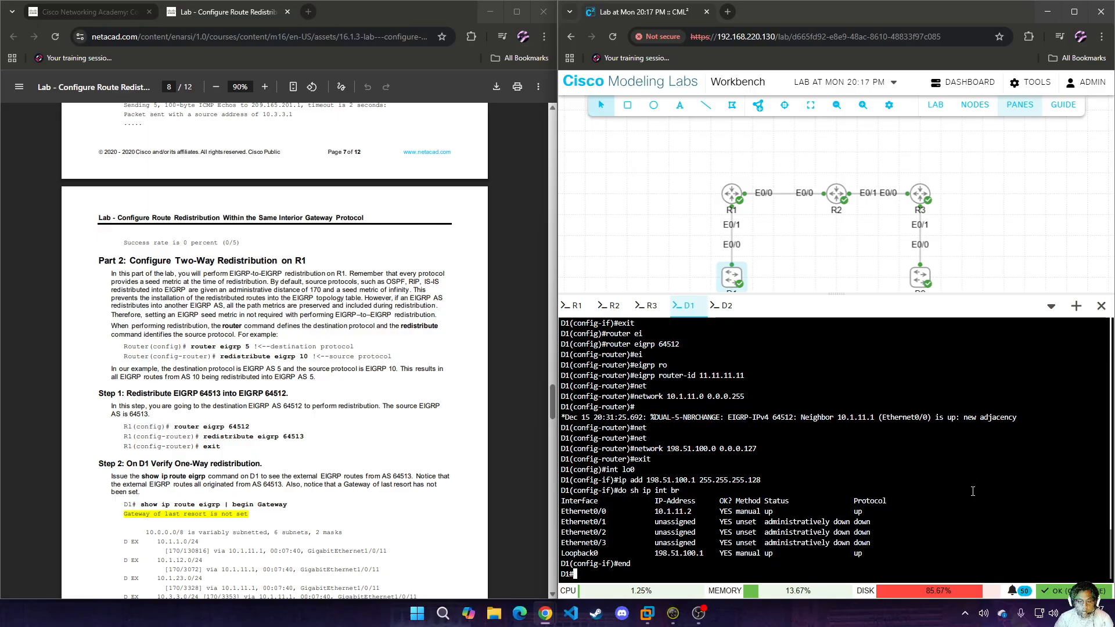
Display D1's EIGRP routing table entries, with output filtered by "begin G".
type("sh i")
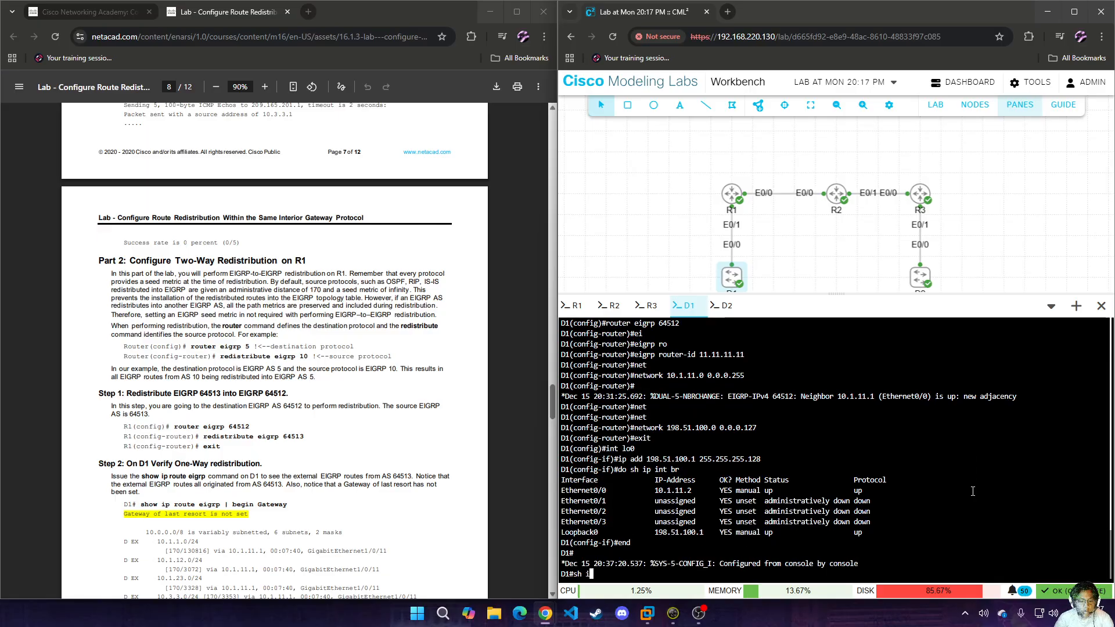
type("p rout")
key("Tab")
type("ei")
key("Tab")
type("| be")
key("Tab")
type("G")
key("Return")
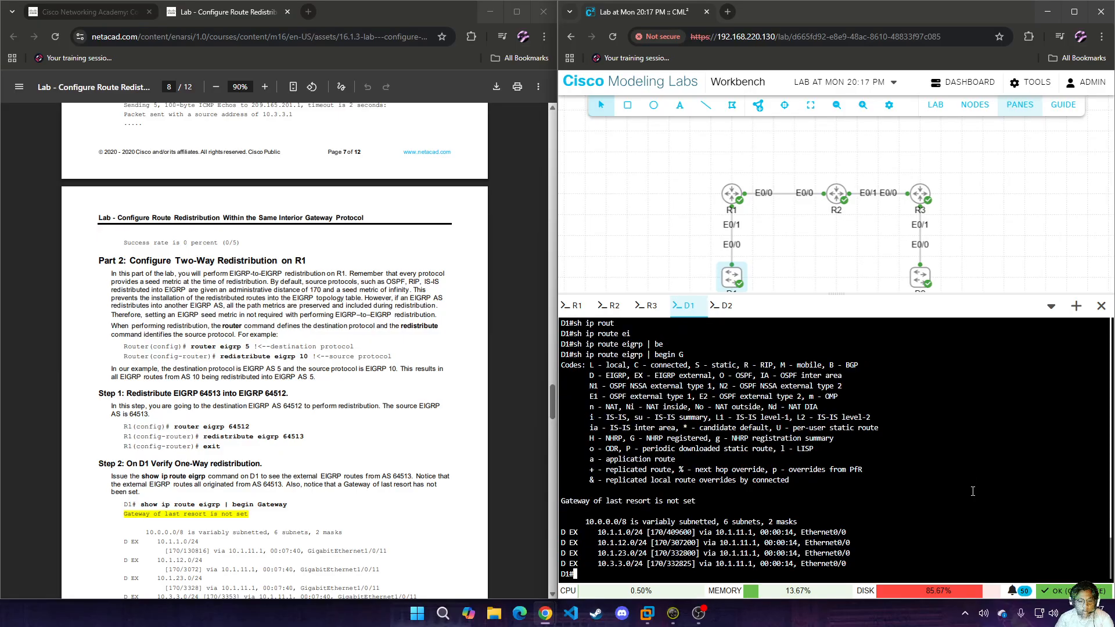
Open the named EIGRP process CISCO in R1's router configuration.
scroll(308, 459, "down", 2)
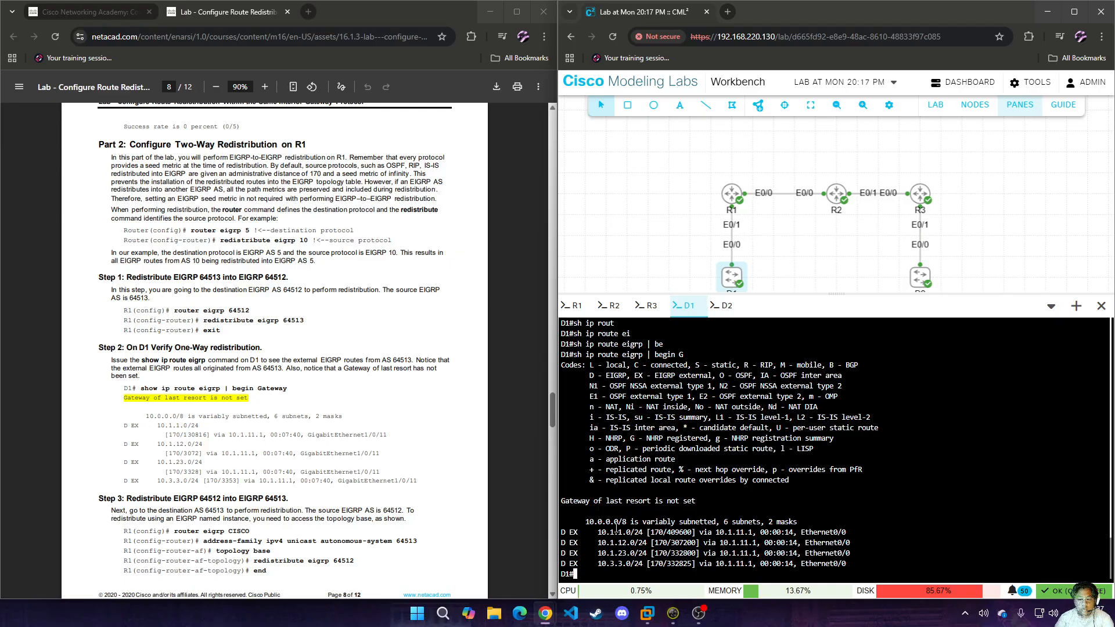
scroll(343, 499, "down", 3)
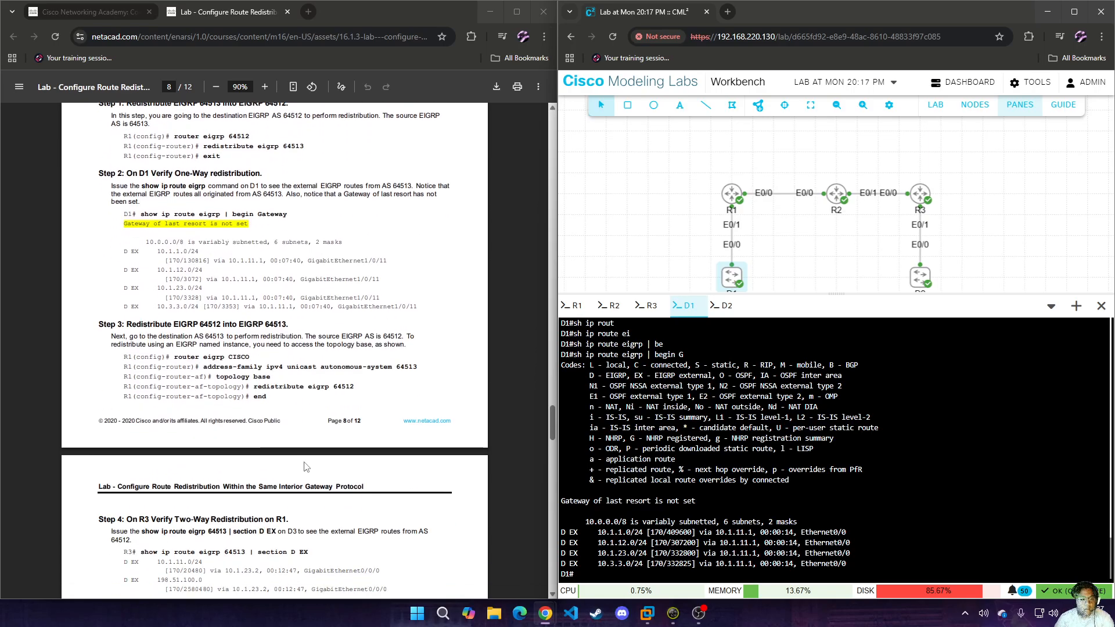
left_click(575, 306)
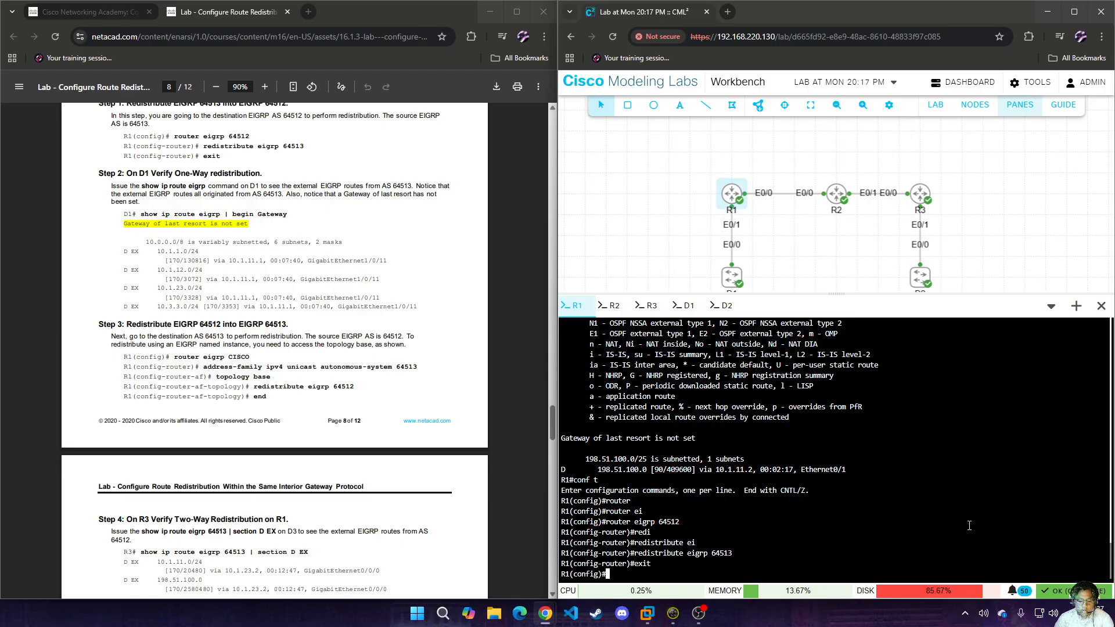
type("router ")
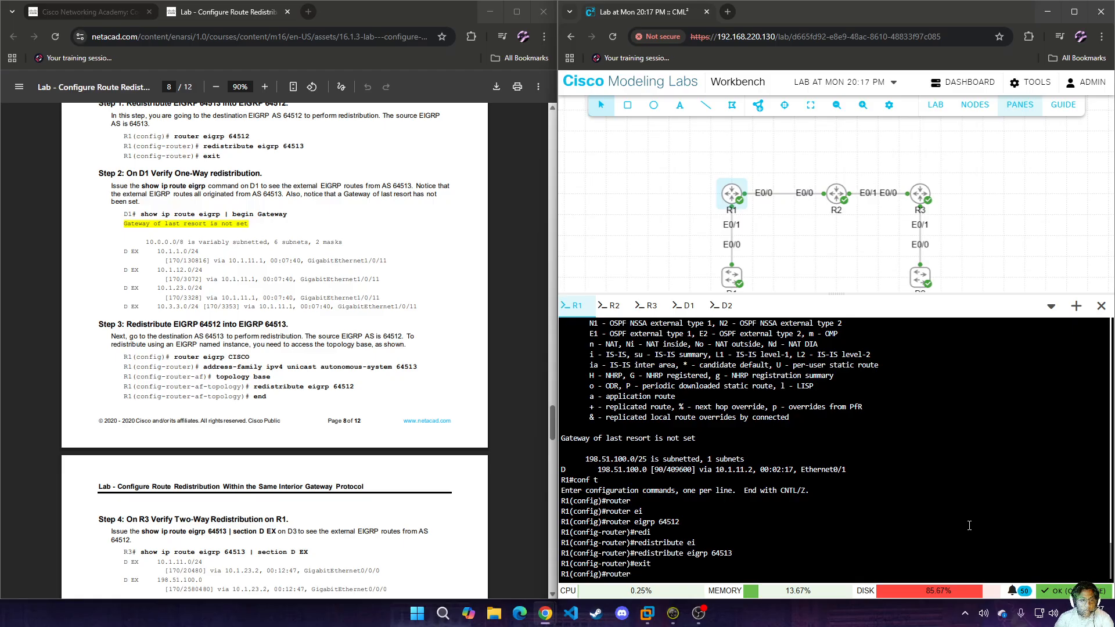
type("ei")
key("Tab")
type("CISCO")
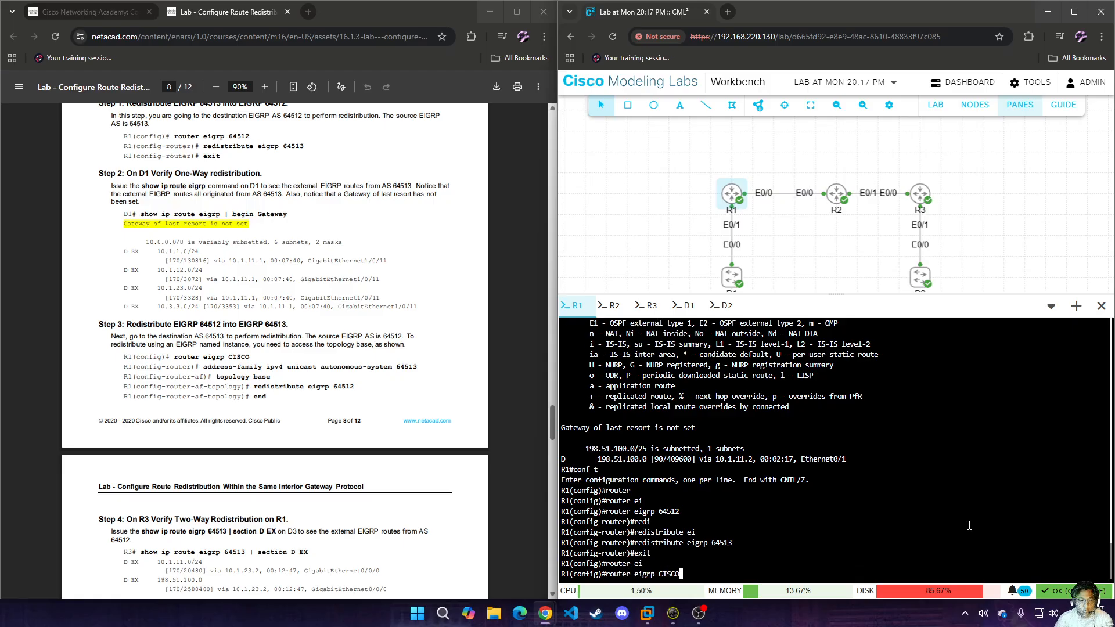
key("Return")
Enter the IPv4 unicast address family for autonomous system 64513 in R1's CISCO process.
type("add")
key("Tab")
type("ipv4 uni")
key("Tab")
type("a")
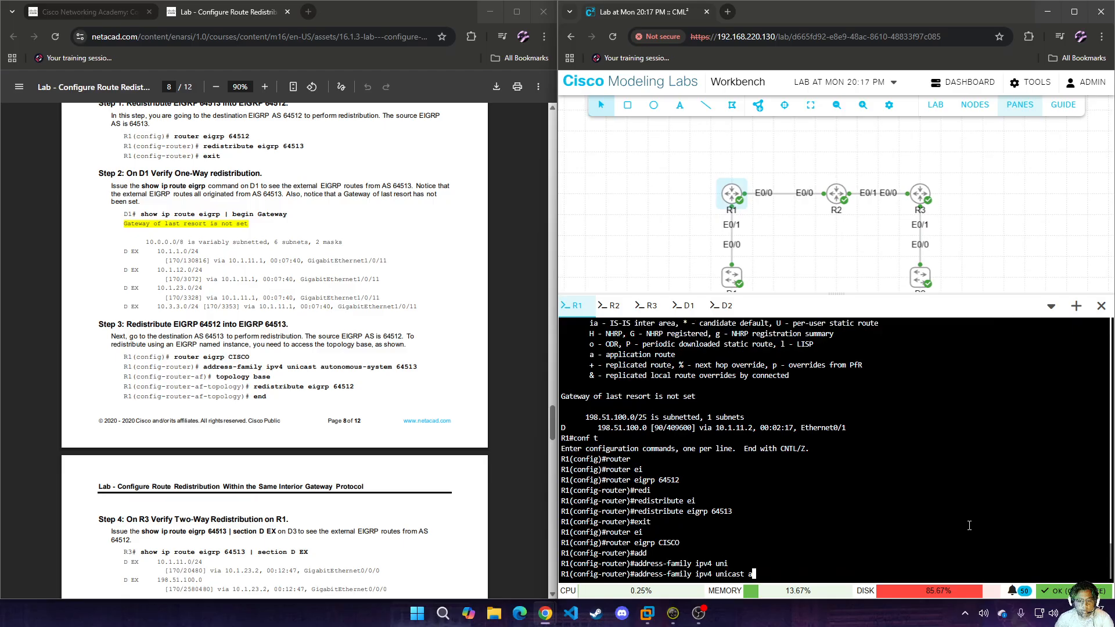
type("ut")
key("Tab")
type("64513")
key("Return")
Enter the base topology of R1's AS 64513 address family.
type("to")
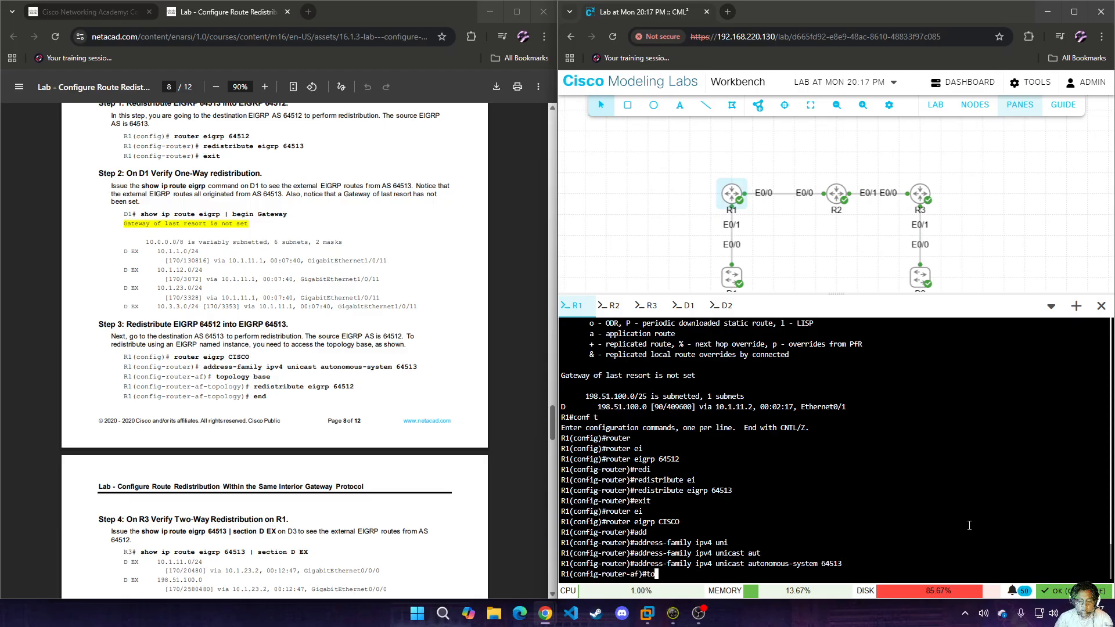
type("po")
key("Tab")
type("bas")
key("Tab")
key("Return")
Redistribute EIGRP 64512 into the base topology of AS 64513 on R1 and end configuration mode.
type("red")
key("Tab")
type("ei")
key("Tab")
type("64512")
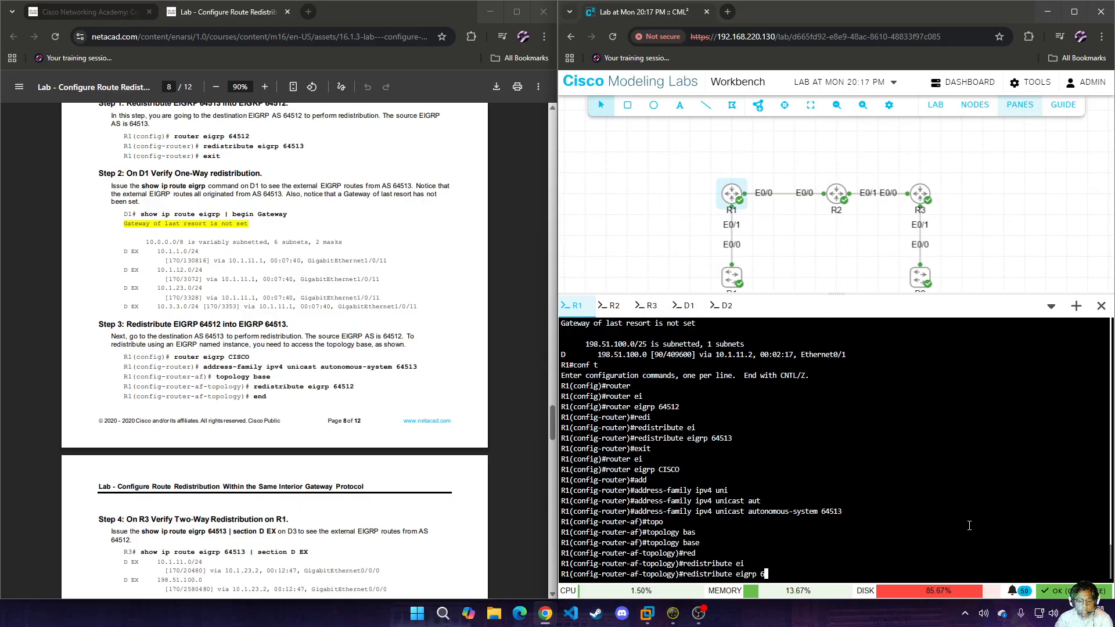
key("Return")
type("end")
key("Return")
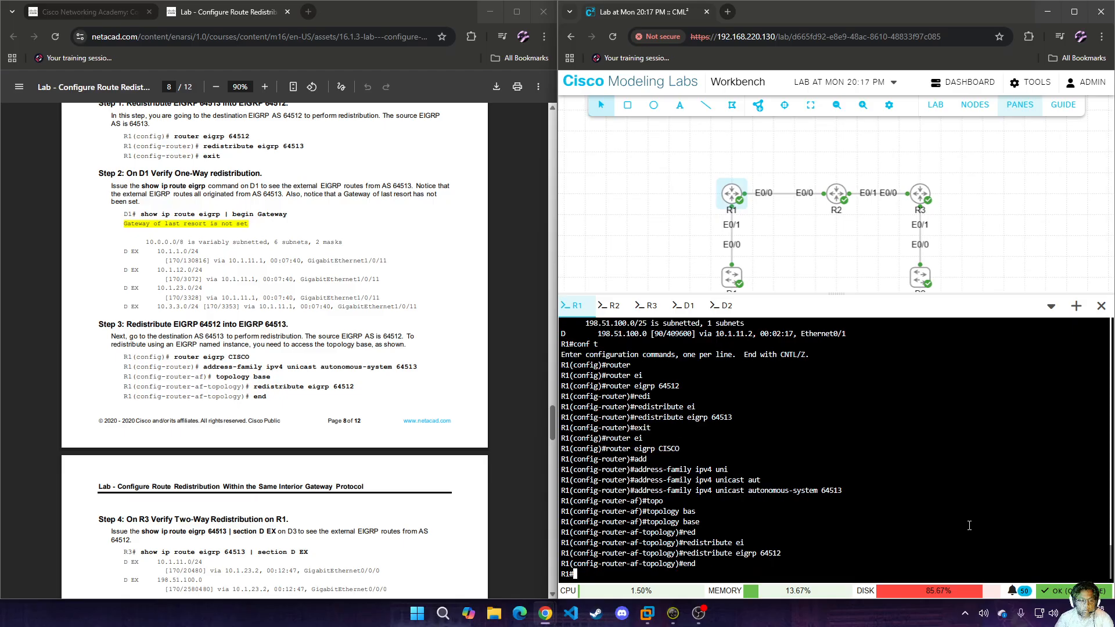
Display R3's EIGRP 64513 routes filtered by "section D EX" and compare them with the lab's sample output.
scroll(413, 426, "down", 3)
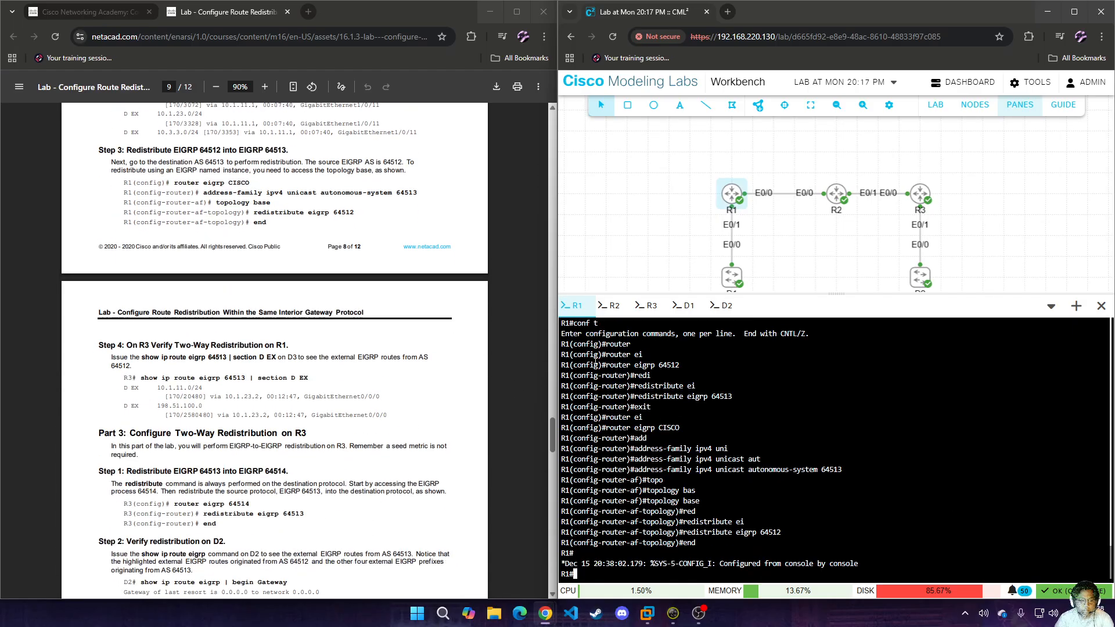
left_click(649, 306)
type("sh")
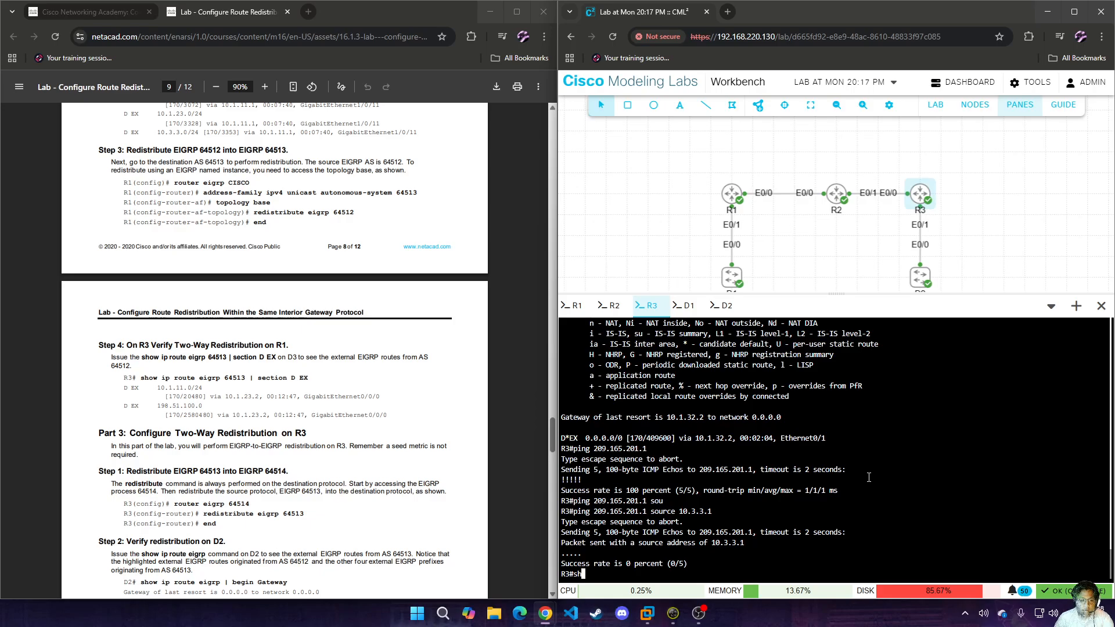
type(" ip route ei")
key("Tab")
type("645")
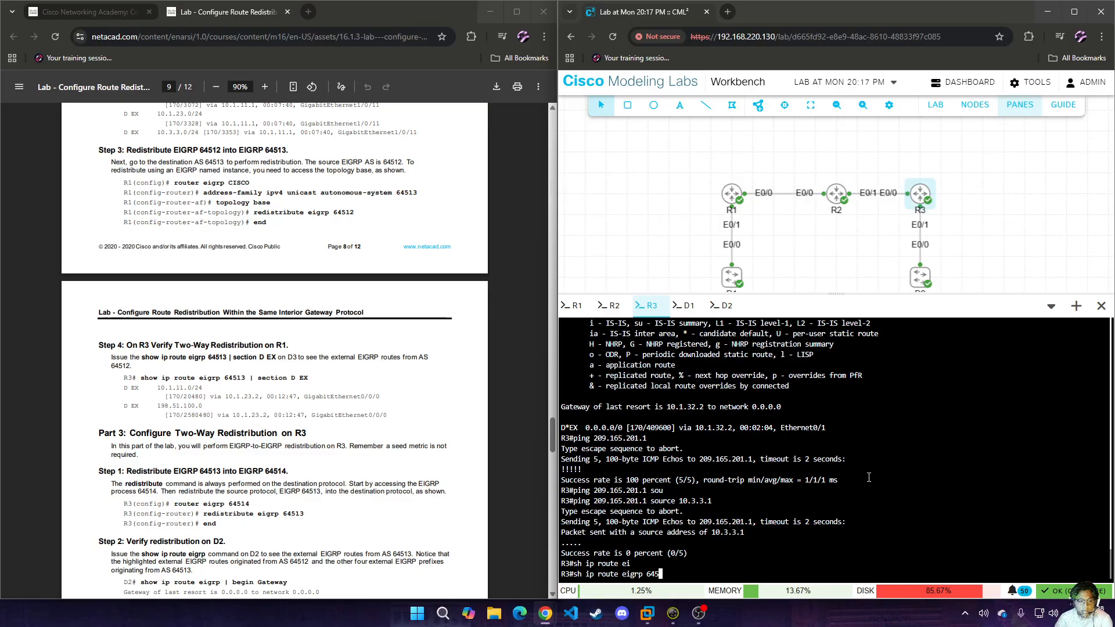
type("13 | sec")
key("Tab")
type("D EX")
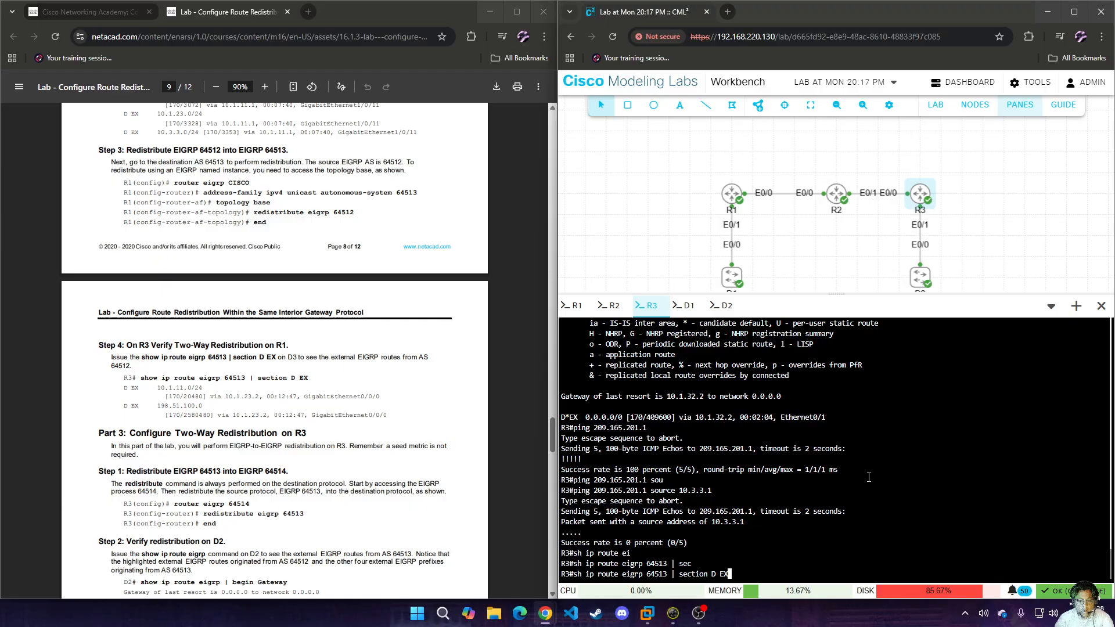
key("Return")
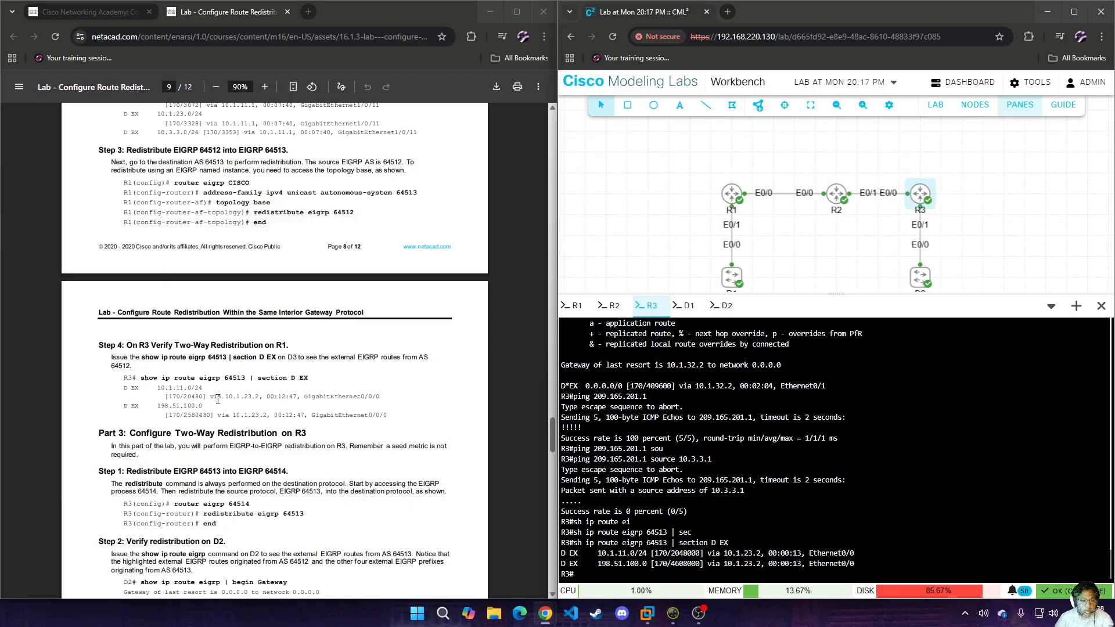
left_click_drag(124, 388, 278, 416)
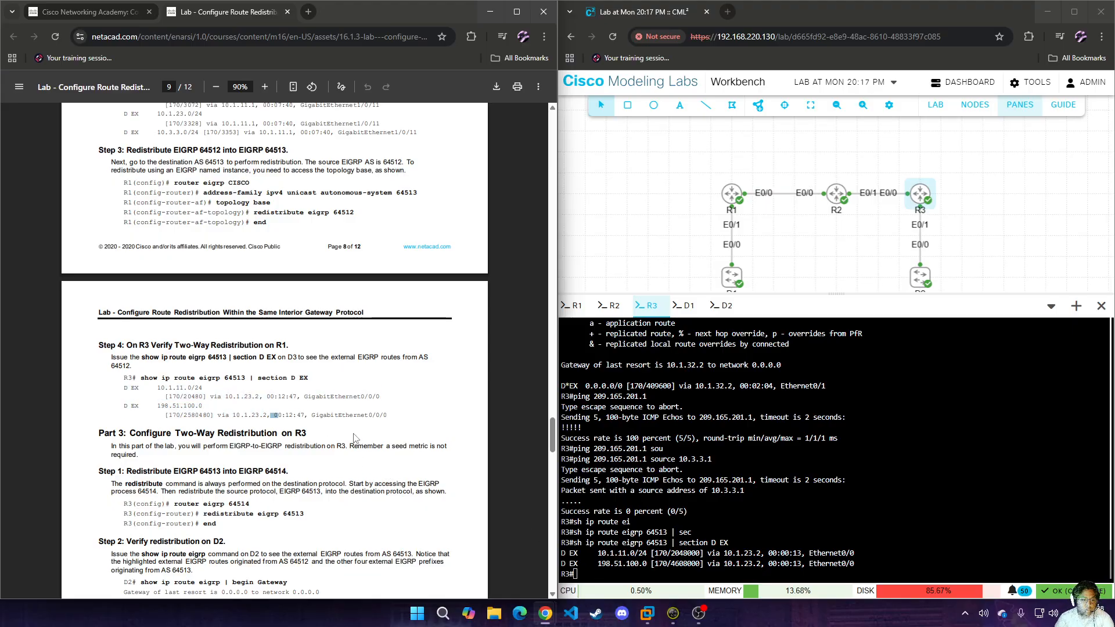
On R3, enter global configuration mode and open the EIGRP 64514 routing process.
scroll(356, 437, "down", 2)
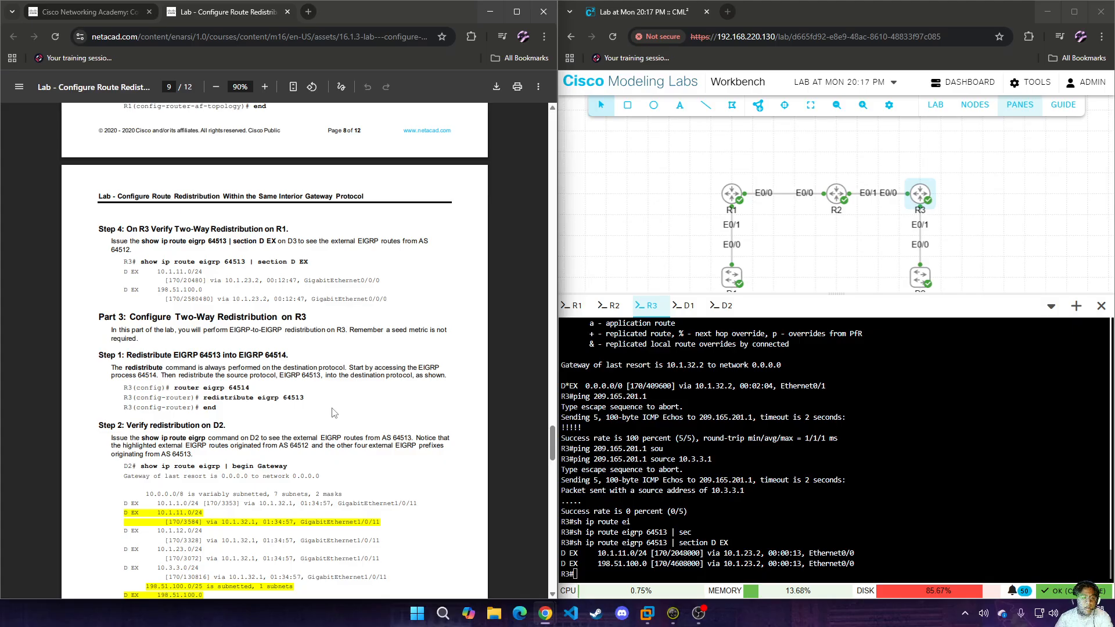
left_click(892, 475)
type("conf t")
key("Return")
type("router")
key("Tab")
type("ei")
key("Tab")
type("64514")
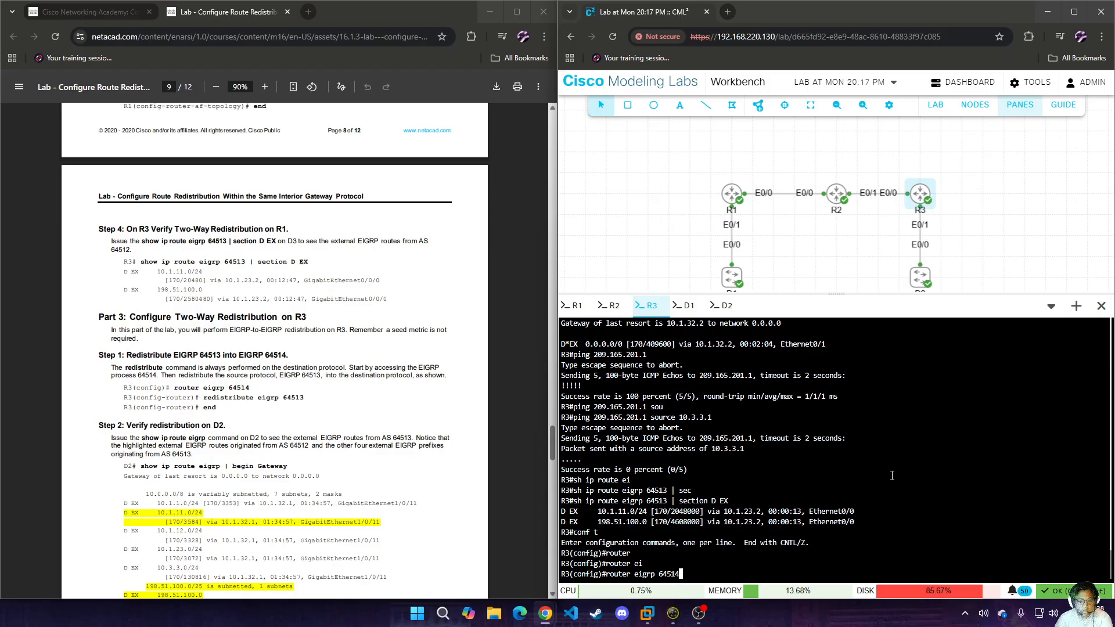
key("Return")
Redistribute EIGRP 64513 into EIGRP 64514 on R3 and end configuration mode.
type("red")
key("Tab")
type("ei")
key("Tab")
type("6451")
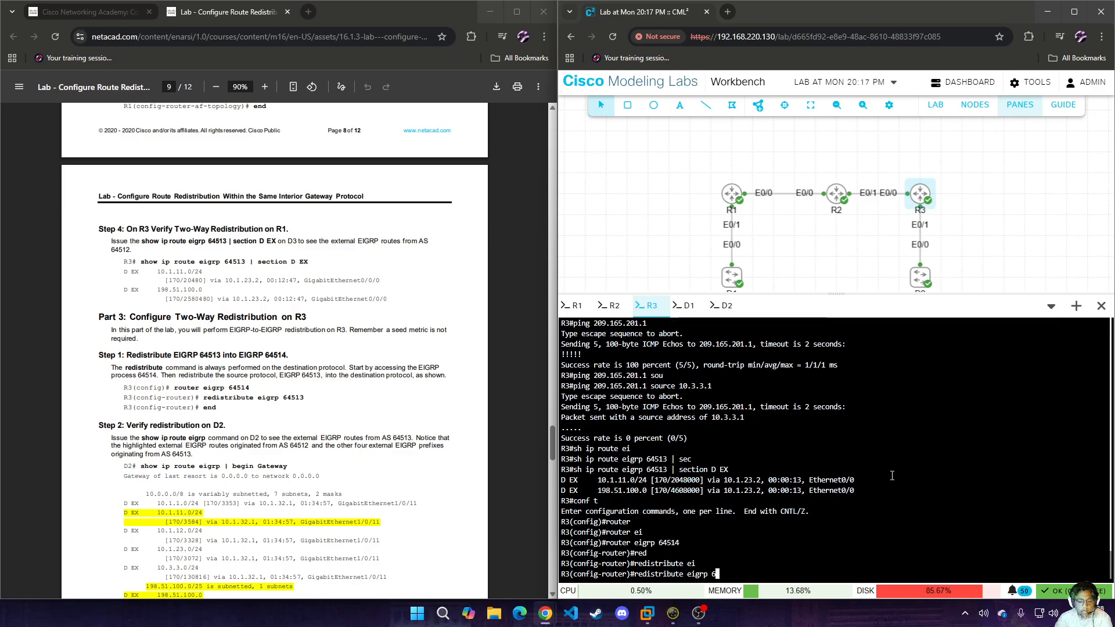
type("3")
key("Return")
type("end")
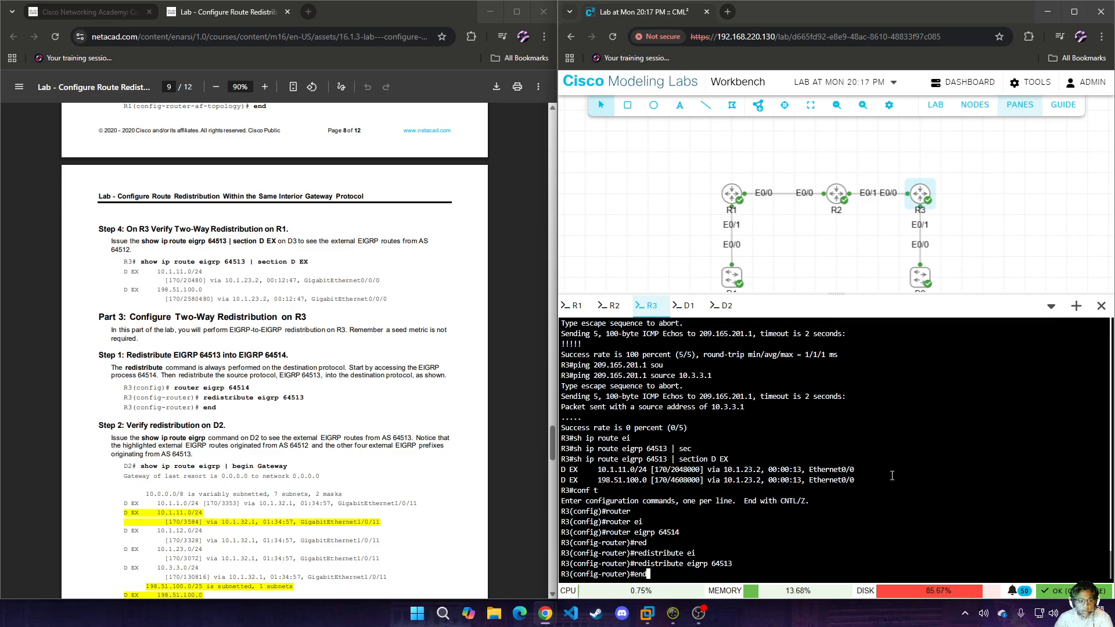
key("Return")
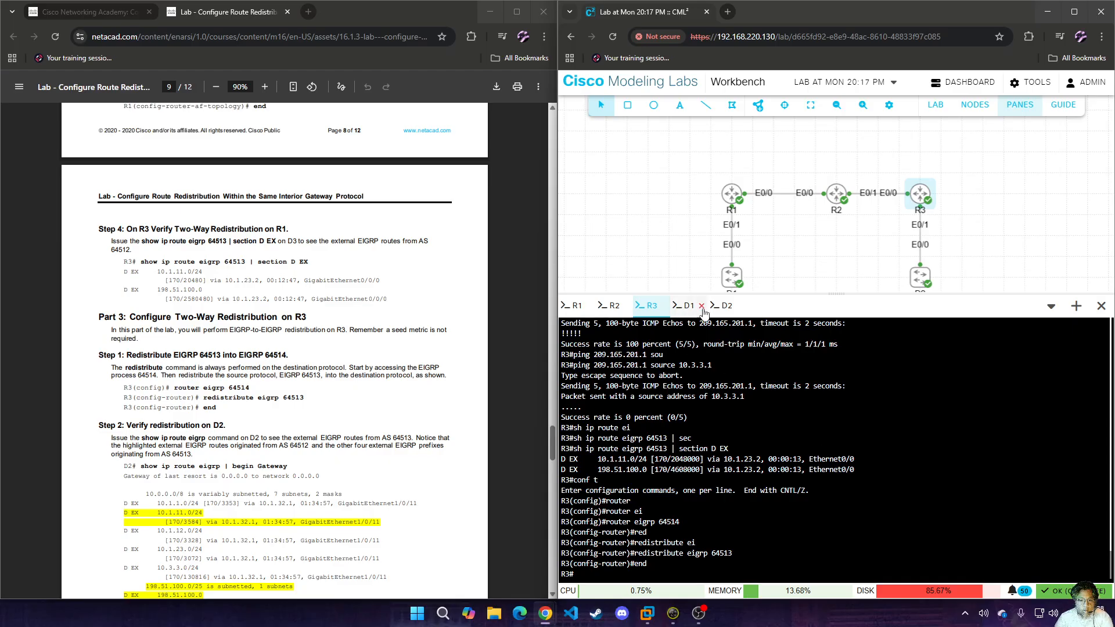
Display D2's EIGRP routes filtered by "begin G" and compare the external routes with the lab's sample output.
left_click(723, 305)
type("sh")
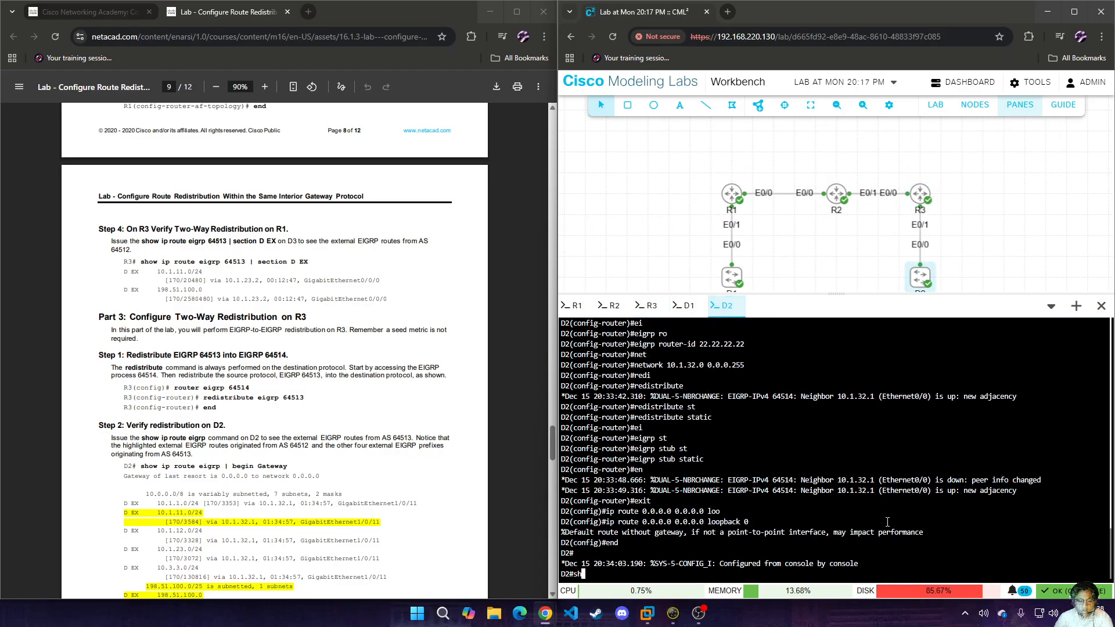
type("ow ip rout")
key("Tab")
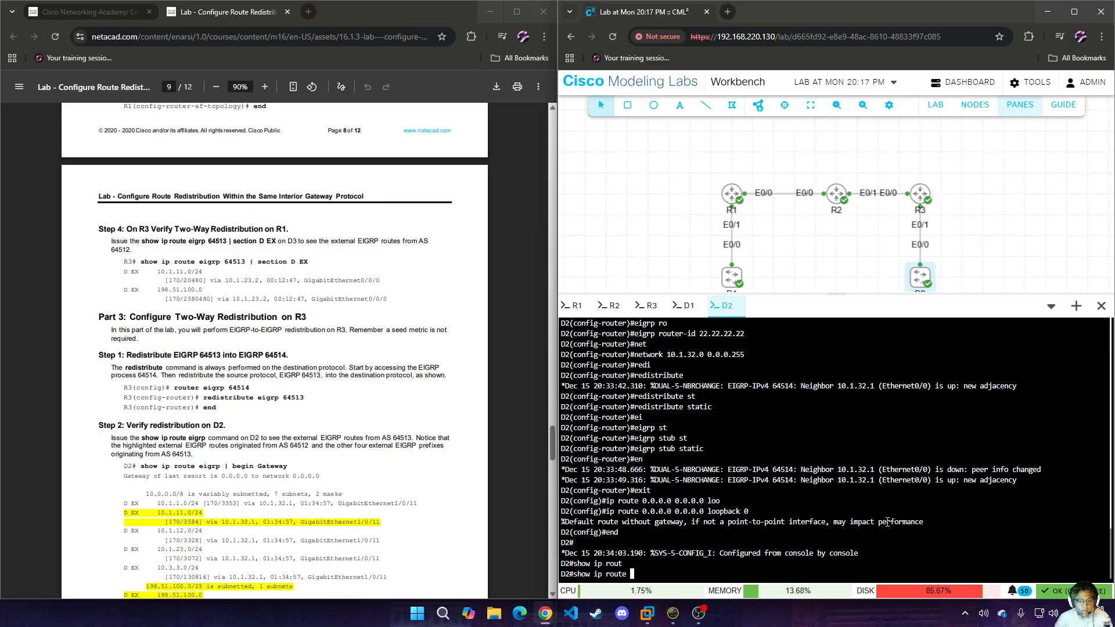
type("ei")
key("Tab")
type("| be")
key("Tab")
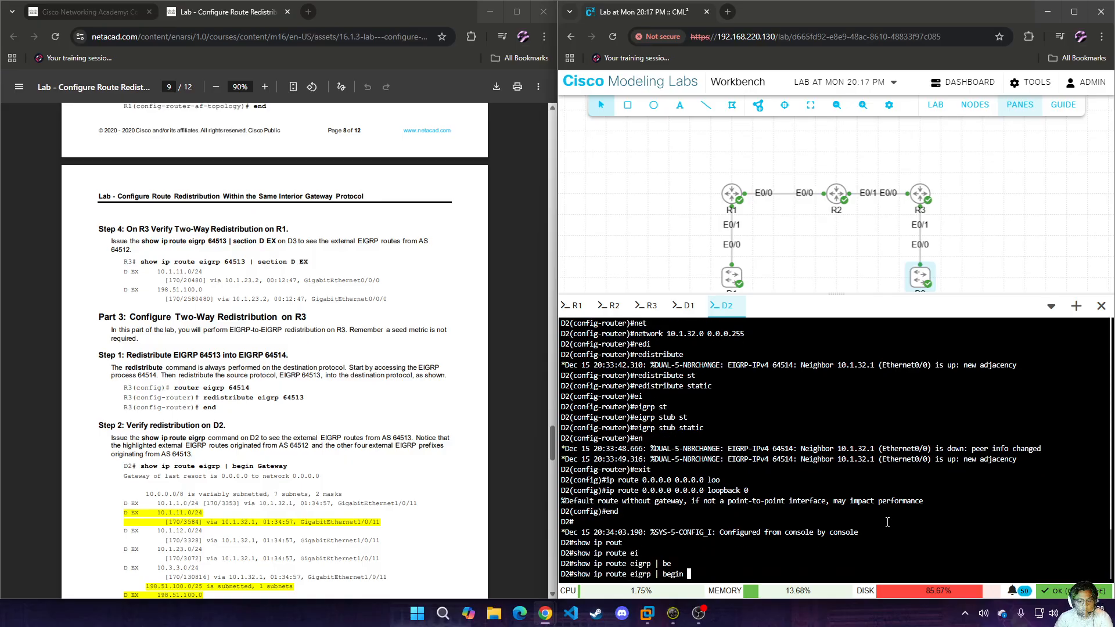
type("G")
key("Return")
scroll(412, 482, "down", 2)
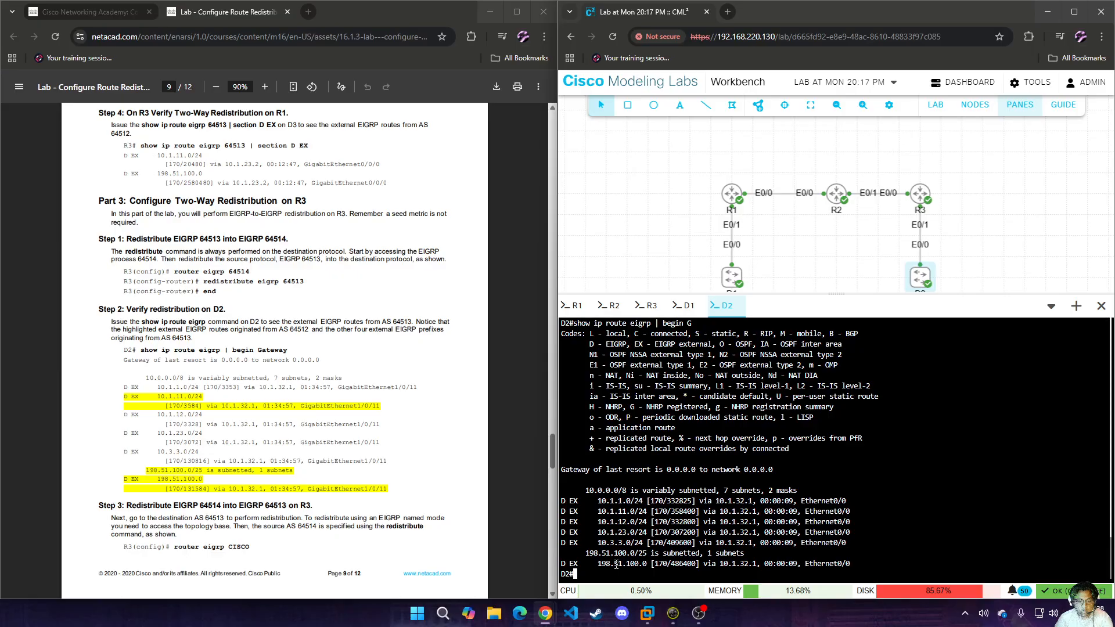
scroll(603, 564, "up", 9)
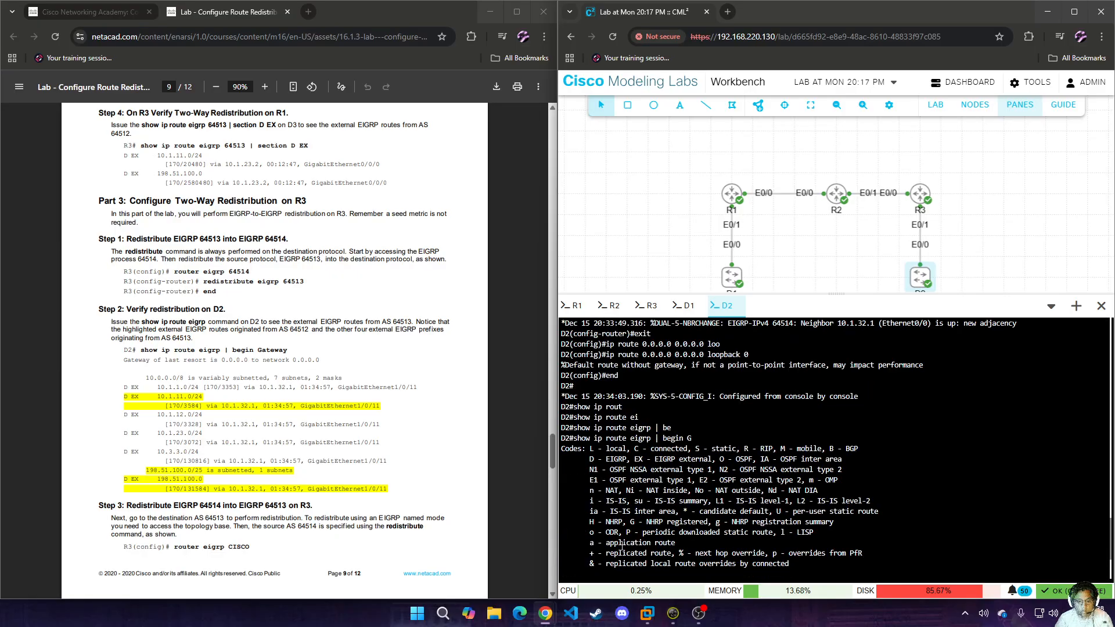
scroll(629, 545, "down", 7)
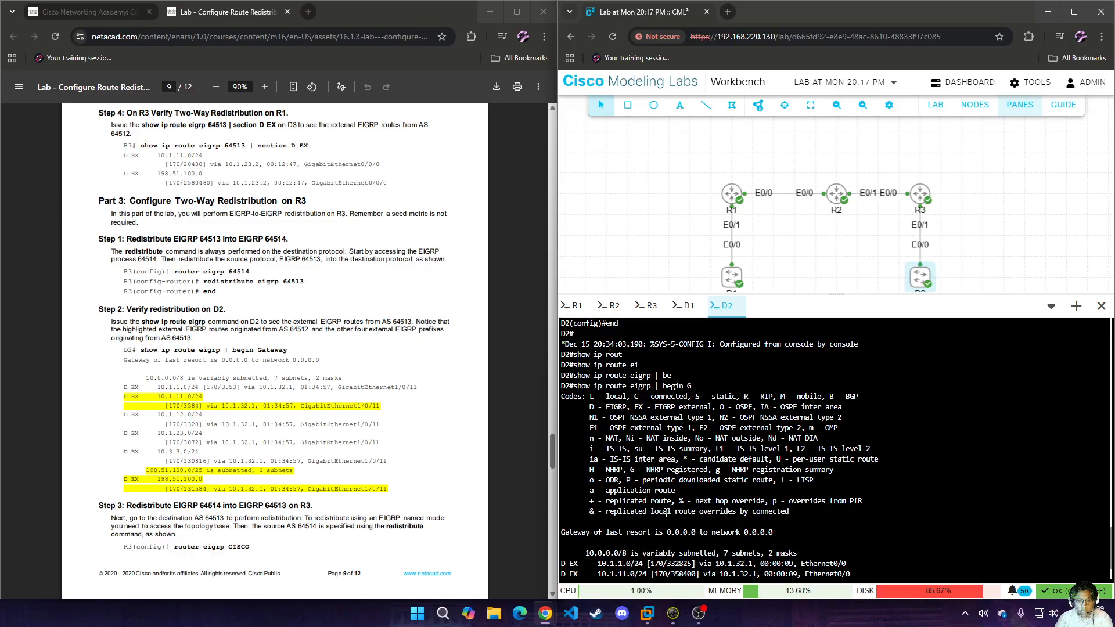
scroll(666, 513, "down", 2)
scroll(361, 416, "down", 2)
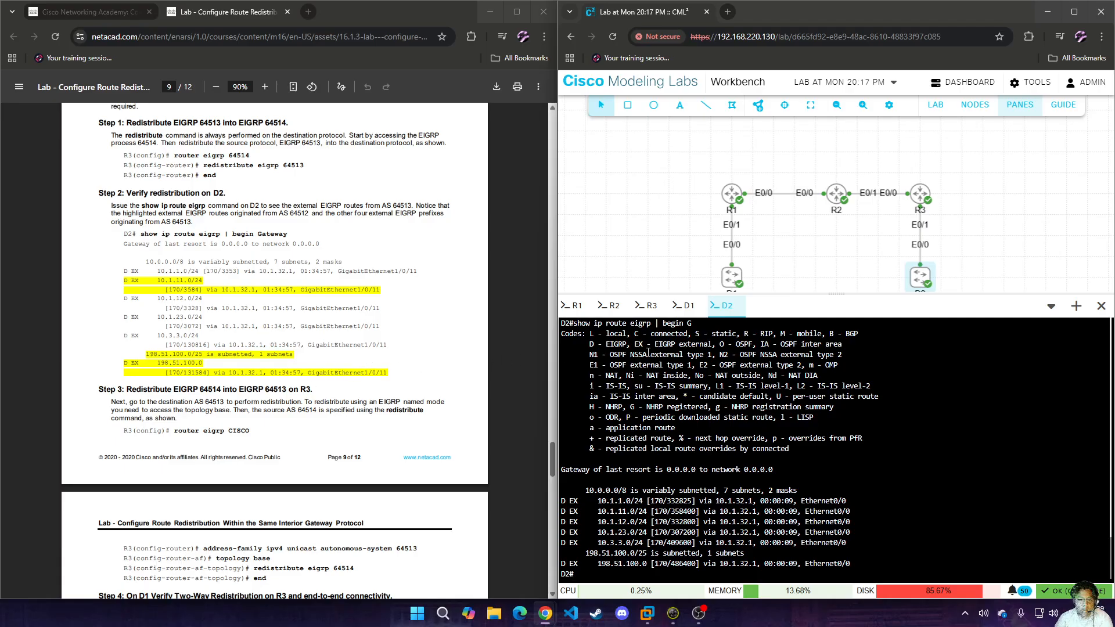
On R3, enter global configuration mode and open the named EIGRP process CISCO.
left_click(649, 305)
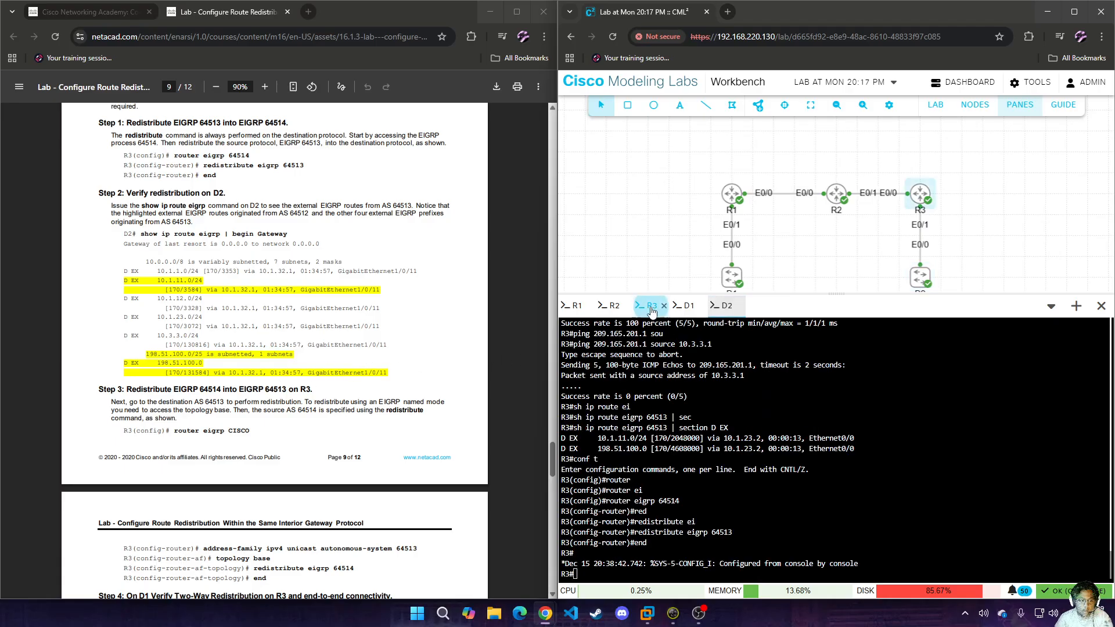
type("conf t")
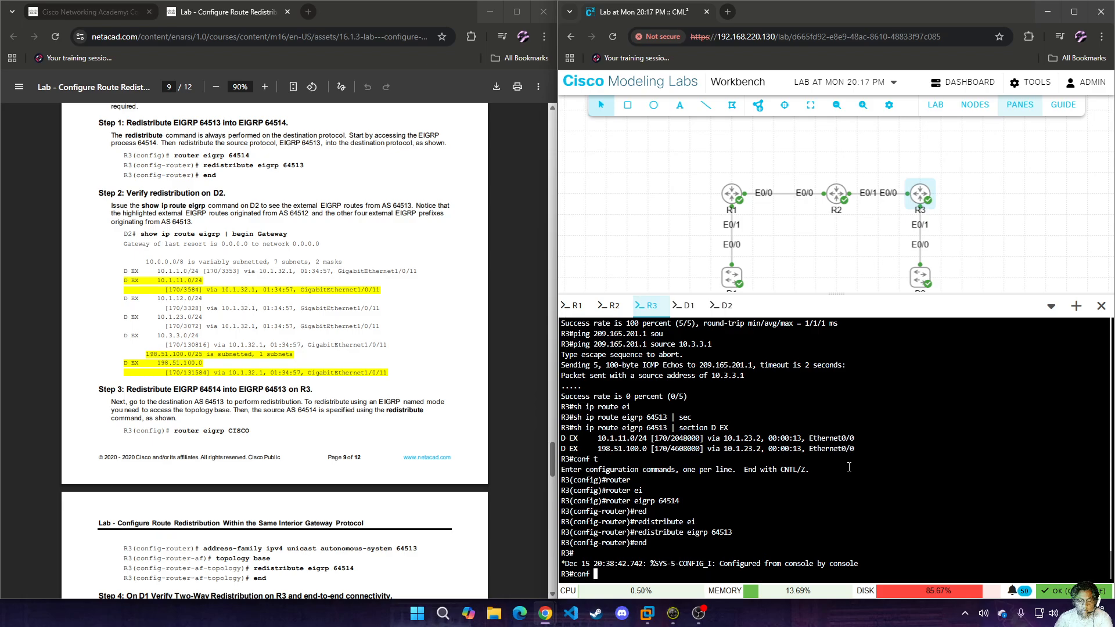
key("Return")
type("router ei")
key("Tab")
type("CISCO")
key("Return")
Enter the IPv4 unicast address family for autonomous system 64513 in R3's CISCO process.
type("add")
key("Tab")
type("ipv4 uni")
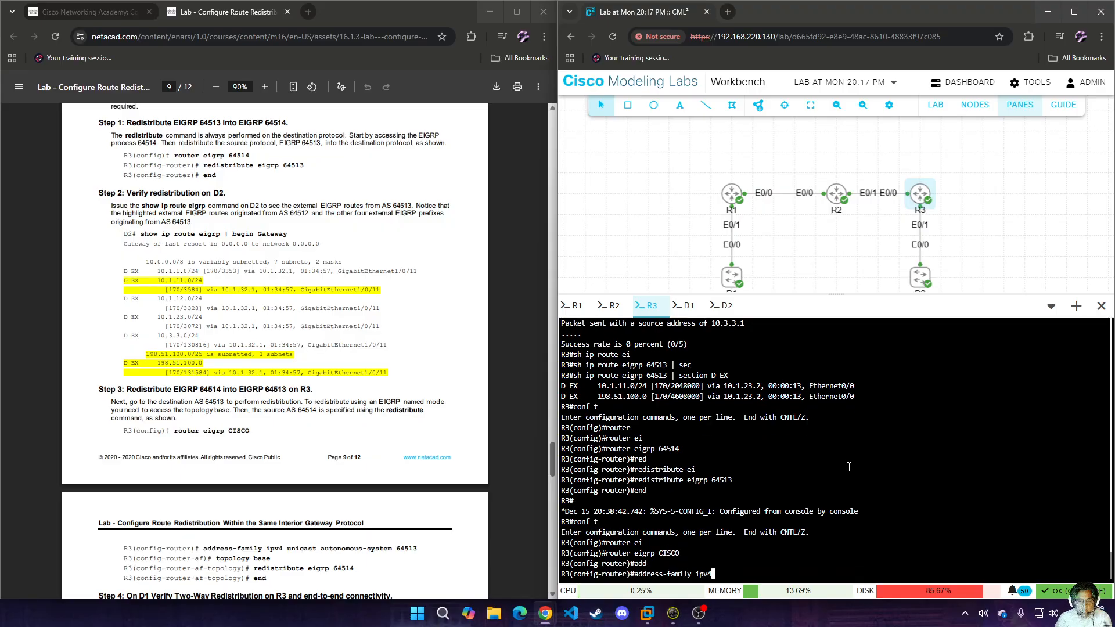
key("Tab")
type("au")
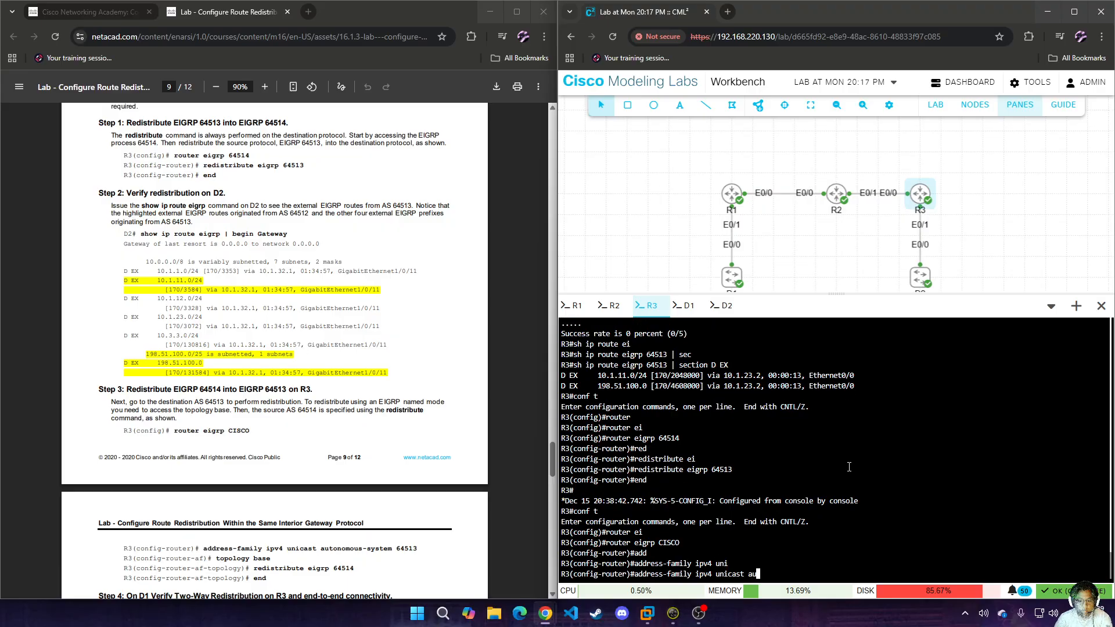
key("Tab")
type("64513")
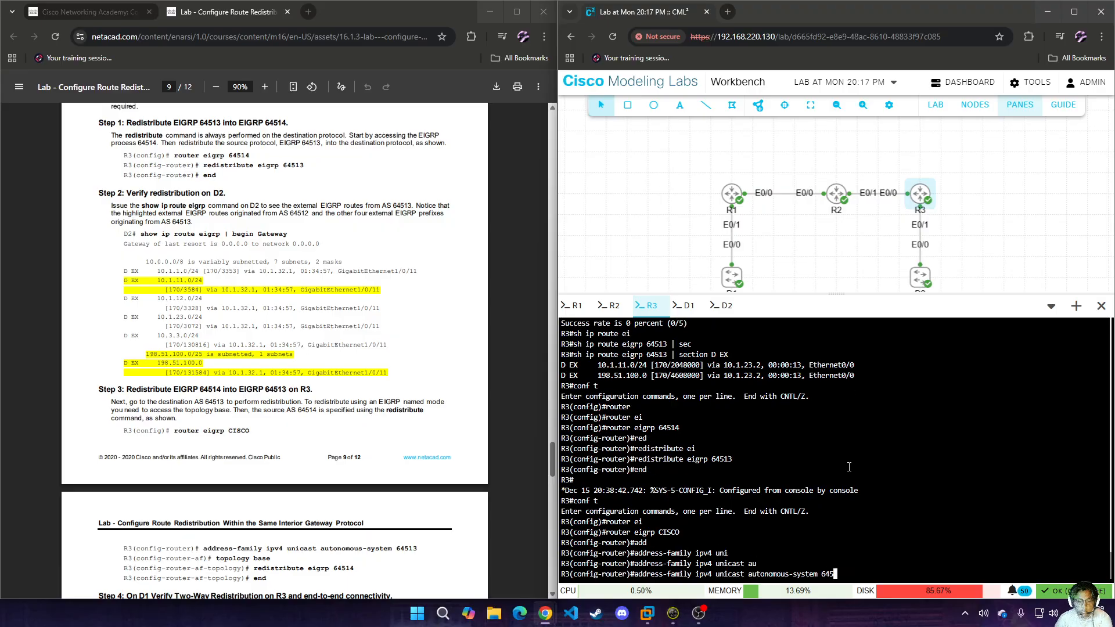
key("Return")
Enter the base topology of R3's AS 64513 address family.
type("topology ba")
key("Tab")
type("bas")
key("Tab")
key("Return")
Redistribute EIGRP 64514 into the base topology of AS 64513 on R3 and end configuration mode.
type("edi")
key("Return")
type("red")
key("Tab")
type("i")
key("BackSpace")
type("ei")
key("Tab")
type("64514")
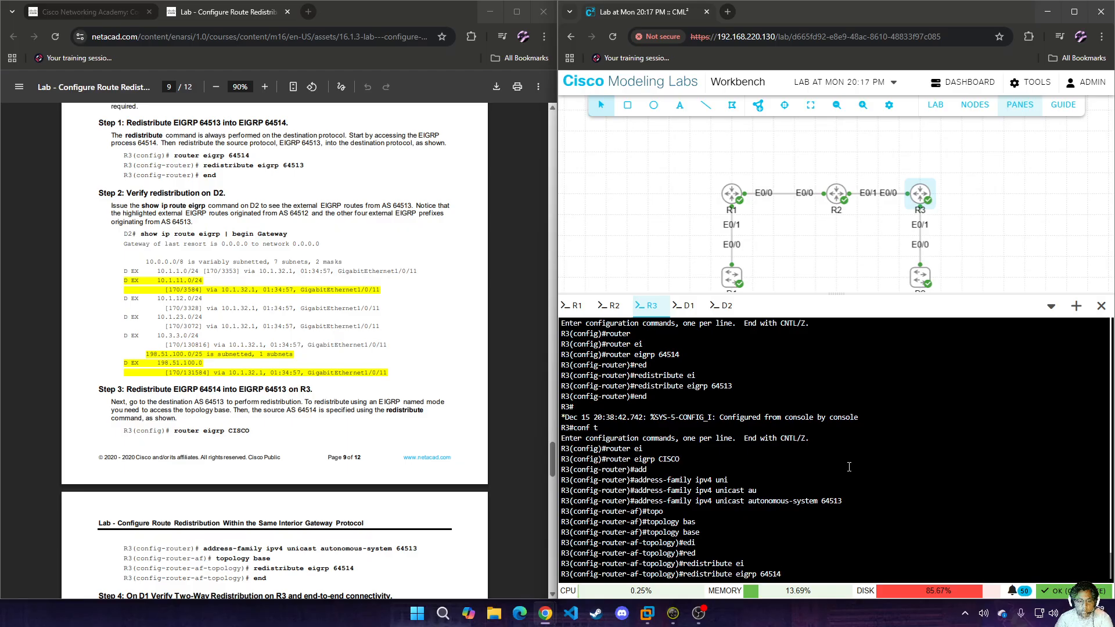
key("Return")
type("end")
key("Return")
Display D1's EIGRP routes filtered by "begin G" and compare them with the earlier output and the lab's sample.
scroll(311, 434, "down", 3)
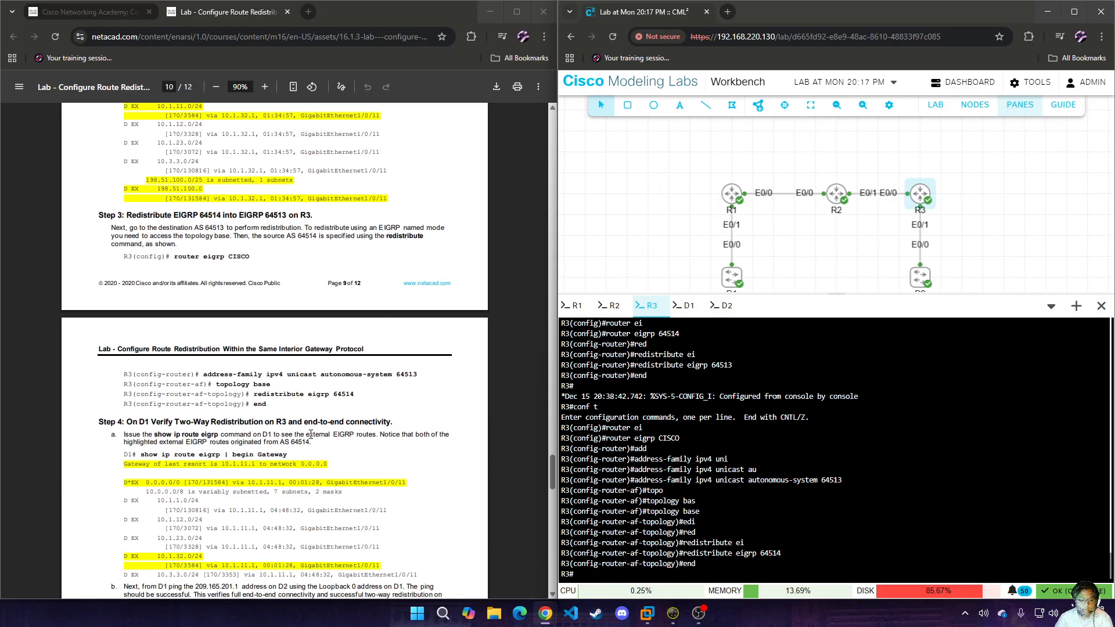
scroll(310, 434, "down", 1)
left_click(685, 306)
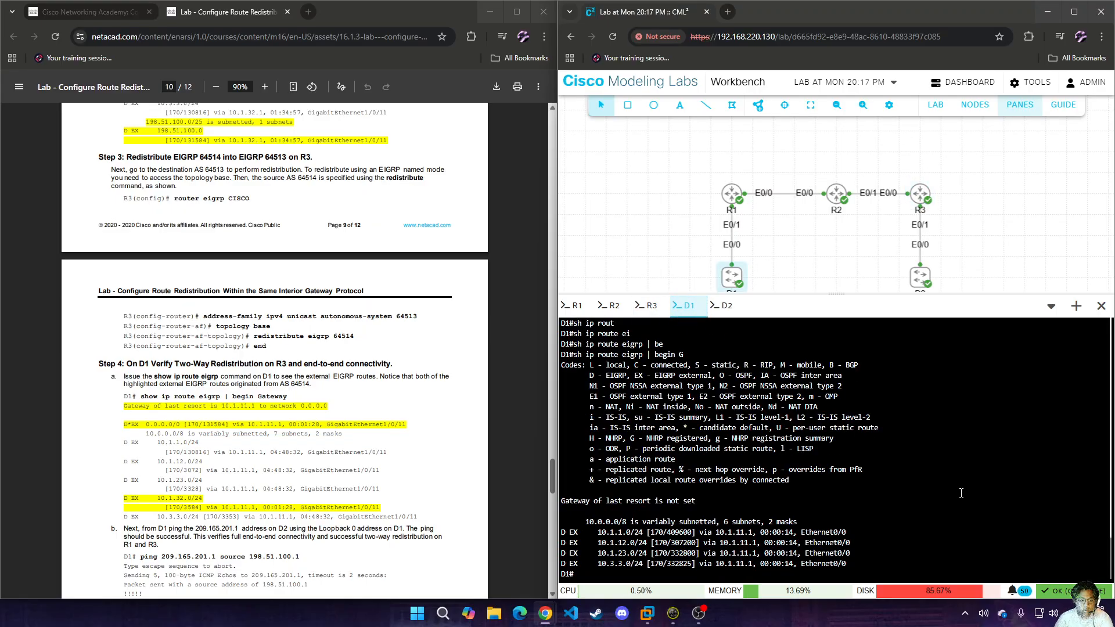
key("Up")
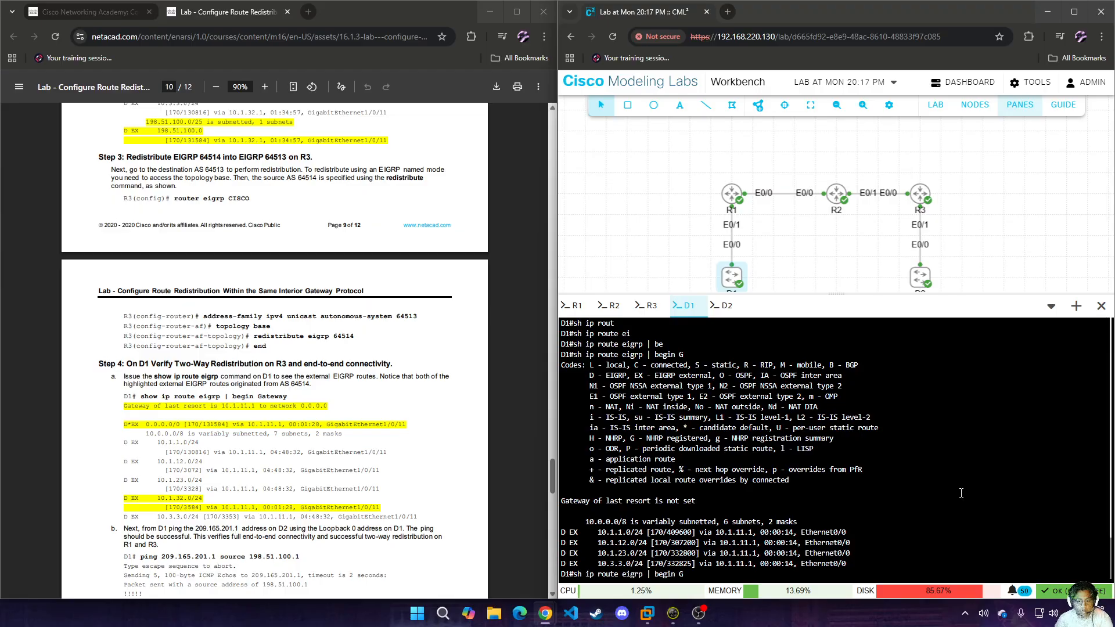
key("Return")
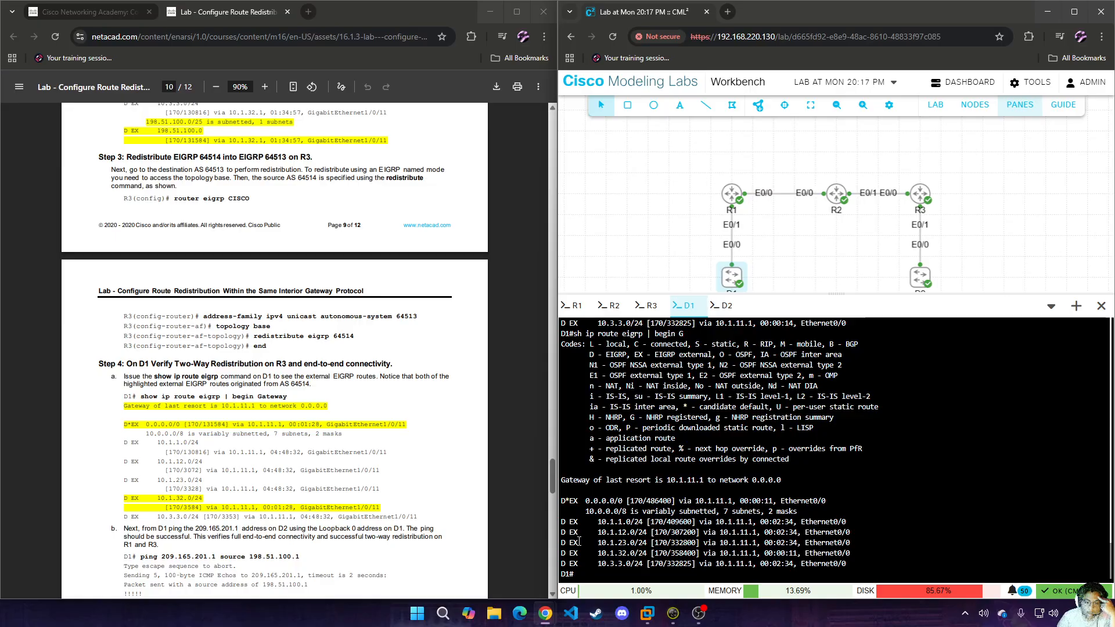
scroll(580, 523, "up", 3)
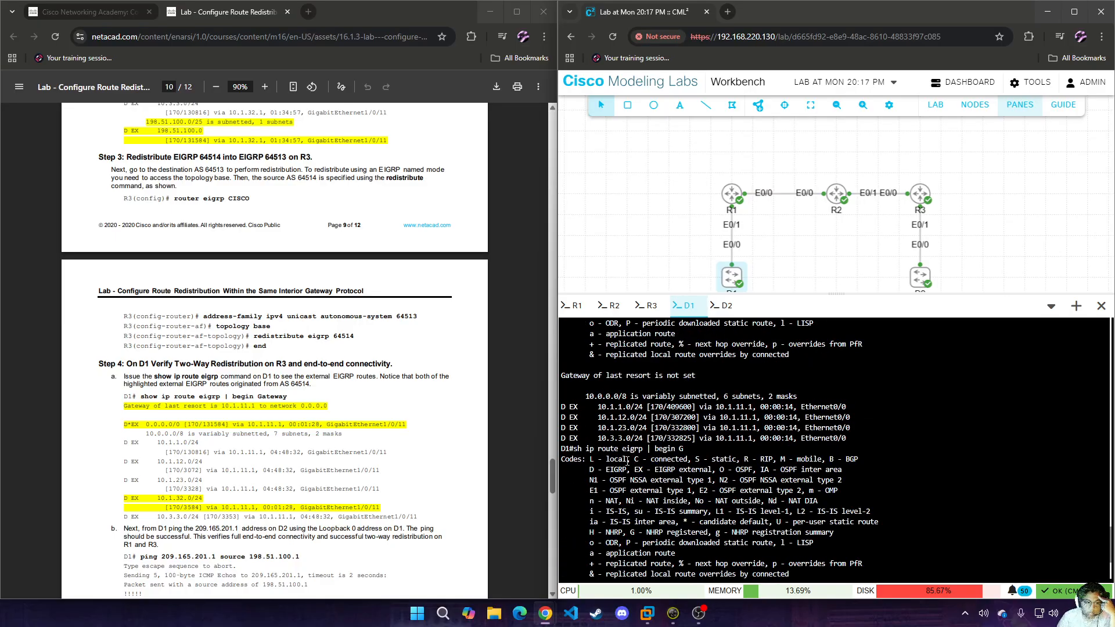
scroll(679, 517, "down", 3)
scroll(632, 549, "up", 2)
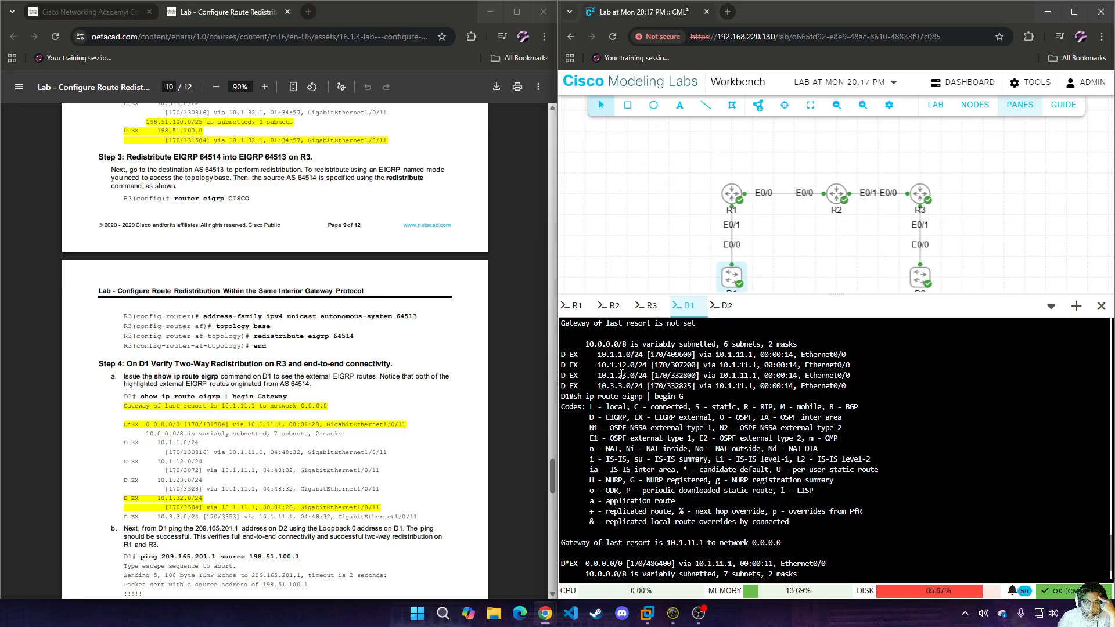
left_click_drag(634, 385, 607, 374)
scroll(685, 403, "down", 2)
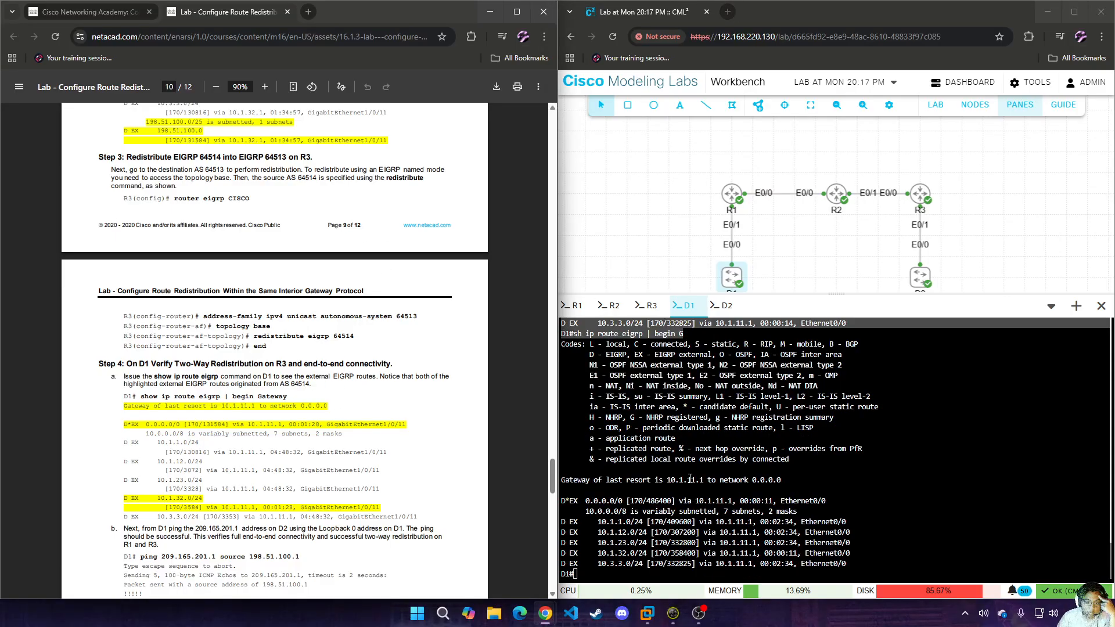
left_click_drag(598, 545, 871, 561)
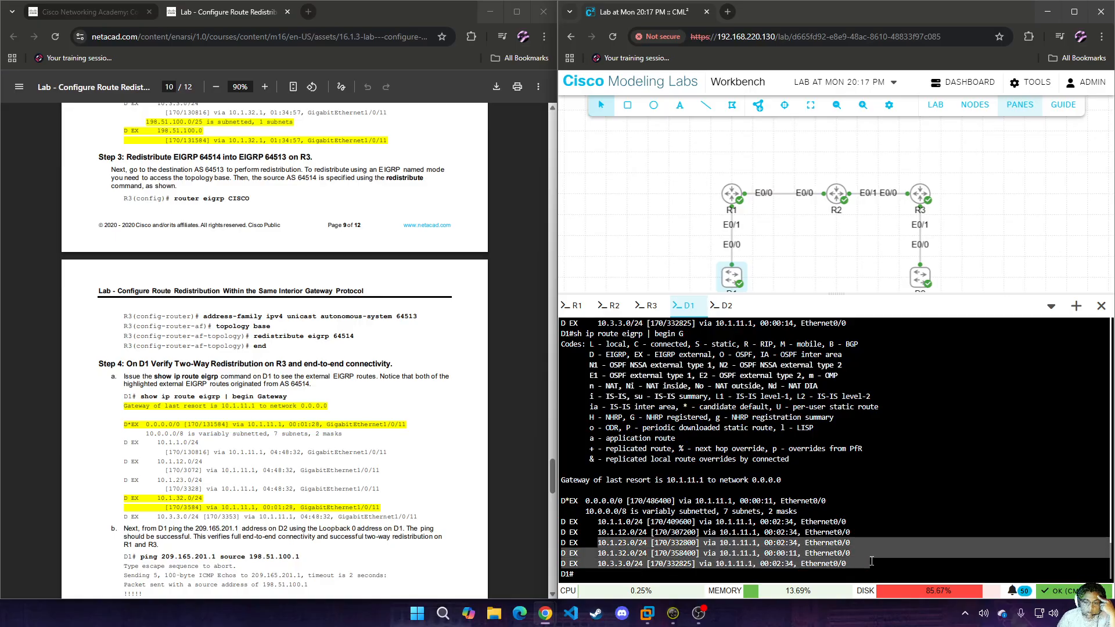
left_click(832, 550)
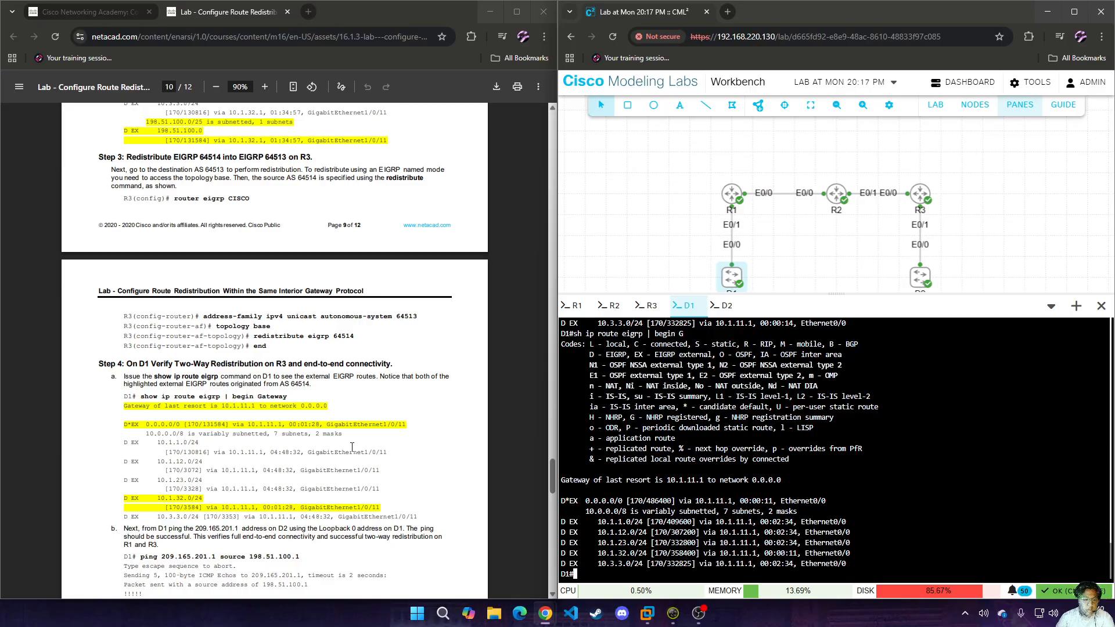
Ping 209.165.201.1 from D1 using source address 198.51.100.1 to test end-to-end connectivity.
scroll(352, 447, "down", 4)
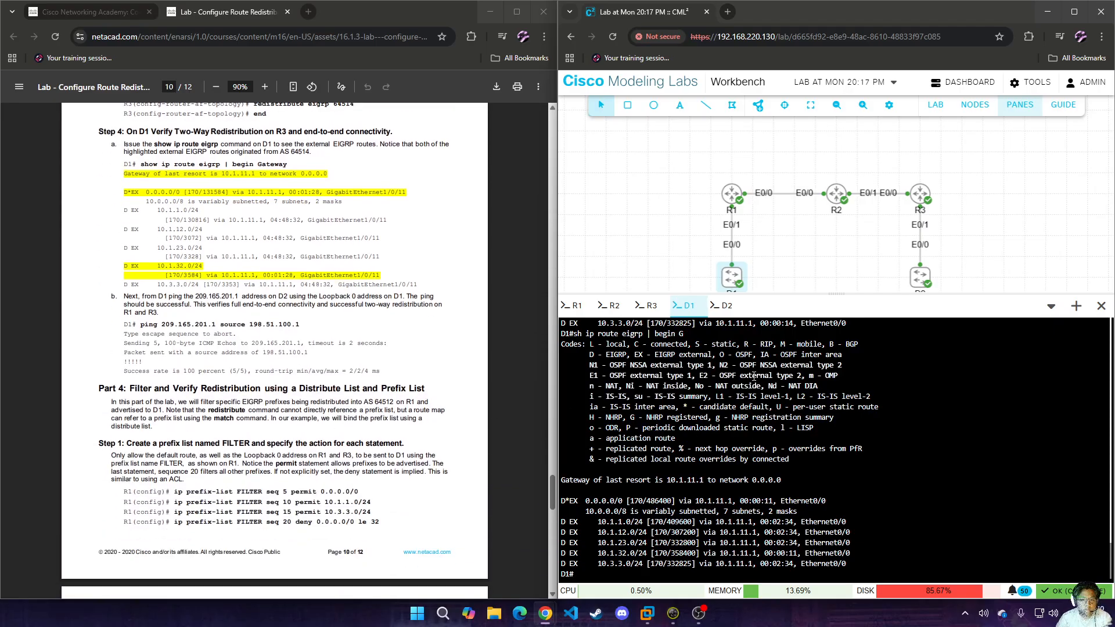
type("en")
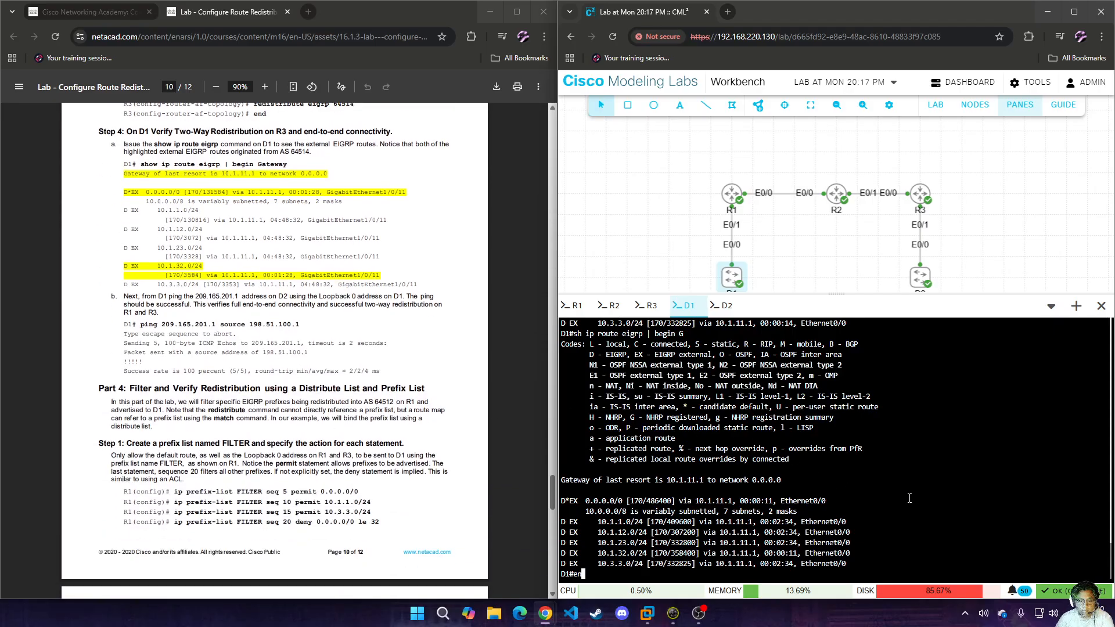
key("BackSpace")
key("BackSpace")
type("ping 209.1")
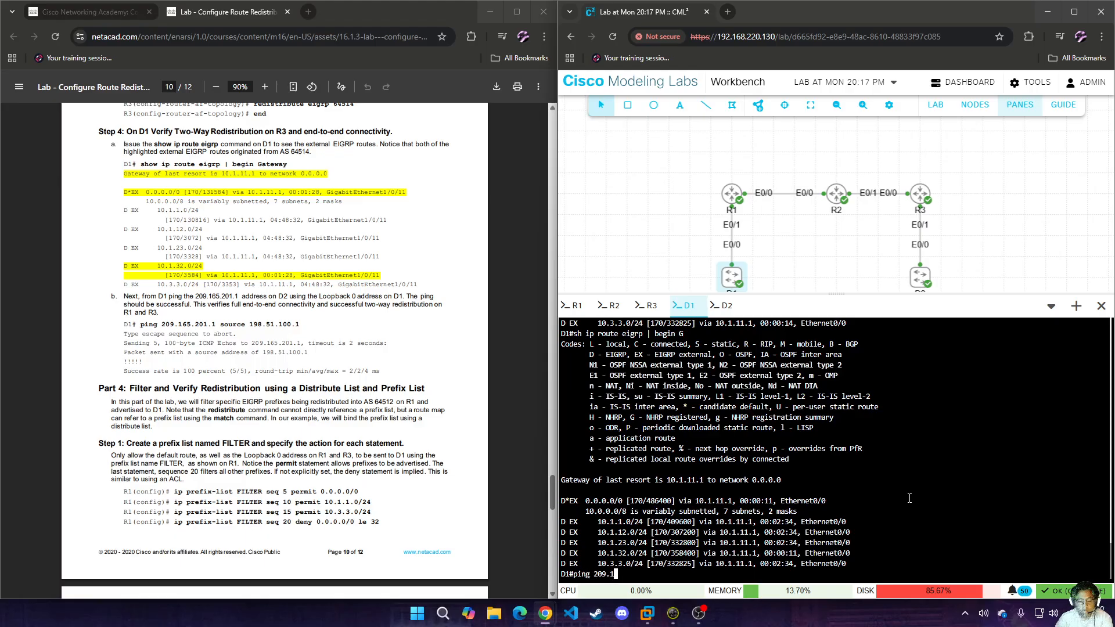
type("65.201.1")
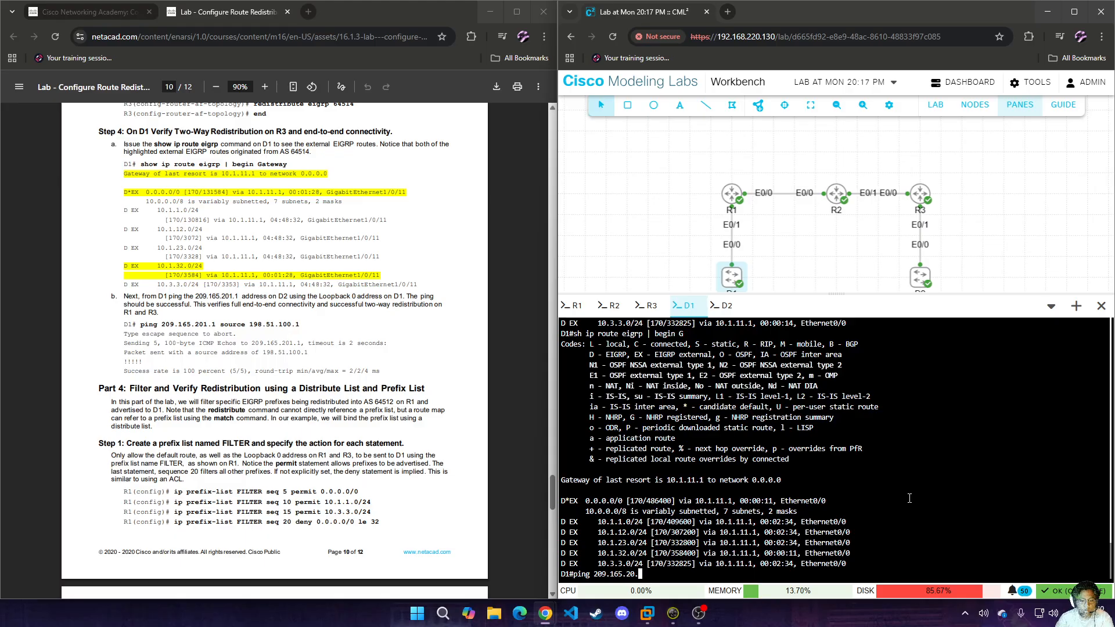
type(" sout")
key("Tab")
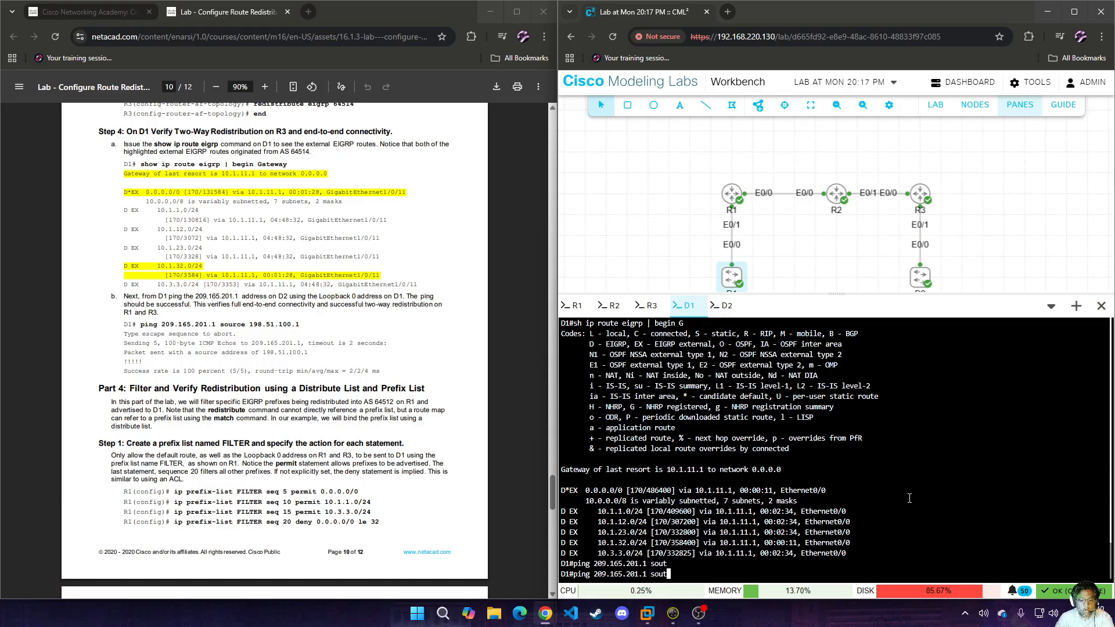
key("BackSpace")
type("r")
key("Tab")
type("1")
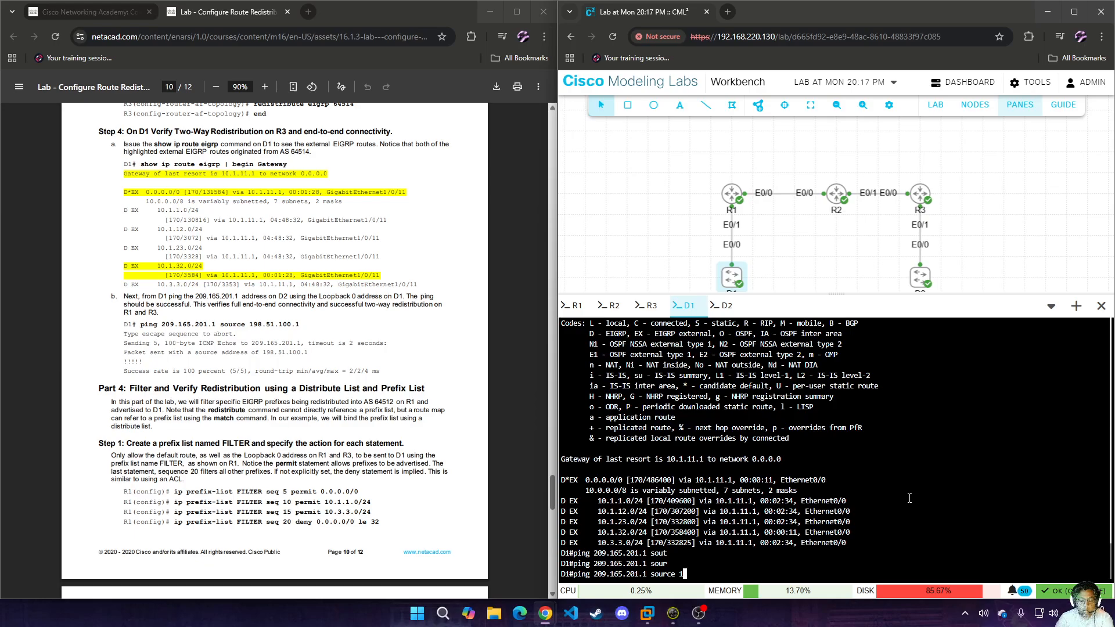
type("928.51.100.1")
key("Return")
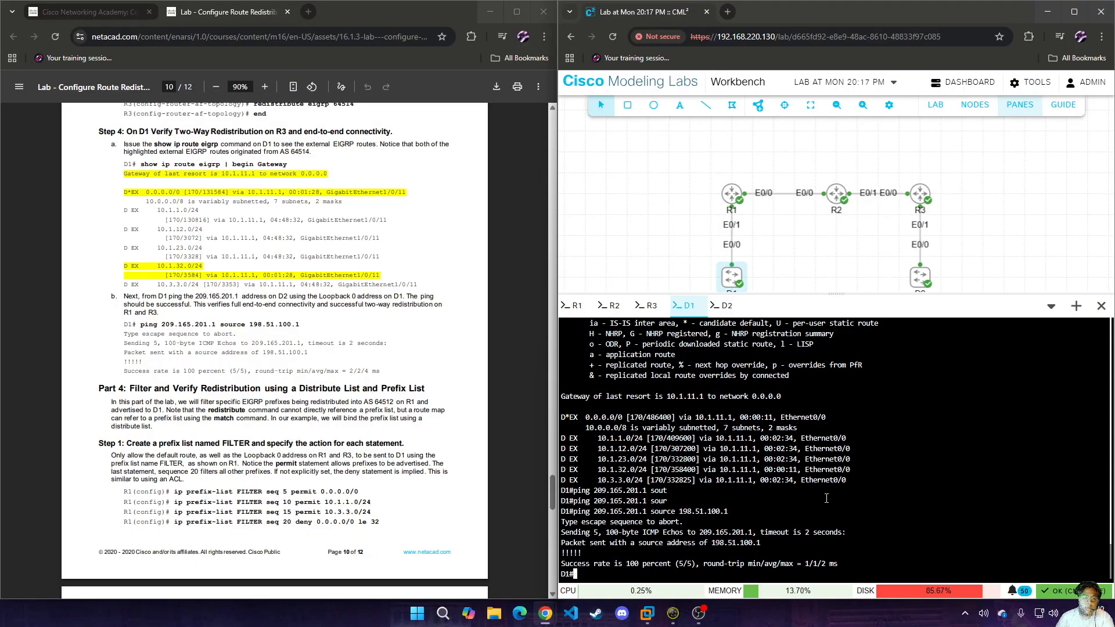
Read the lab's Part 4 prefix-list instructions and enter global configuration mode on R1.
scroll(293, 391, "down", 12)
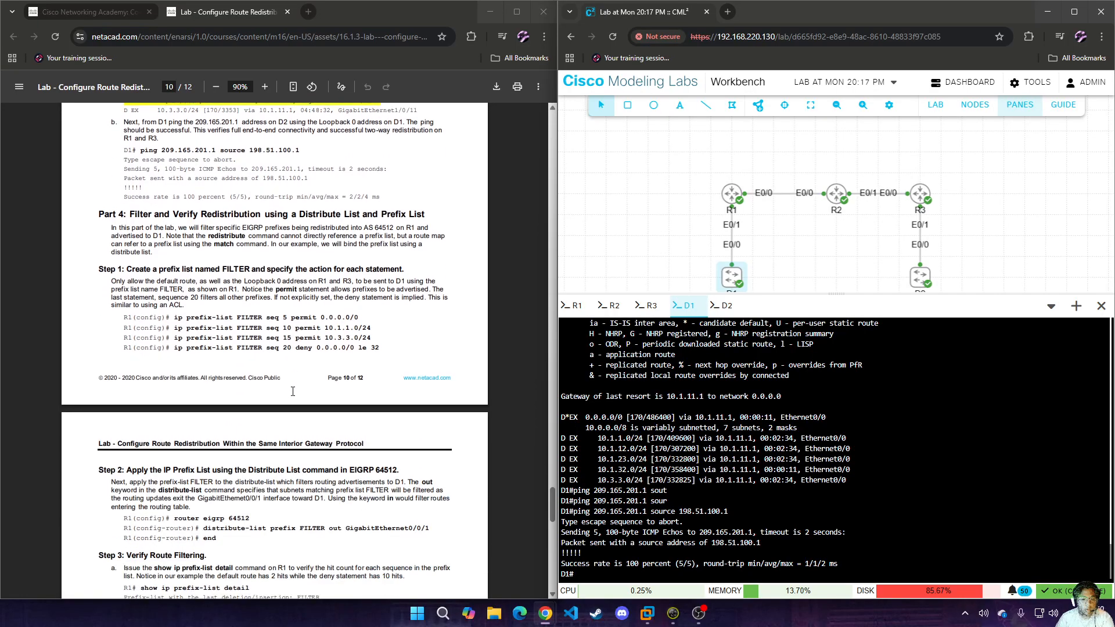
scroll(292, 392, "up", 10)
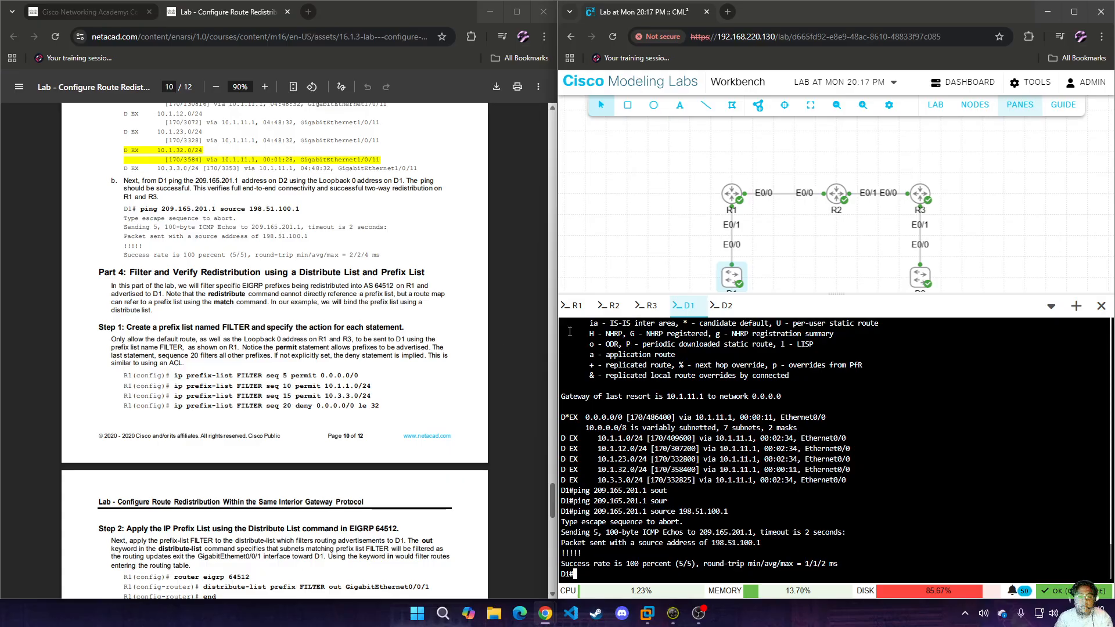
left_click(577, 306)
type("conf t")
key("Tab")
key("Return")
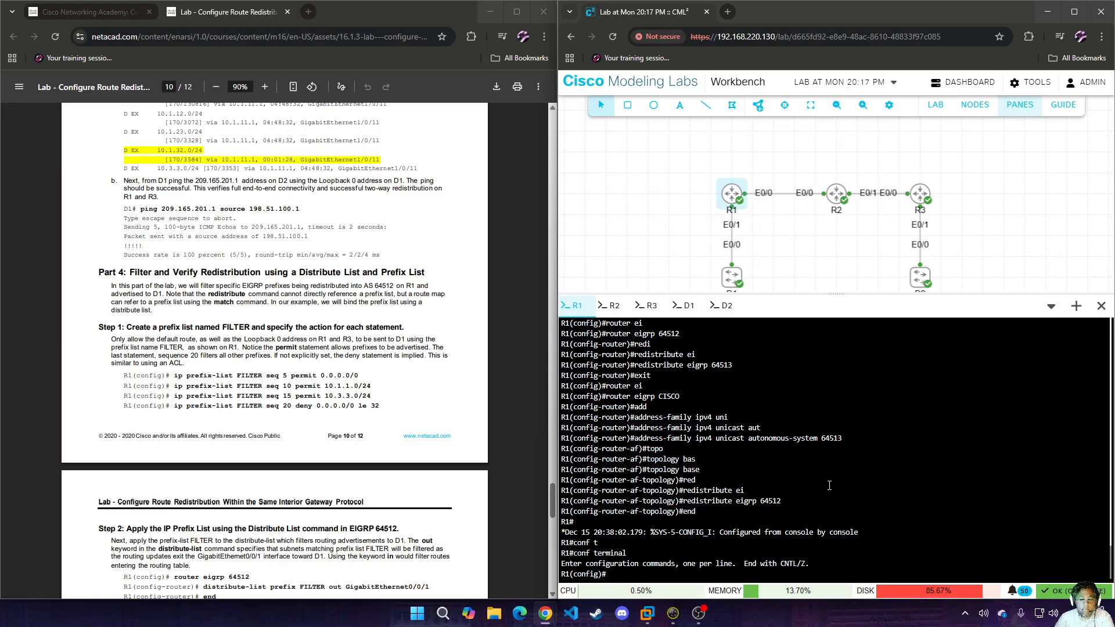
Create prefix list FILTER on R1 with sequence 5 permitting the default route 0.0.0.0/0.
type("ip pre")
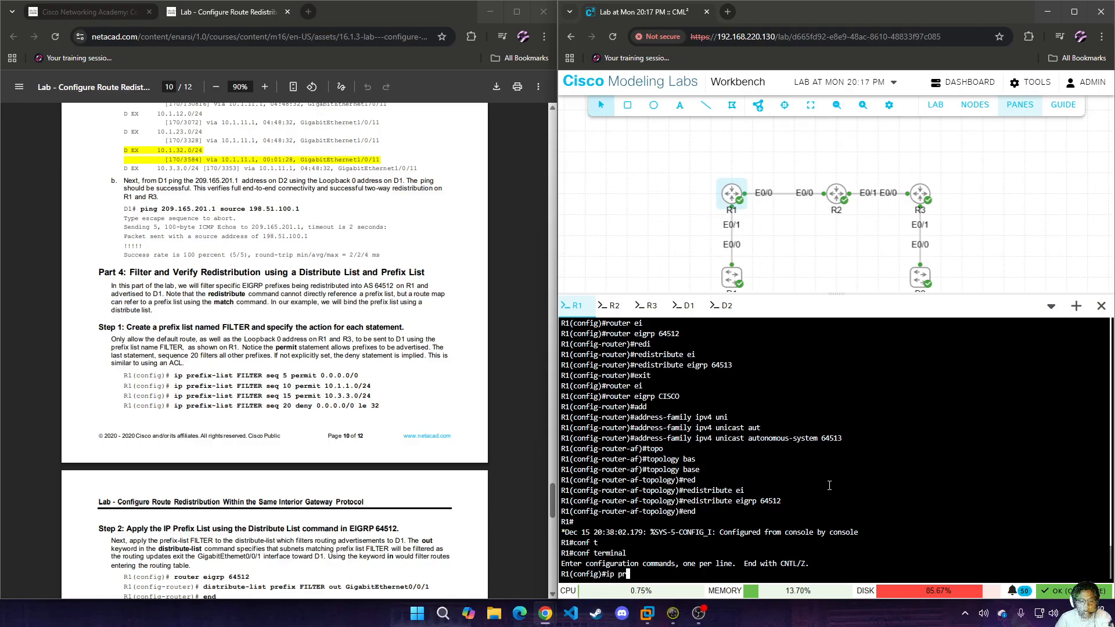
key("Tab")
type("FILT")
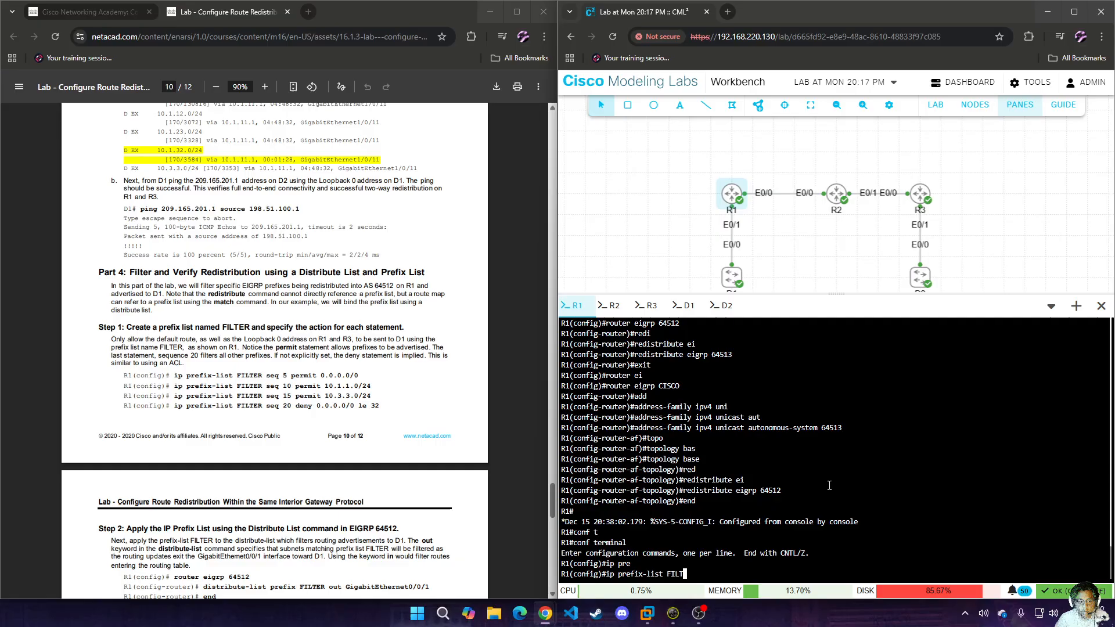
type("ER seq 5 per")
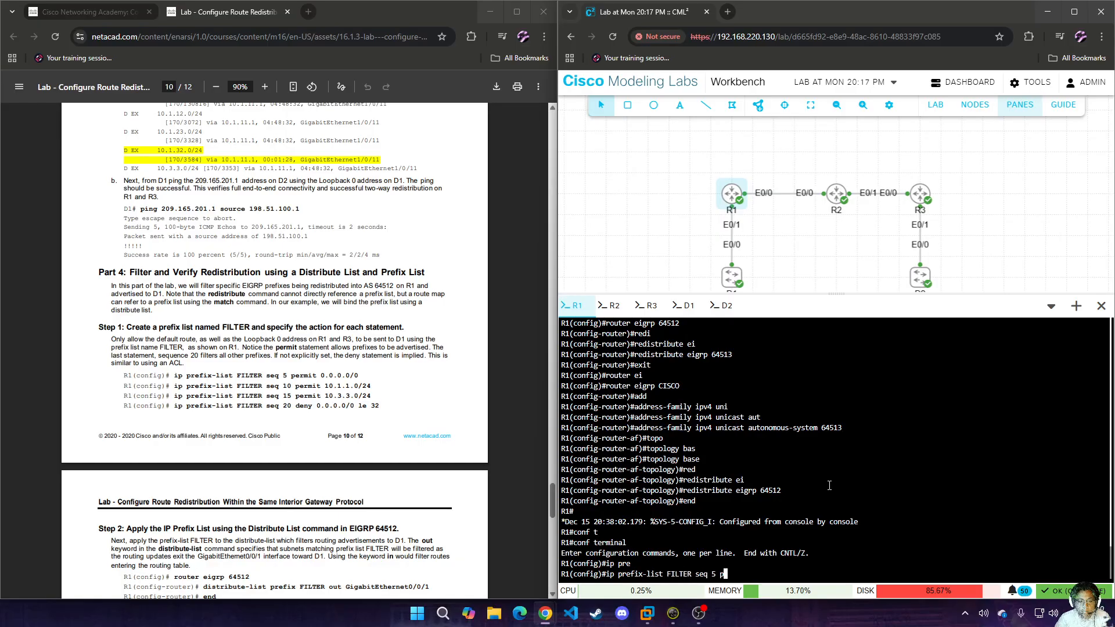
key("Tab")
type("0.0.0.0/0")
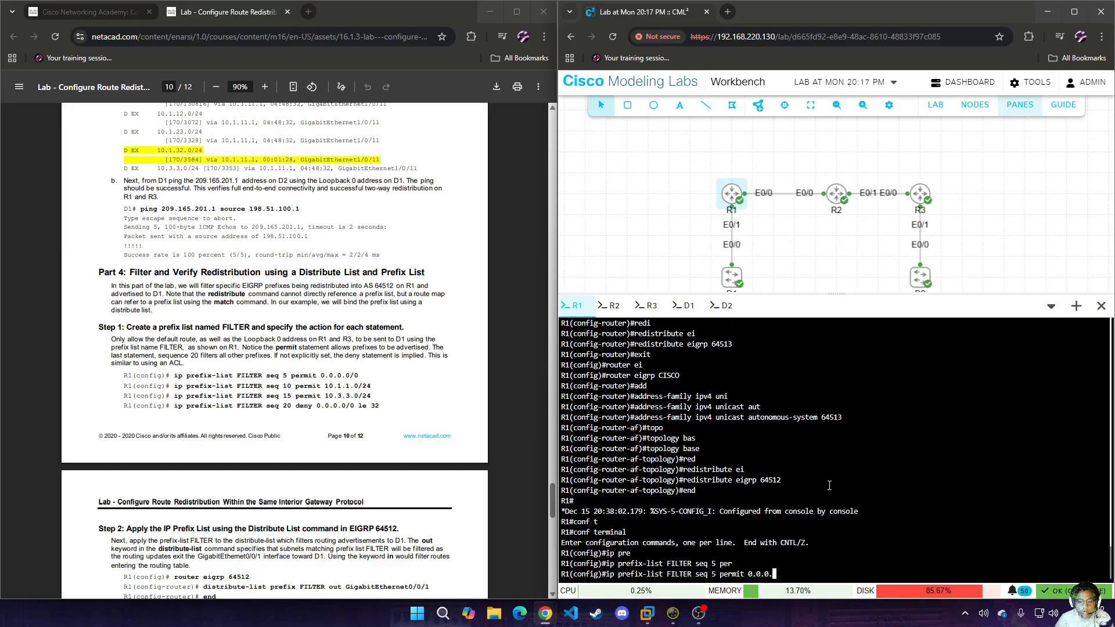
key("Return")
Add sequence 10 to prefix list FILTER on R1, permitting 10.1.1.0/24.
key("Up")
key("Left")
key("Left")
key("Left")
key("Left")
key("Left")
key("Left")
key("Left")
key("Left")
key("Left")
key("Left")
key("Left")
key("Left")
key("Left")
key("Left")
key("Left")
key("Left")
key("Left")
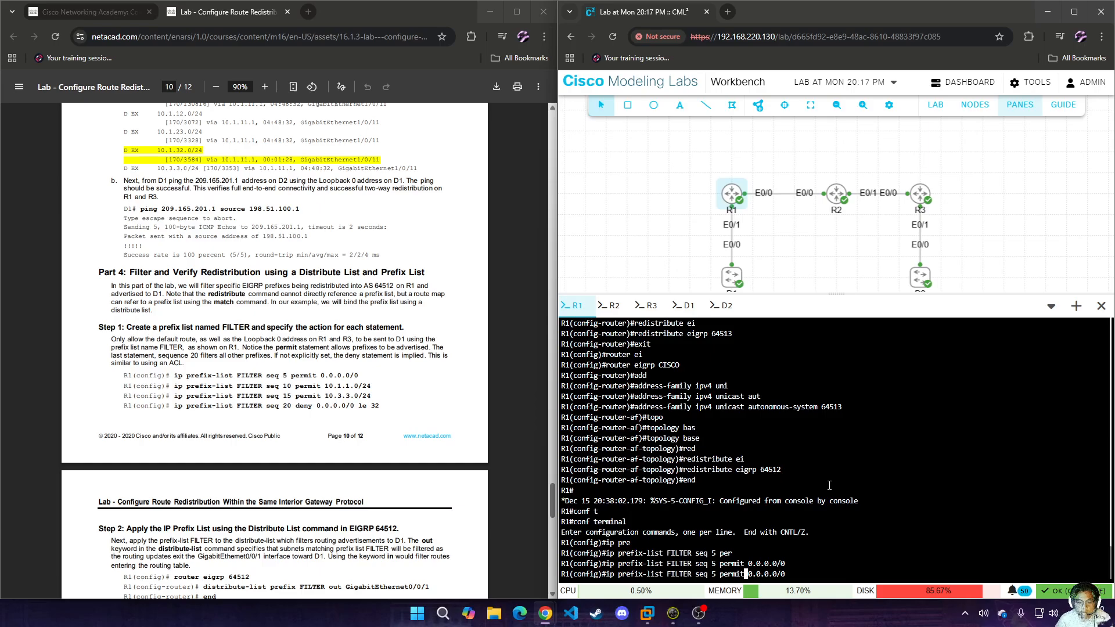
key("BackSpace")
type("10")
key("Right")
key("Right")
key("Right")
key("Right")
key("Right")
key("Right")
key("Right")
key("Right")
key("Right")
key("Right")
key("Right")
key("Right")
key("Right")
key("Right")
key("Right")
key("Right")
key("Right")
key("BackSpace")
key("BackSpace")
key("BackSpace")
key("BackSpace")
key("BackSpace")
key("BackSpace")
key("BackSpace")
key("BackSpace")
key("BackSpace")
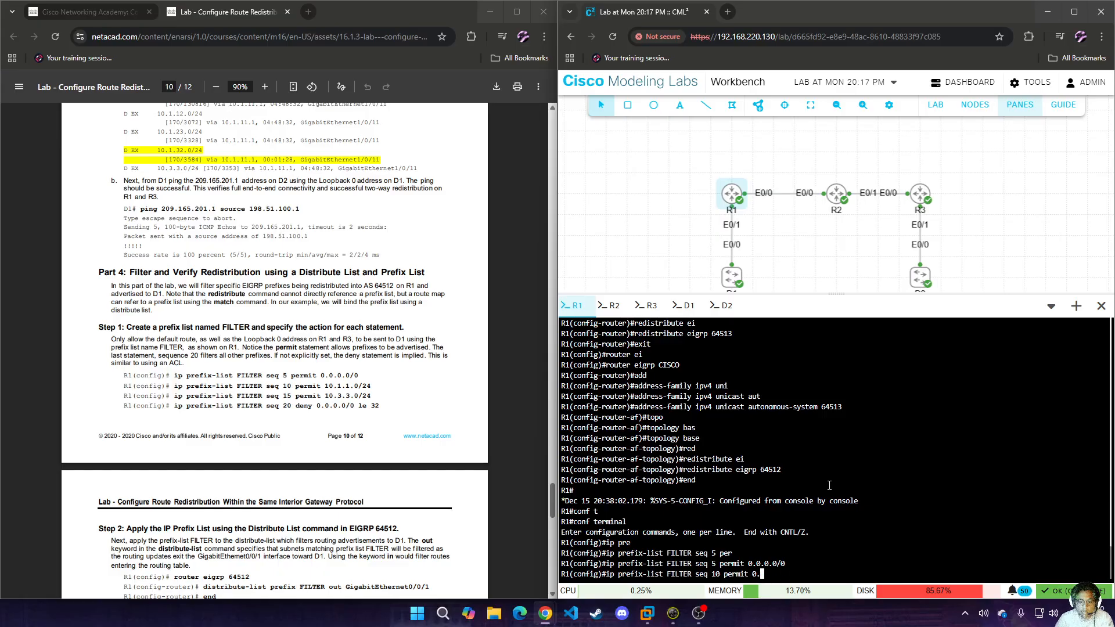
type("10.1.1.0/24")
key("Return")
Add sequence 15 to prefix list FILTER on R1, permitting 10.3.3.0/24.
key("Up")
key("Left")
key("Left")
key("Left")
key("Left")
key("Left")
key("Left")
key("Left")
key("Left")
key("Left")
key("Left")
key("Left")
key("Left")
key("Left")
key("Left")
key("Left")
key("Left")
key("Left")
key("Left")
key("Left")
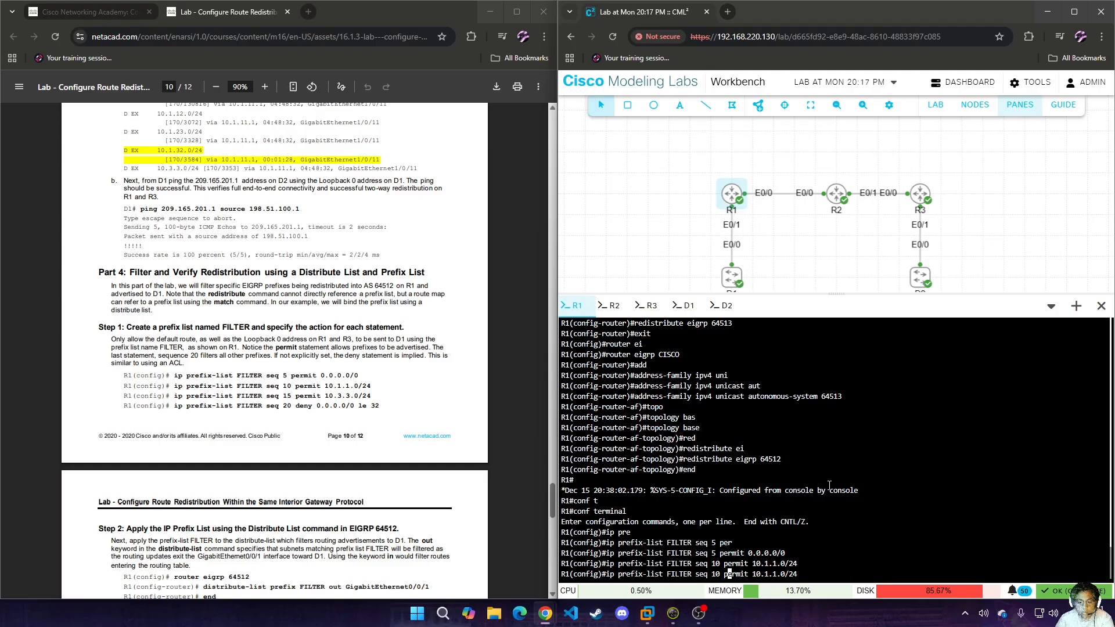
key("BackSpace")
type("5")
key("Right")
key("Right")
key("Right")
key("Right")
key("Right")
key("Right")
key("Right")
key("Right")
key("Right")
key("Right")
key("Right")
key("Right")
key("Right")
key("Right")
key("Right")
key("Right")
key("Right")
key("Right")
key("Right")
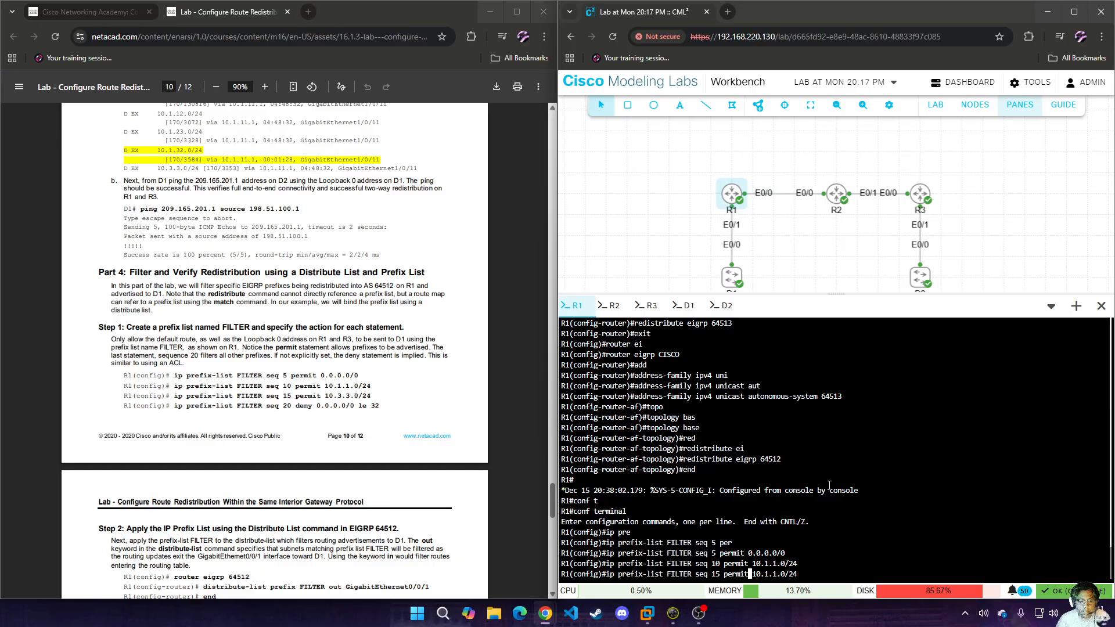
key("Left")
key("Left")
key("Left")
key("Left")
key("Left")
key("BackSpace")
type("3")
key("Left")
key("Left")
key("BackSpace")
type("3")
key("Right")
key("Right")
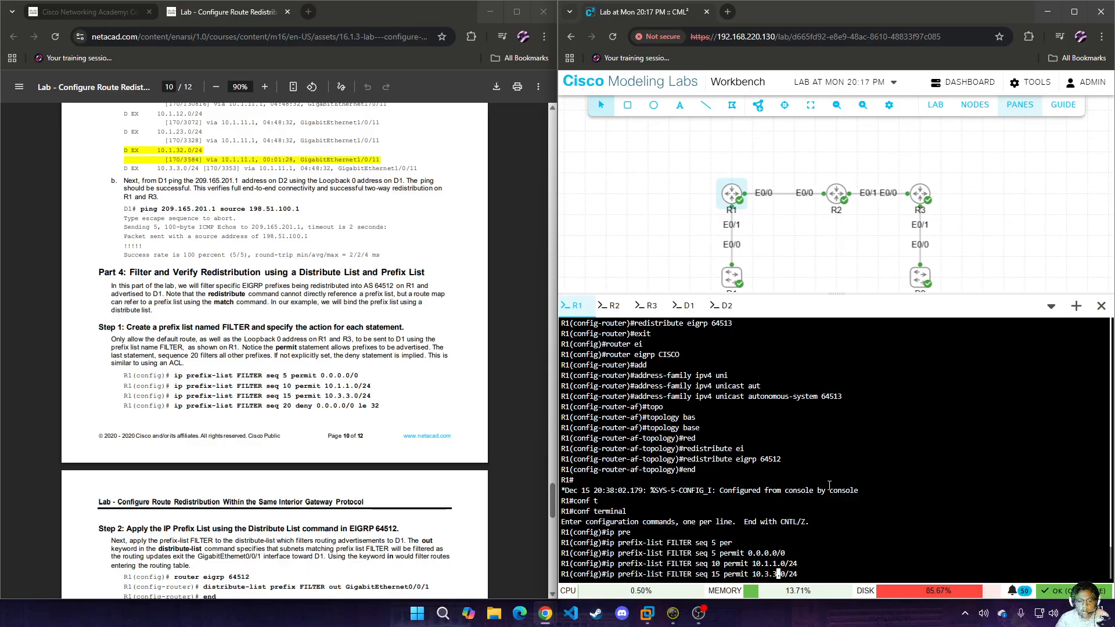
key("Return")
Add sequence 20 to prefix list FILTER on R1, denying 0.0.0.0/0 le 32.
key("Up")
key("Left")
key("Left")
key("Left")
key("Left")
key("Left")
key("Left")
key("Left")
key("Left")
key("Left")
key("Left")
key("Left")
key("Left")
key("Left")
key("Left")
key("Left")
key("Left")
key("Left")
key("Left")
key("Left")
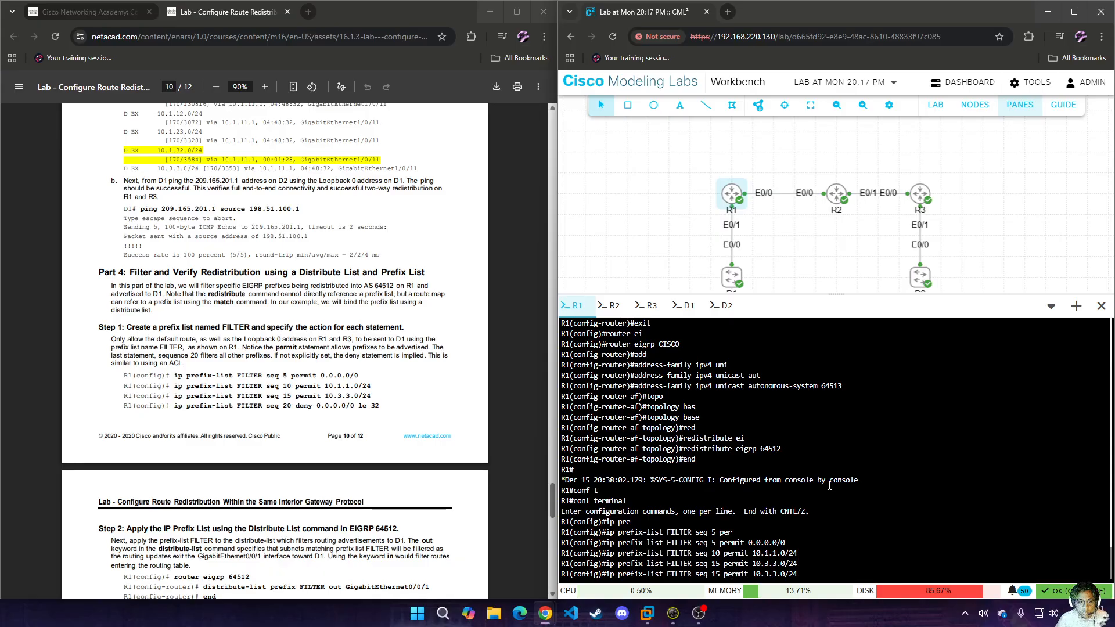
key("BackSpace")
key("BackSpace")
type("20")
key("Right")
key("Right")
key("Right")
key("Right")
key("Right")
key("Right")
key("BackSpace")
key("BackSpace")
key("BackSpace")
key("BackSpace")
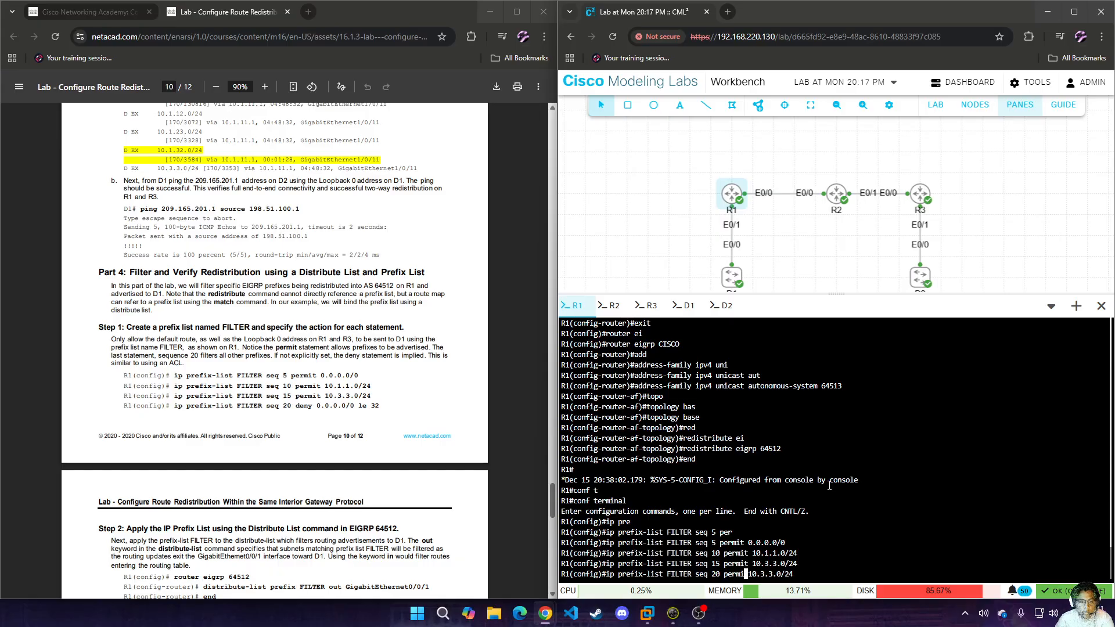
key("BackSpace")
key("BackSpace")
type("deny")
key("Right")
key("Right")
key("Right")
key("Right")
key("Right")
key("Right")
key("Right")
key("Right")
key("Right")
key("Right")
key("Right")
key("Right")
key("BackSpace")
key("BackSpace")
key("BackSpace")
key("BackSpace")
key("BackSpace")
key("BackSpace")
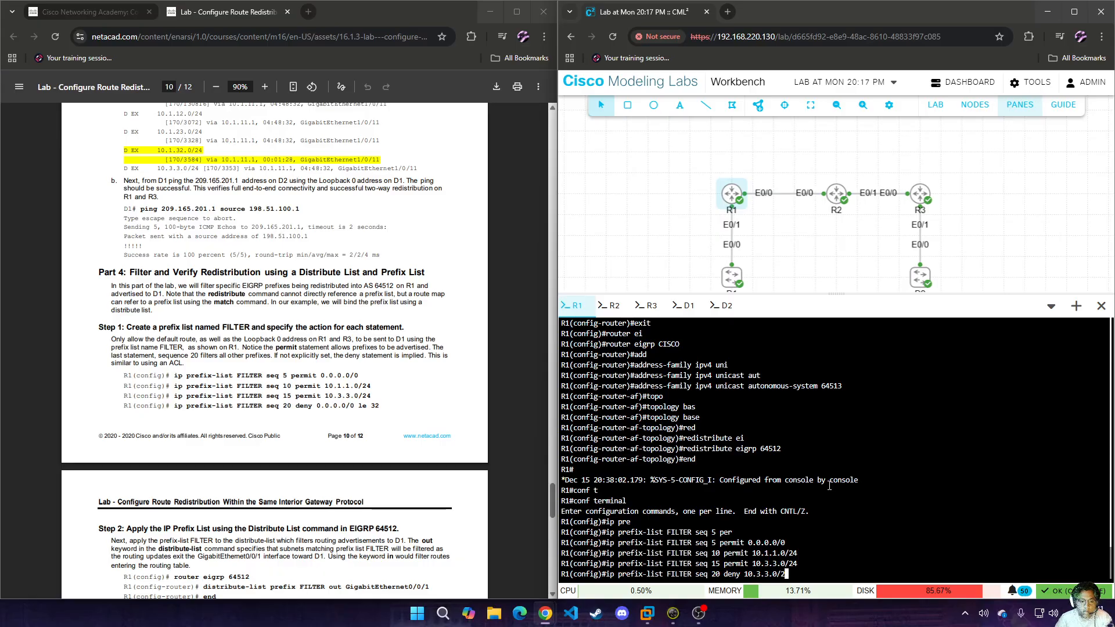
key("BackSpace")
key("BackSpace")
key("BackSpace")
key("BackSpace")
key("BackSpace")
type("0.0.0.0")
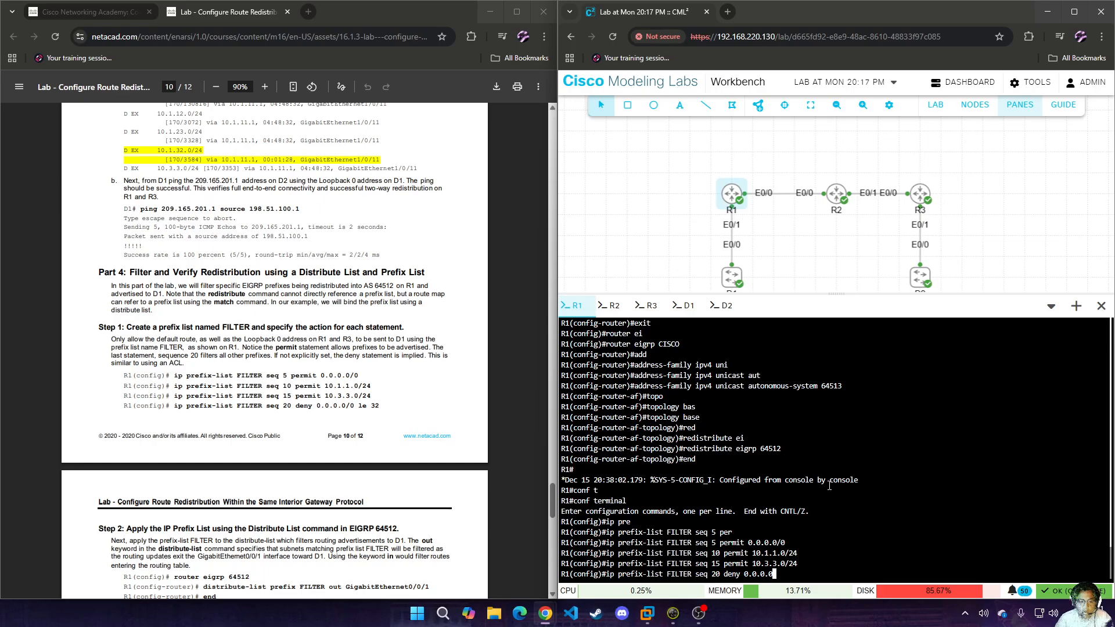
type("/0 le 32")
key("Return")
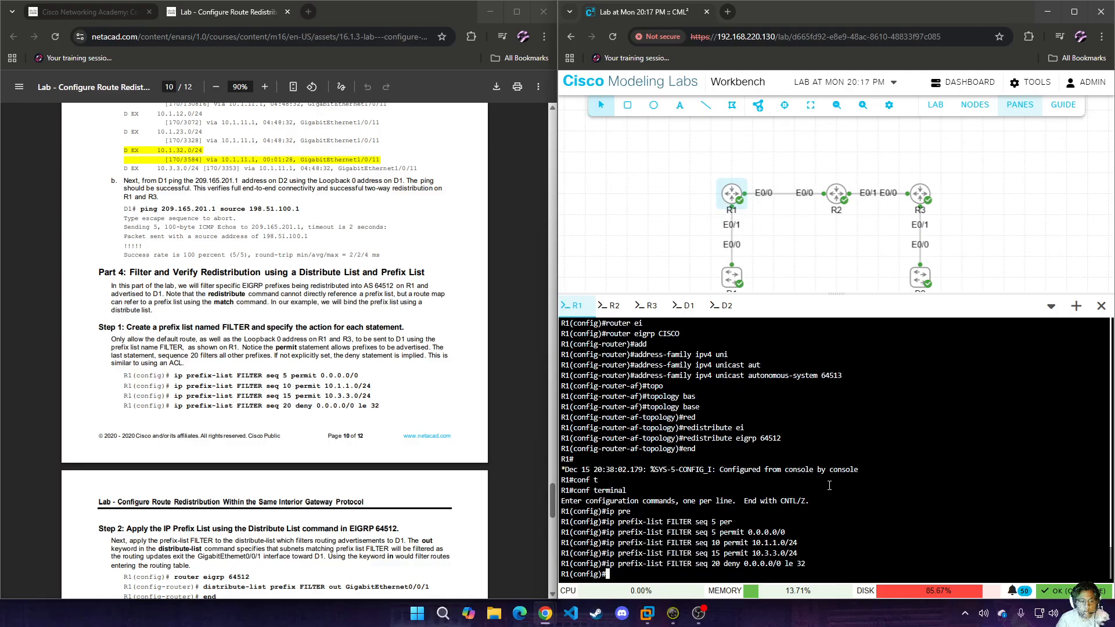
Apply prefix list FILTER as an outbound distribute list on e0/1 under EIGRP 64512 on R1 and end configuration mode.
scroll(295, 336, "down", 2)
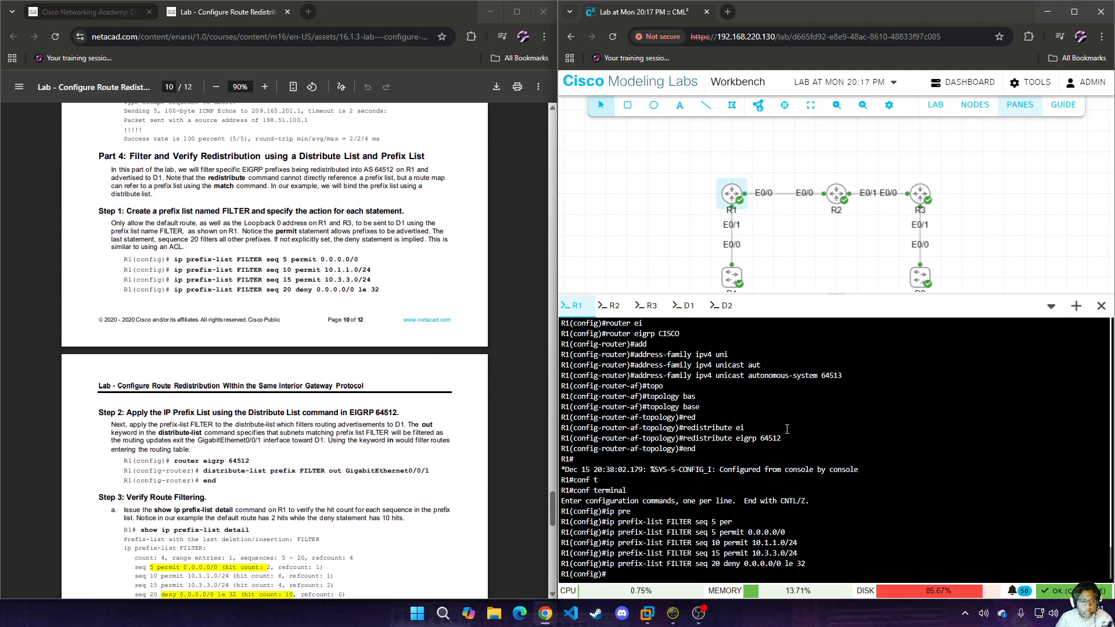
double_click(936, 477)
type("rout")
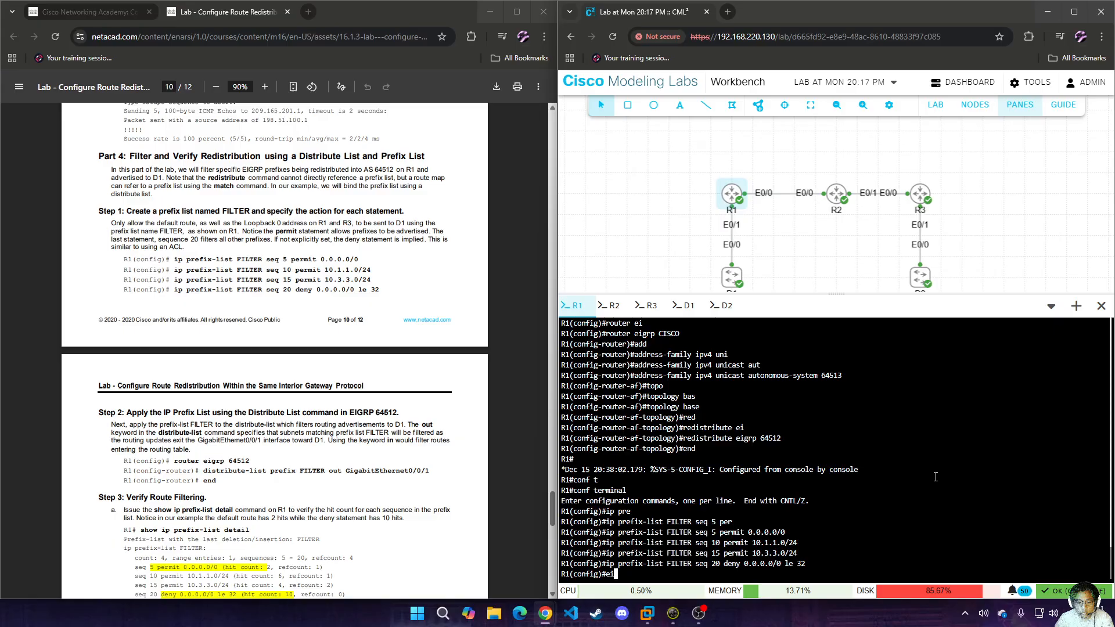
type("er ei")
key("Tab")
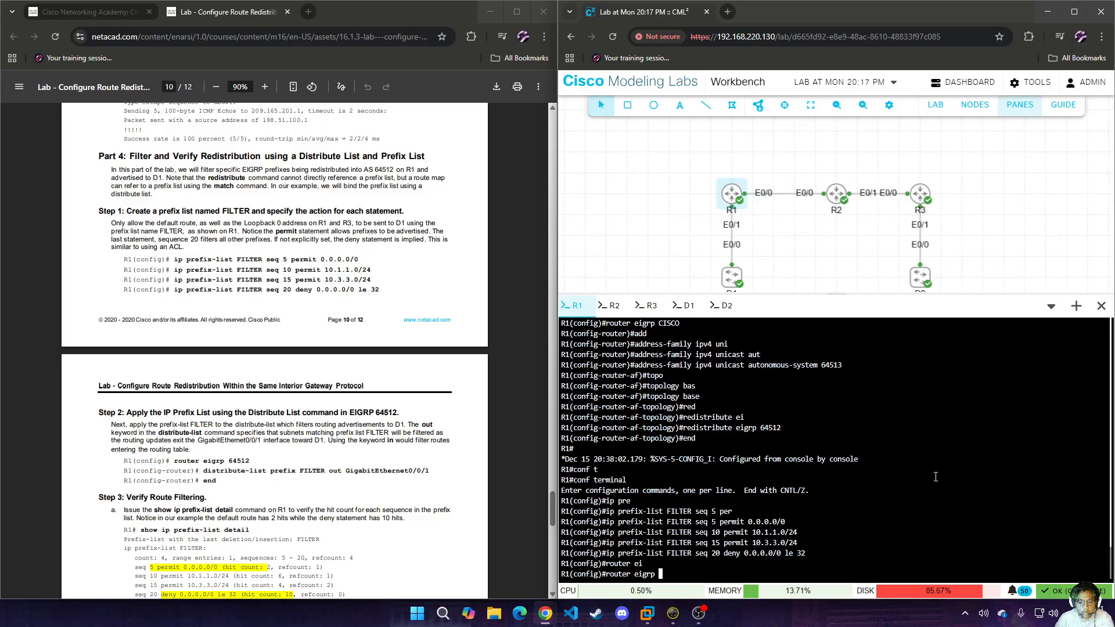
type("64512")
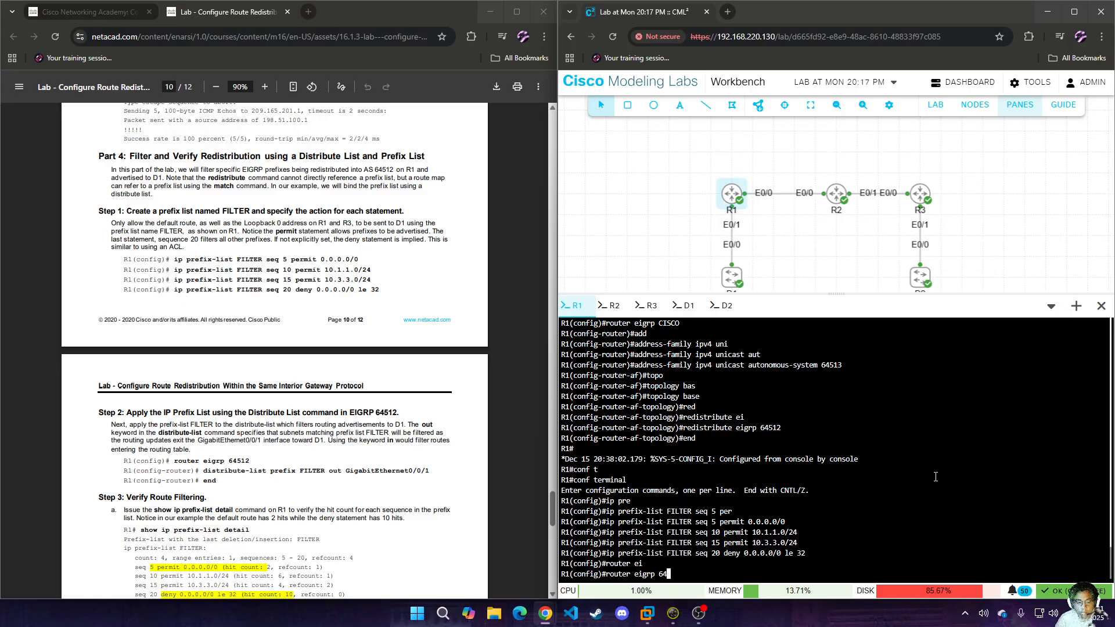
key("Return")
type("dis")
key("Tab")
type("t")
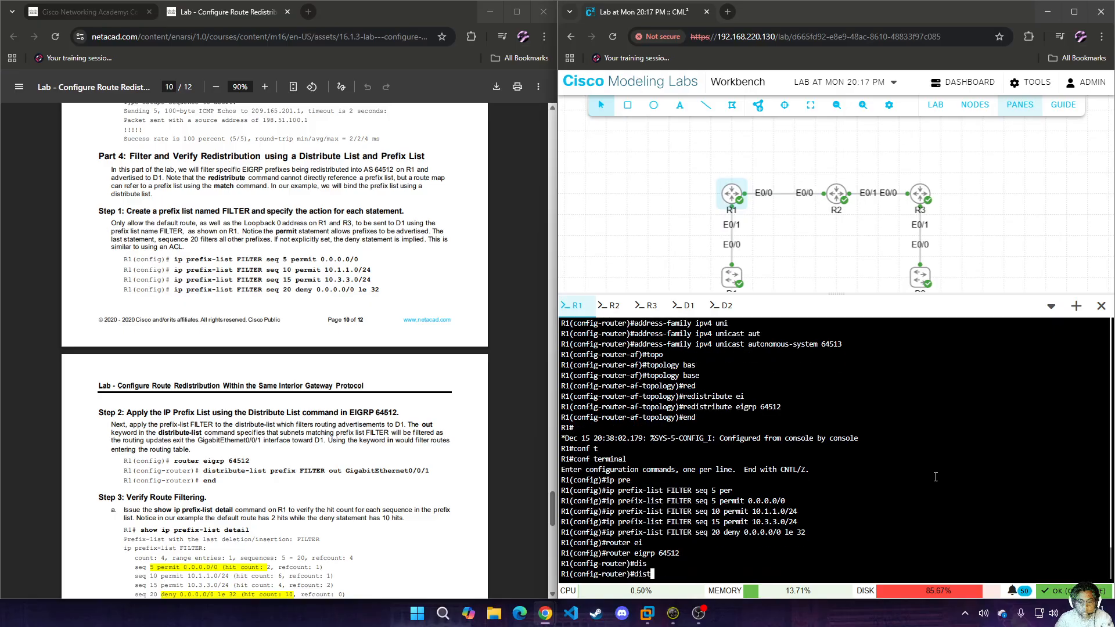
type("tr")
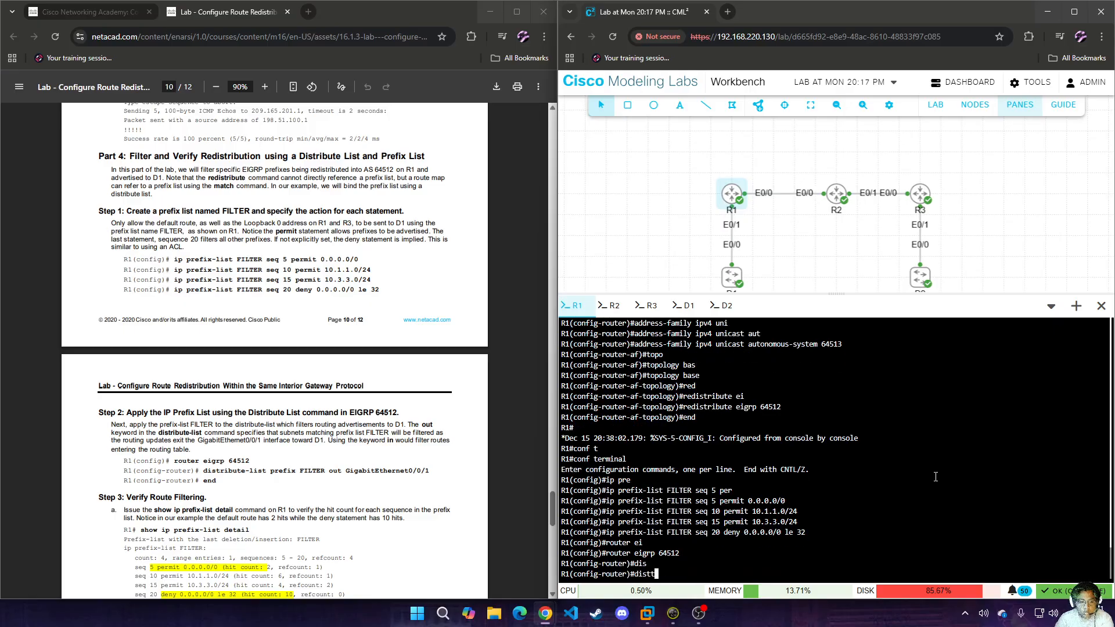
key("Tab")
key("BackSpace")
key("BackSpace")
type("r")
key("Tab")
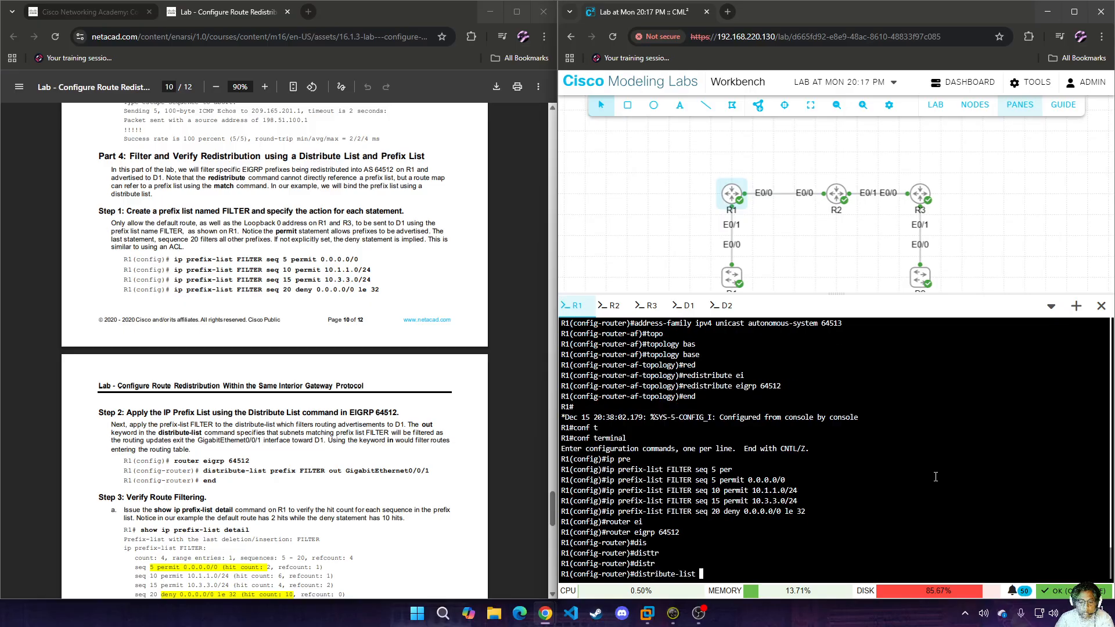
type("pre")
key("Tab")
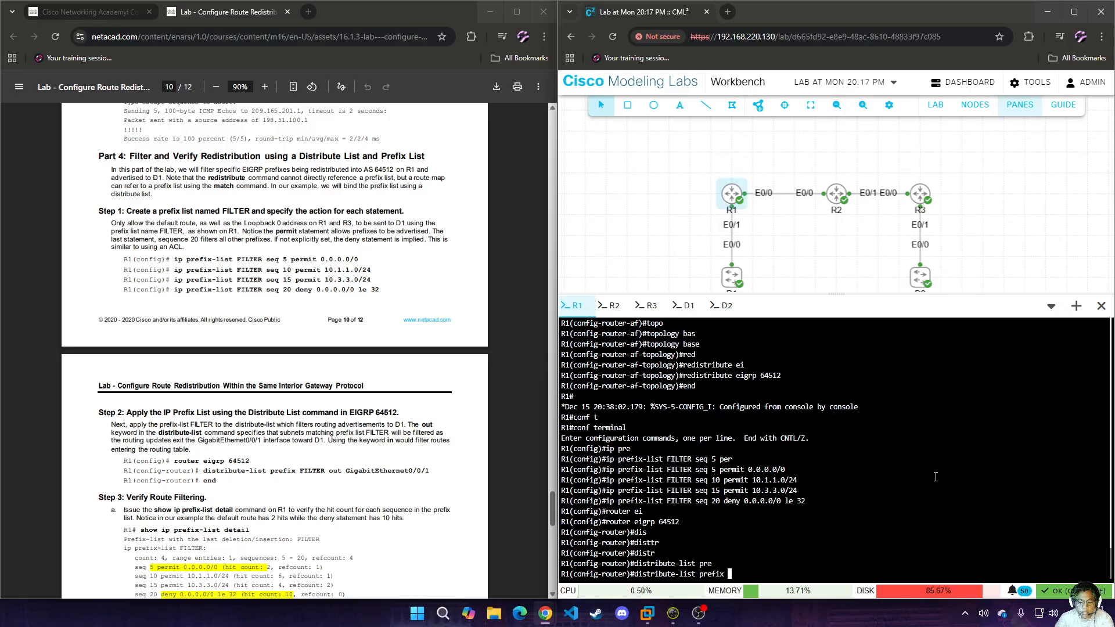
type("FILTER out ei0")
key("BackSpace")
type("0/1")
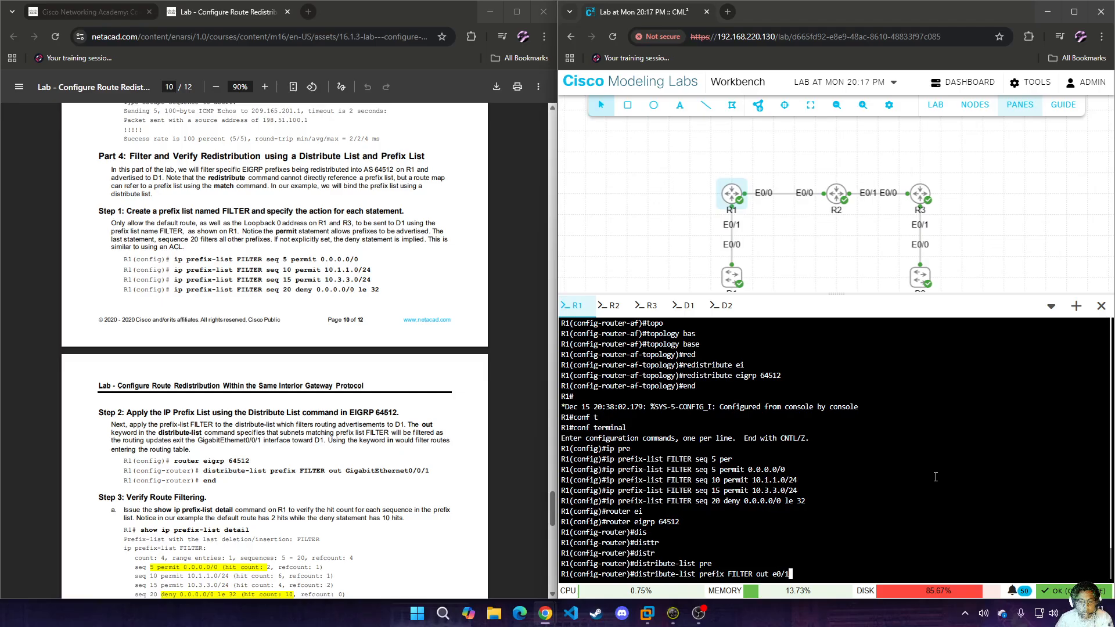
key("Return")
type("end")
key("Return")
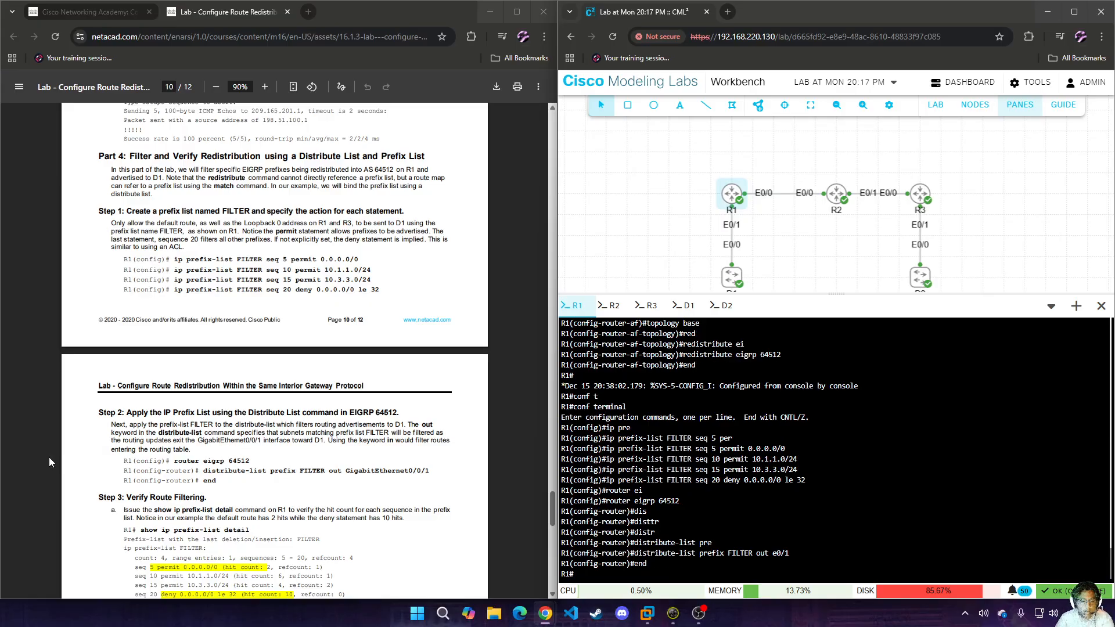
Display the detailed IP prefix list on R1 and examine the hit counts of the default permit and deny entries.
scroll(332, 485, "down", 1)
type("sho")
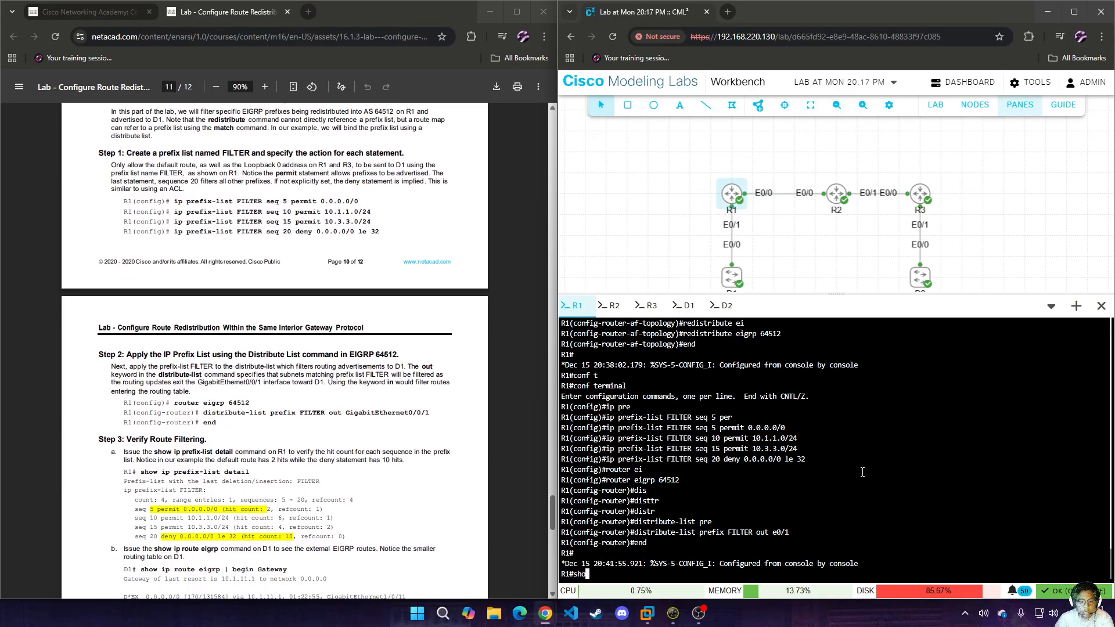
type(" ip pre")
key("Tab")
type("det")
key("Tab")
key("Return")
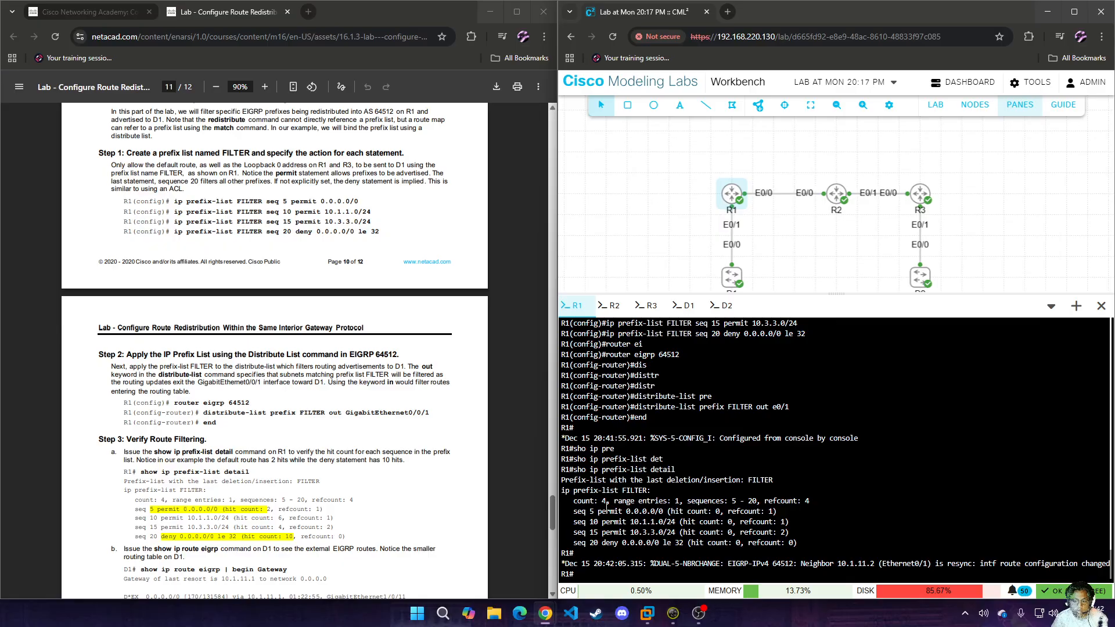
left_click_drag(598, 512, 753, 522)
left_click_drag(579, 543, 802, 547)
Display D1's EIGRP routes filtered by "begin G" to check the effect of the prefix-list filtering.
scroll(479, 485, "down", 2)
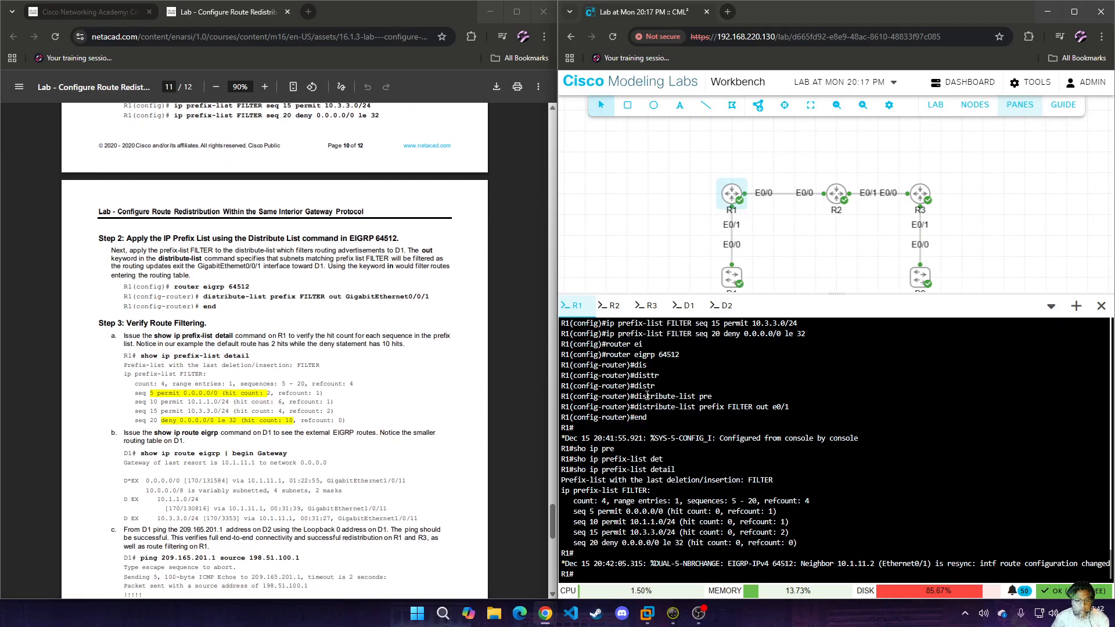
left_click(686, 306)
type("s")
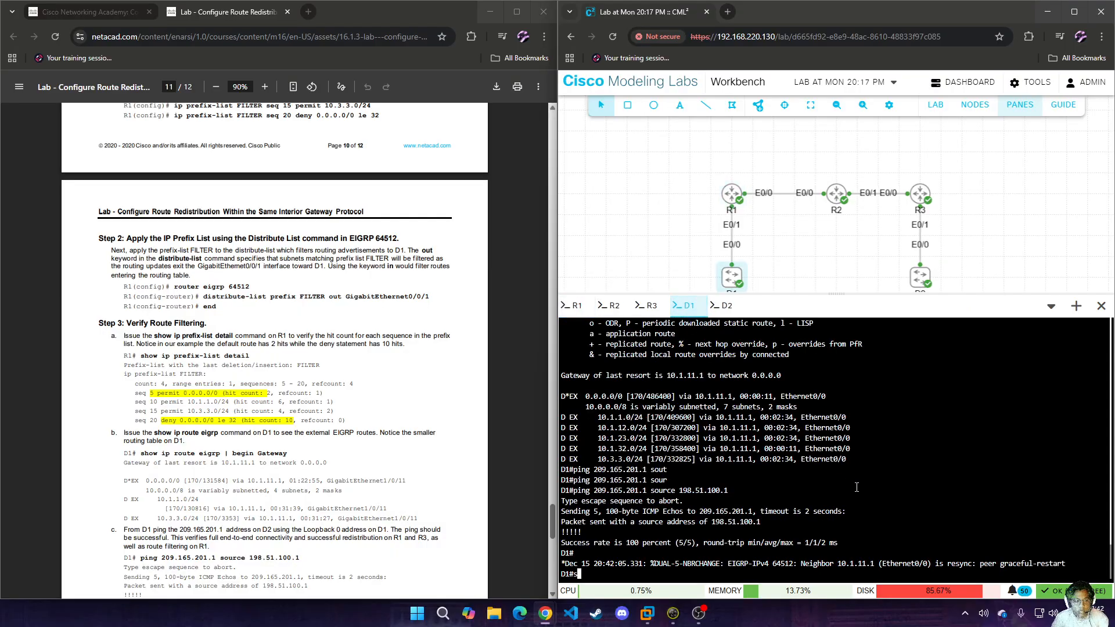
type("how ip rotue ei")
key("Tab")
key("BackSpace")
key("BackSpace")
key("BackSpace")
key("BackSpace")
key("BackSpace")
key("BackSpace")
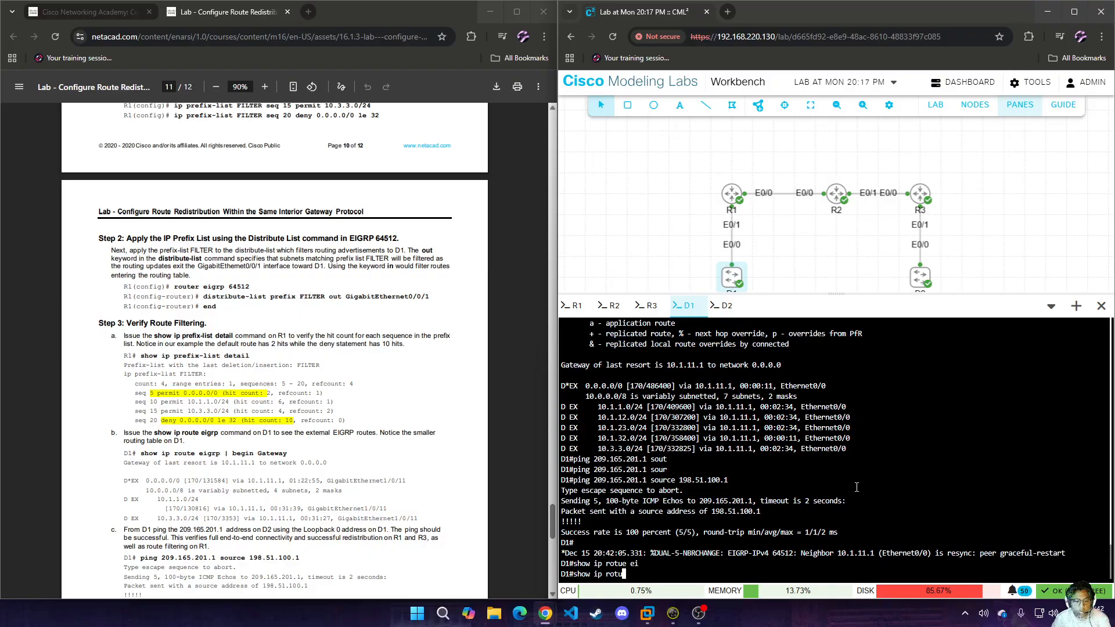
type("ute")
key("Tab")
type("ei")
key("Tab")
type("| b")
type("e")
key("Tab")
type("G")
key("Return")
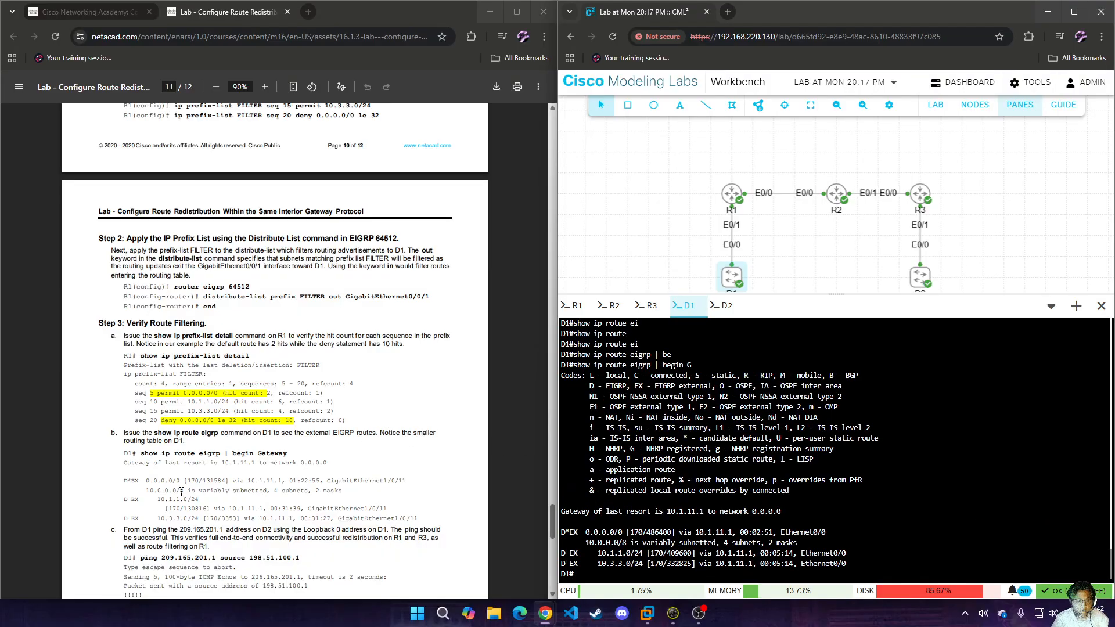
Repeat the ping from D1 to 209.165.201.1 with source address 198.51.100.1 to verify connectivity with the route filter applied.
scroll(173, 485, "down", 3)
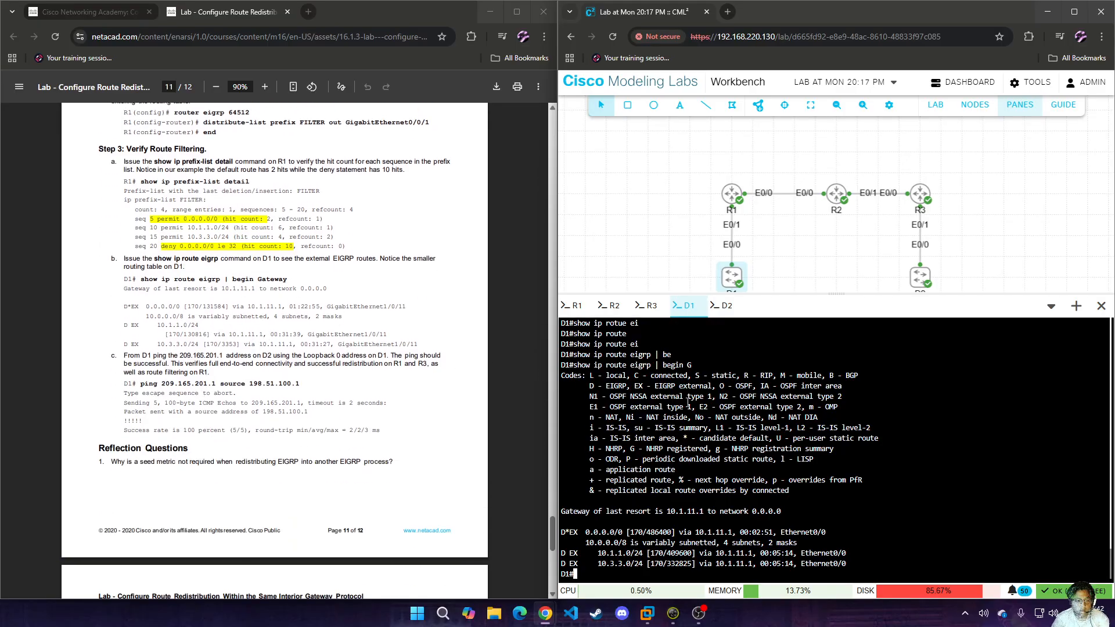
type("ping 209.165.201.1 source 198.51.100.1")
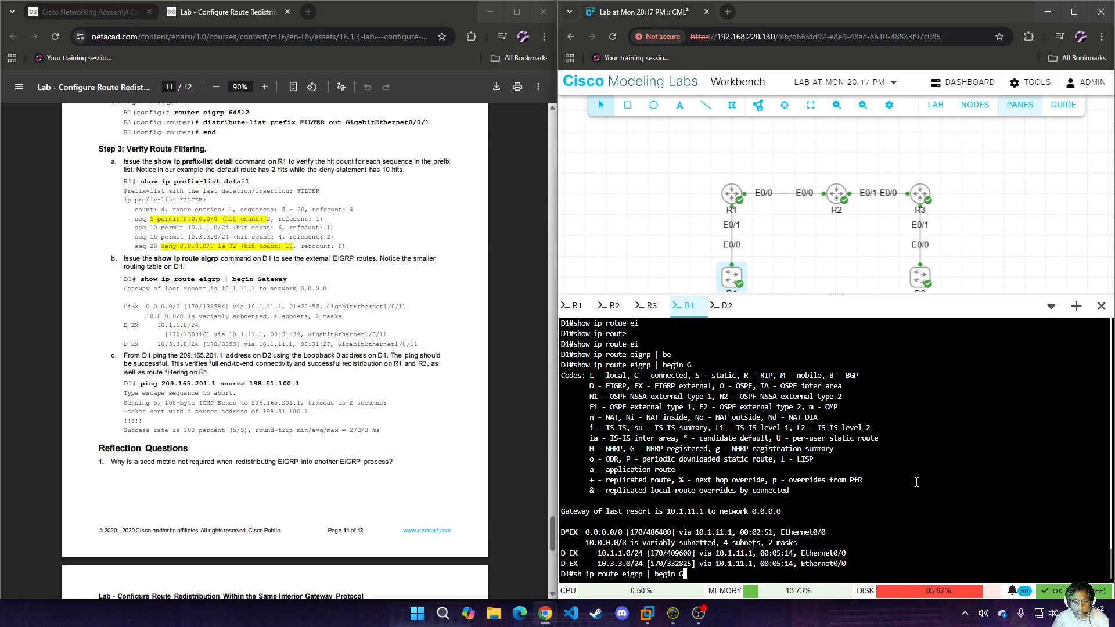
scroll(907, 481, "up", 3)
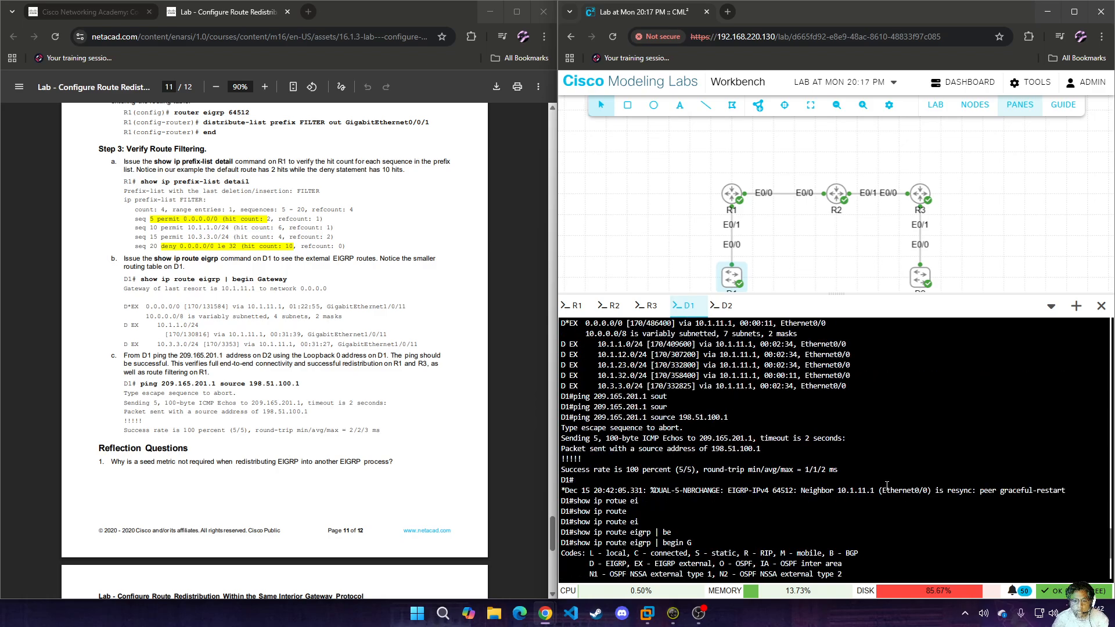
scroll(778, 496, "down", 3)
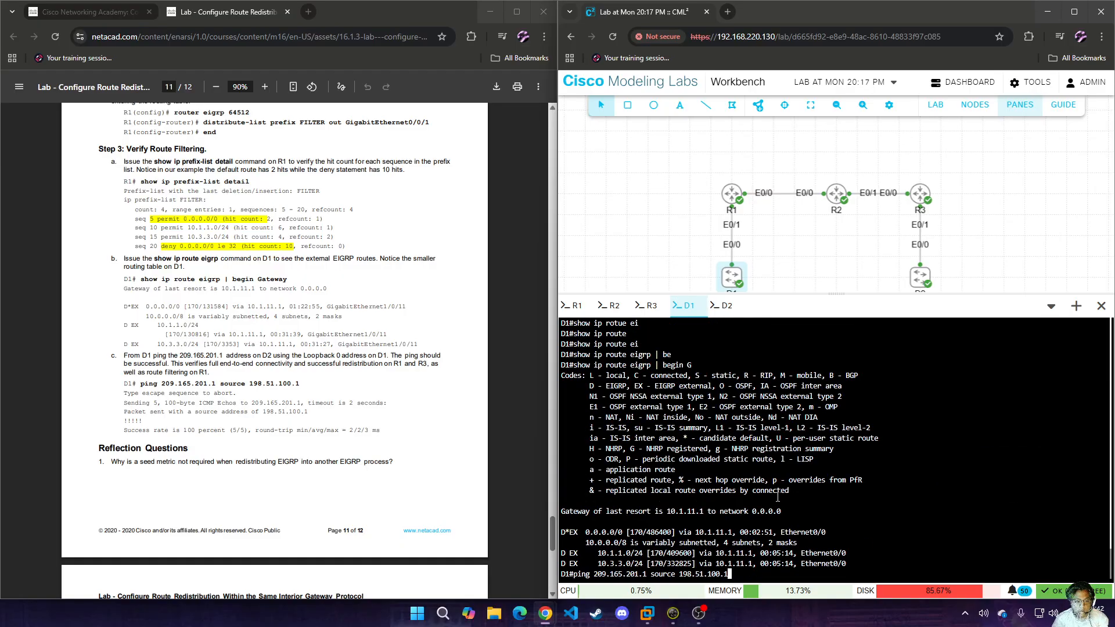
key("Return")
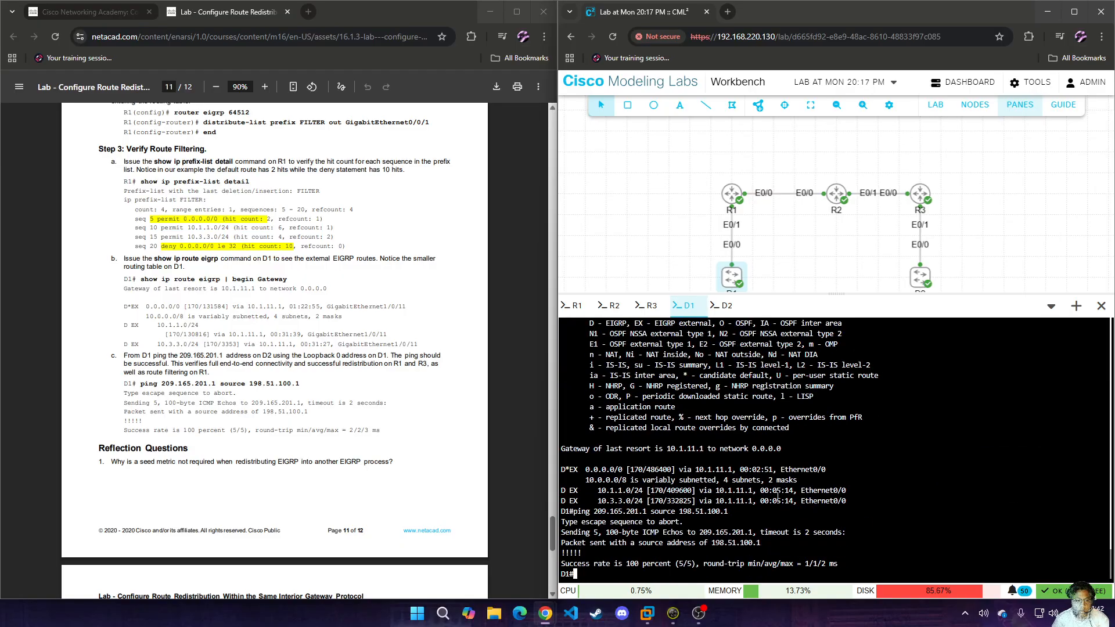